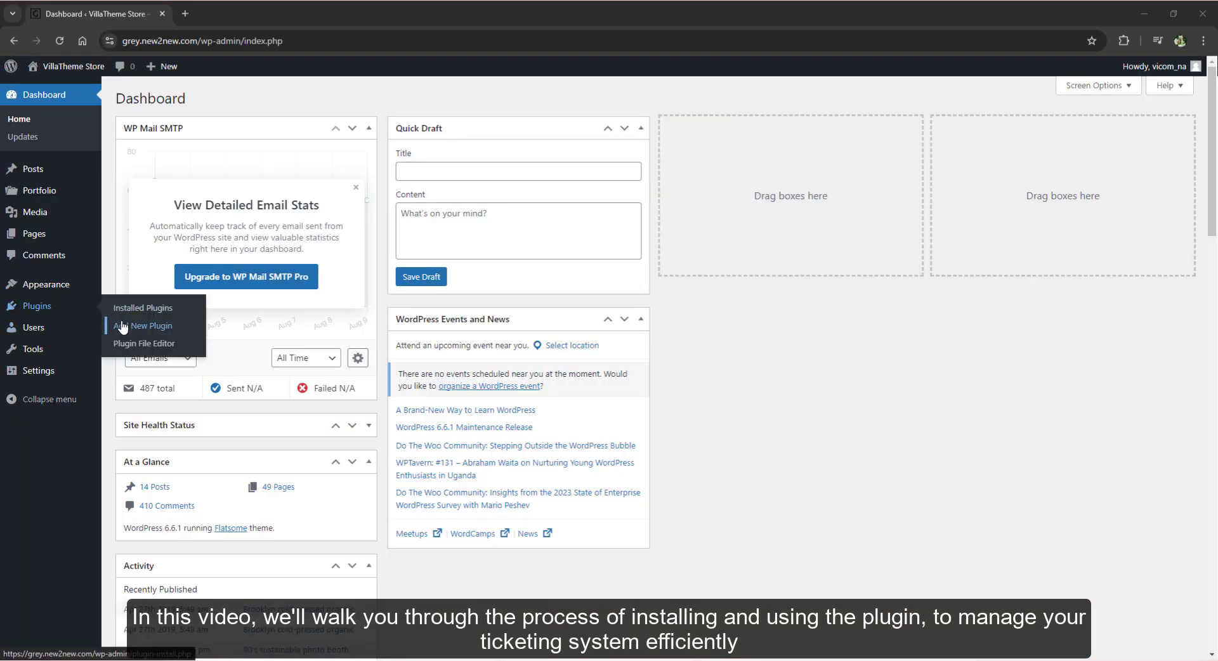
# Start a plugin upload and select happy-helpdesk-support-ticket-system.zip as the file
pyautogui.click(123, 326)
pyautogui.click(219, 98)
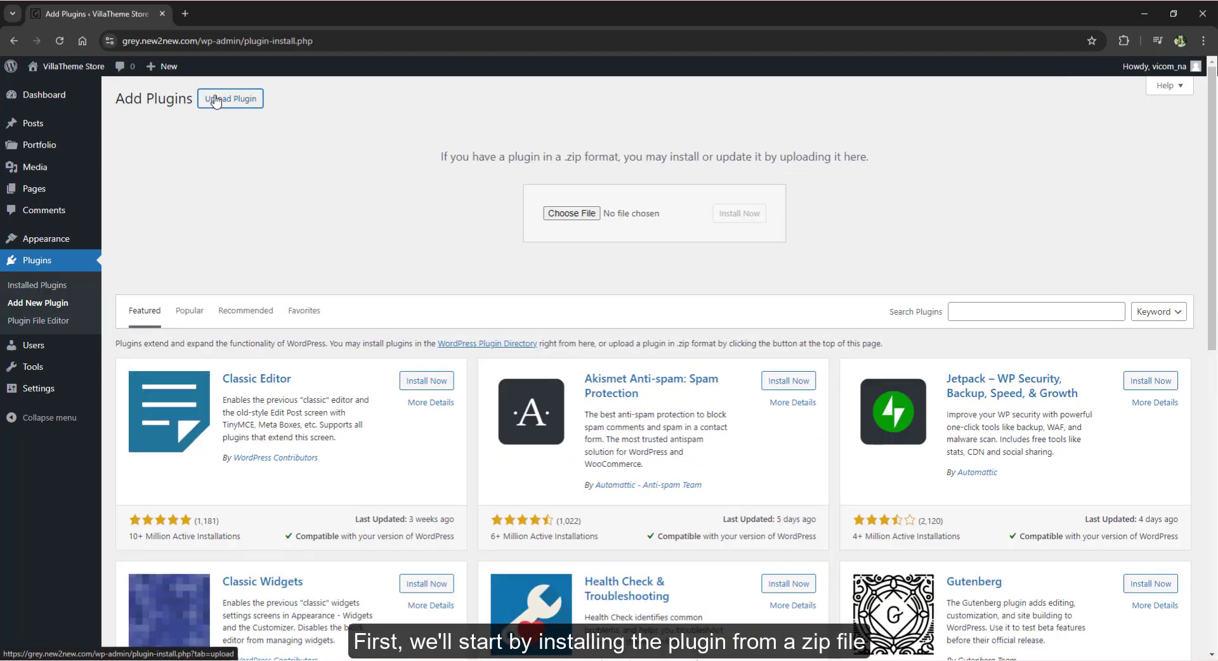
pyautogui.click(552, 212)
pyautogui.click(147, 125)
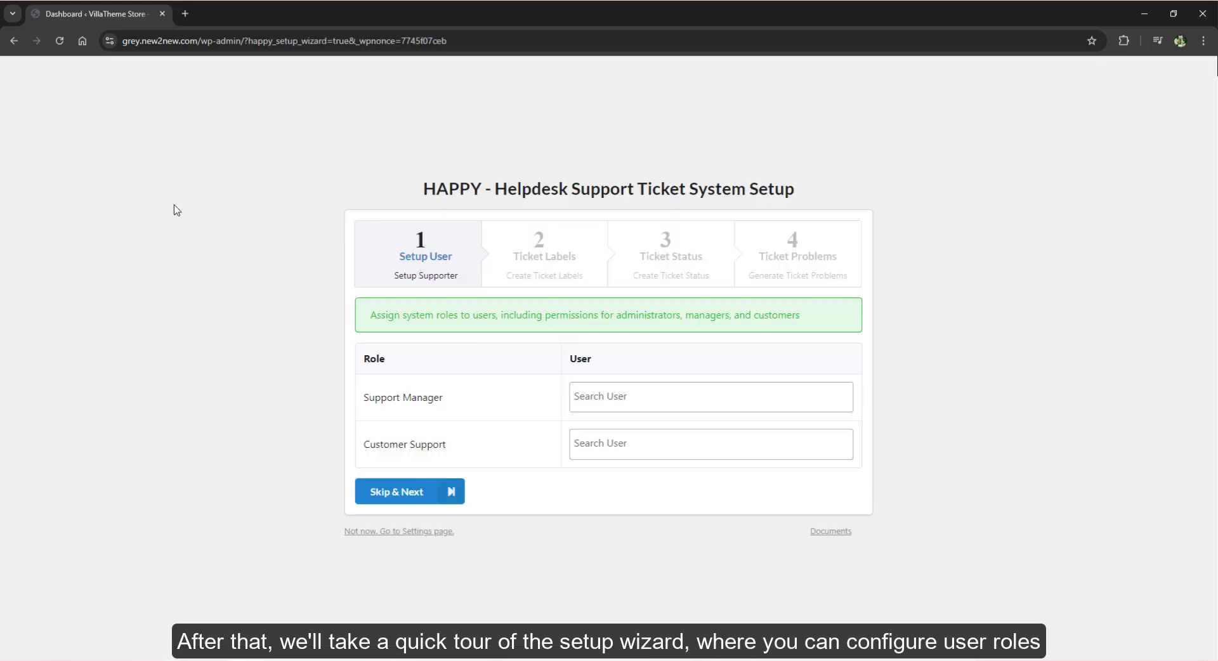
# Assign a Support Manager user and a Customer Support user in the setup wizard
pyautogui.click(620, 396)
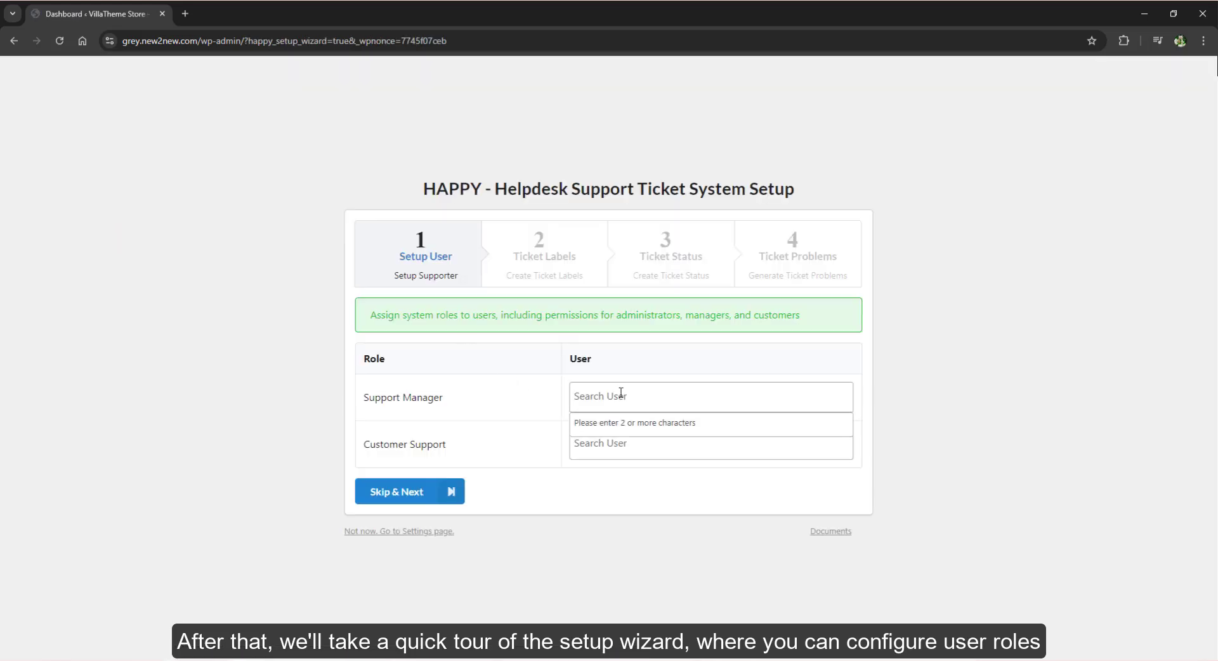
pyautogui.write('LE')
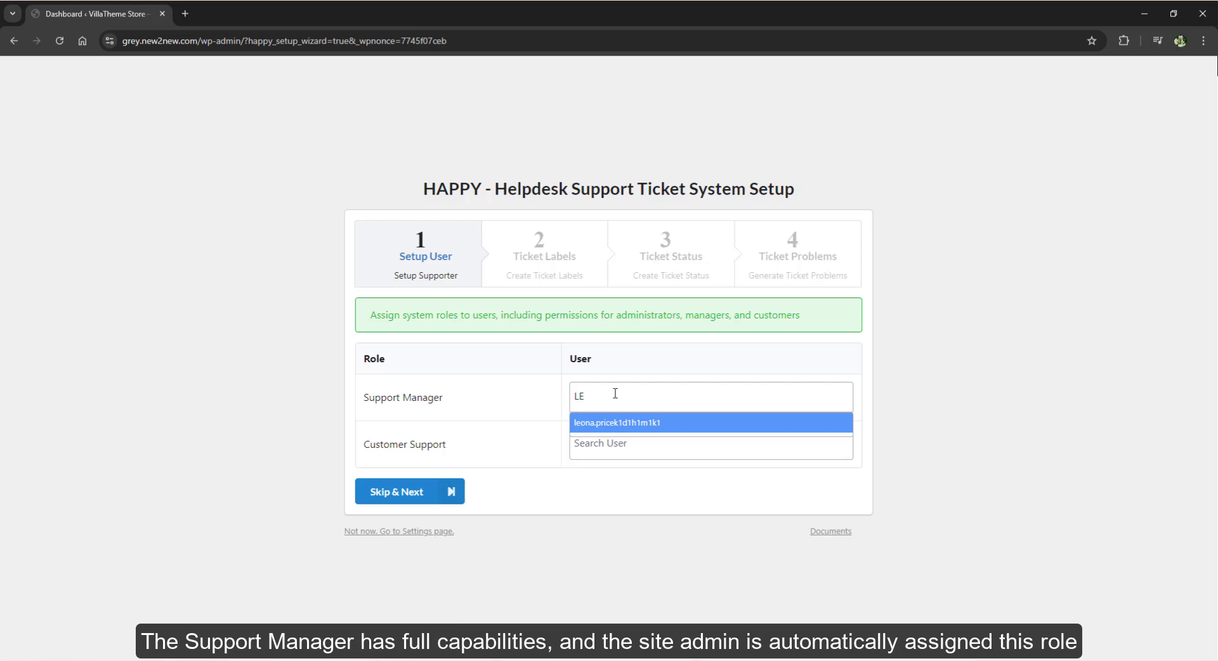
pyautogui.click(632, 423)
pyautogui.click(604, 452)
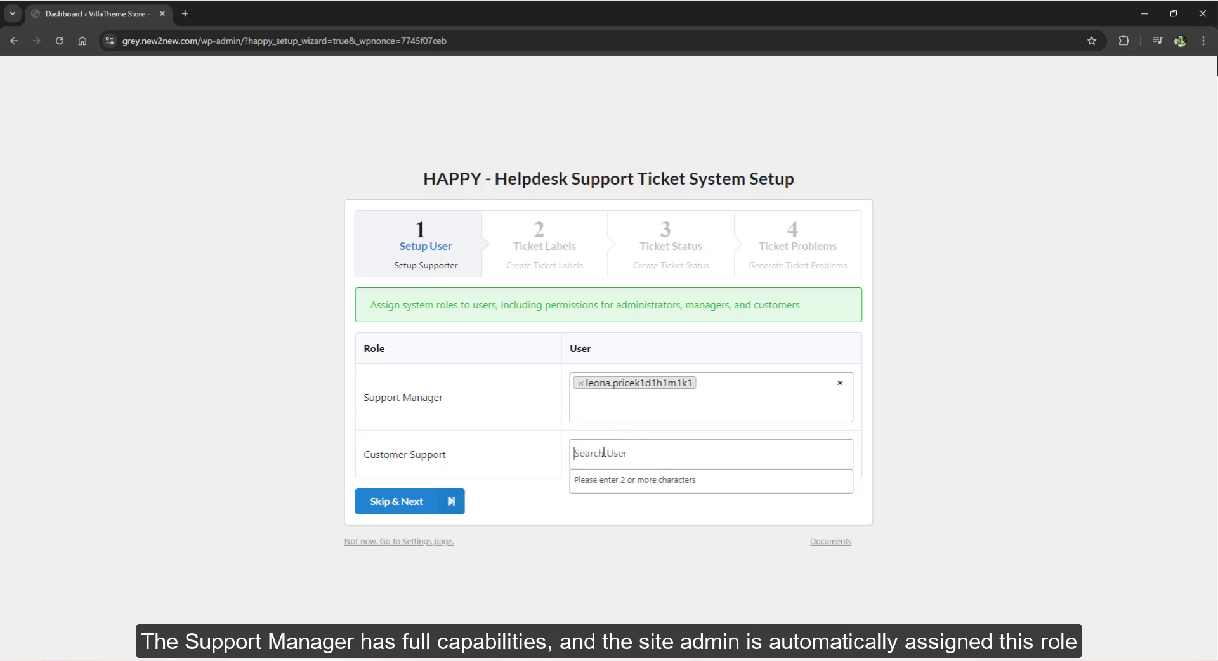
pyautogui.write('RO')
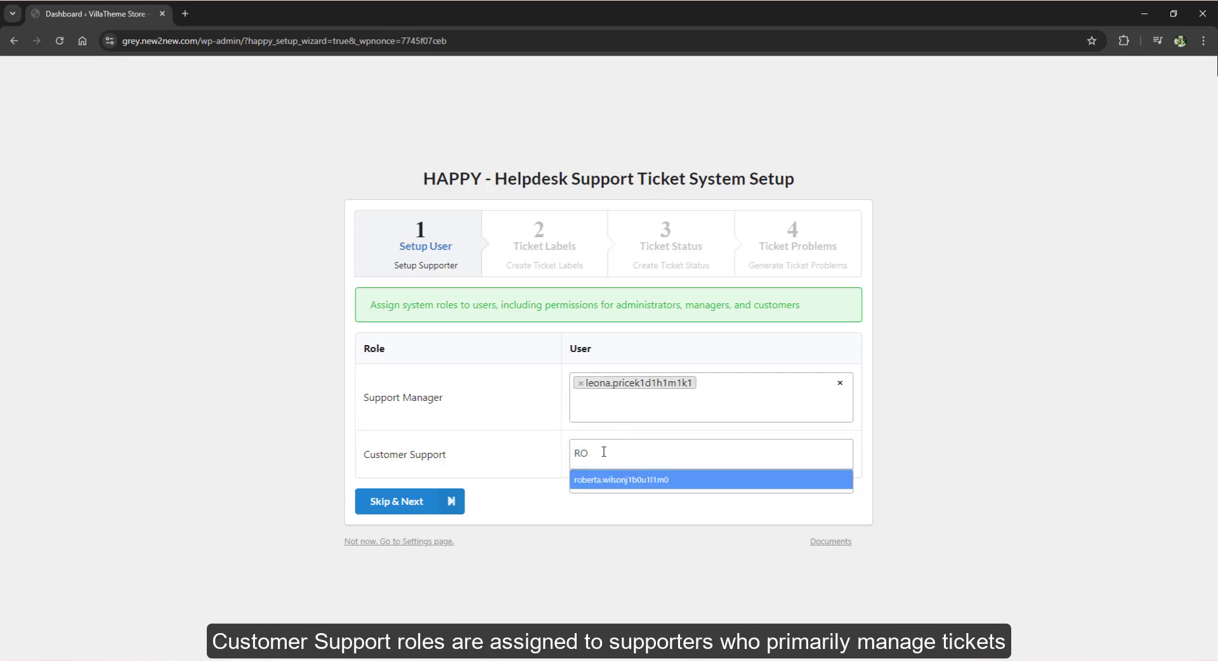
pyautogui.click(619, 484)
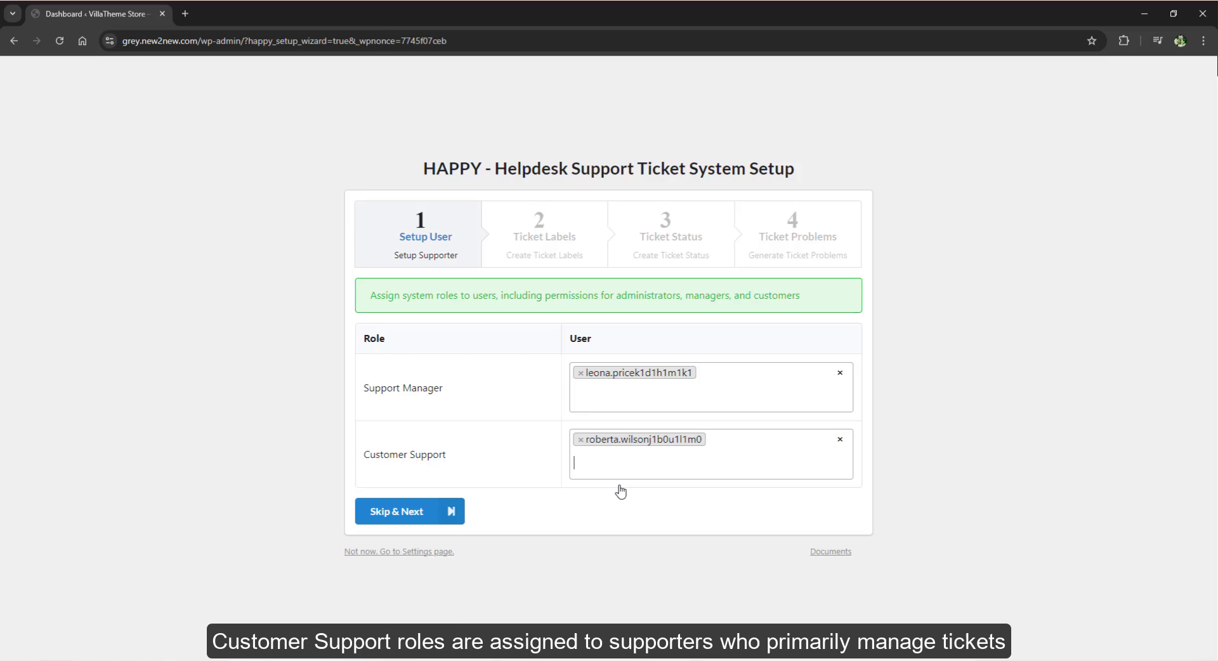
# Skip the Ticket Labels and Ticket Status steps without creating any, reaching Ticket Problems
pyautogui.click(426, 511)
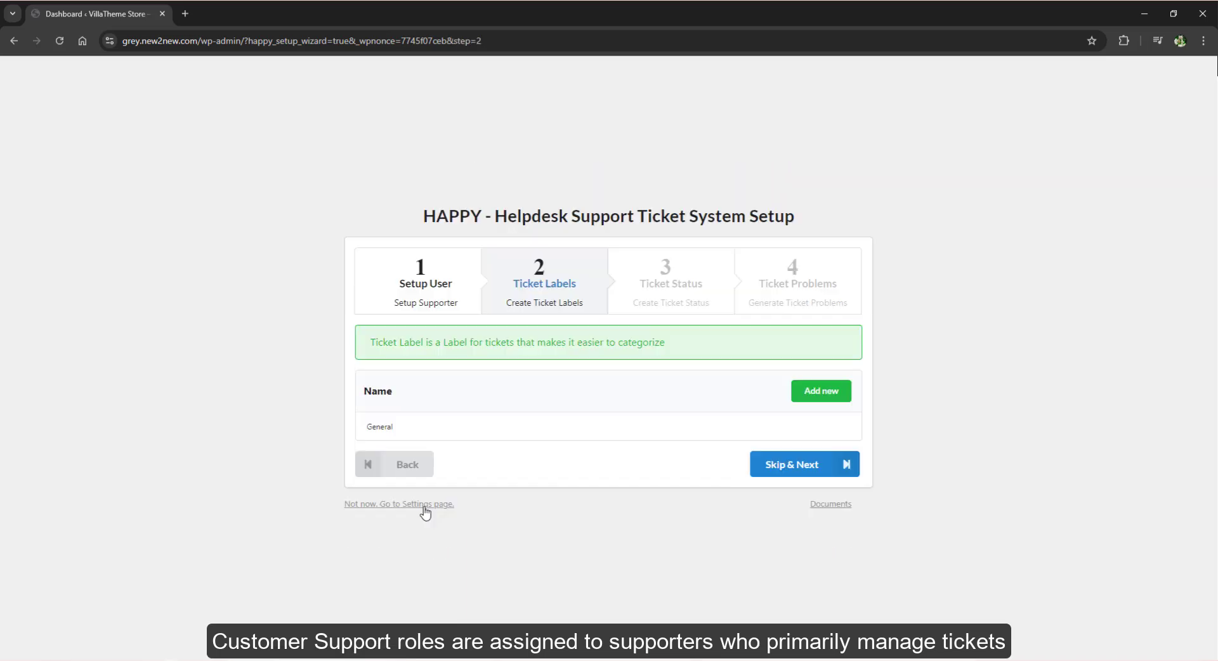
pyautogui.click(819, 391)
pyautogui.click(789, 403)
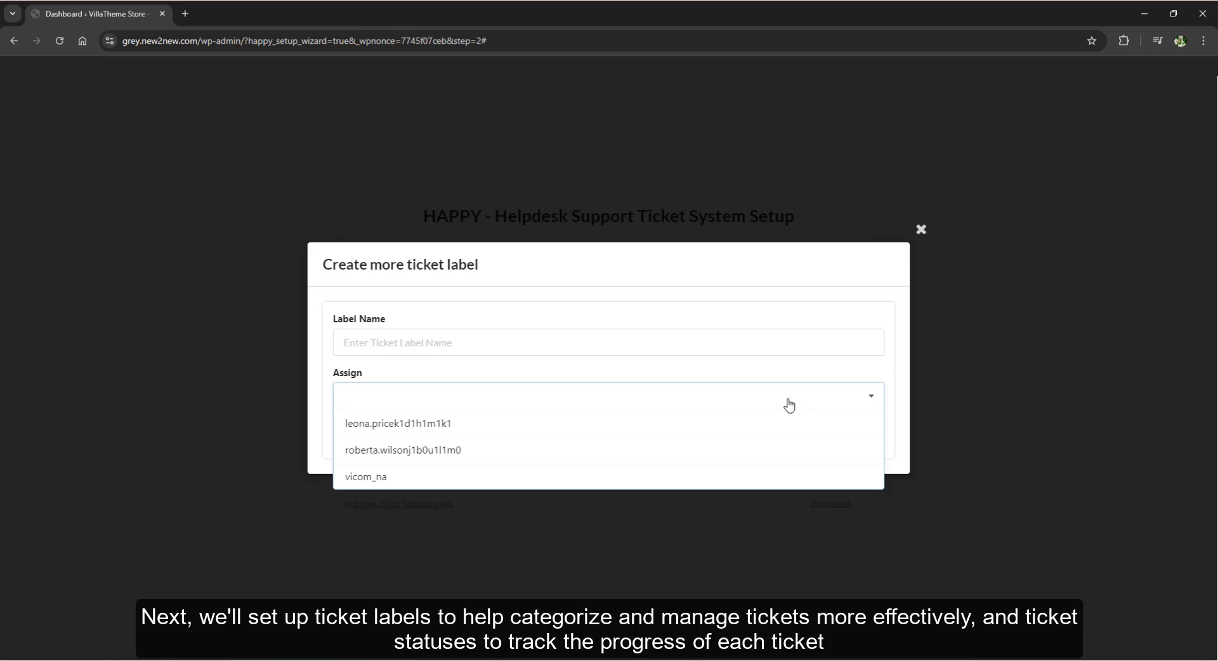
pyautogui.click(920, 231)
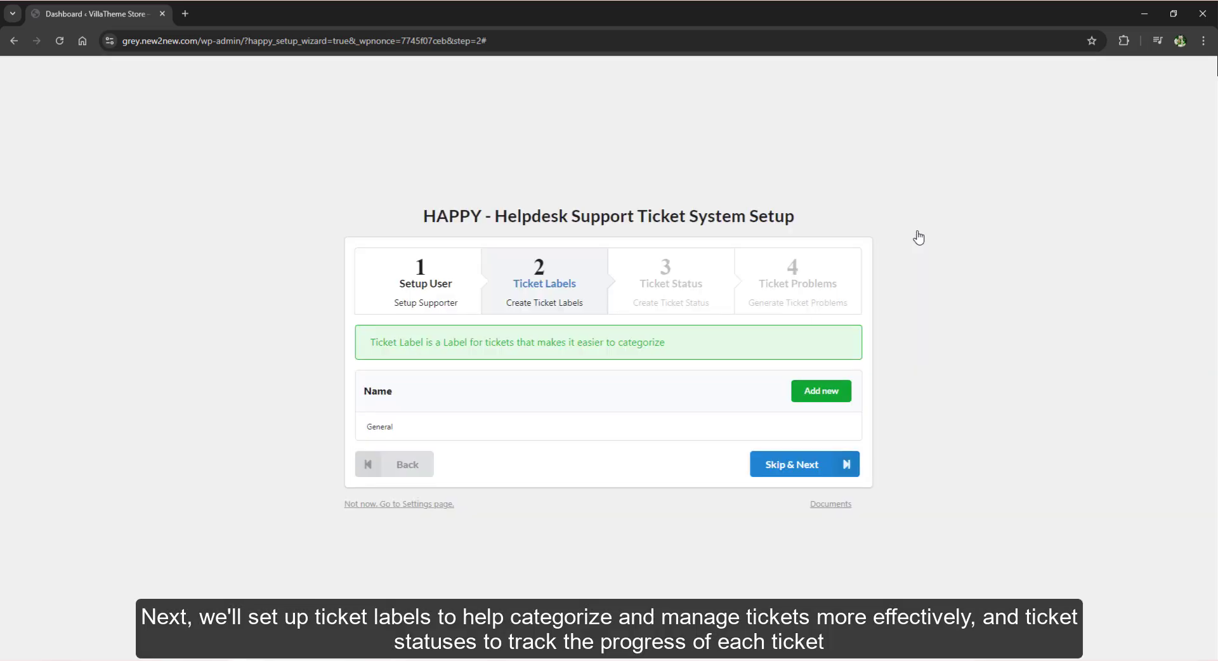
pyautogui.click(794, 467)
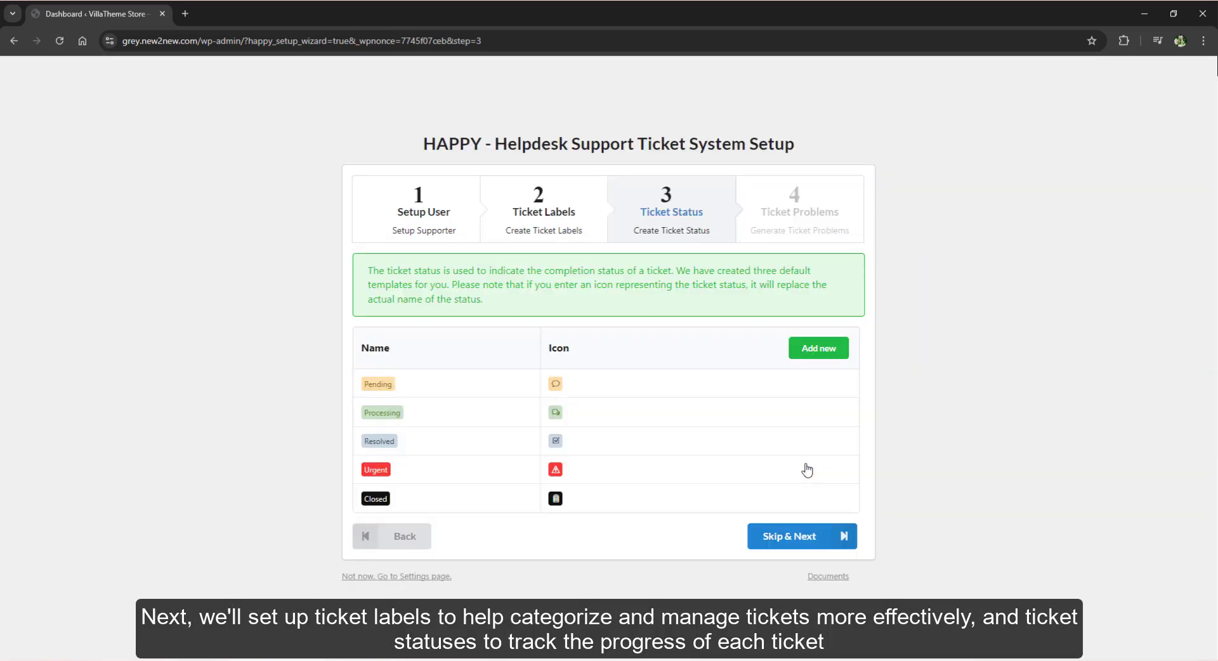
pyautogui.click(817, 348)
pyautogui.scroll(-5, 786, 438)
pyautogui.click(922, 98)
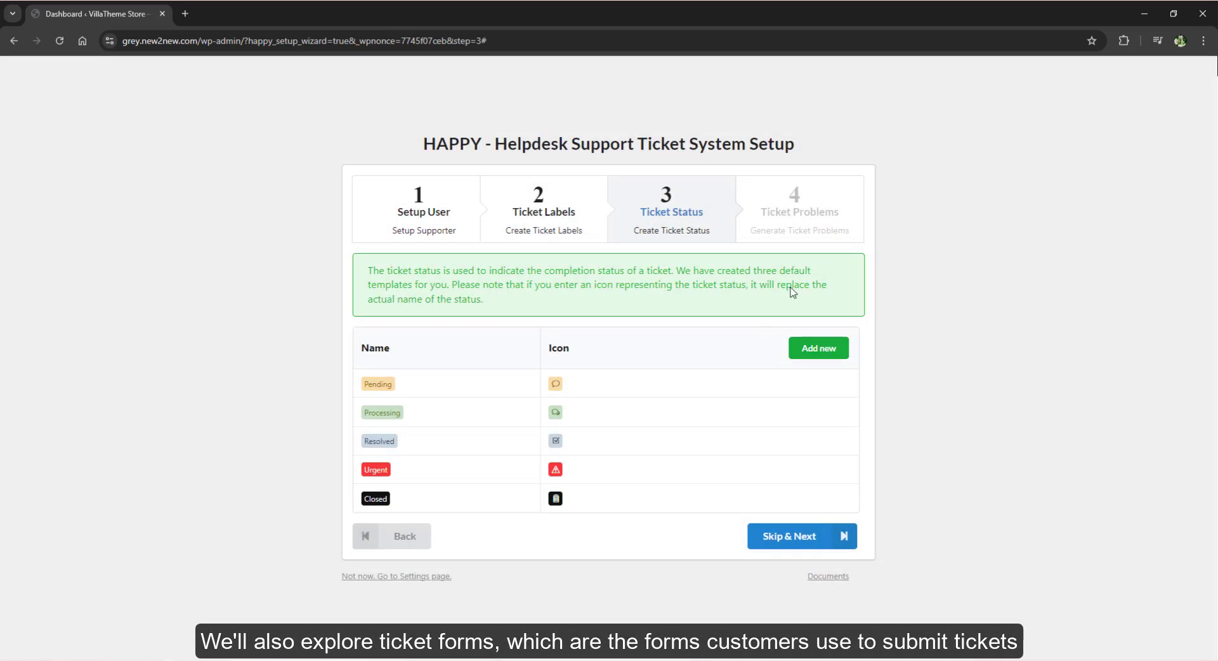
pyautogui.click(784, 539)
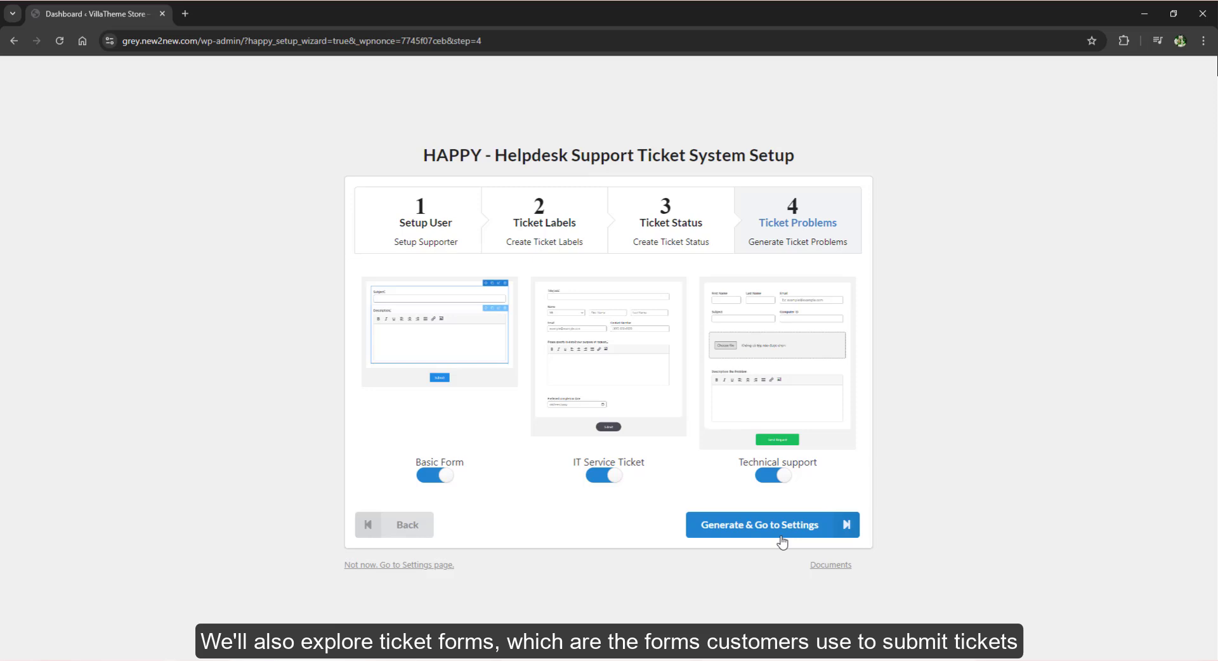
# Leave the wizard via 'Not now. Go to Settings page.'
pyautogui.click(401, 566)
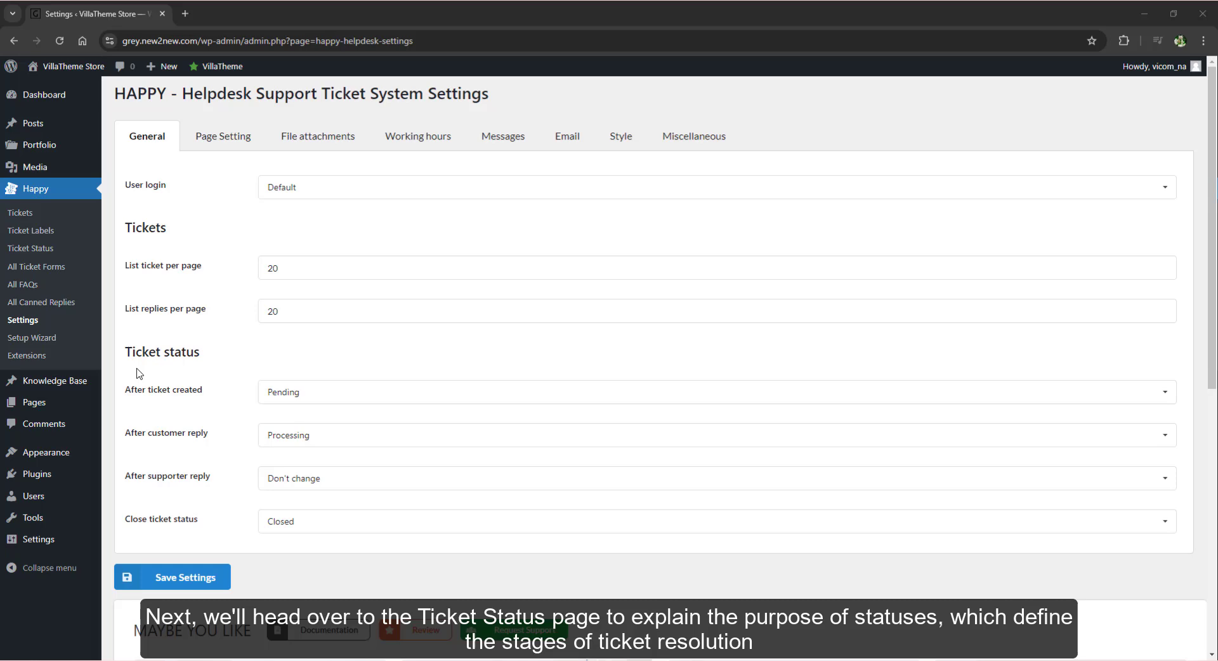
# Give the Processing ticket status priority 1, save it, and filter tickets by Processing
pyautogui.click(45, 255)
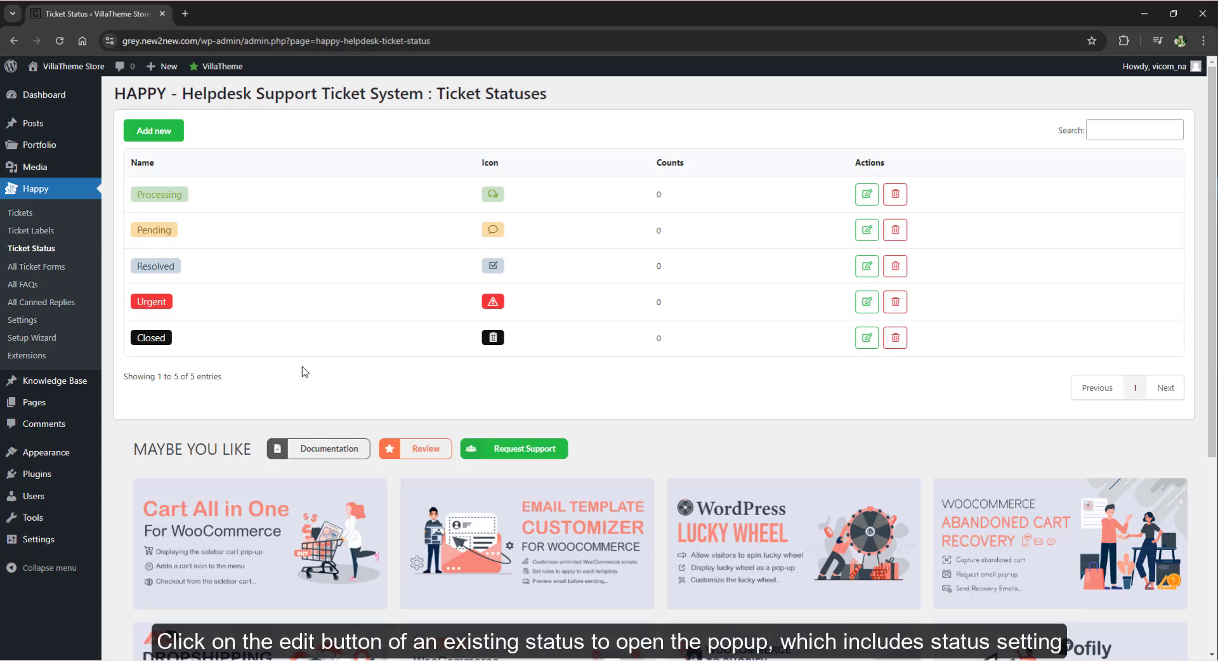
pyautogui.click(867, 194)
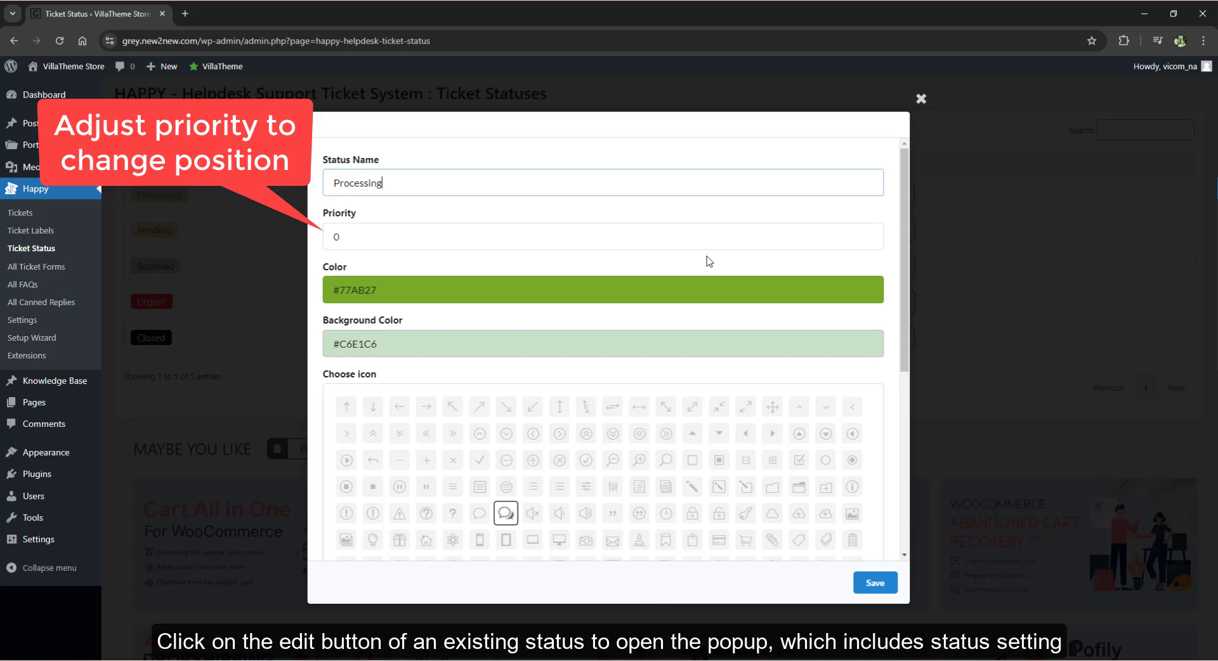
pyautogui.click(680, 239)
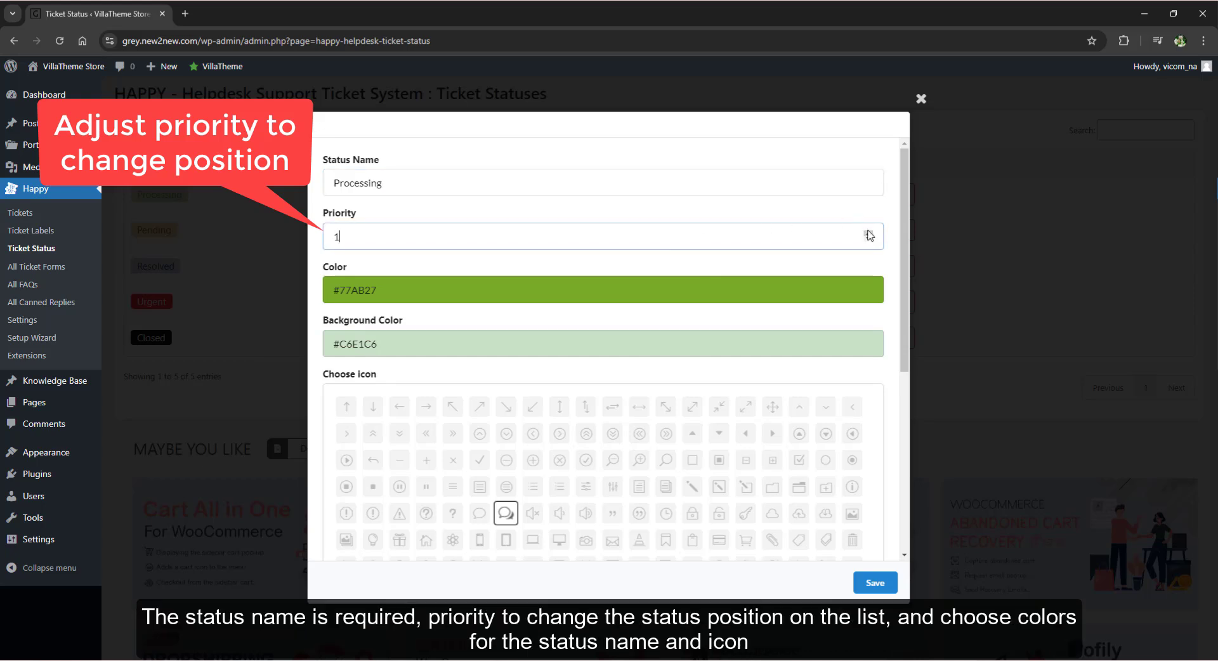
pyautogui.click(769, 269)
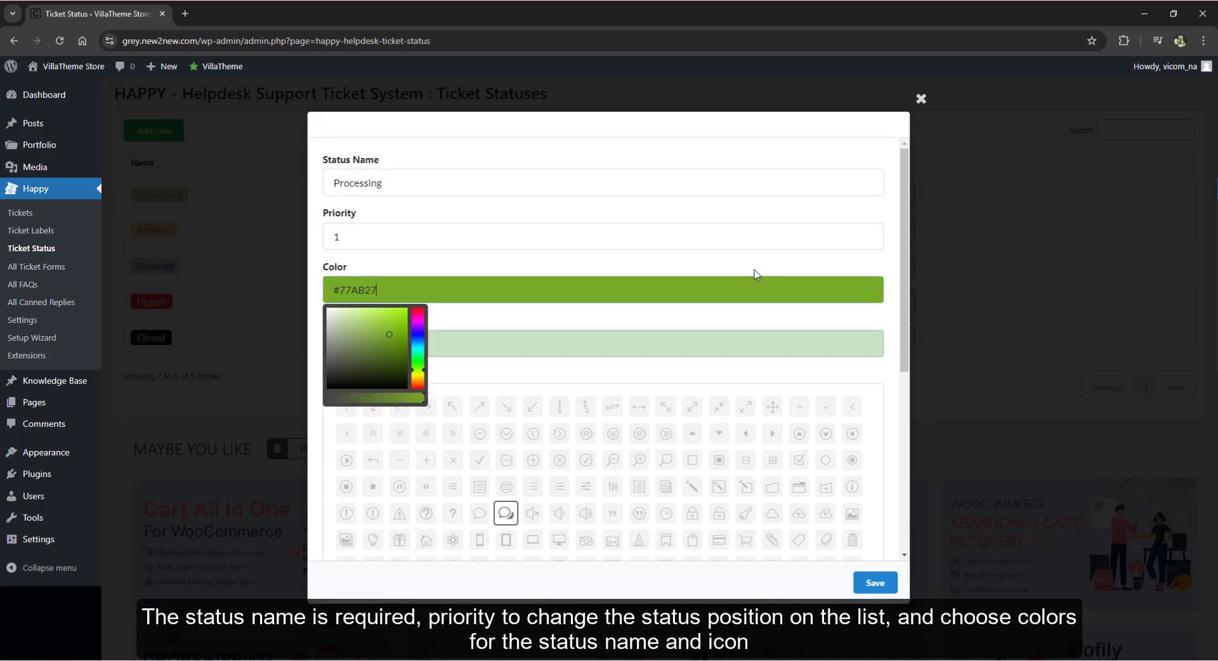
pyautogui.click(629, 335)
pyautogui.click(572, 373)
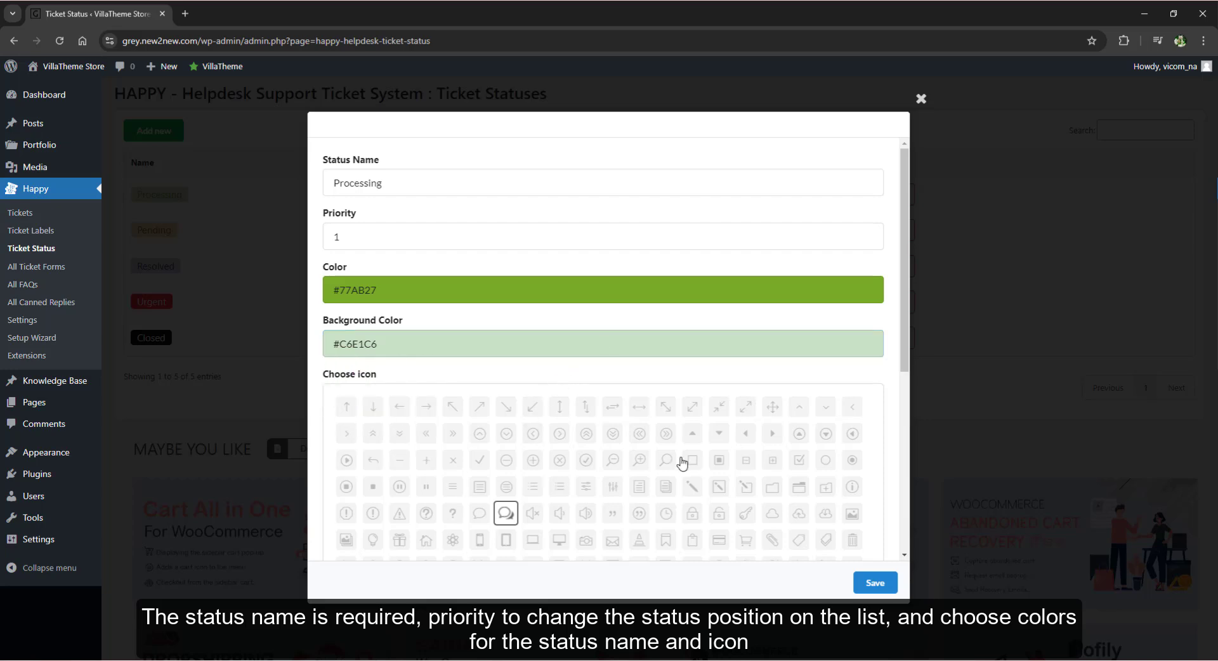
pyautogui.scroll(-3, 715, 457)
pyautogui.scroll(-5, 719, 459)
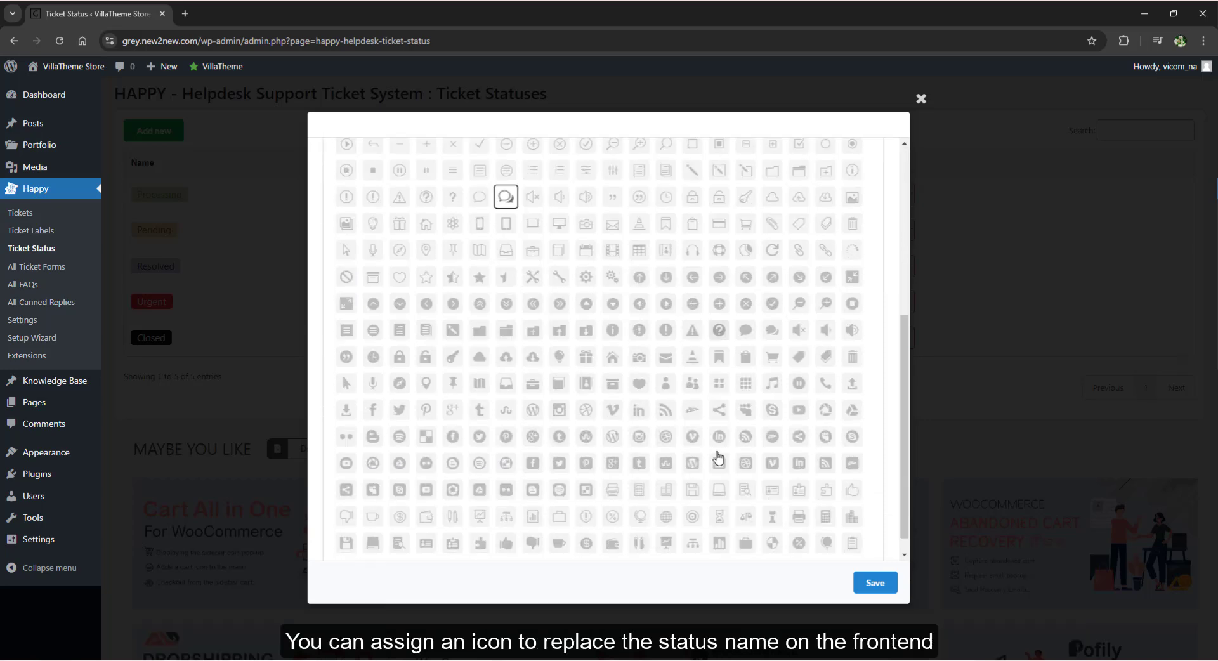
pyautogui.scroll(-1, 719, 458)
pyautogui.click(875, 582)
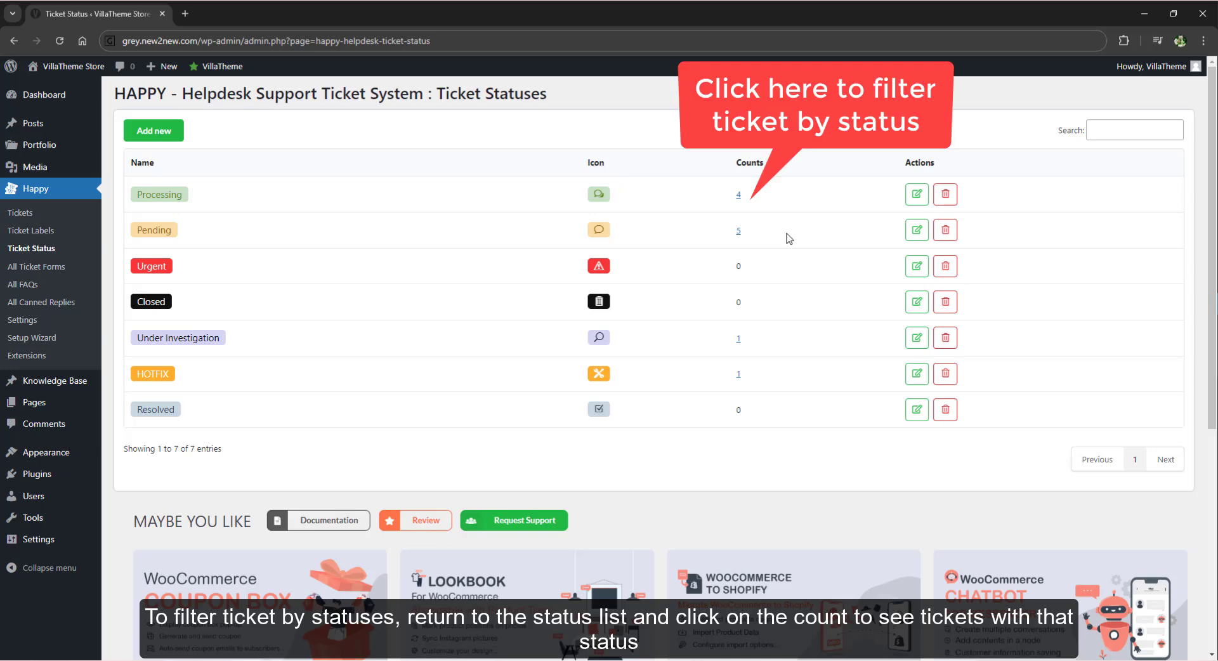
pyautogui.click(739, 195)
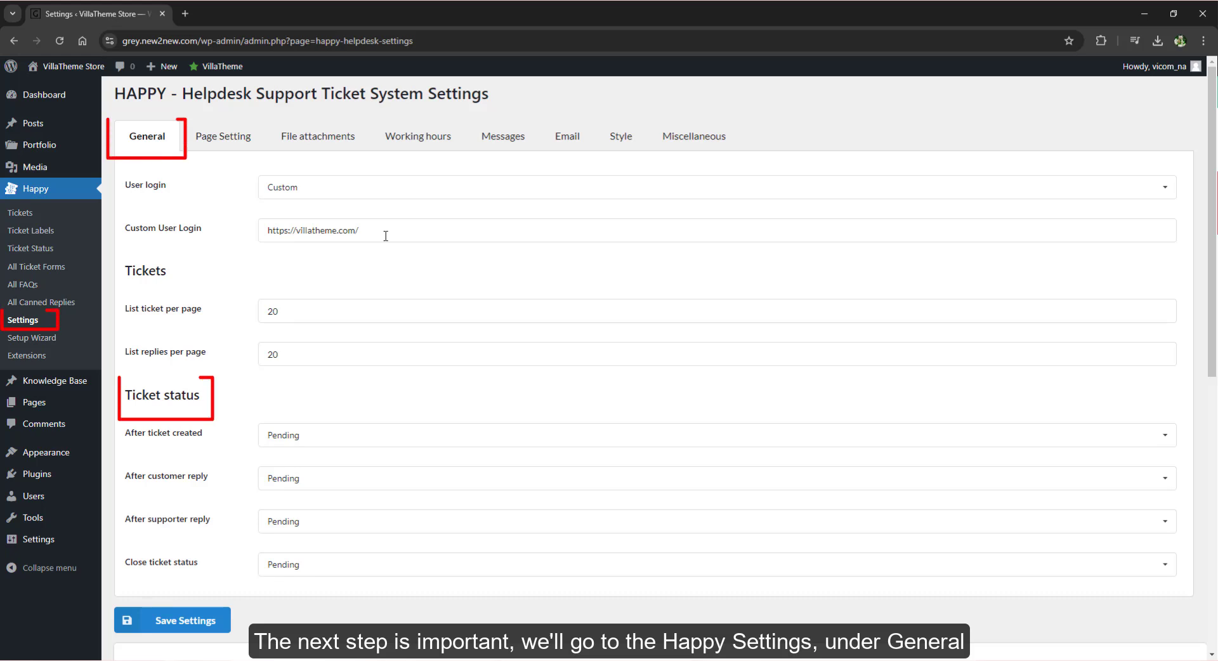
# Set statuses: Pending on creation, Don't change on customer reply, Processing on supporter reply, Closed on close
pyautogui.click(349, 436)
pyautogui.click(339, 461)
pyautogui.click(334, 476)
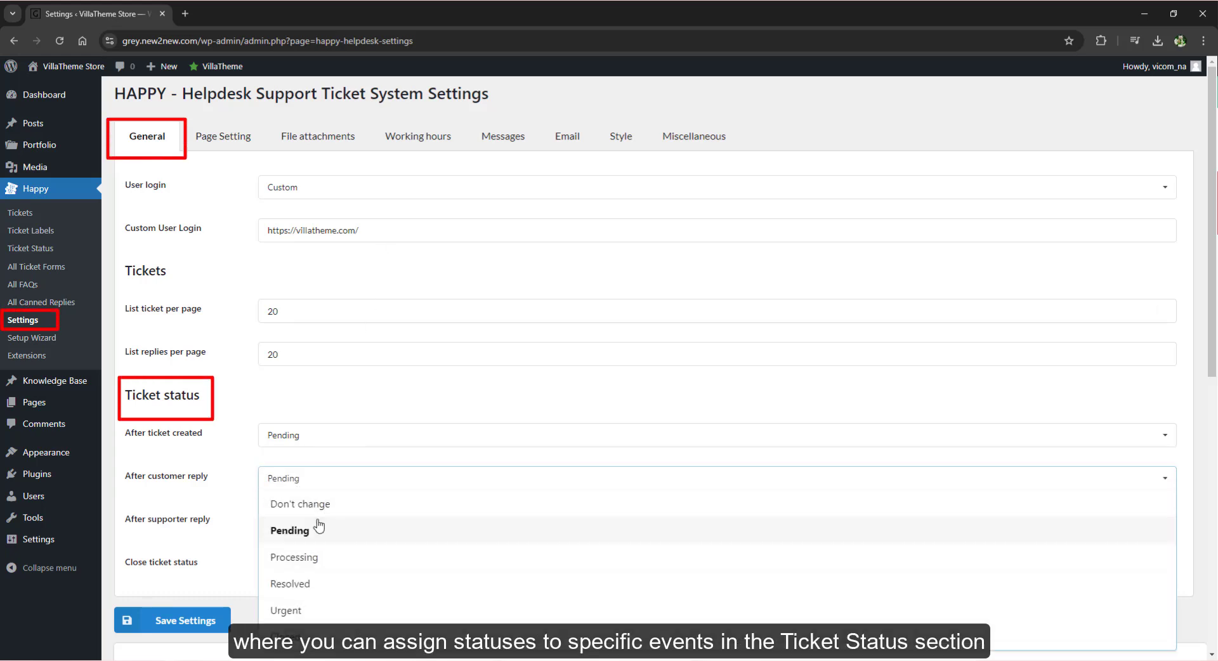
pyautogui.click(323, 429)
pyautogui.click(328, 522)
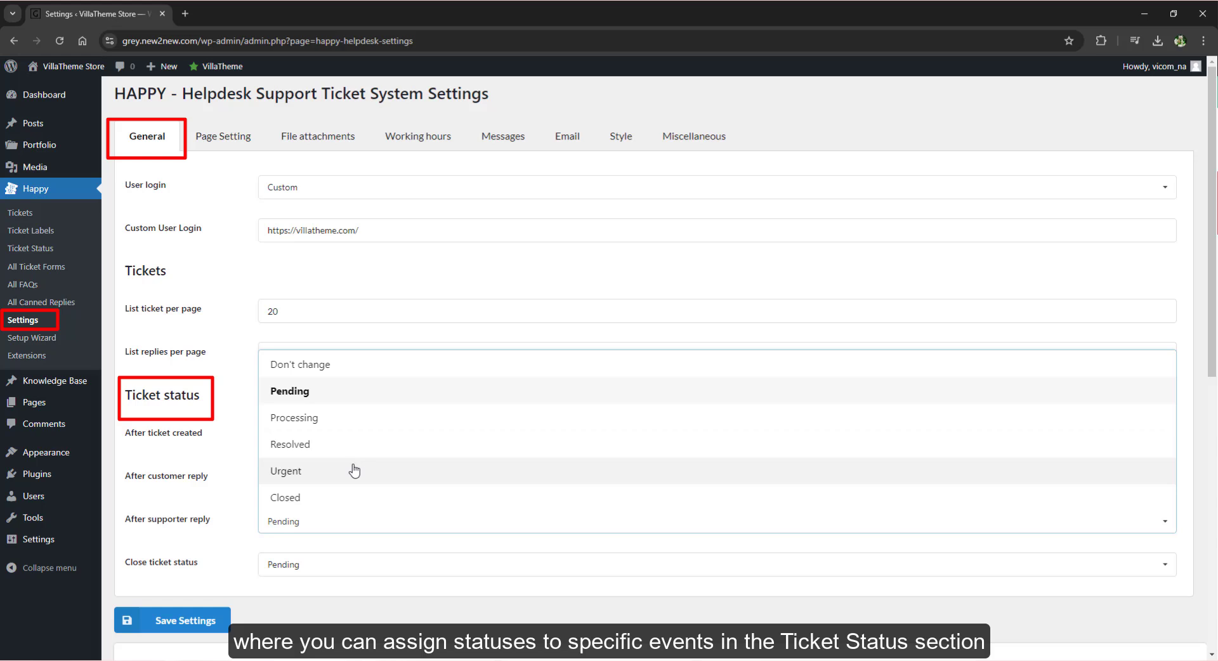
pyautogui.click(346, 418)
pyautogui.click(340, 564)
pyautogui.click(358, 498)
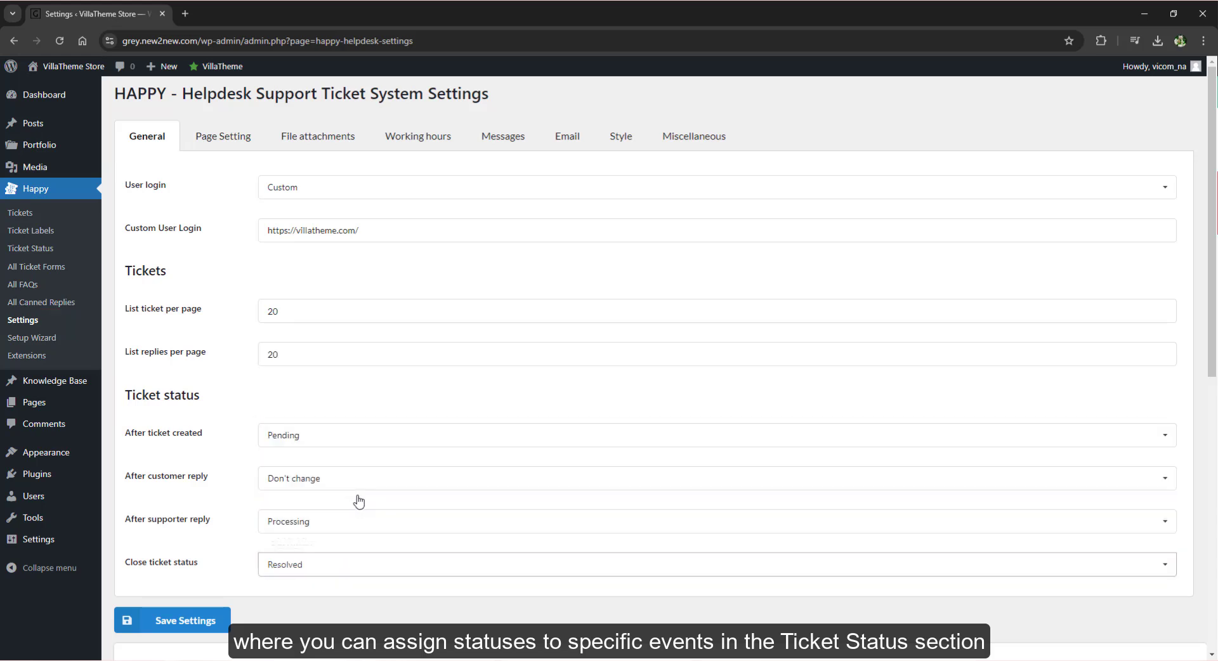
pyautogui.click(326, 568)
pyautogui.click(336, 540)
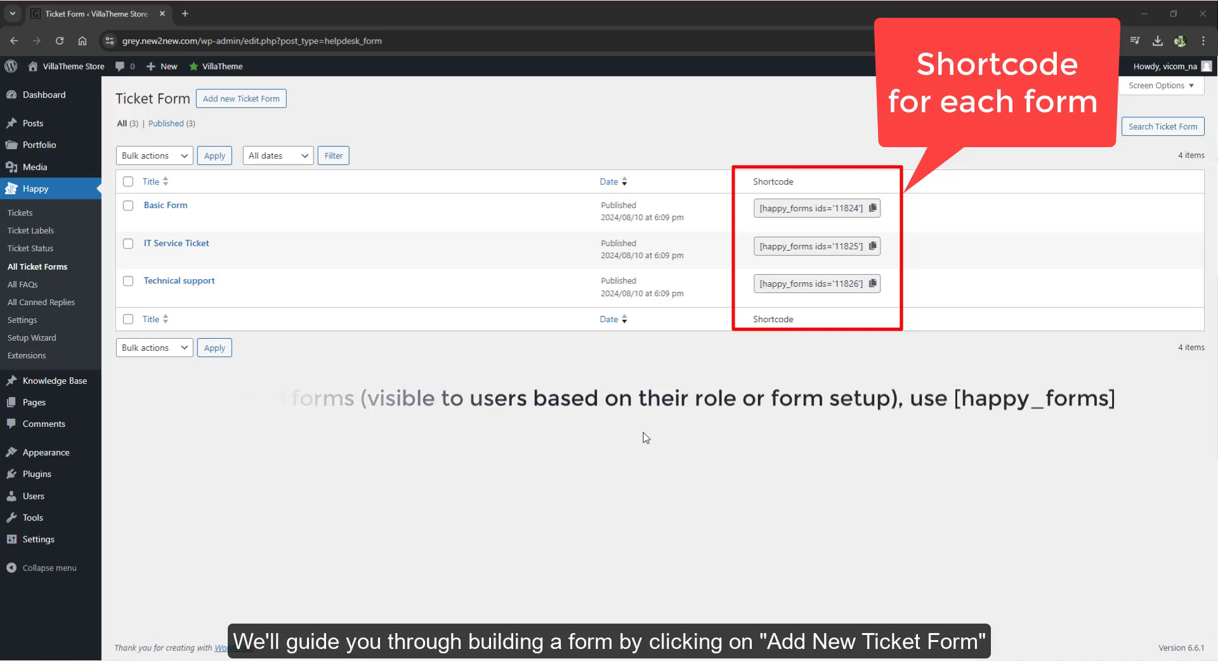
# Add a new ticket form from the All Ticket Forms list
pyautogui.click(255, 101)
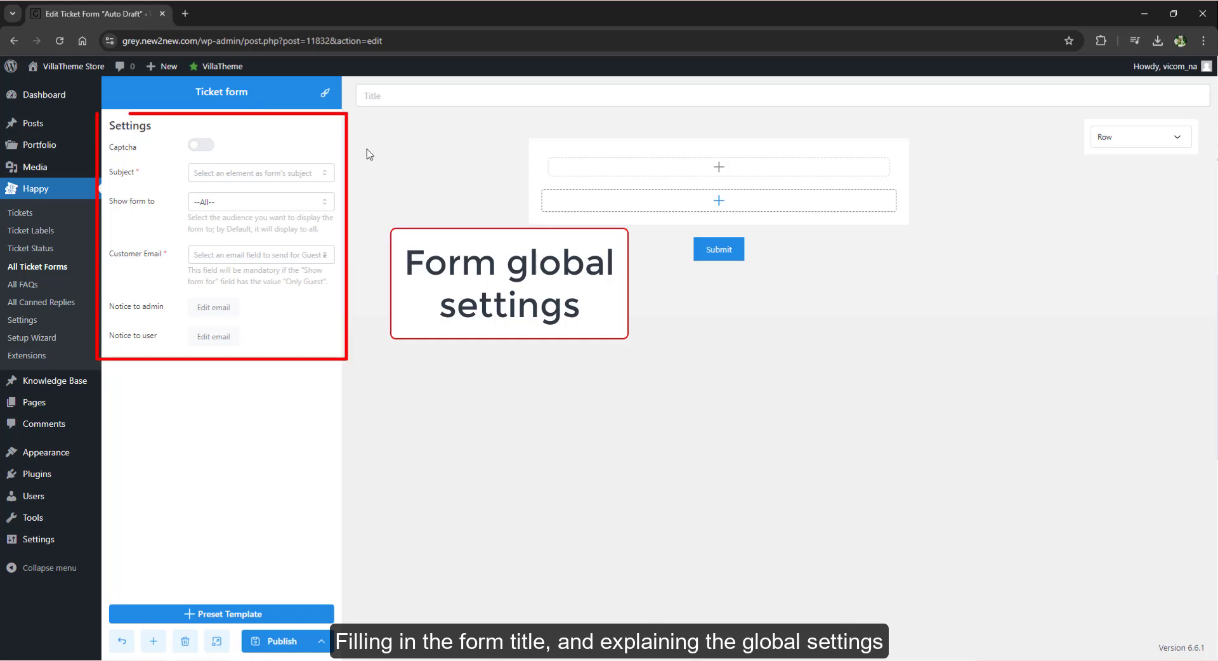
# Enable captcha and add a text input set as the subject field (text_input_1)
pyautogui.click(201, 145)
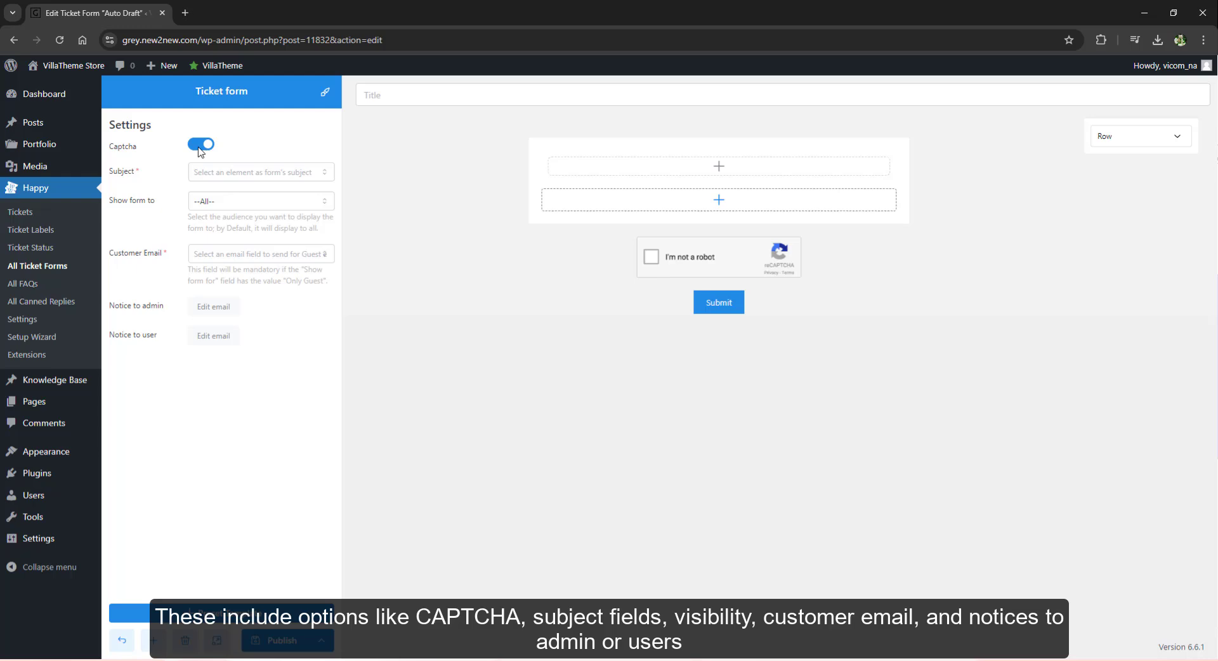
pyautogui.click(216, 180)
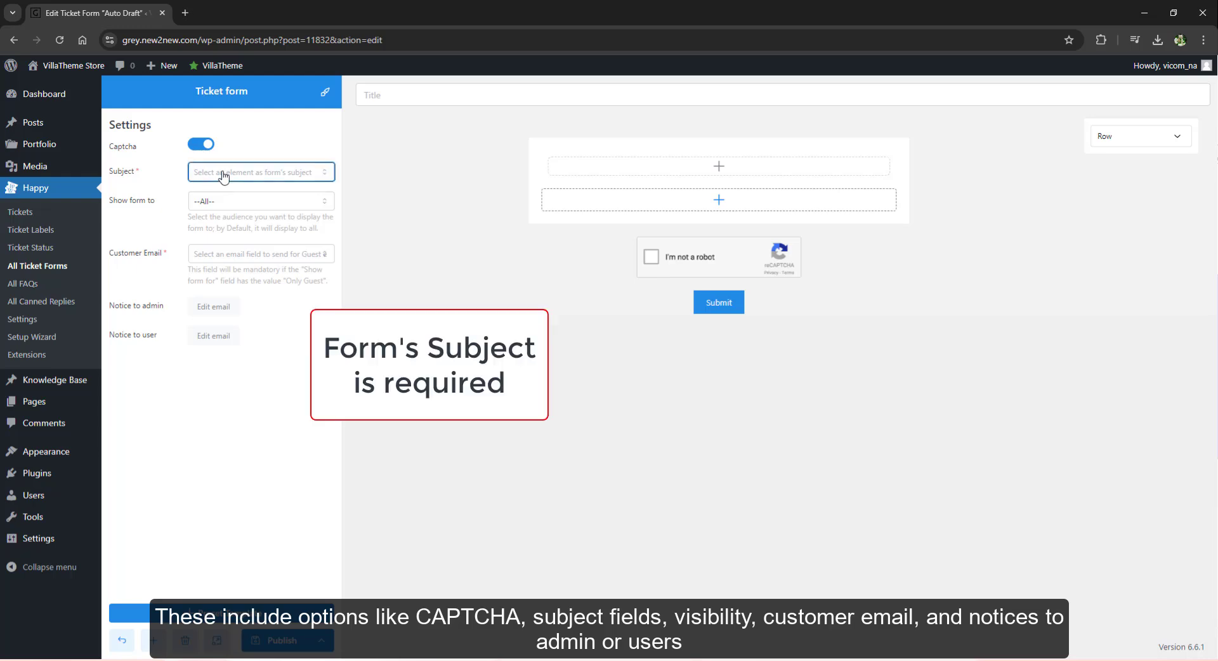
pyautogui.click(720, 169)
pyautogui.click(657, 344)
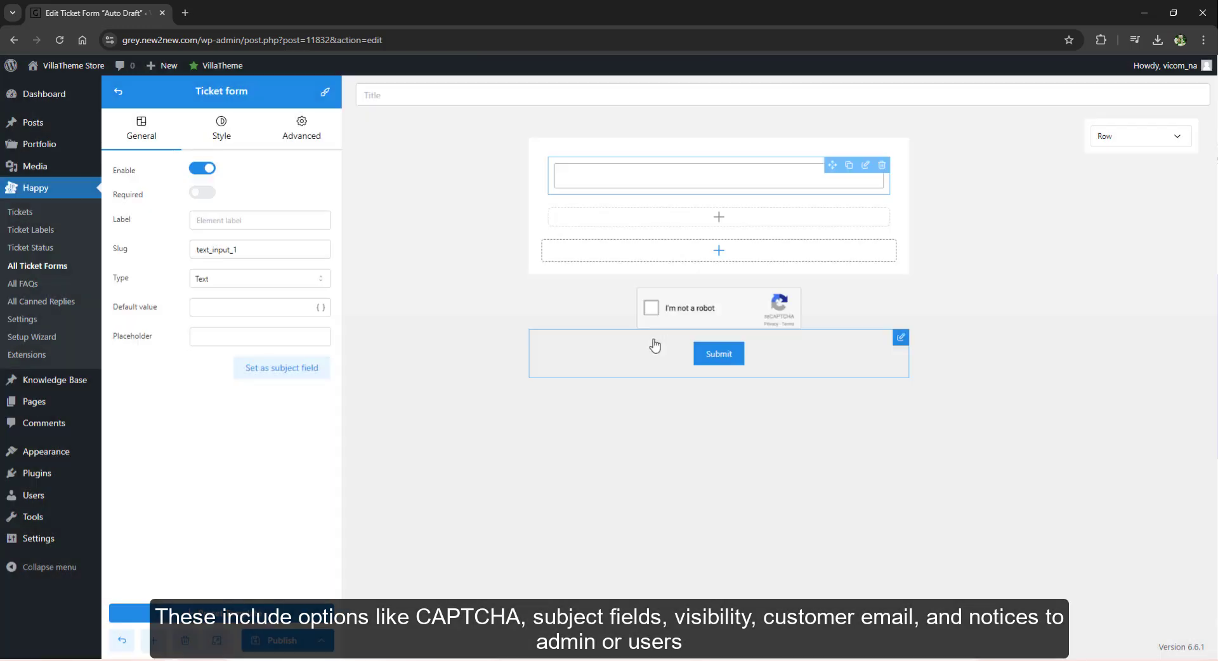
pyautogui.click(283, 367)
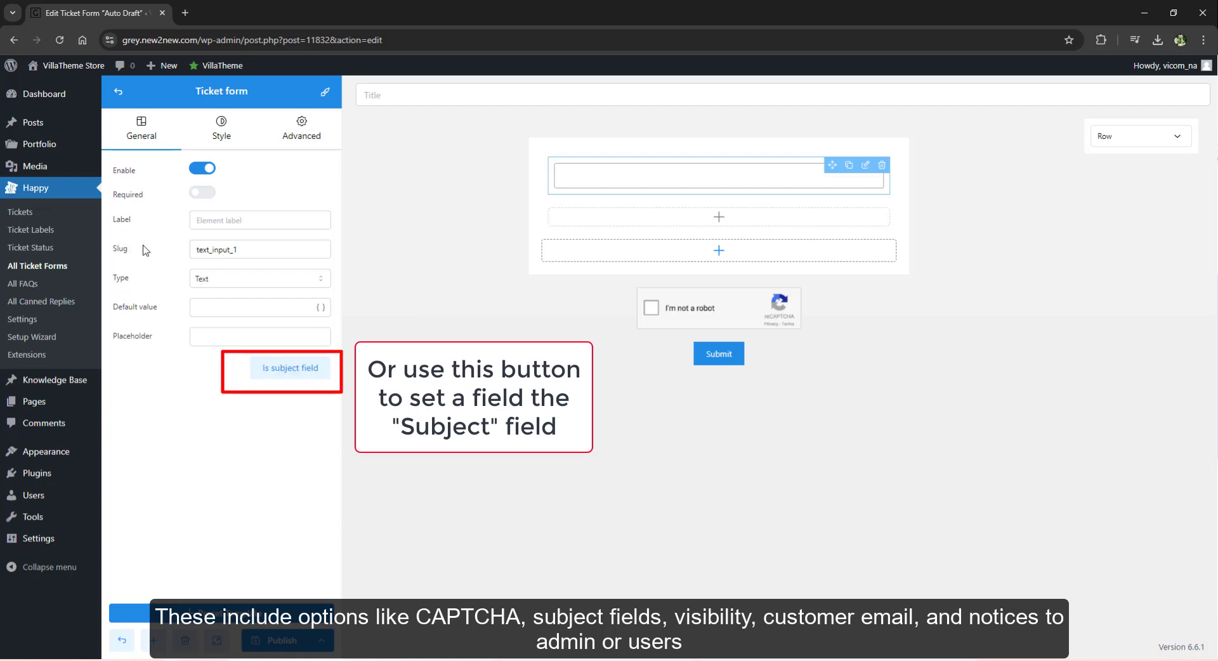
pyautogui.click(119, 93)
pyautogui.click(221, 172)
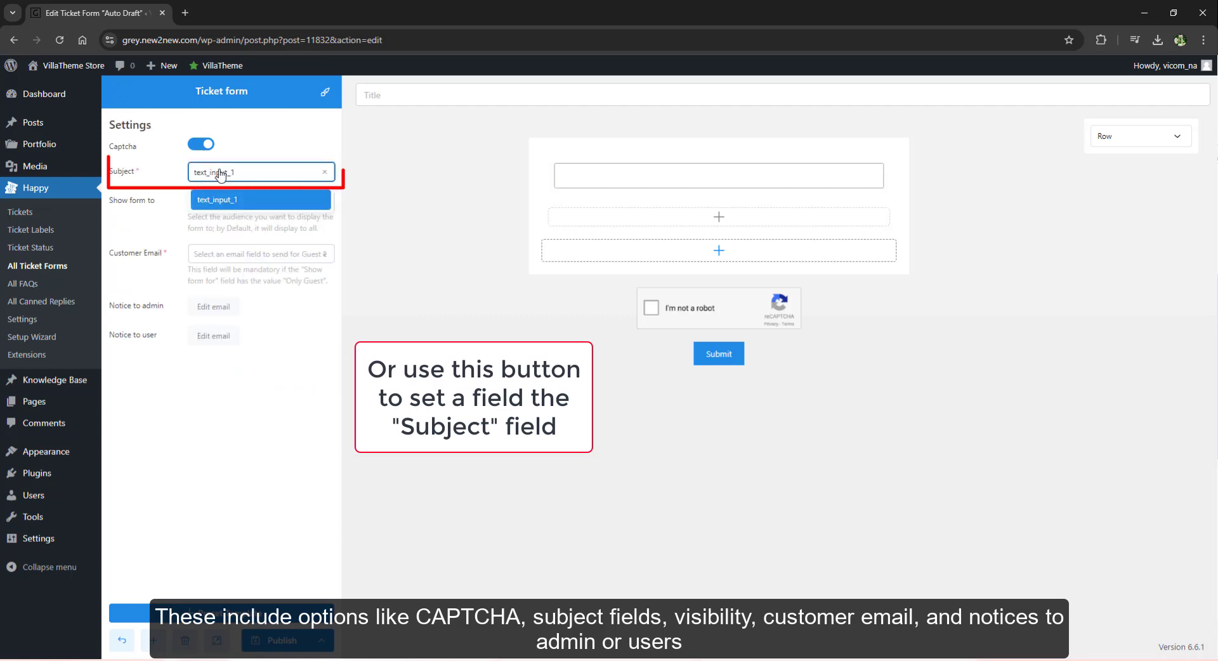
pyautogui.click(221, 173)
# Try the form's audience options, leaving it visible to everyone
pyautogui.click(203, 202)
pyautogui.click(205, 248)
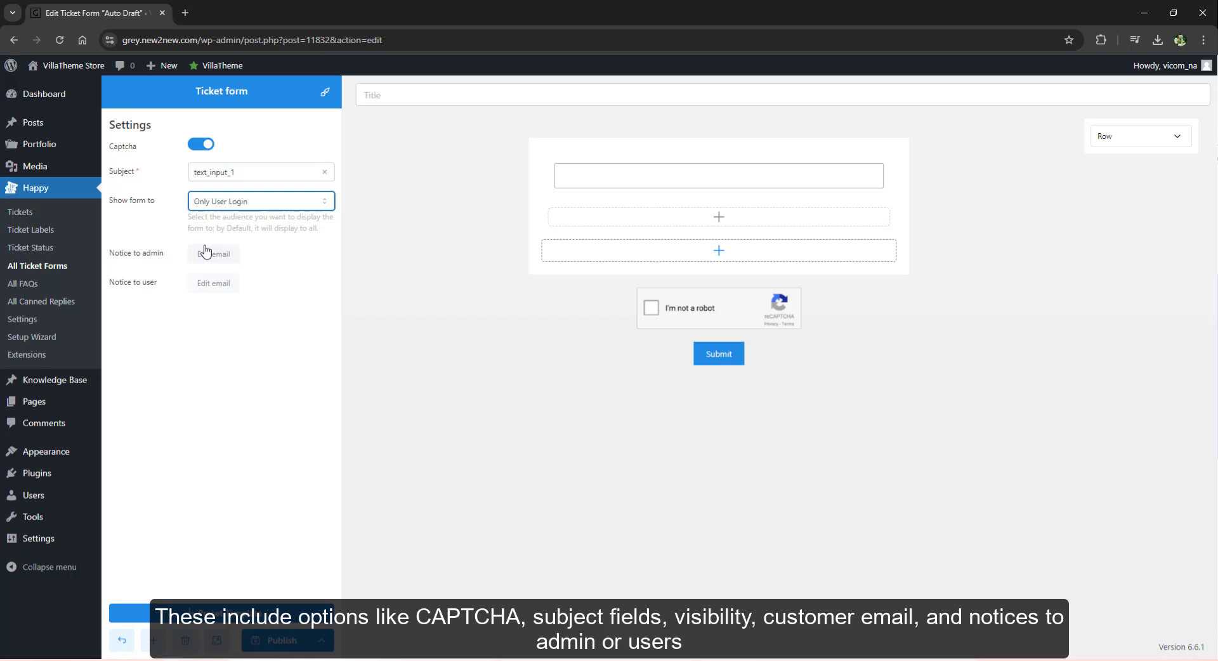
pyautogui.click(239, 202)
pyautogui.click(256, 261)
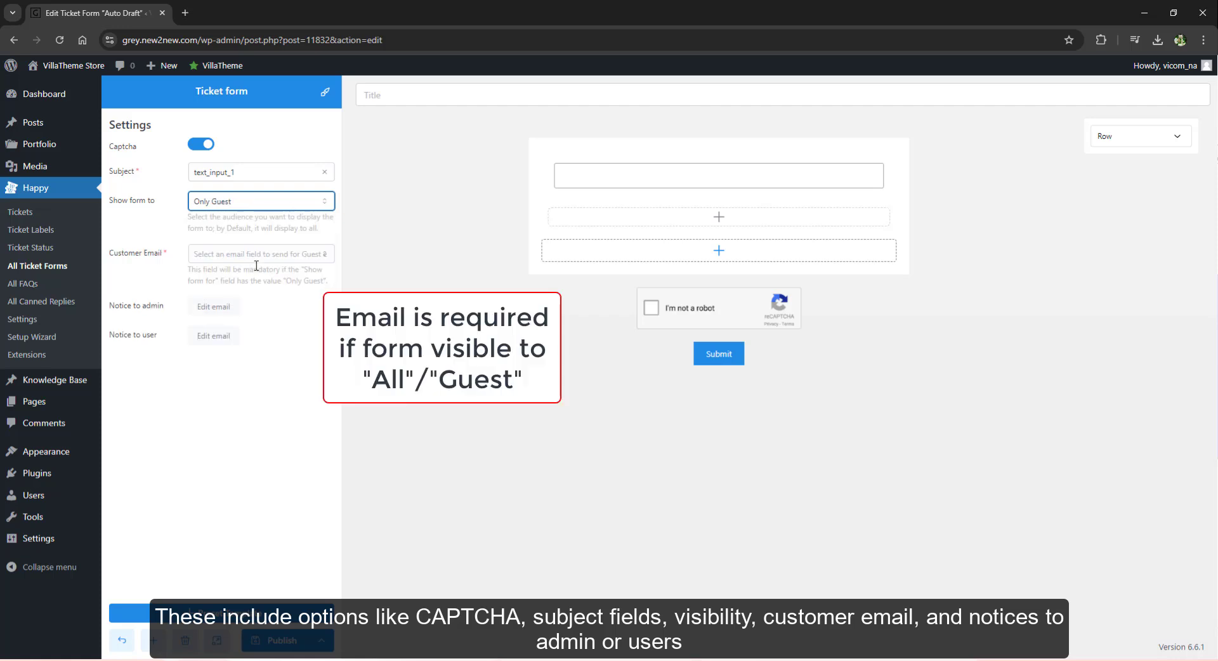
pyautogui.click(282, 202)
pyautogui.click(249, 229)
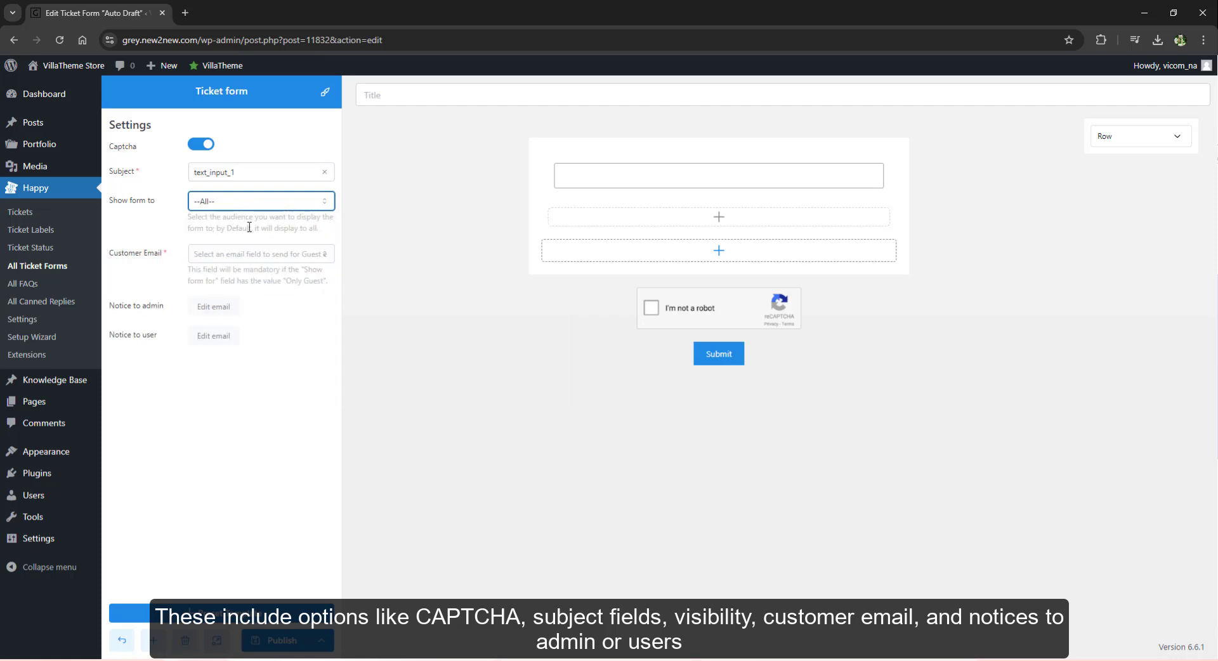
# Add a second text input of type Email and use text_input_2 as Customer Email
pyautogui.click(719, 223)
pyautogui.click(666, 325)
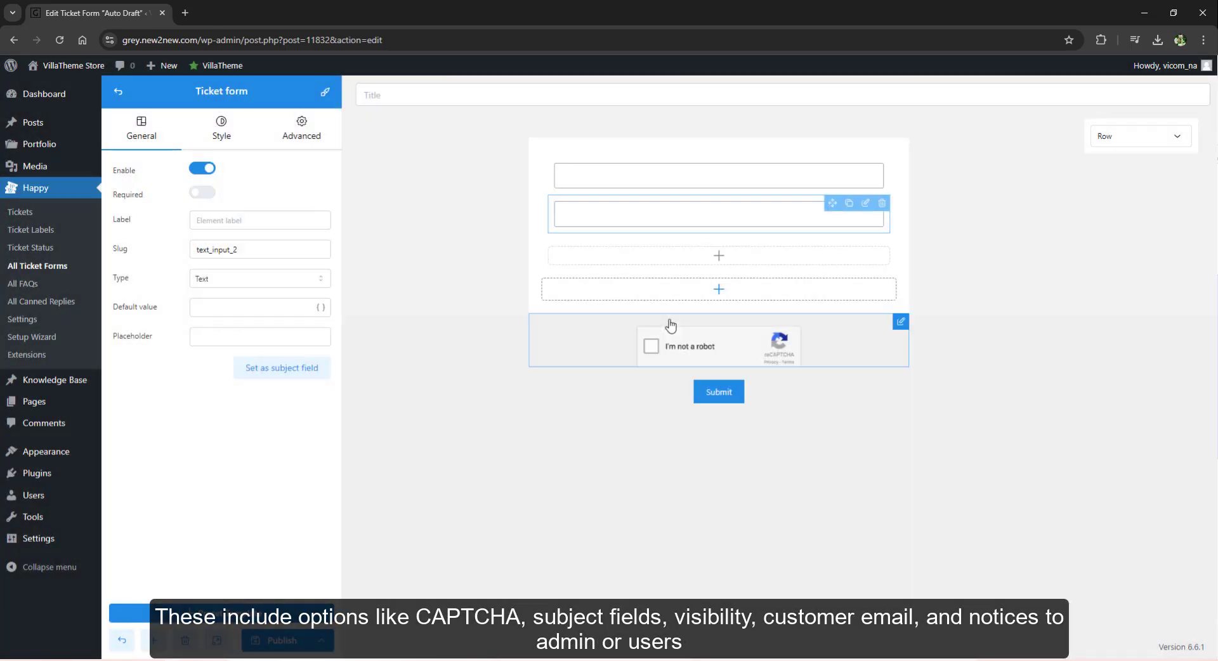
pyautogui.click(288, 278)
pyautogui.click(252, 327)
pyautogui.click(118, 91)
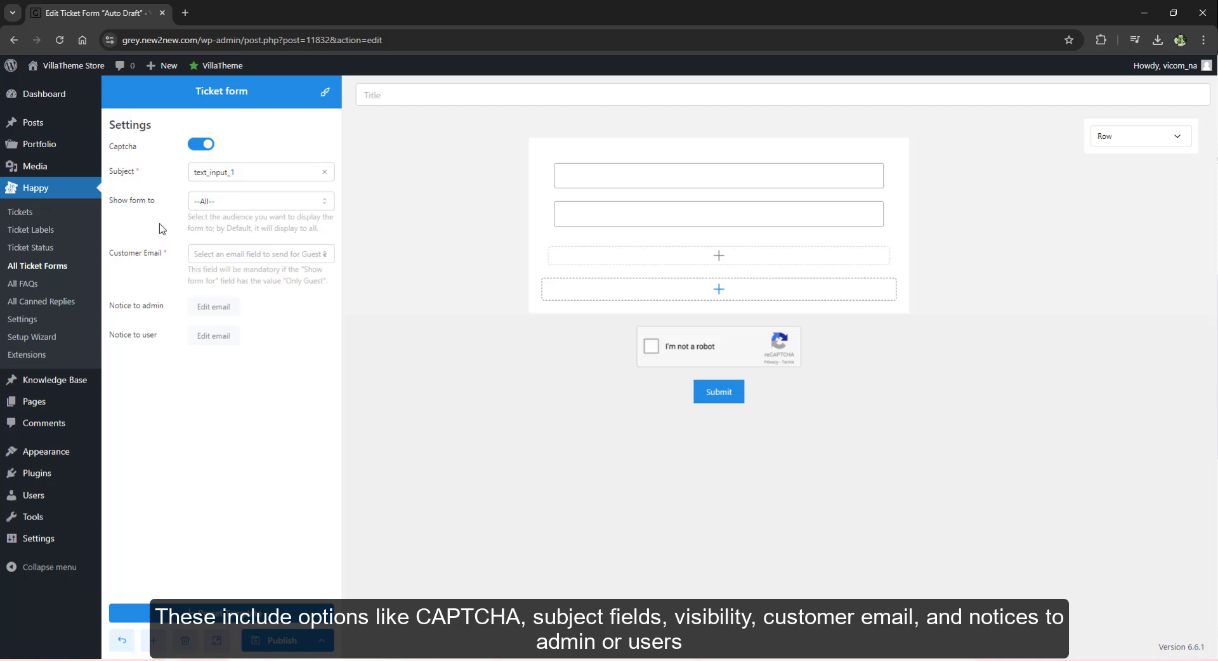
pyautogui.click(254, 253)
pyautogui.click(234, 282)
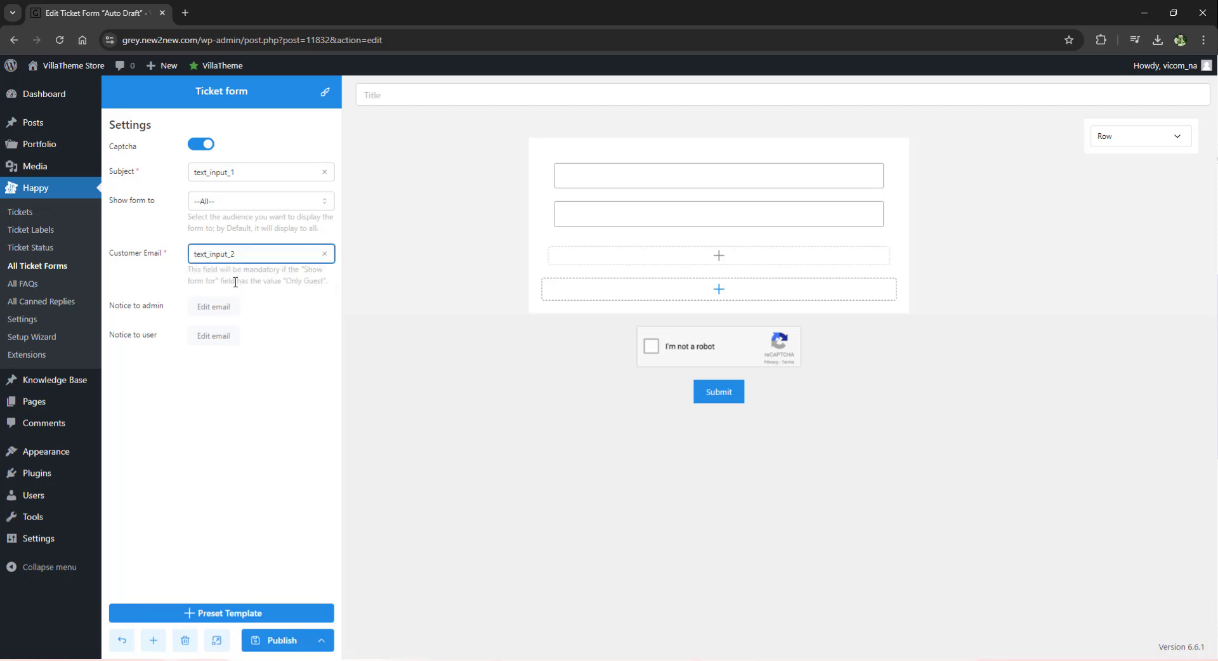
# Review the admin and customer notification email settings without changing them
pyautogui.click(220, 311)
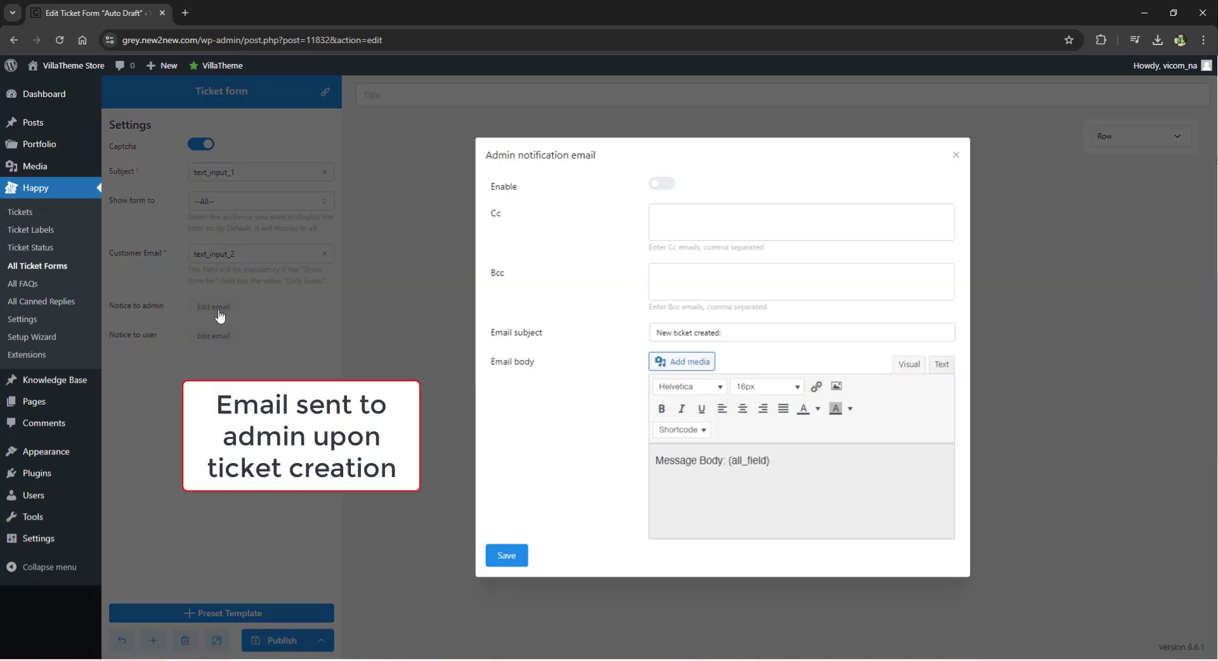
pyautogui.click(249, 324)
pyautogui.click(231, 339)
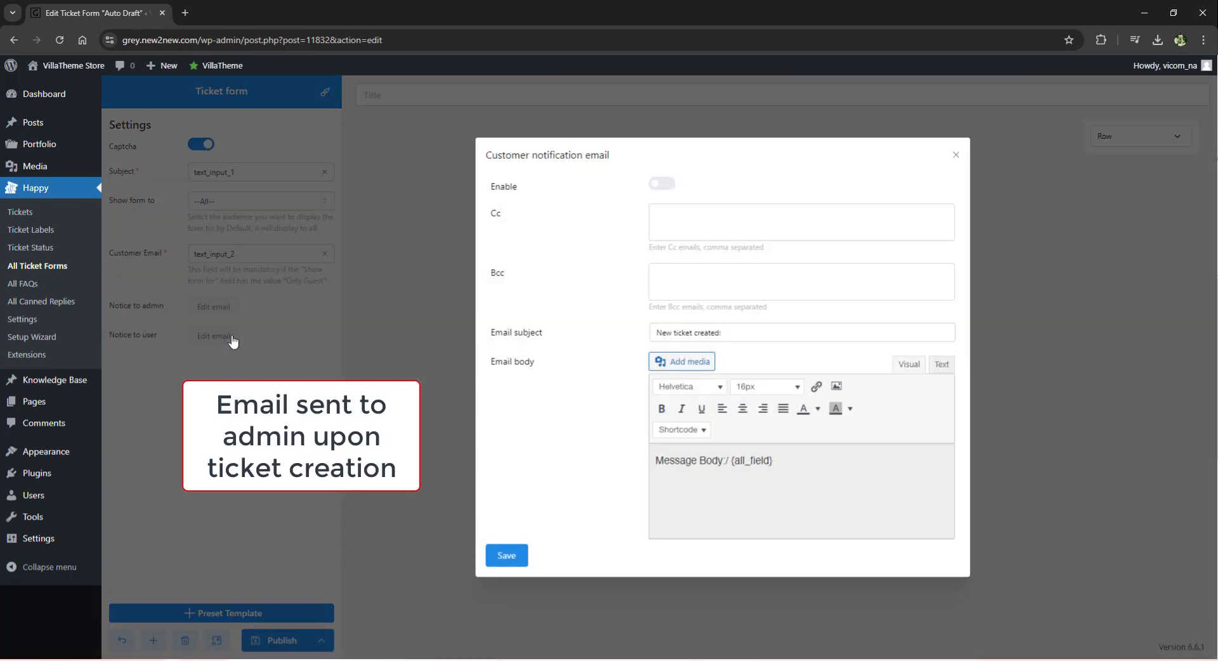
pyautogui.click(250, 352)
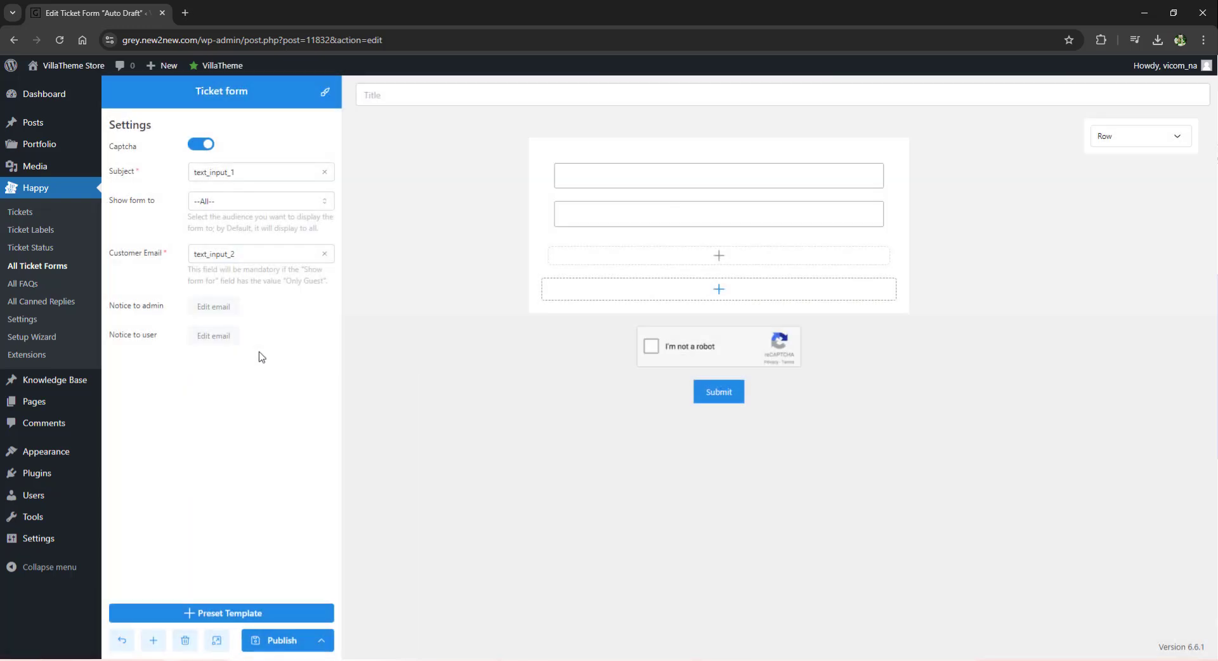
# Load the middle and then the third preset templates, confirming each replacement
pyautogui.click(234, 613)
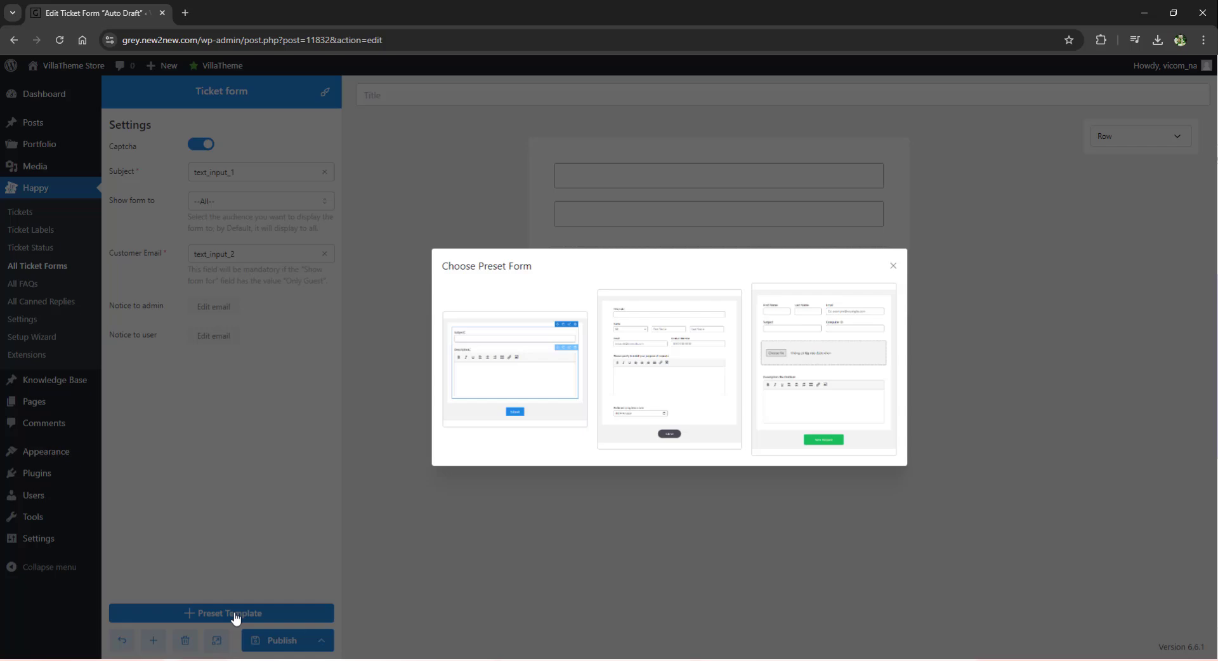
pyautogui.click(648, 389)
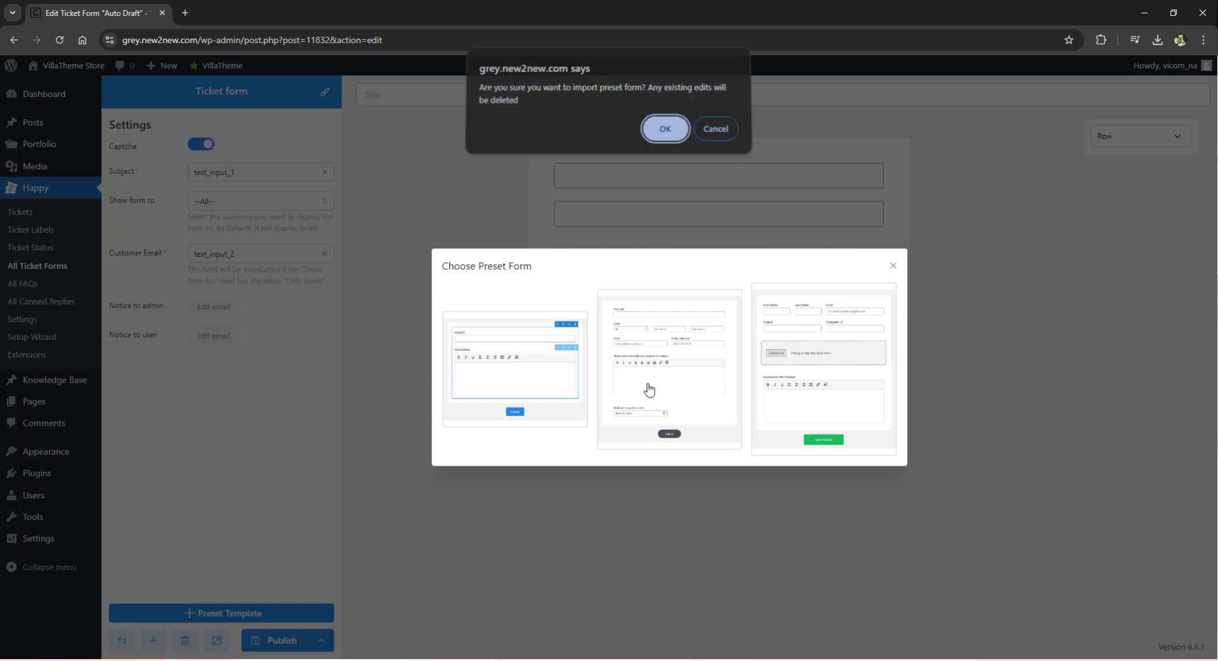
pyautogui.click(664, 129)
pyautogui.scroll(-3, 730, 241)
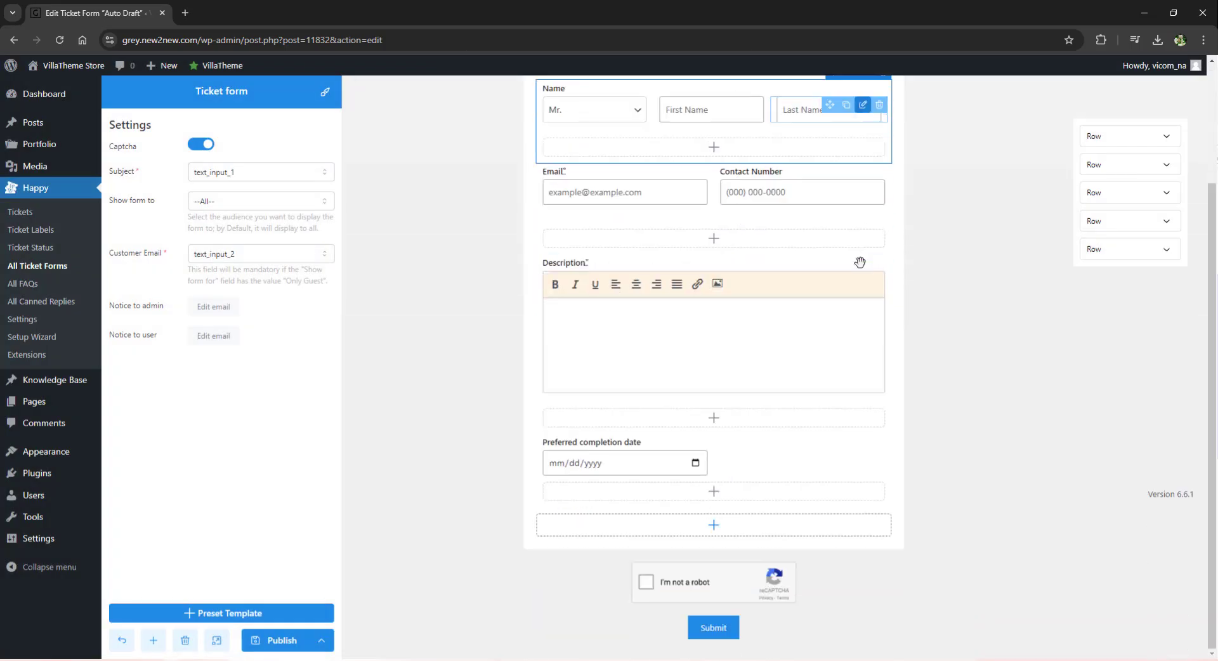
pyautogui.click(197, 613)
pyautogui.click(802, 412)
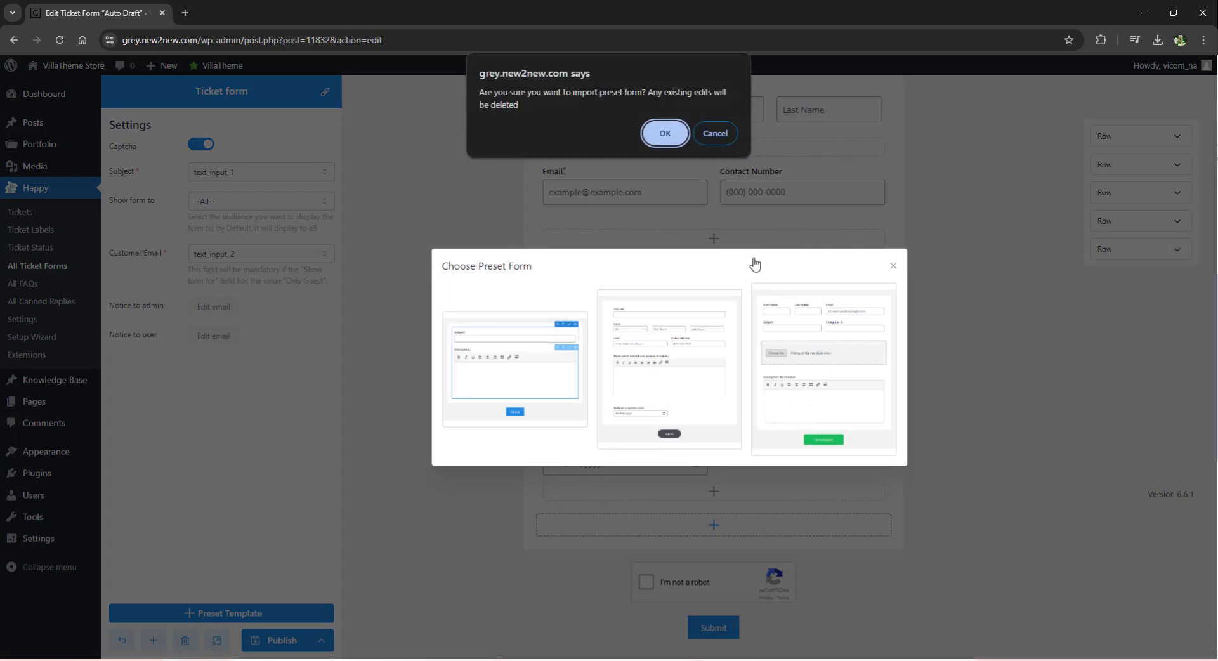
pyautogui.click(667, 131)
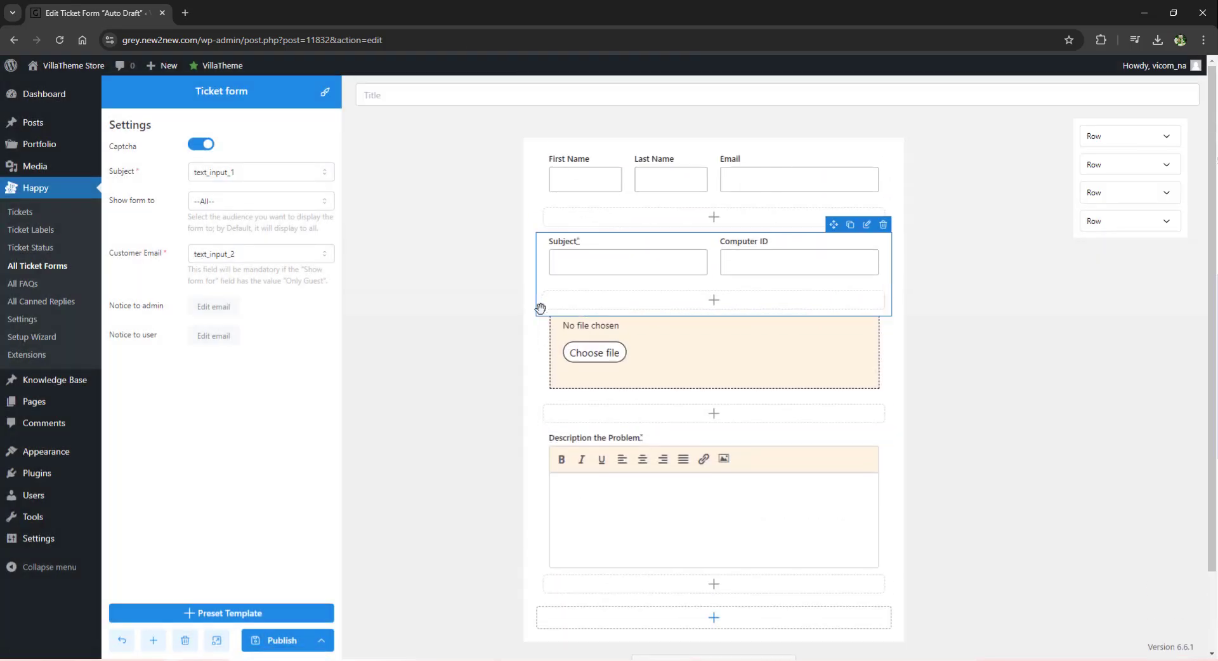
# Import the first, simple preset with Subject and Description, confirming the replacement
pyautogui.scroll(-2, 444, 413)
pyautogui.click(223, 613)
pyautogui.click(472, 346)
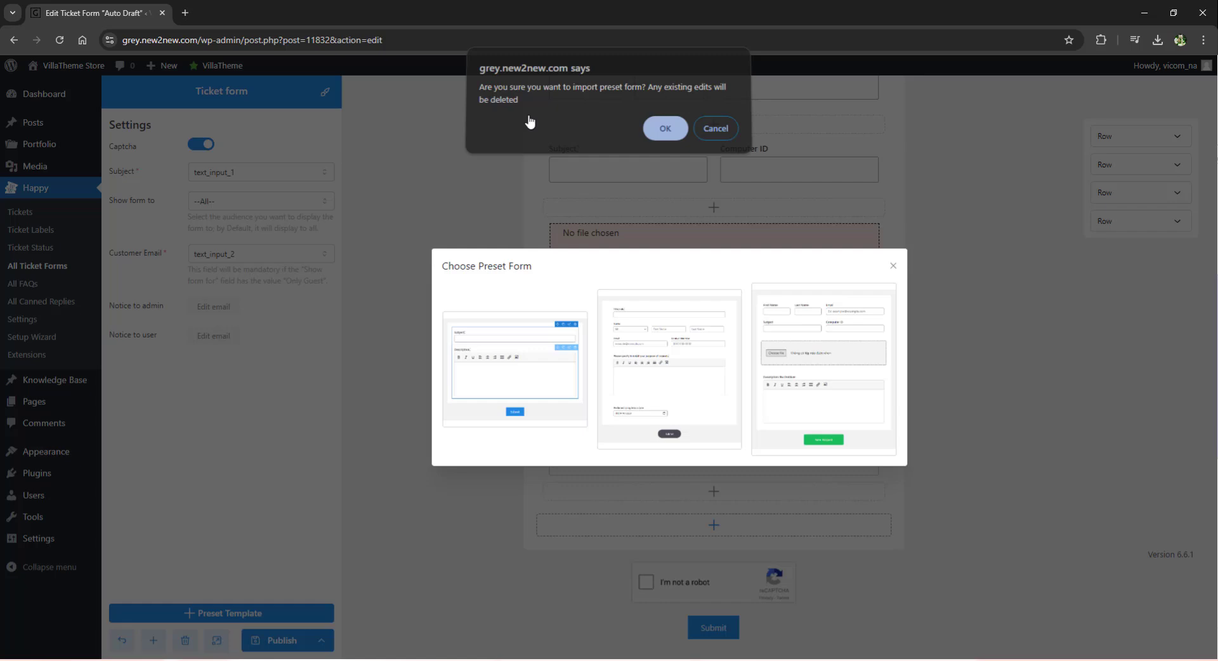
pyautogui.press('Return')
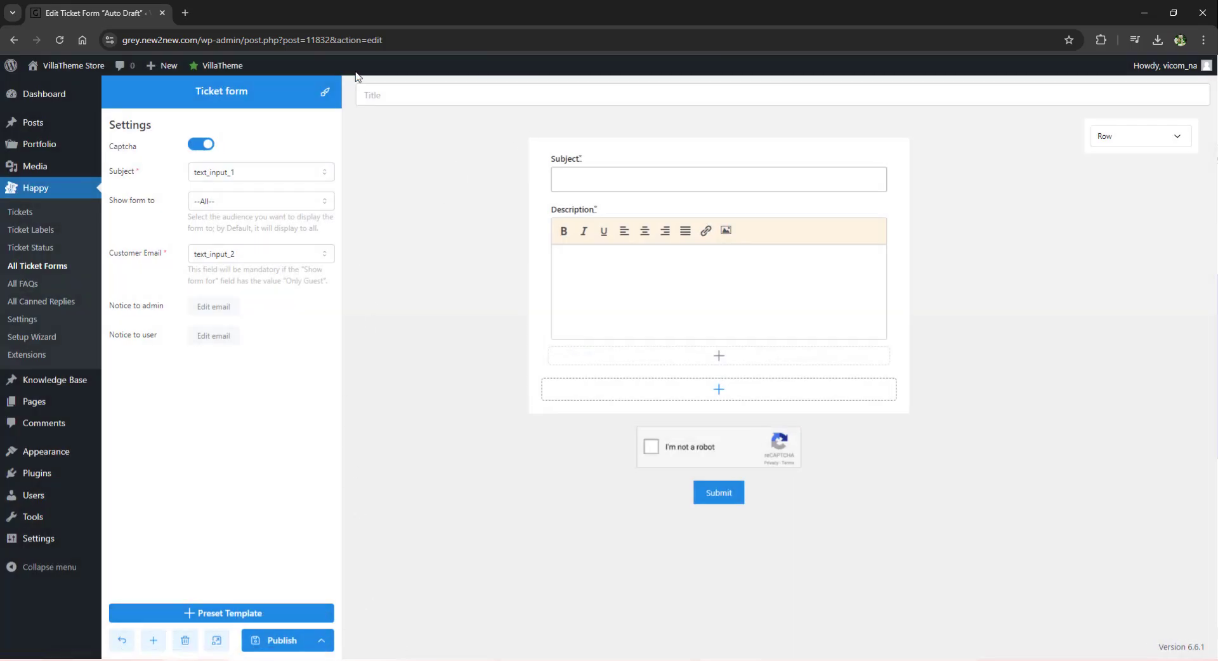
pyautogui.click(325, 91)
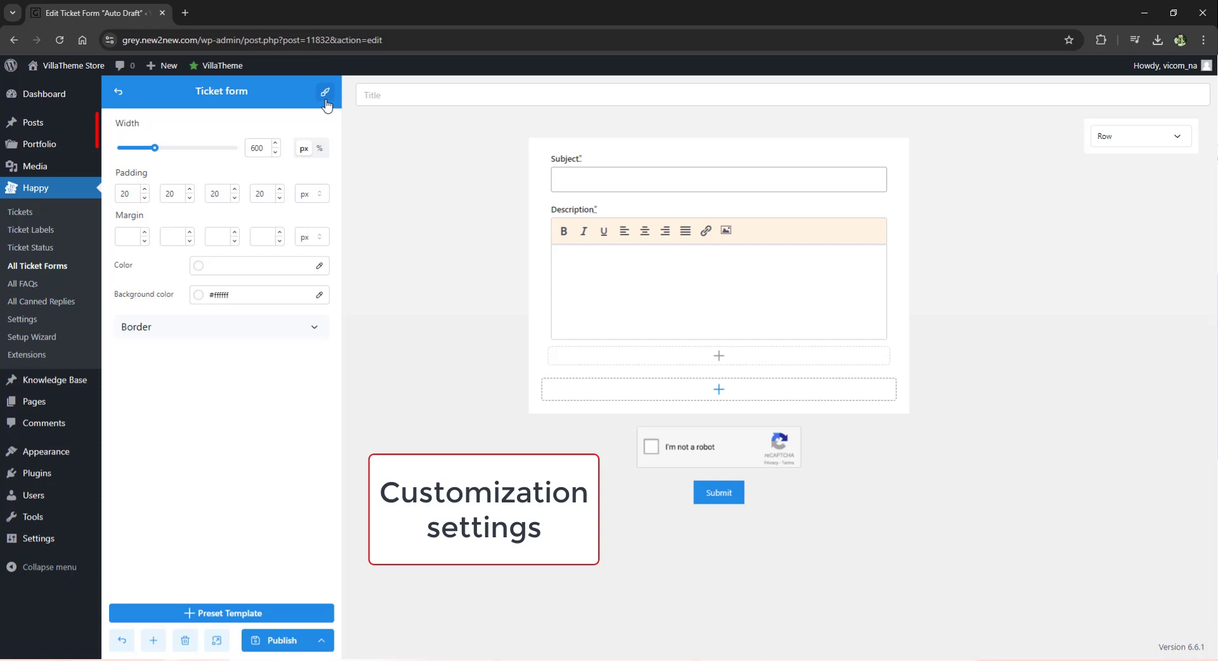
pyautogui.click(320, 150)
pyautogui.click(307, 149)
pyautogui.click(204, 294)
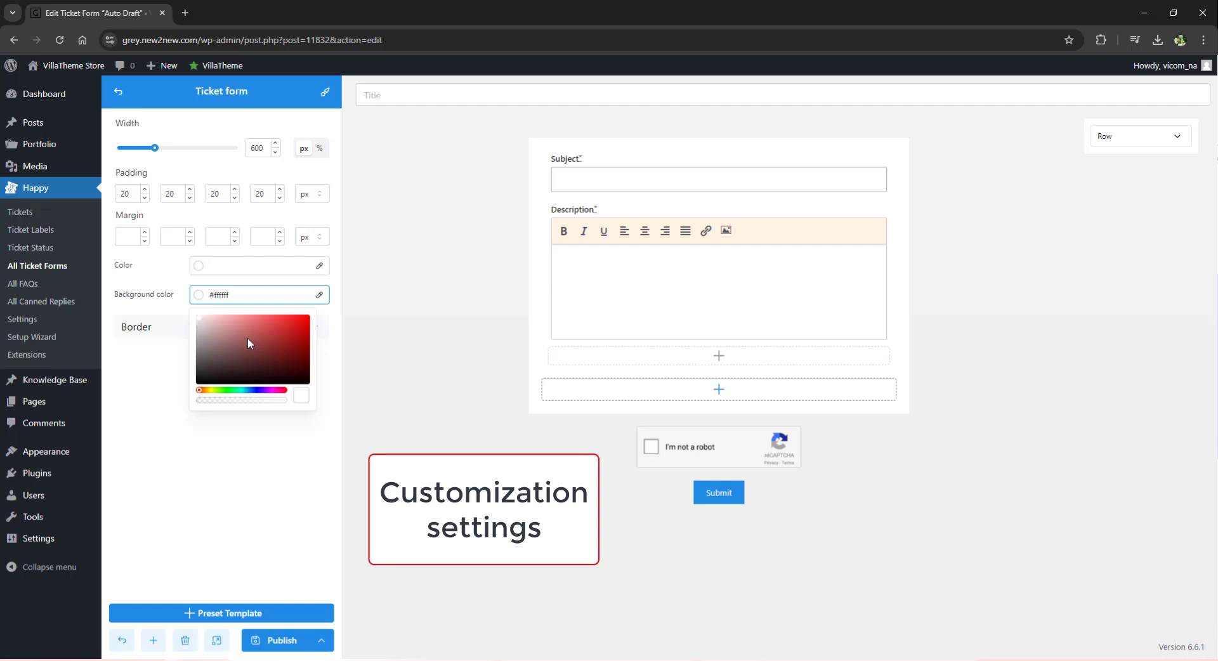
pyautogui.click(247, 337)
pyautogui.moveTo(248, 337); pyautogui.dragTo(175, 312)
pyautogui.click(172, 327)
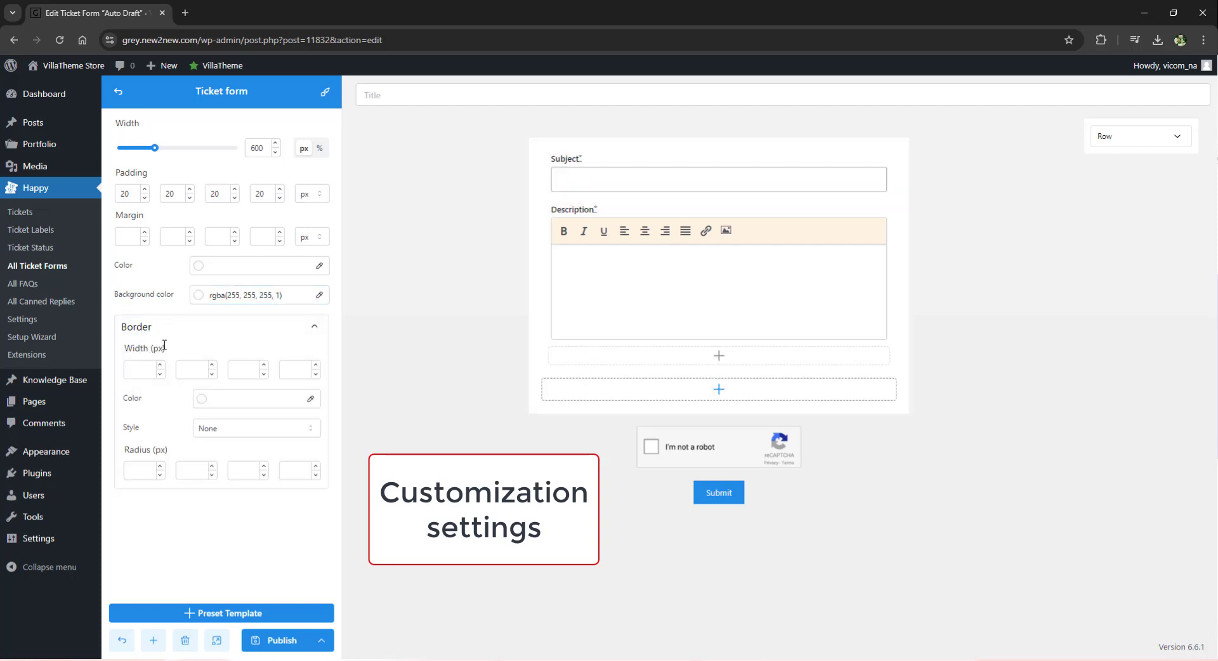
pyautogui.click(202, 398)
pyautogui.click(238, 435)
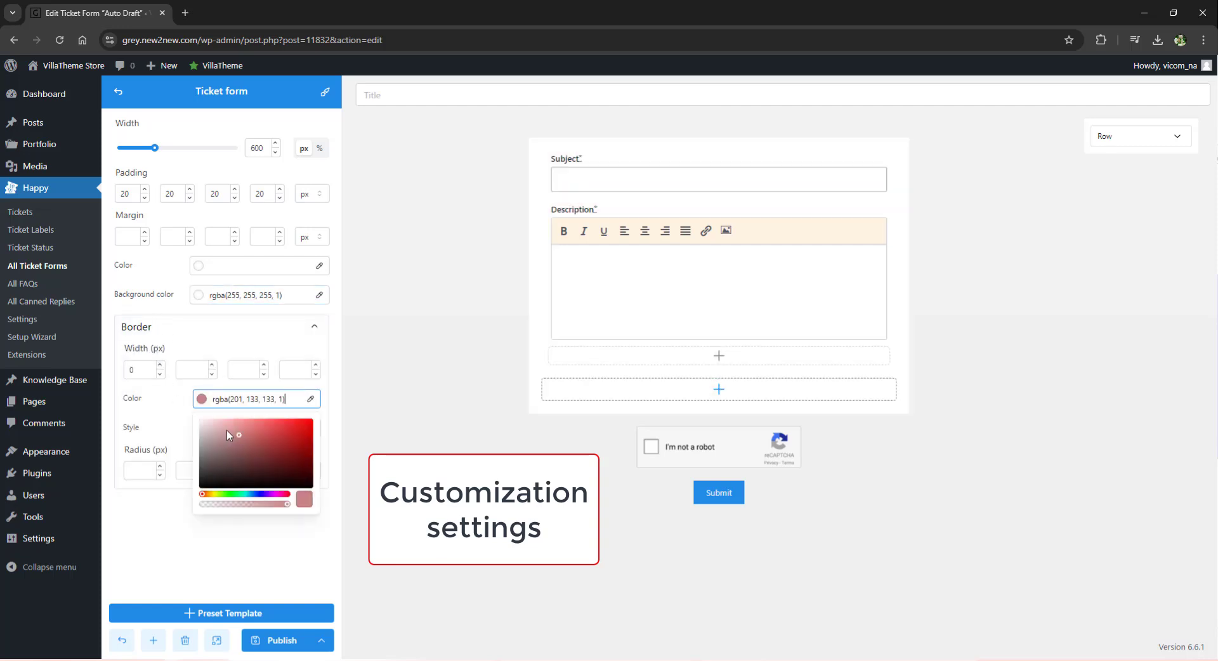
pyautogui.click(168, 383)
pyautogui.click(214, 425)
pyautogui.click(210, 470)
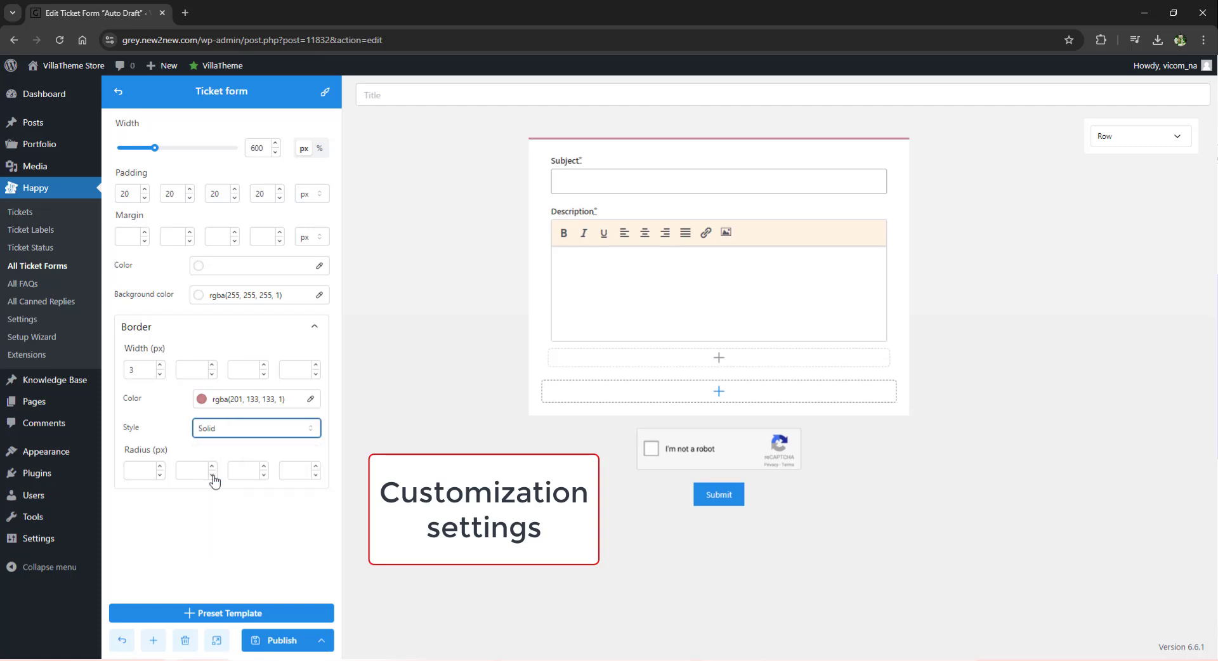
pyautogui.click(160, 375)
pyautogui.click(160, 375)
pyautogui.click(160, 374)
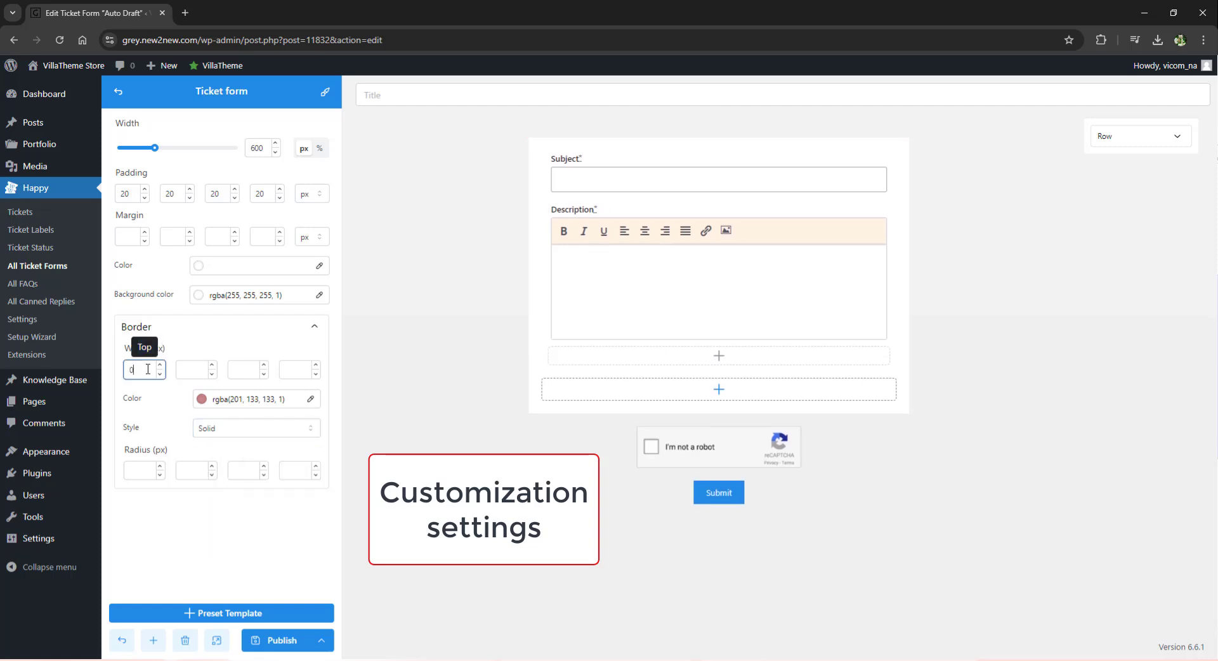
pyautogui.click(310, 398)
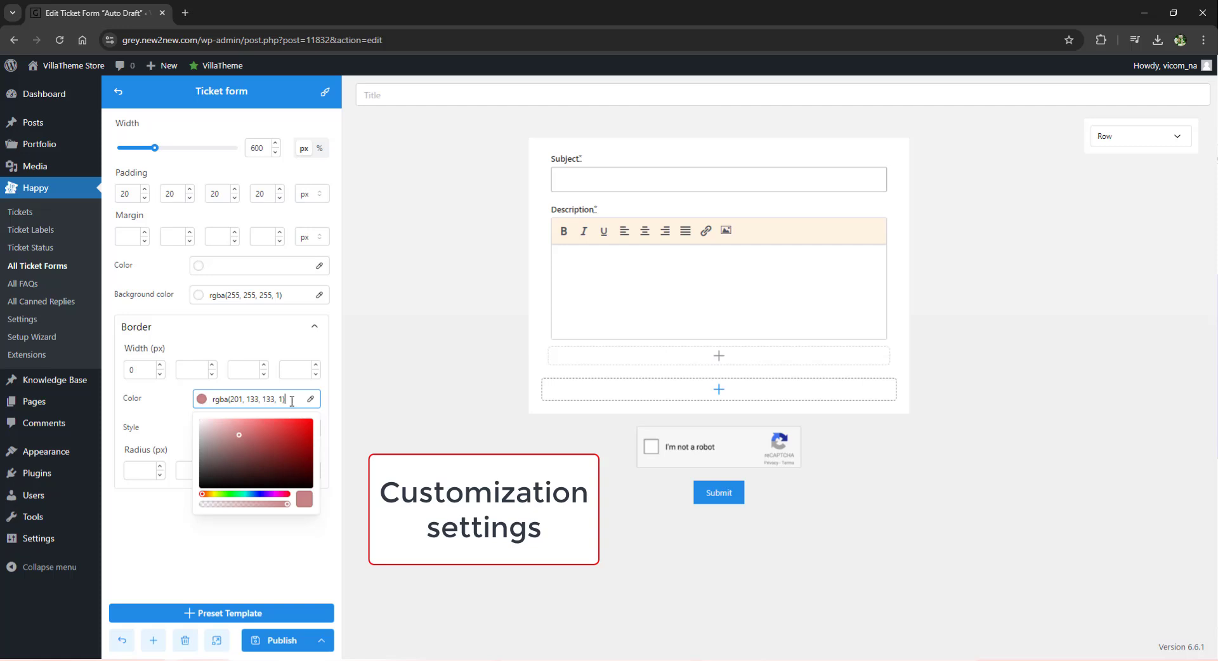
pyautogui.click(197, 420)
pyautogui.click(414, 395)
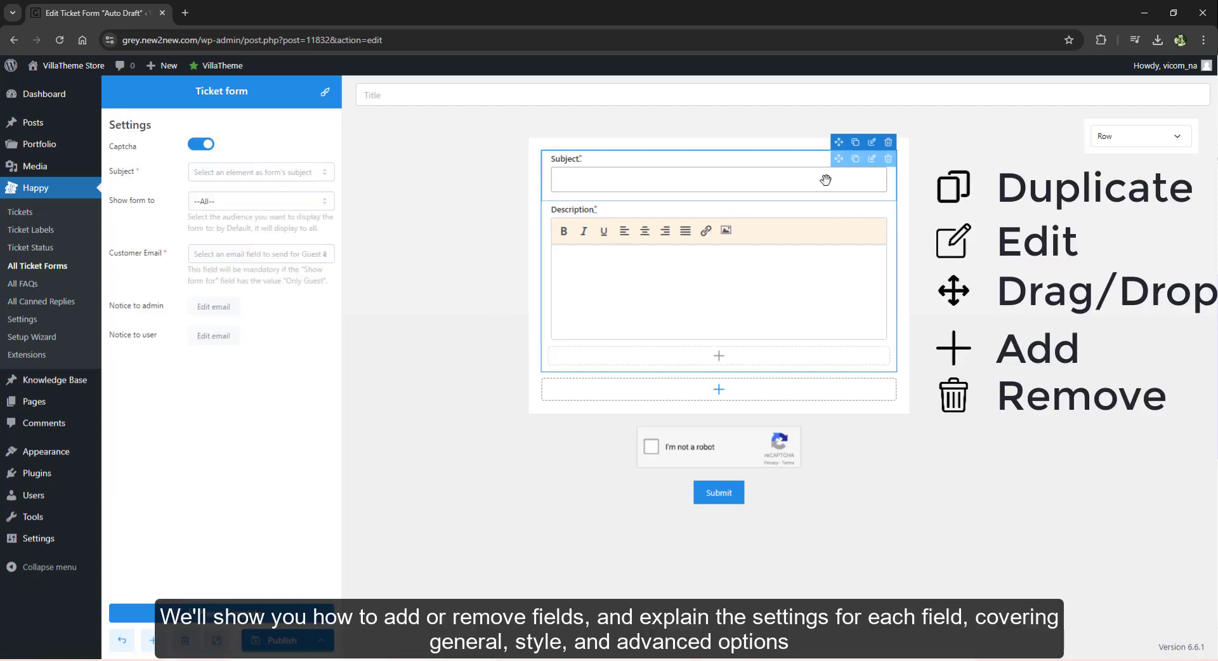
# Open the Subject field's Style options and expand its input style and border settings
pyautogui.click(873, 159)
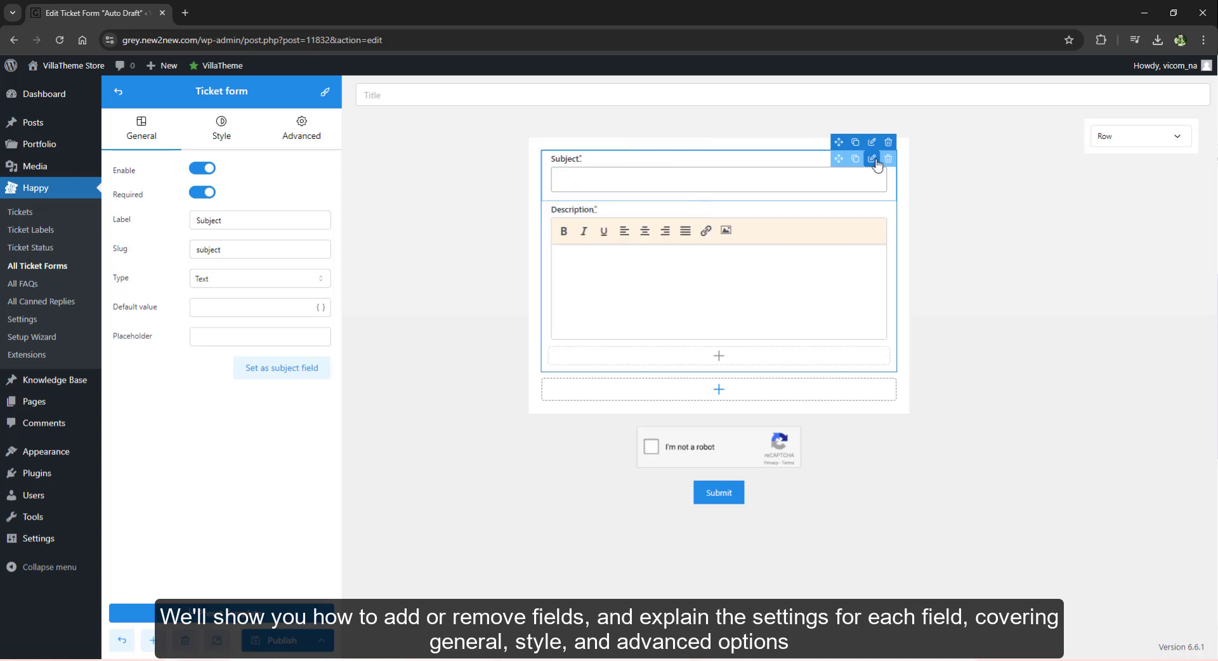
pyautogui.click(225, 132)
pyautogui.click(318, 175)
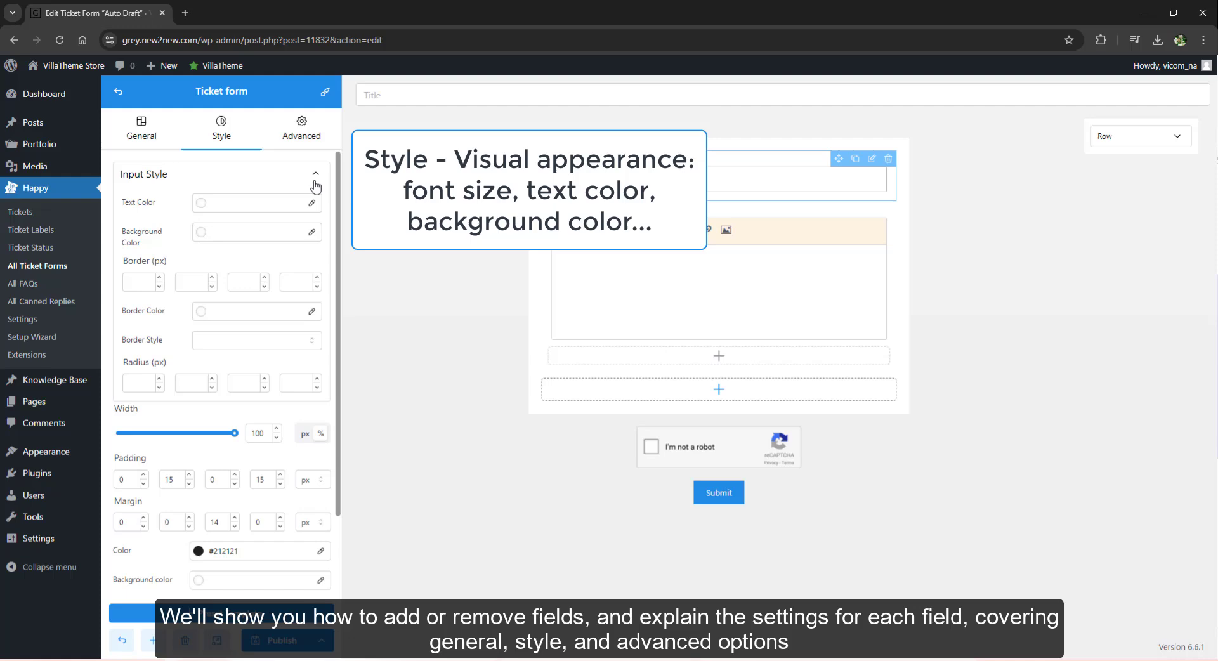
pyautogui.scroll(-3, 320, 176)
pyautogui.click(315, 550)
pyautogui.scroll(-1, 311, 517)
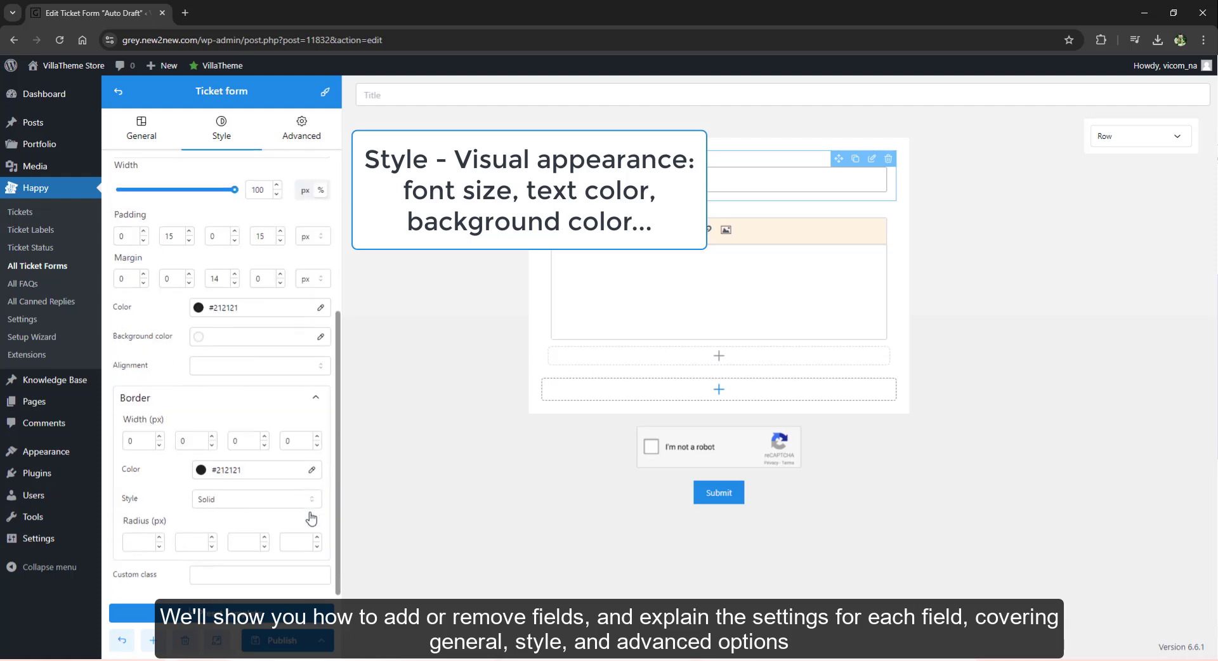
# Add a dropdown select field and enable its conditional display with Show and AND
pyautogui.click(719, 355)
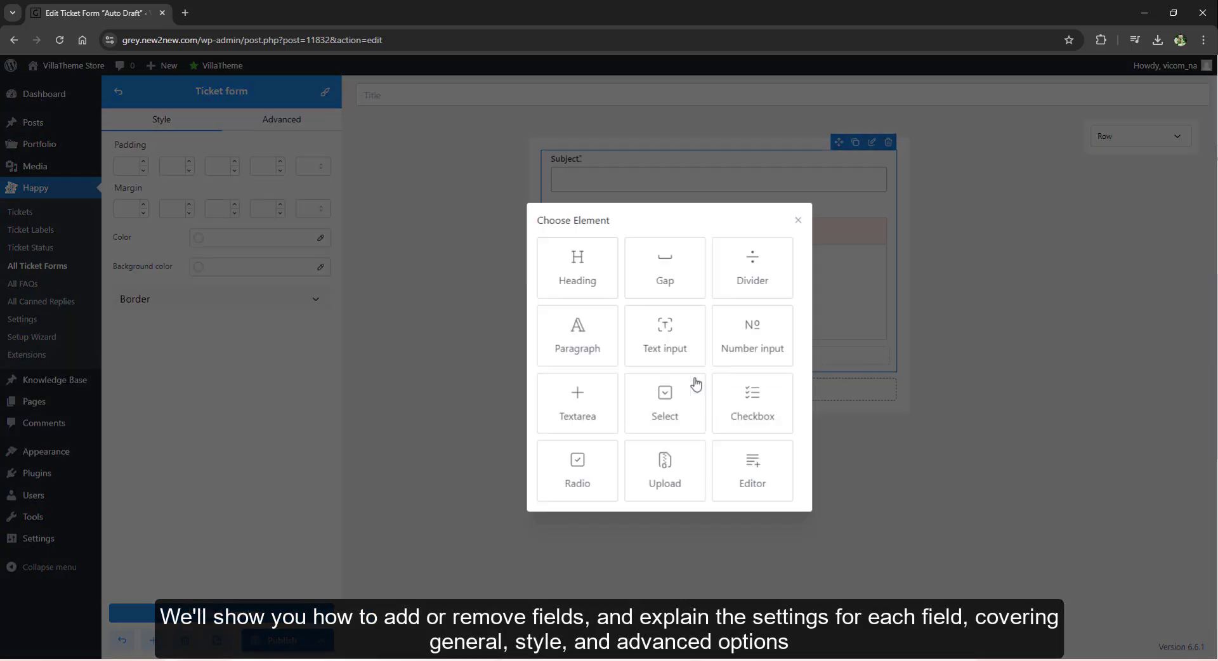
pyautogui.click(631, 398)
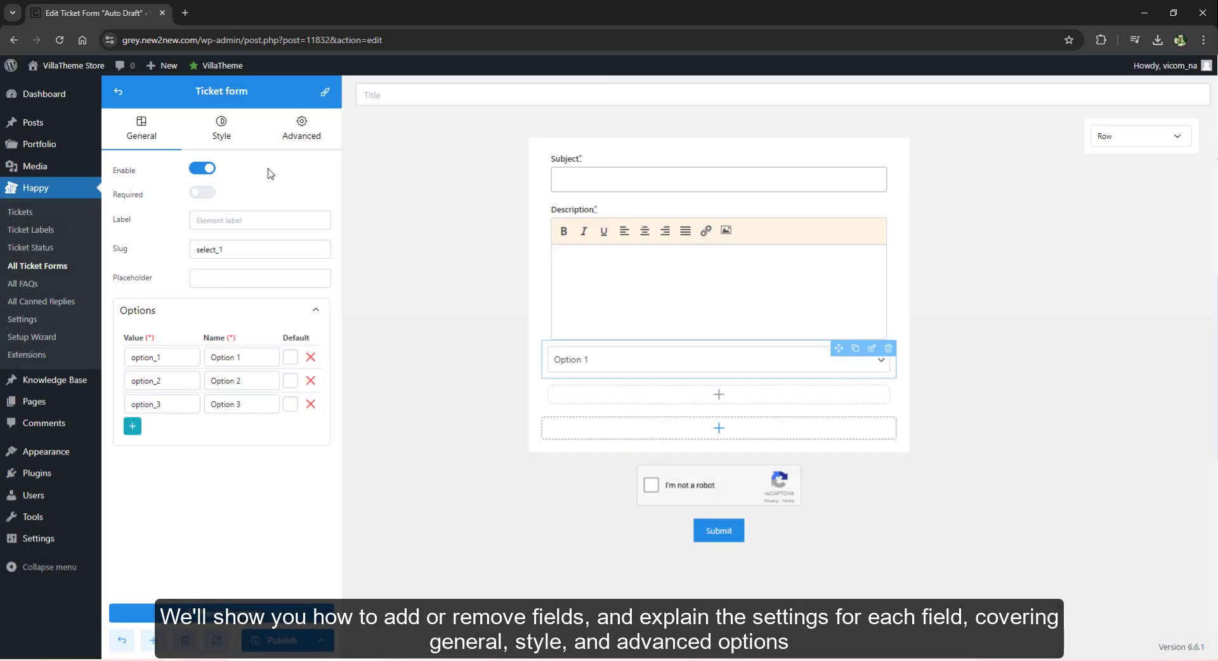
pyautogui.click(298, 146)
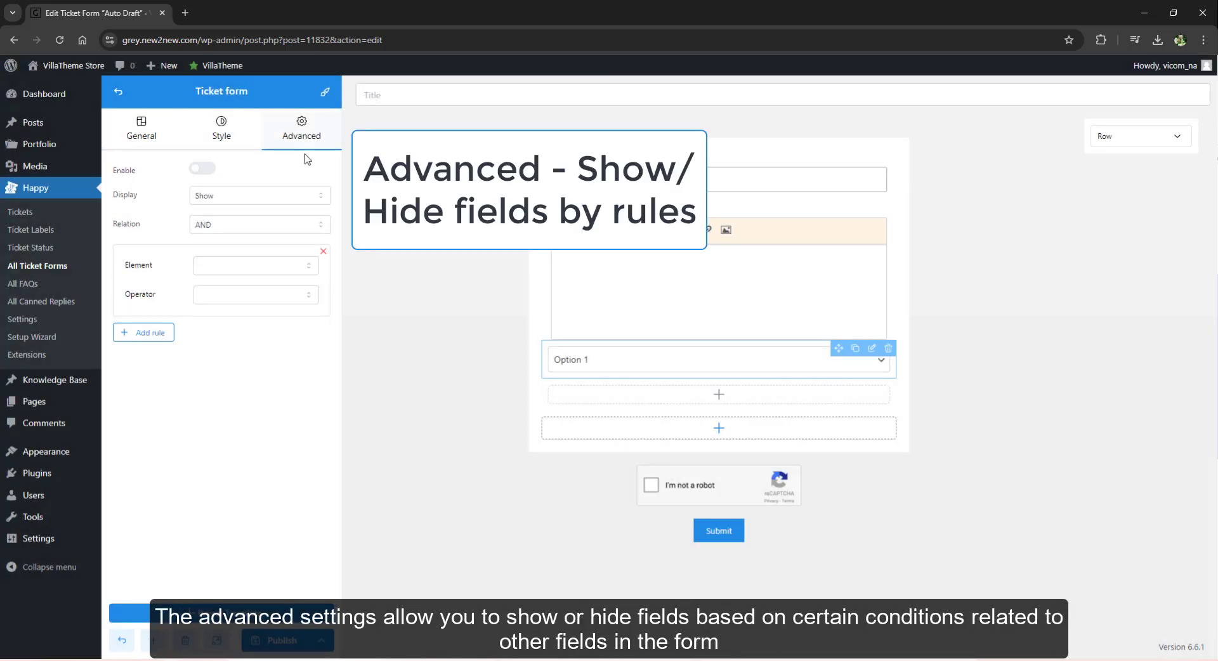
pyautogui.click(214, 266)
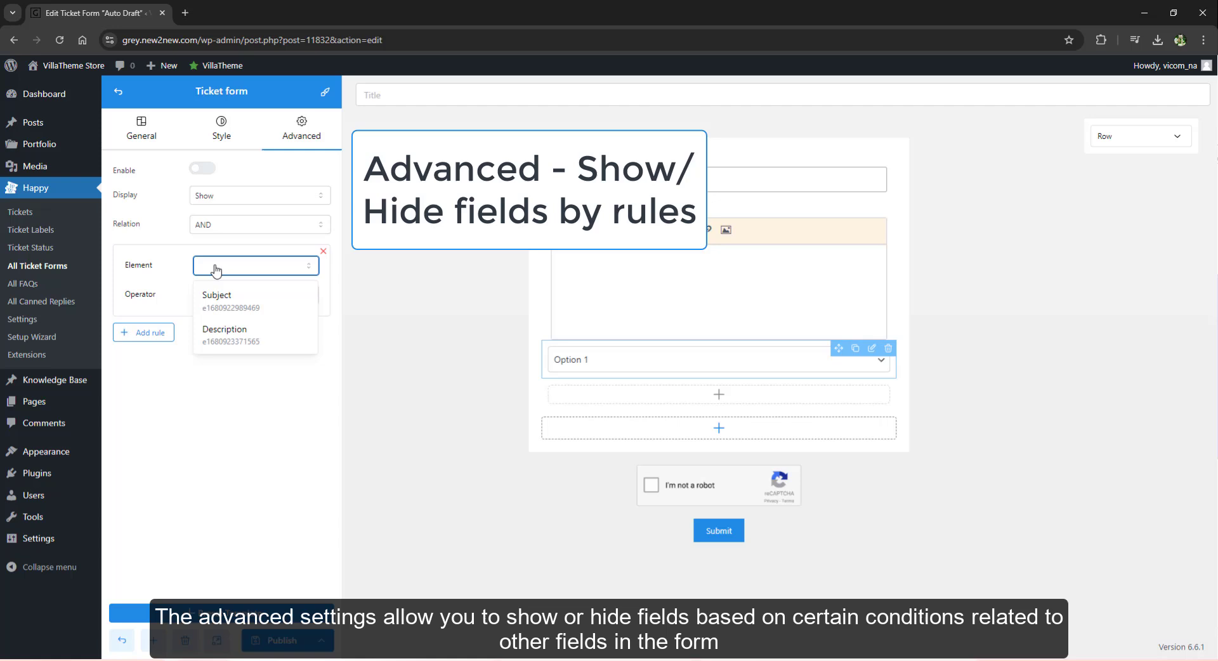
pyautogui.click(200, 168)
pyautogui.click(212, 195)
pyautogui.click(212, 196)
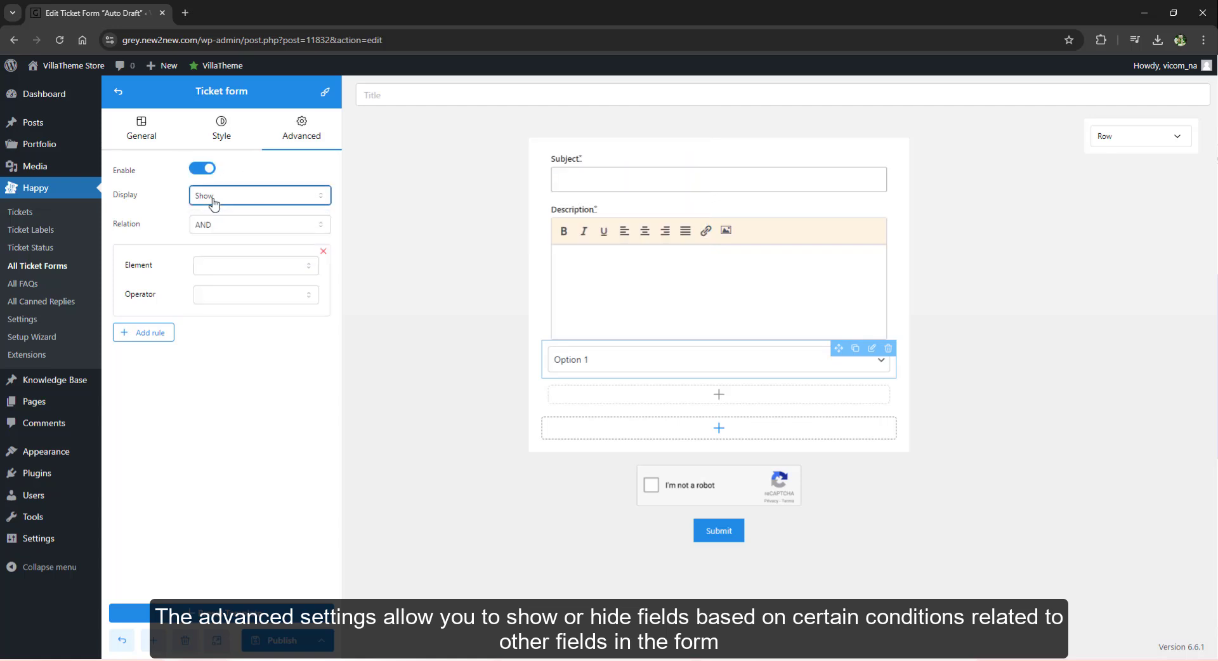
pyautogui.click(205, 226)
pyautogui.click(205, 226)
# Make the rule show the dropdown only when Subject is not empty, removing an extra rule
pyautogui.click(152, 333)
pyautogui.click(142, 411)
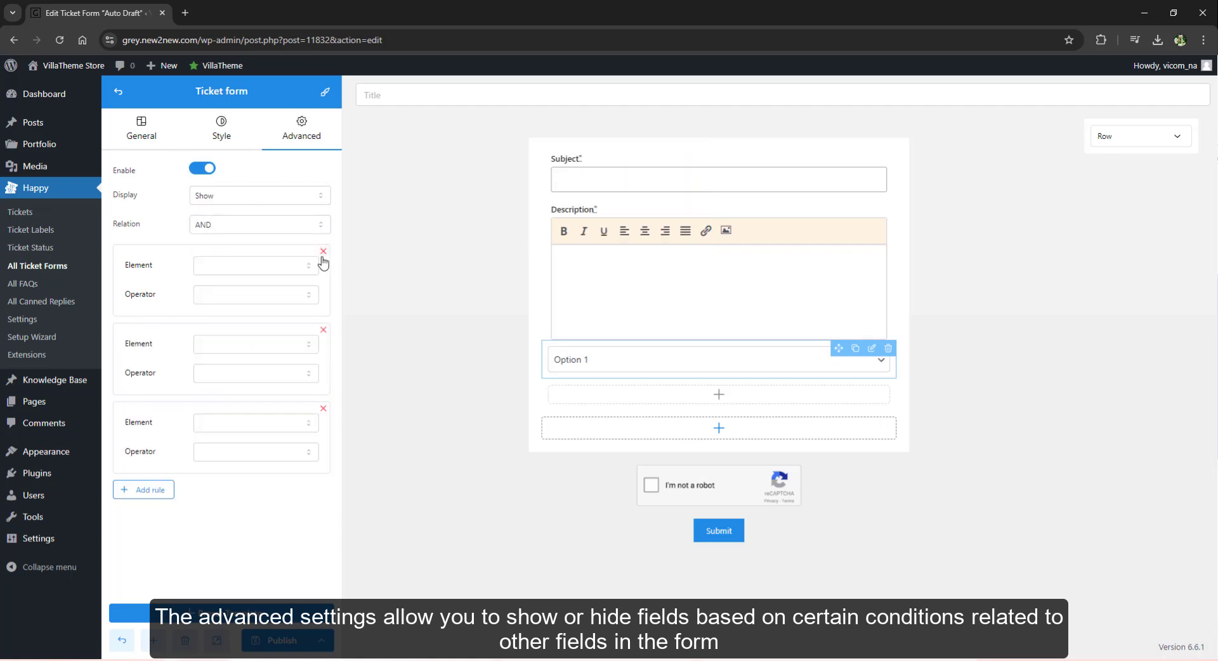
pyautogui.click(323, 252)
pyautogui.click(264, 266)
pyautogui.click(244, 295)
pyautogui.click(241, 298)
pyautogui.click(254, 324)
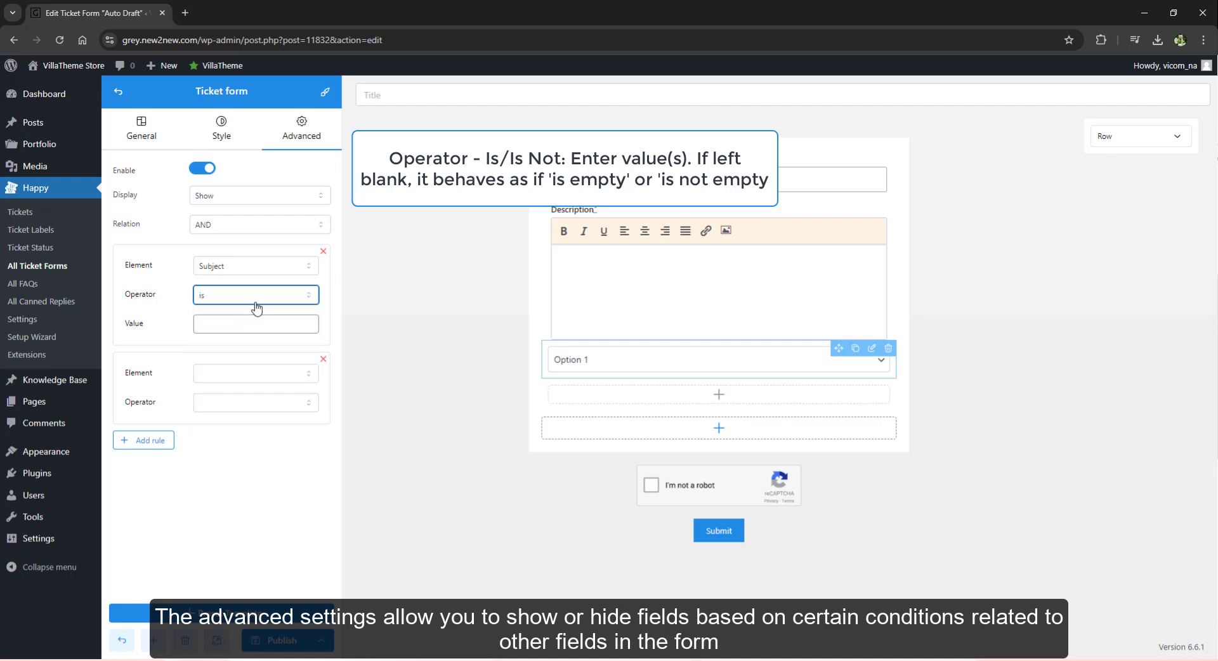
pyautogui.click(251, 295)
pyautogui.click(236, 344)
pyautogui.click(273, 303)
pyautogui.click(266, 364)
pyautogui.click(293, 298)
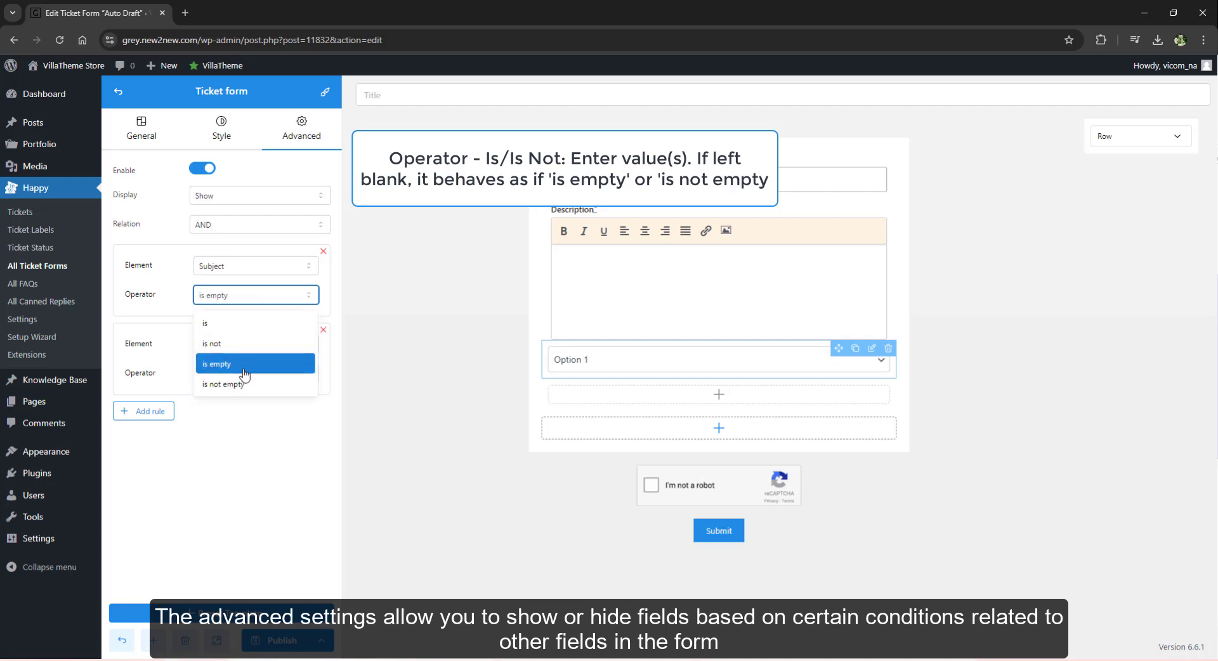
pyautogui.click(238, 384)
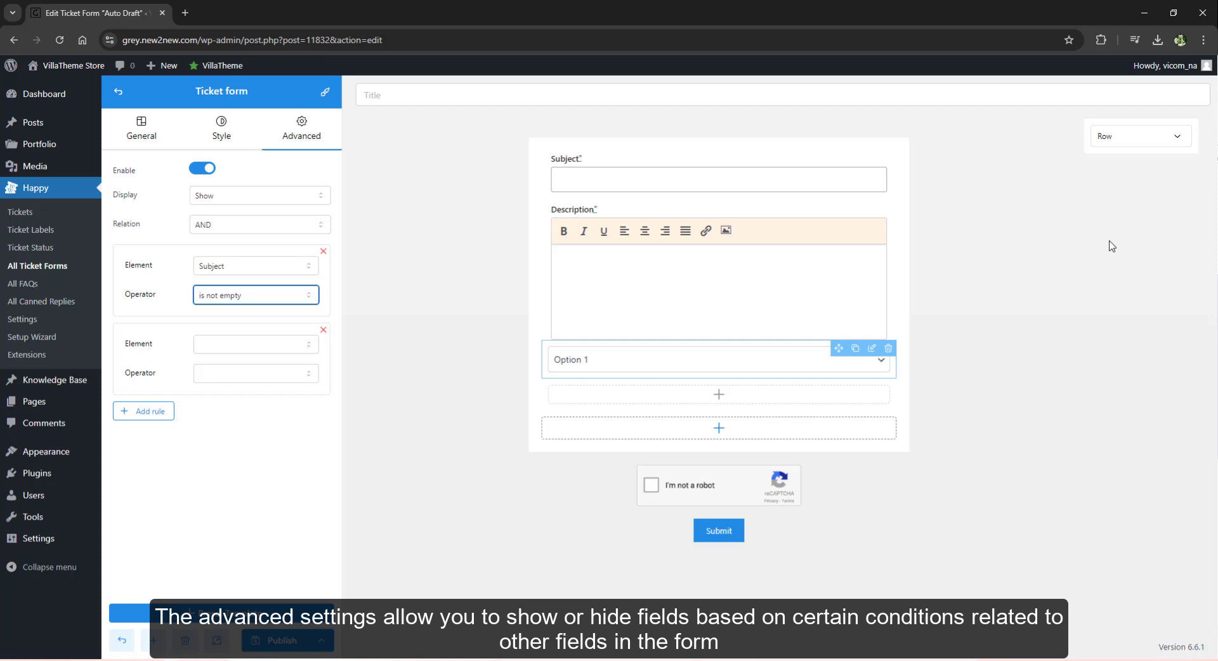
pyautogui.click(1181, 143)
# Move the Text input to the end of its row and check the row's own settings
pyautogui.moveTo(1125, 158); pyautogui.dragTo(1126, 210)
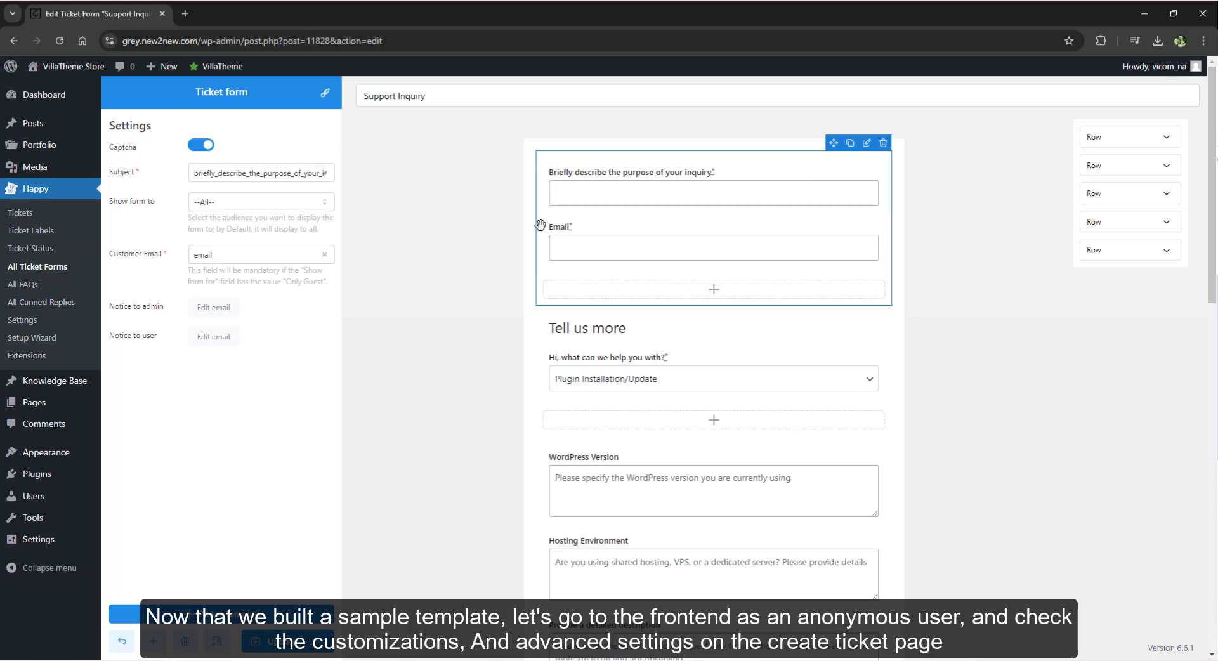
pyautogui.click(867, 325)
pyautogui.click(1000, 342)
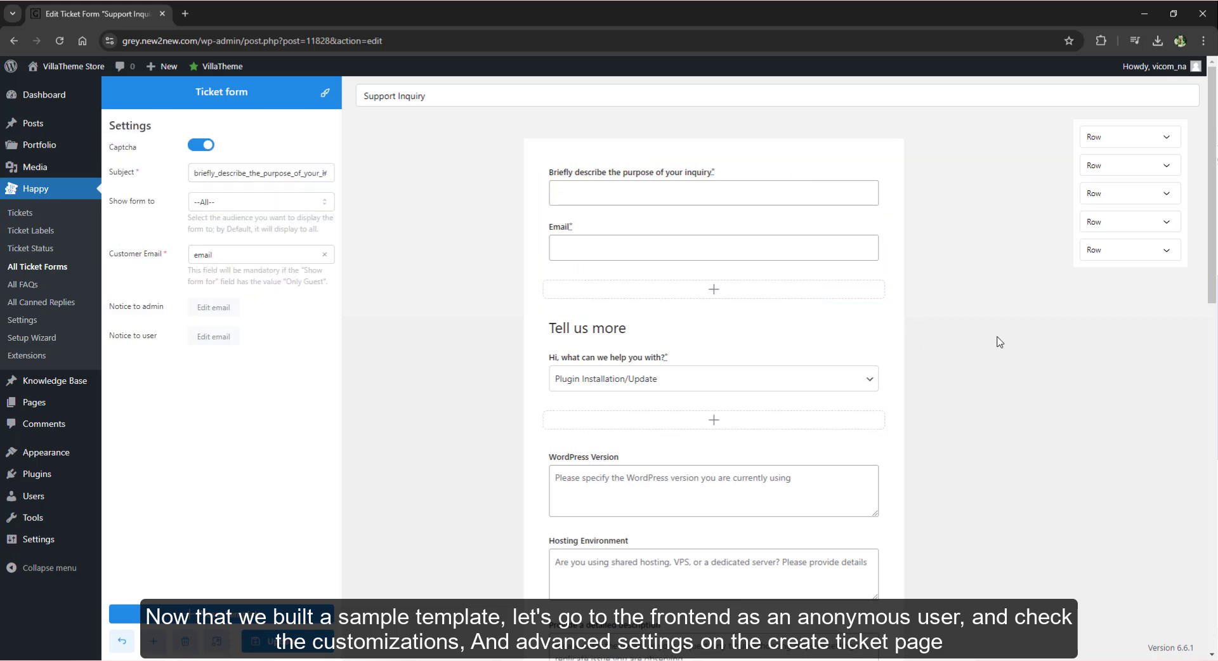
# Expand the Support Inquiry form's three rows, then open the Create Tickets page's form-type choices
pyautogui.click(1167, 138)
pyautogui.click(1117, 219)
pyautogui.click(1104, 301)
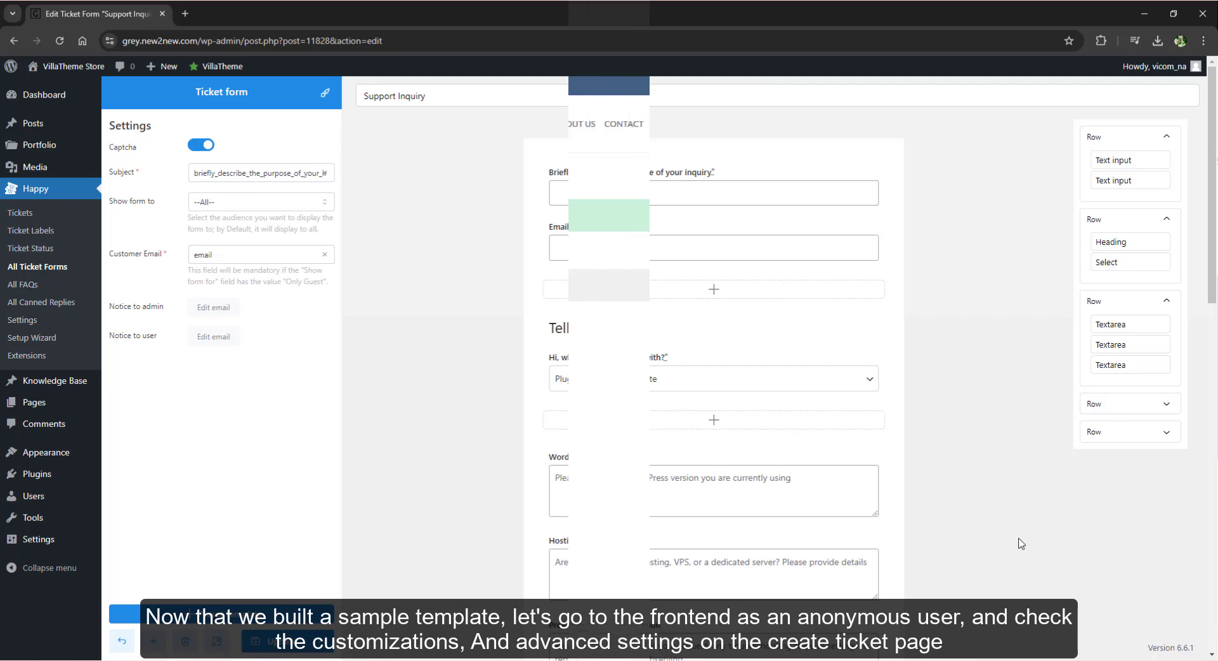
pyautogui.click(476, 215)
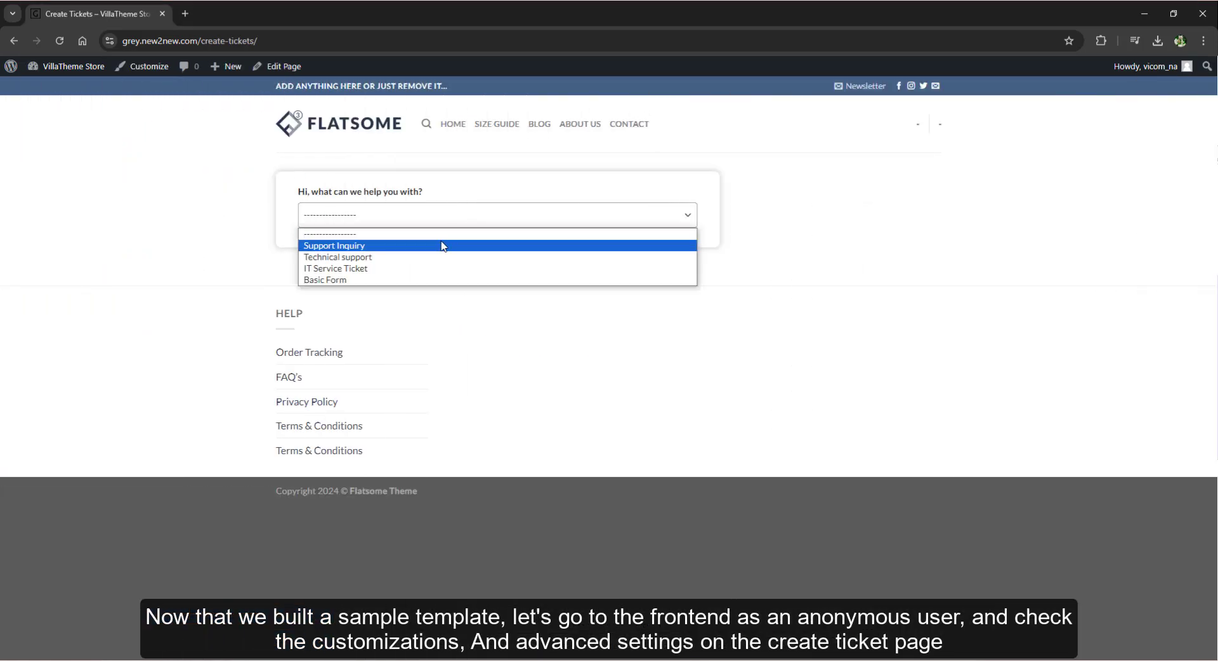
# Load the Support Inquiry form and try the Feature Not Working as Expected and Compatibility with Other Plugins topics
pyautogui.click(443, 246)
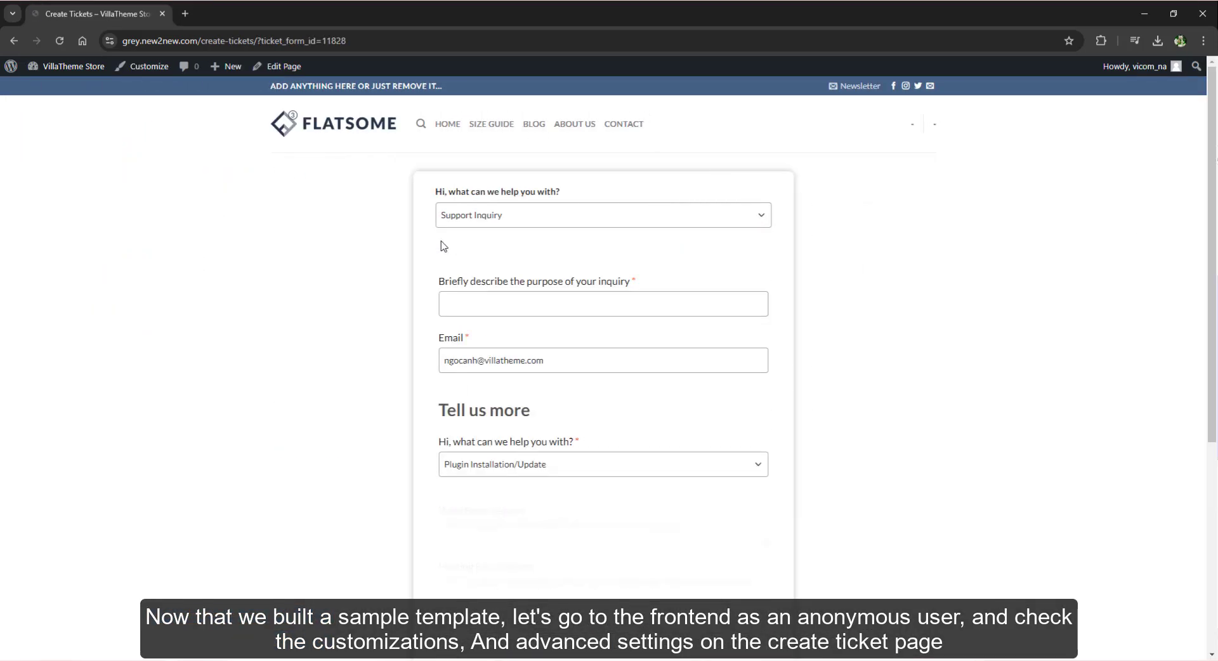
pyautogui.scroll(-4, 713, 307)
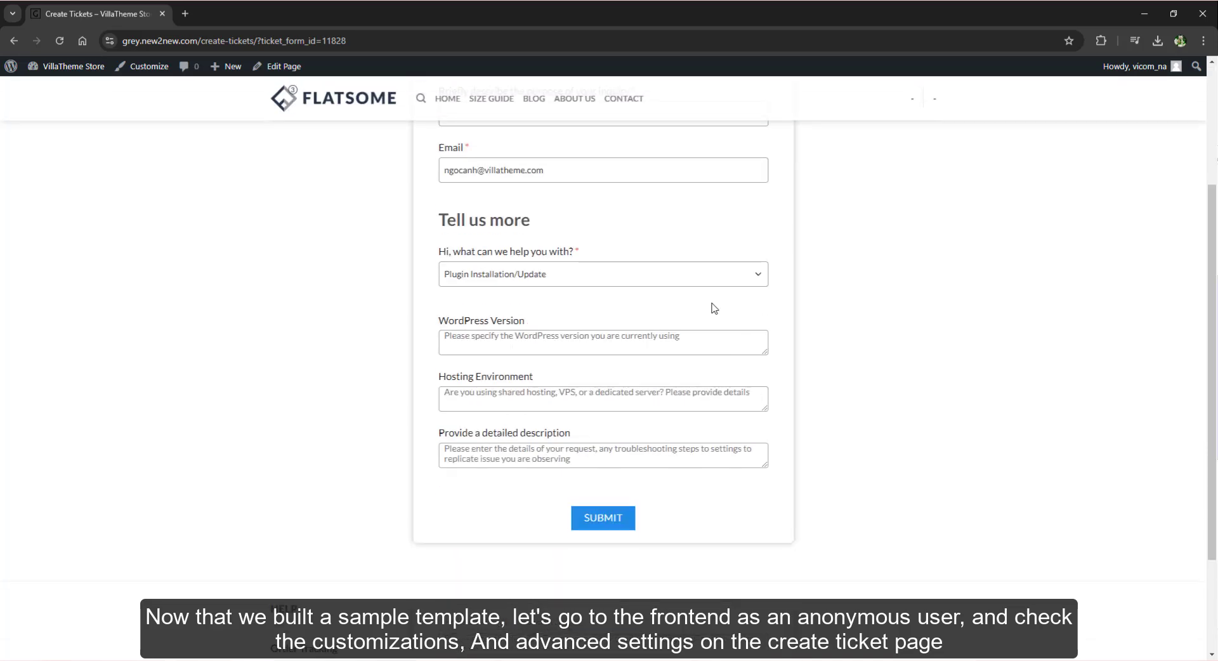
pyautogui.click(566, 212)
pyautogui.click(511, 240)
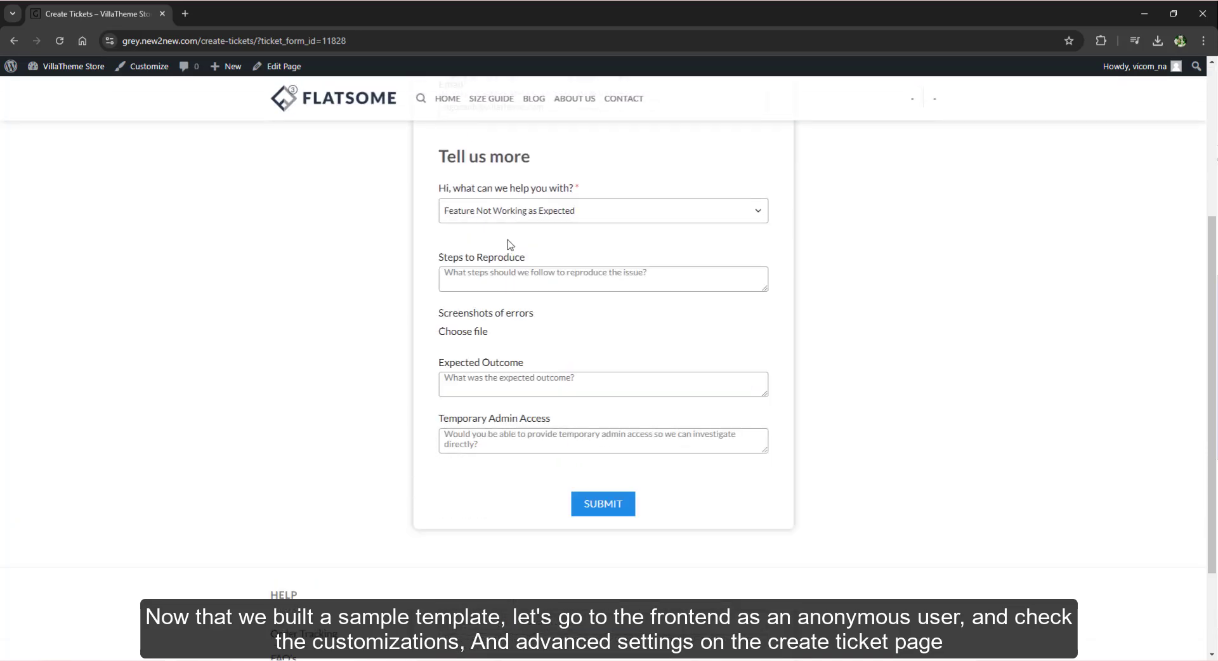
pyautogui.click(568, 214)
pyautogui.click(537, 254)
# Try Feature Request or Suggestion and Plugin Installation/Update, then return to the earlier help topics
pyautogui.click(567, 216)
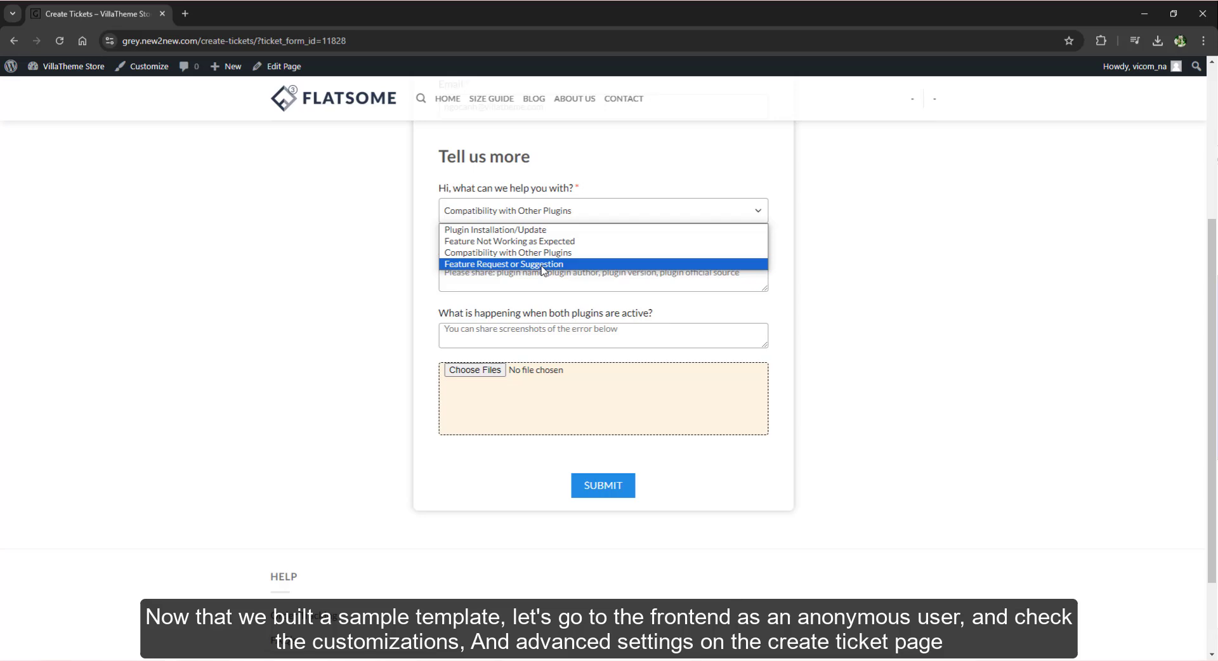
pyautogui.click(545, 269)
pyautogui.click(514, 314)
pyautogui.click(505, 328)
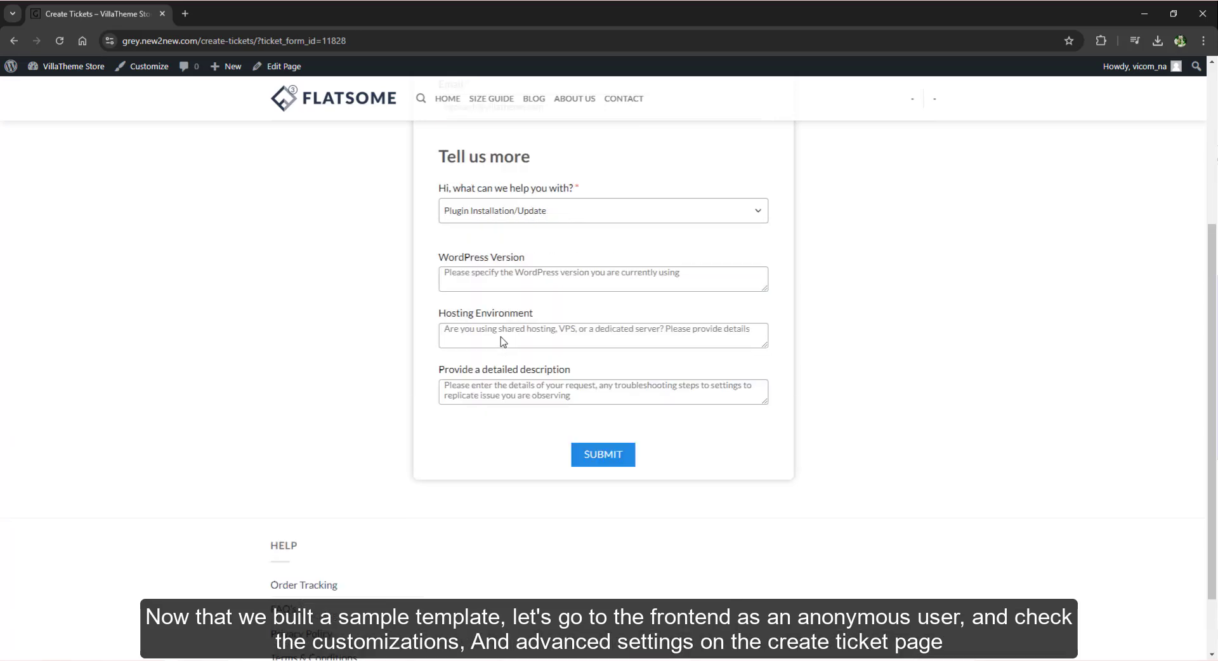
pyautogui.click(547, 215)
pyautogui.click(541, 254)
pyautogui.click(574, 216)
pyautogui.click(543, 241)
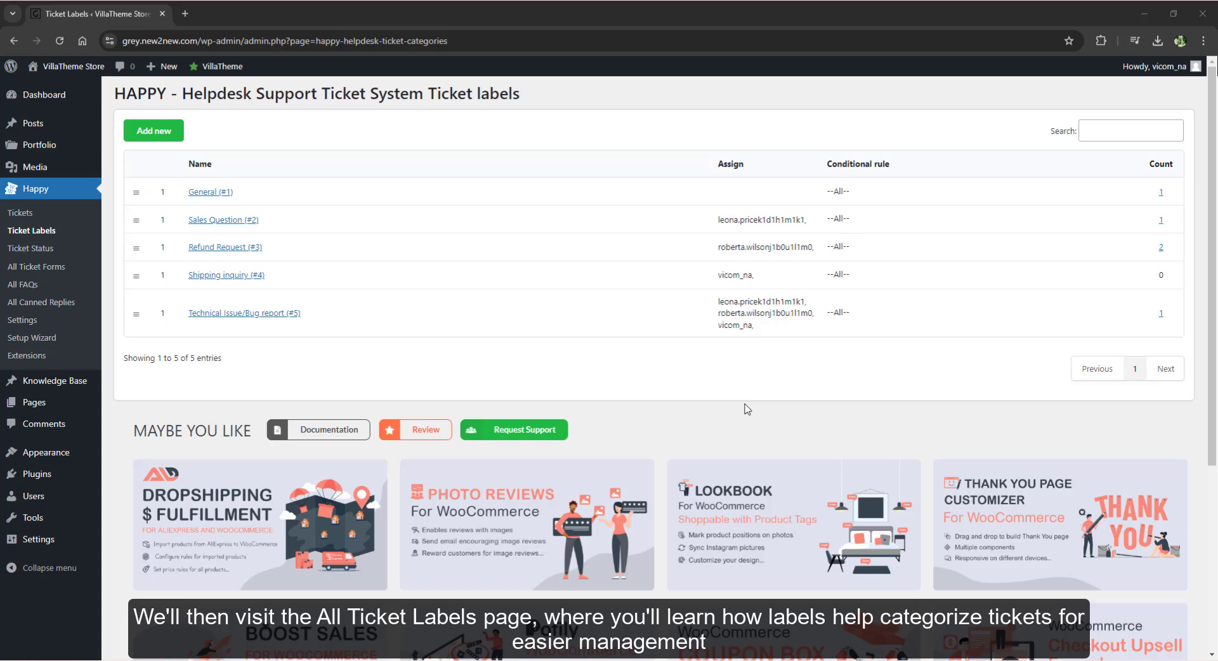
pyautogui.click(1161, 248)
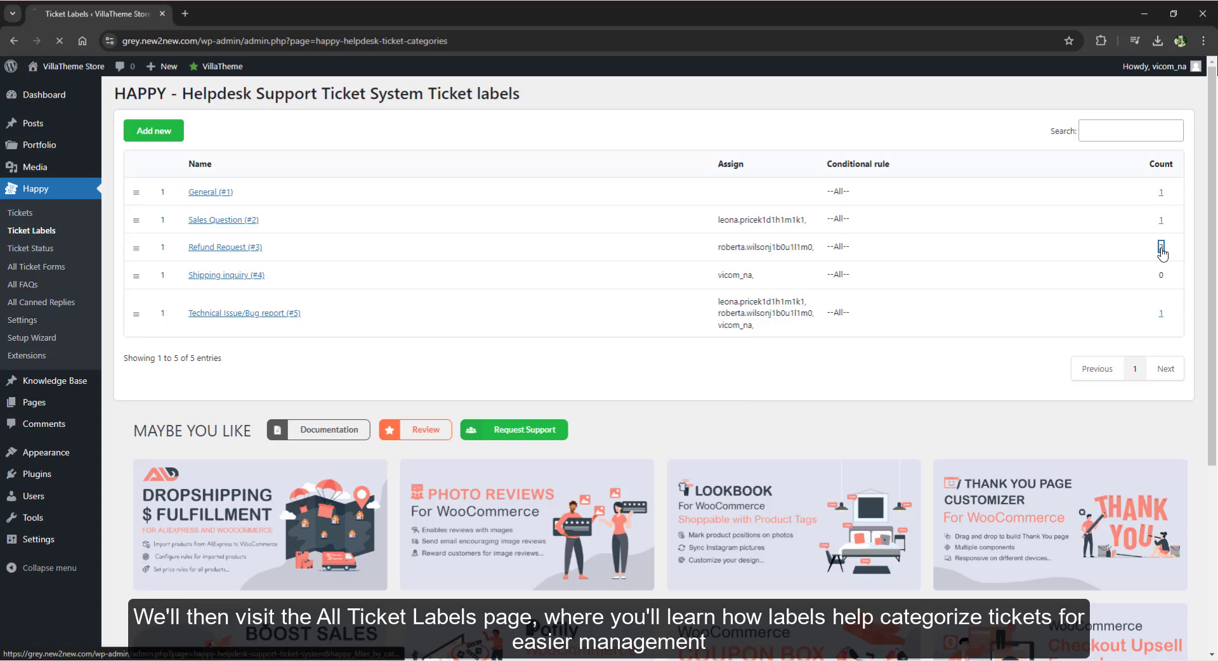
pyautogui.hotkey('alt', 'Left')
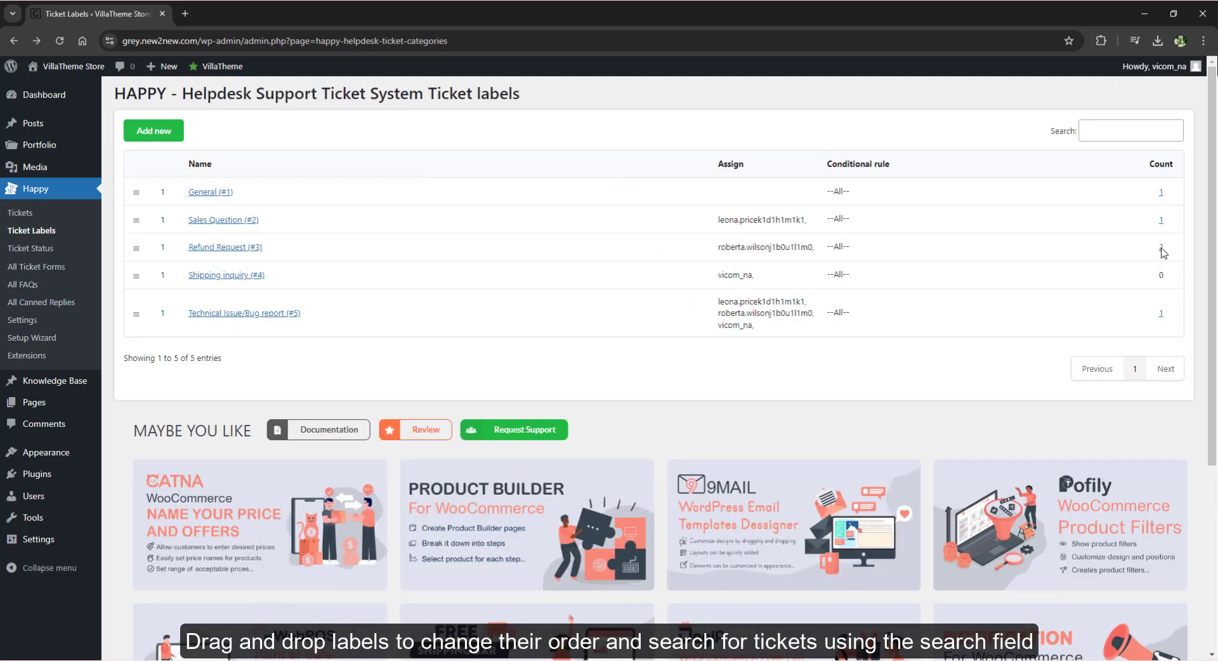
pyautogui.click(1161, 316)
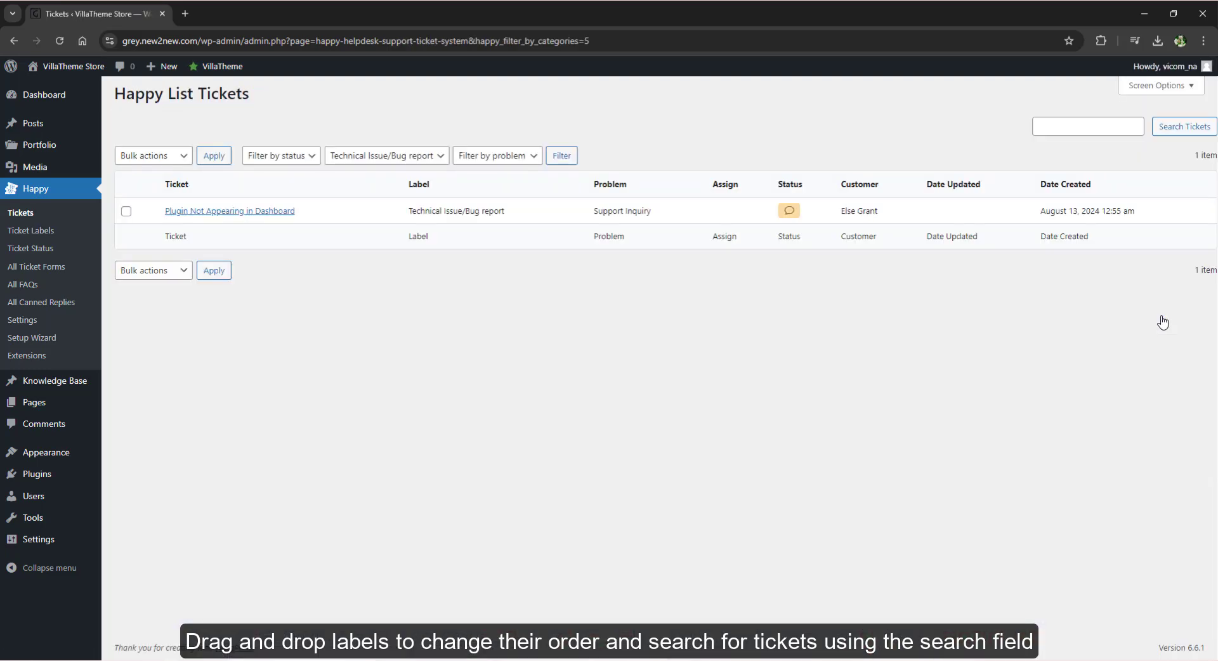
pyautogui.hotkey('alt', 'Left')
pyautogui.click(1136, 127)
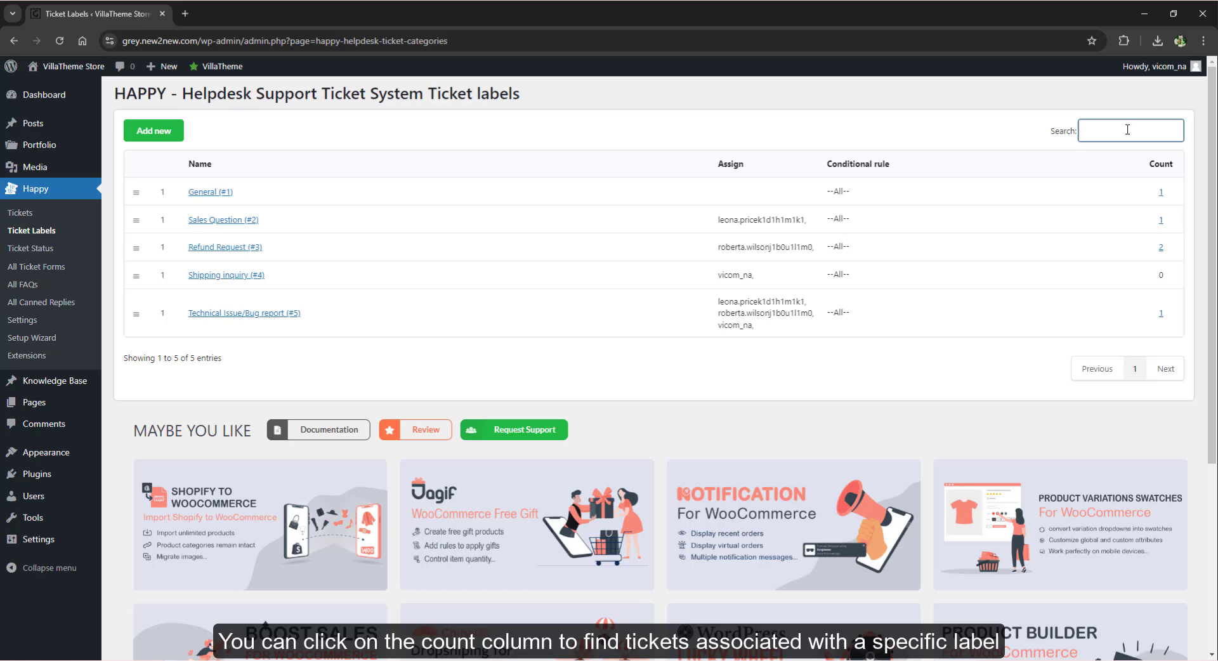
pyautogui.write('g')
pyautogui.press('BackSpace')
pyautogui.write('sal')
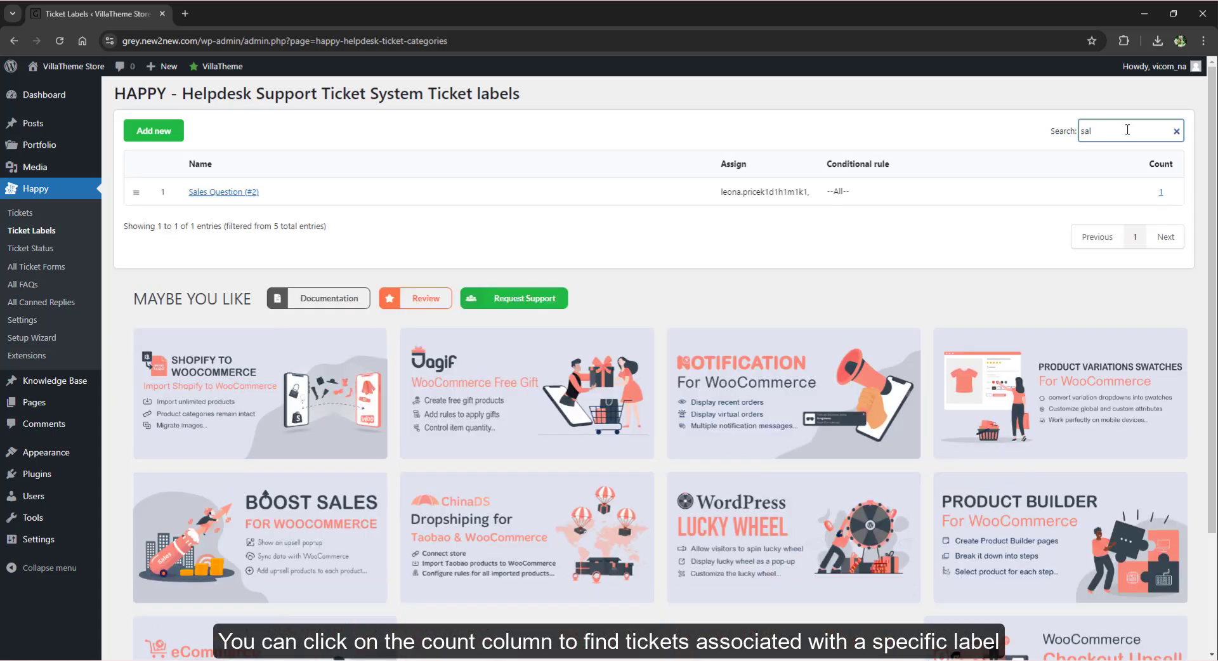
pyautogui.press('BackSpace')
pyautogui.write('hip')
pyautogui.press('BackSpace')
pyautogui.press('BackSpace')
pyautogui.press('BackSpace')
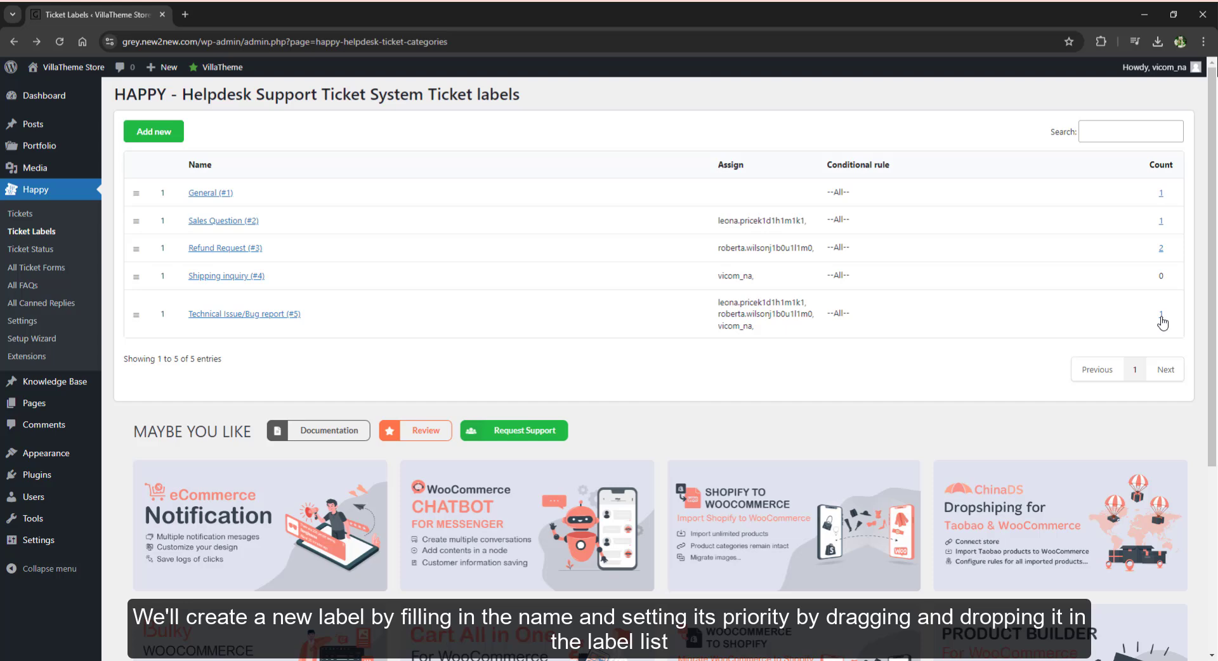
pyautogui.click(154, 131)
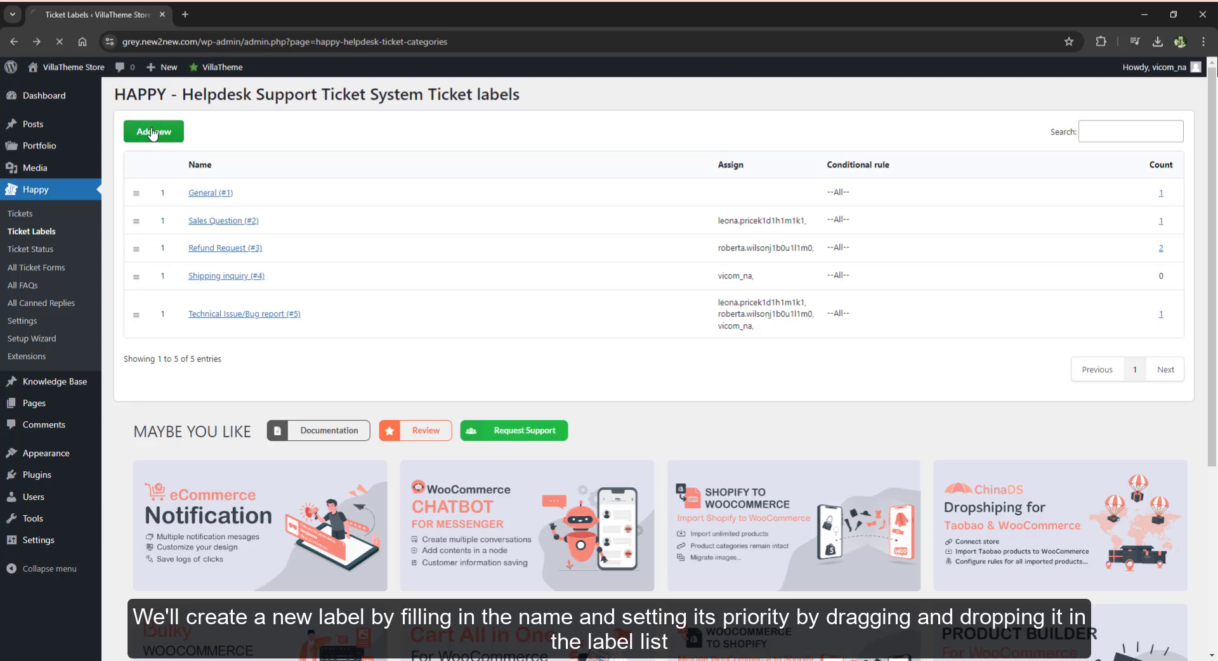
# Name the new label 'Feature request' and assign three supporters to it
pyautogui.click(173, 152)
pyautogui.write('Featu')
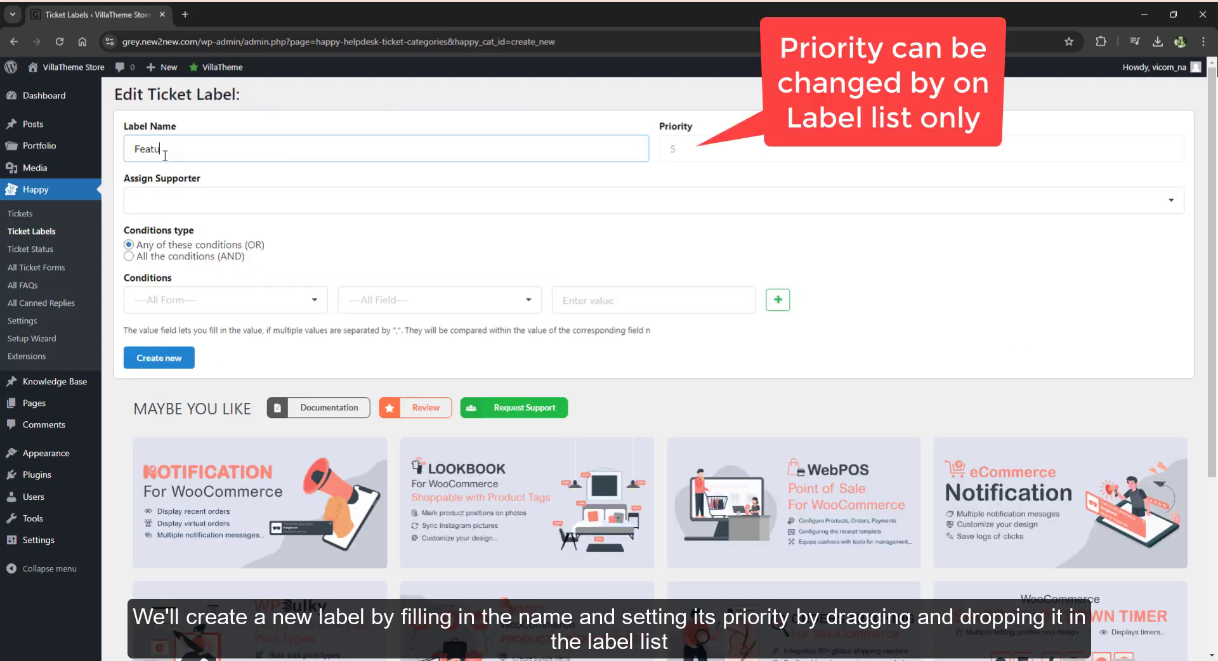
pyautogui.write('re request')
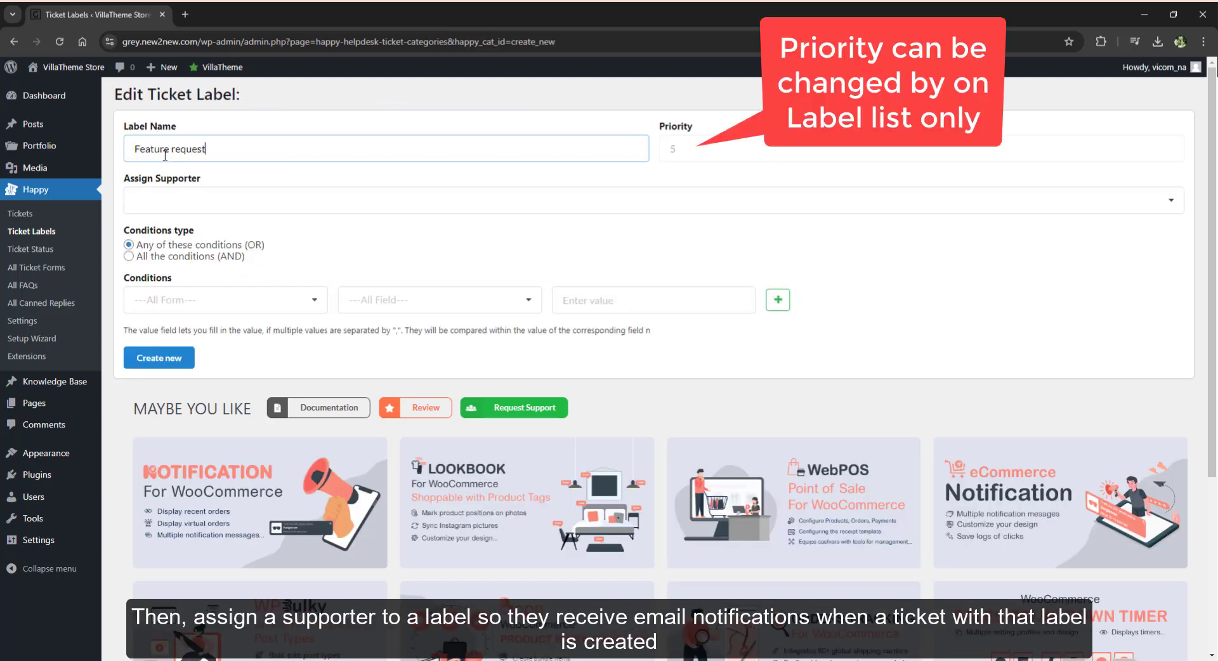
pyautogui.click(167, 200)
pyautogui.click(163, 235)
pyautogui.click(163, 235)
pyautogui.click(152, 254)
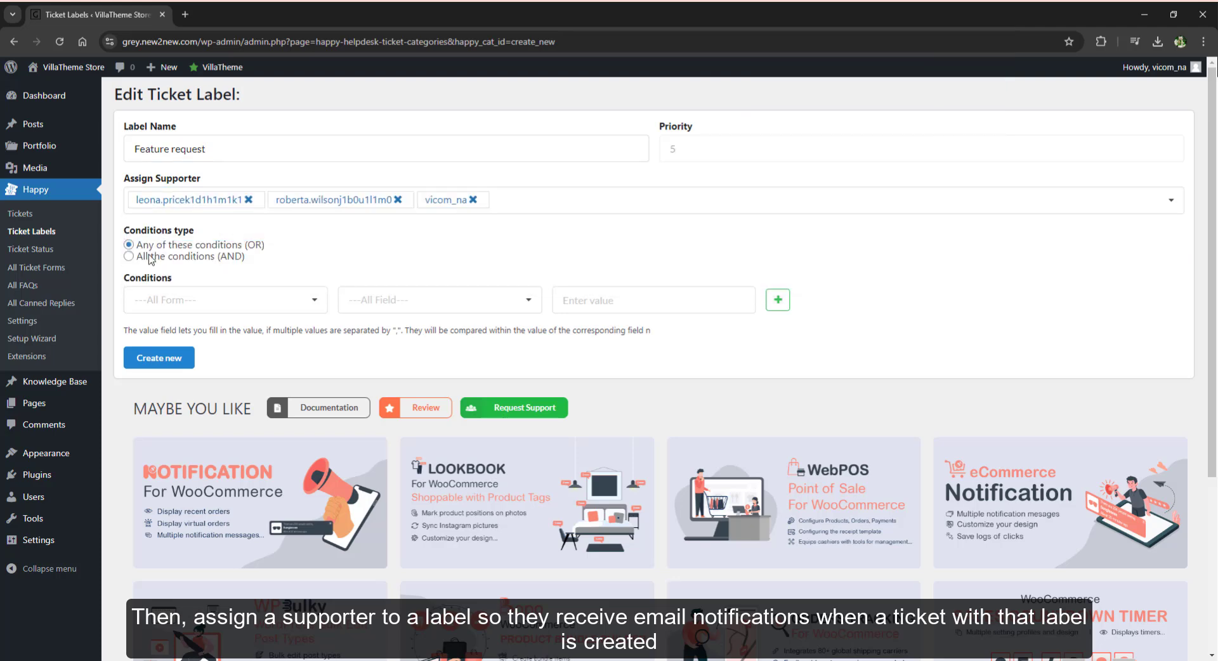
pyautogui.click(771, 302)
pyautogui.click(772, 302)
pyautogui.click(771, 302)
pyautogui.click(771, 302)
pyautogui.click(772, 302)
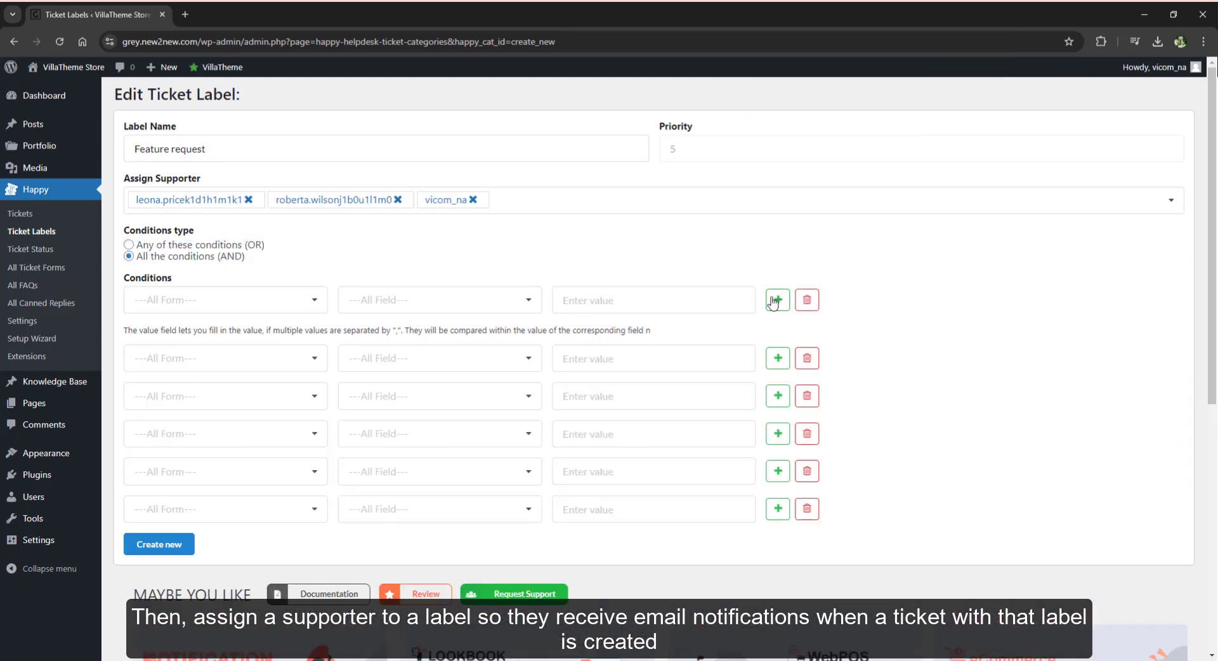
pyautogui.click(279, 305)
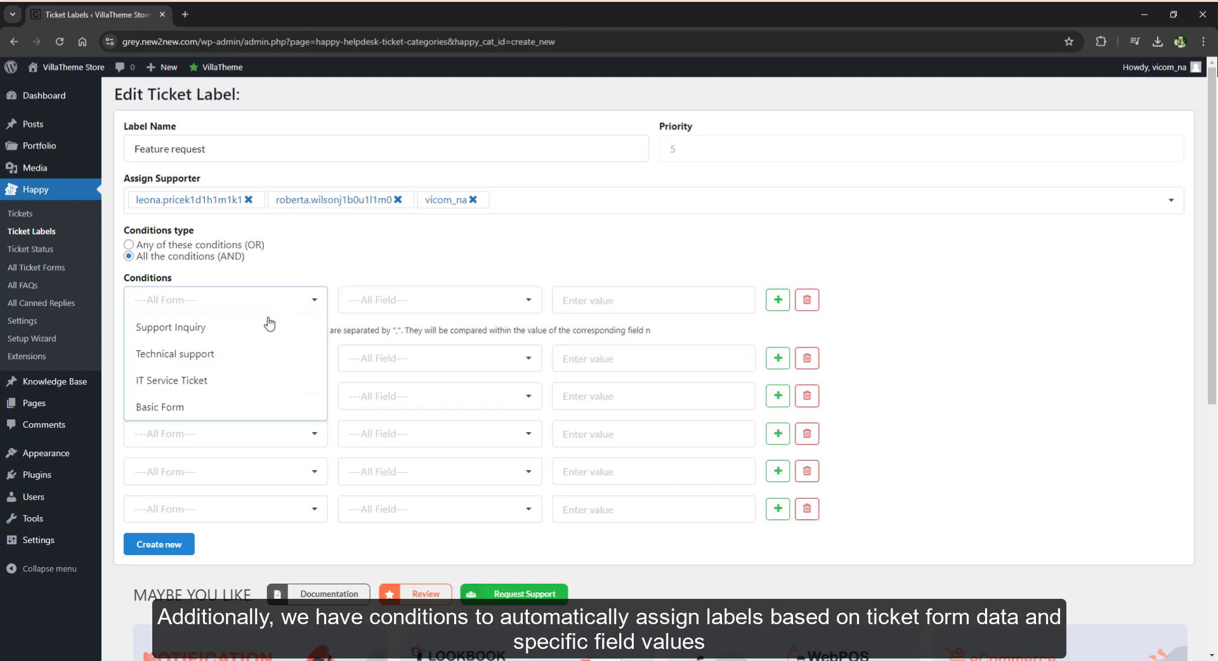
pyautogui.click(266, 323)
pyautogui.click(384, 308)
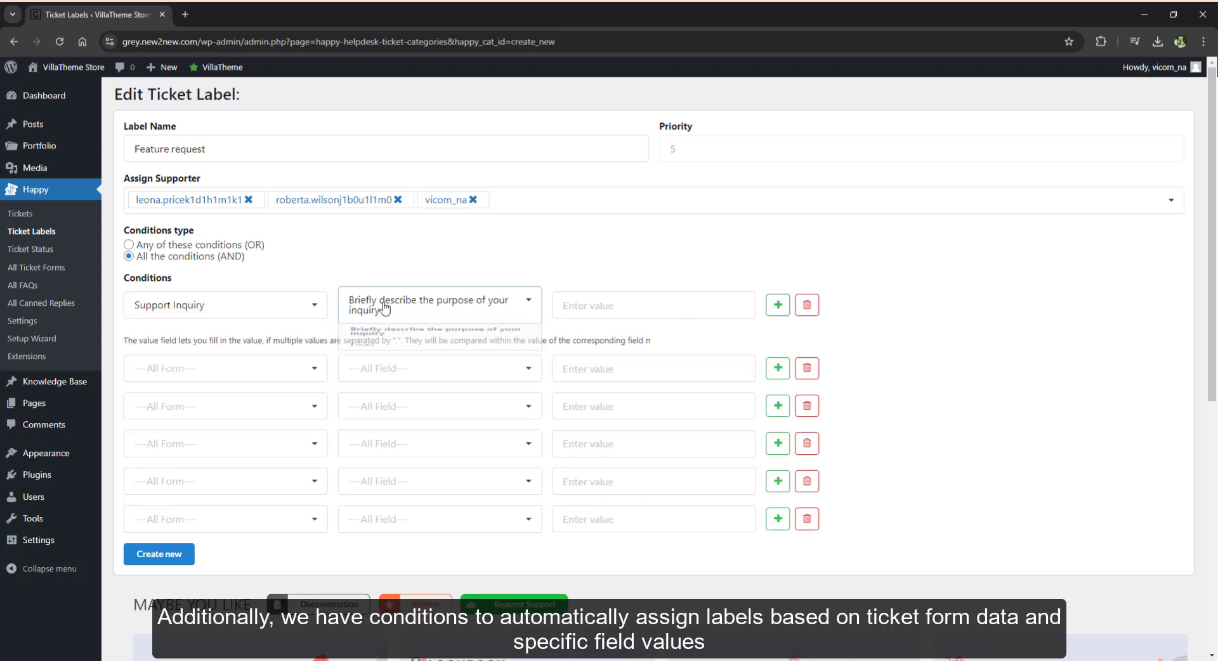
pyautogui.click(609, 304)
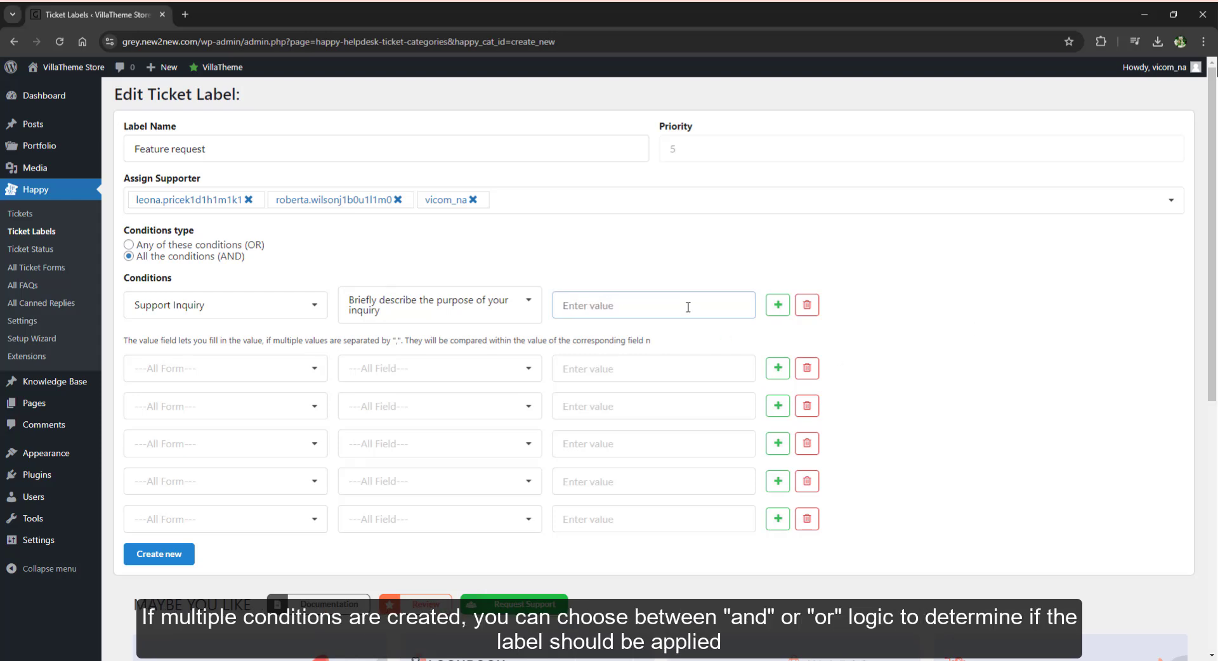
pyautogui.write('@gmail')
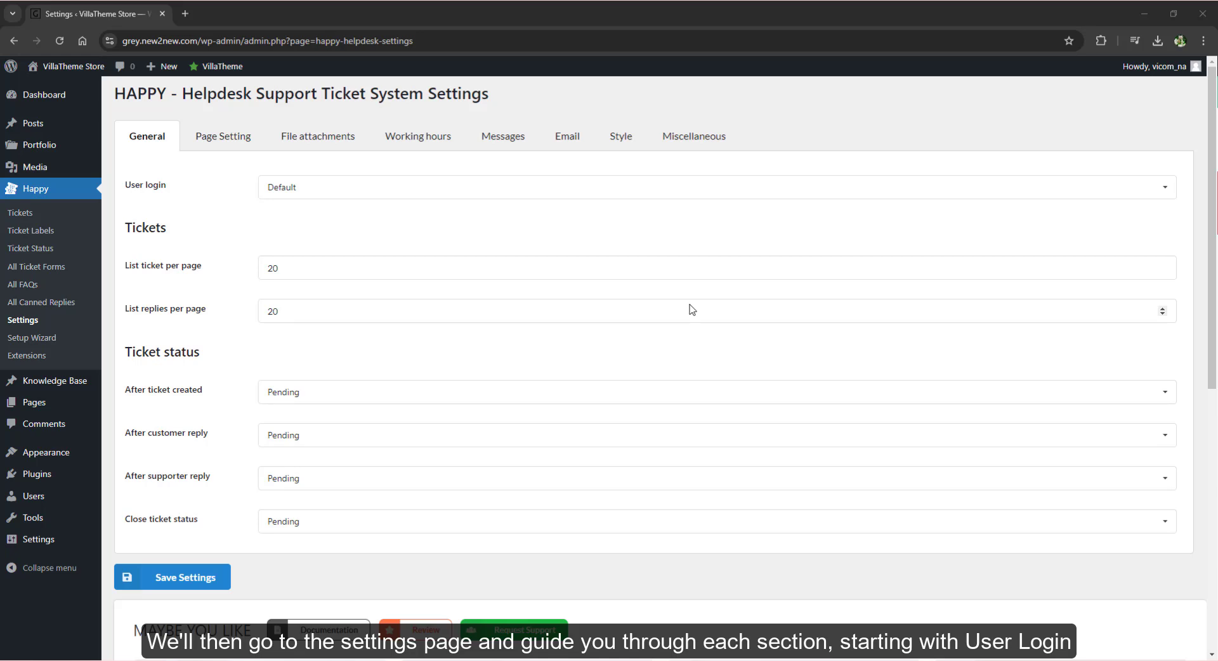
pyautogui.click(401, 196)
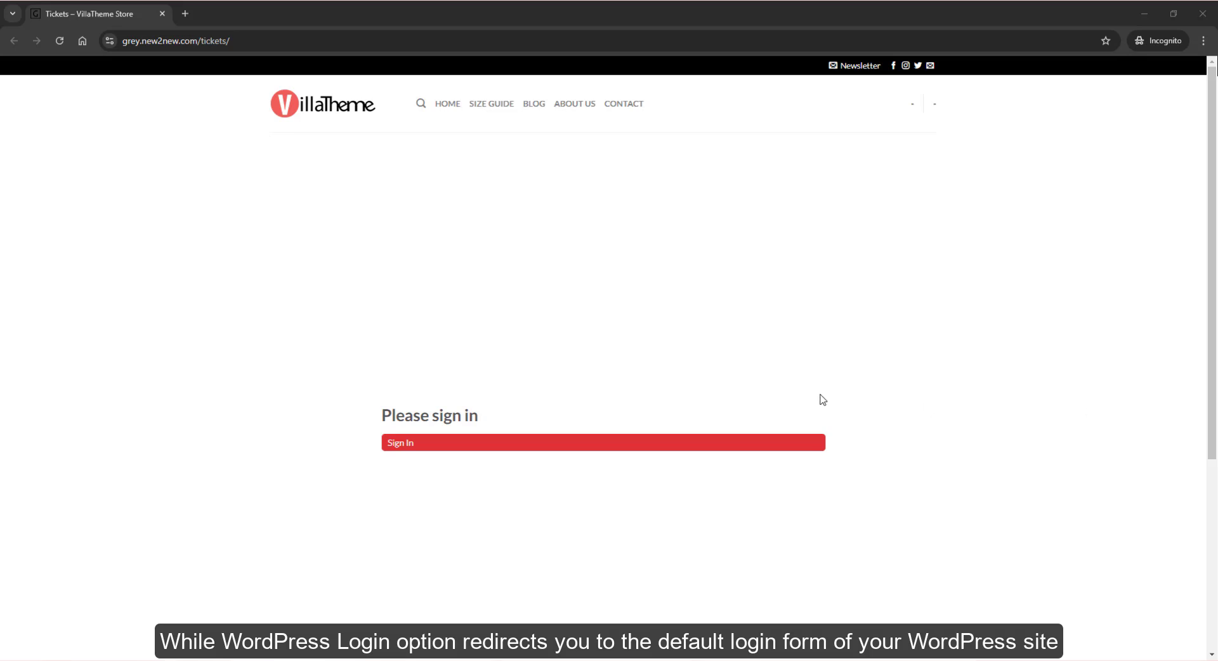
pyautogui.click(404, 444)
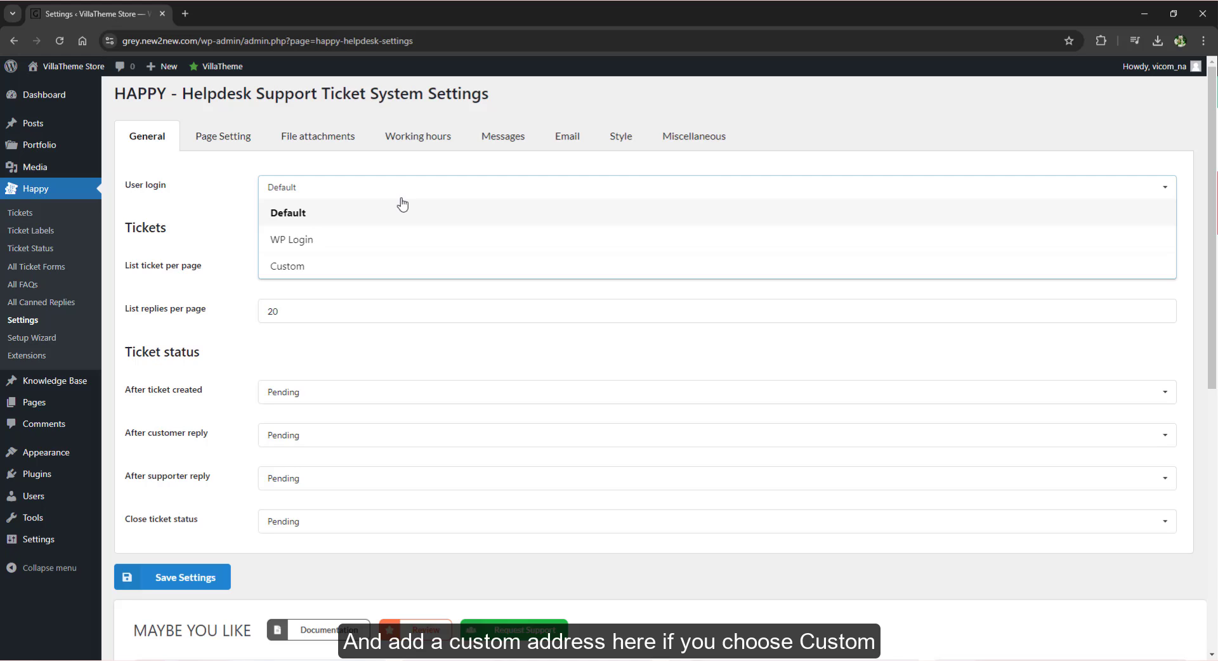
pyautogui.click(356, 269)
pyautogui.click(372, 232)
pyautogui.write('https://villatheme.com/')
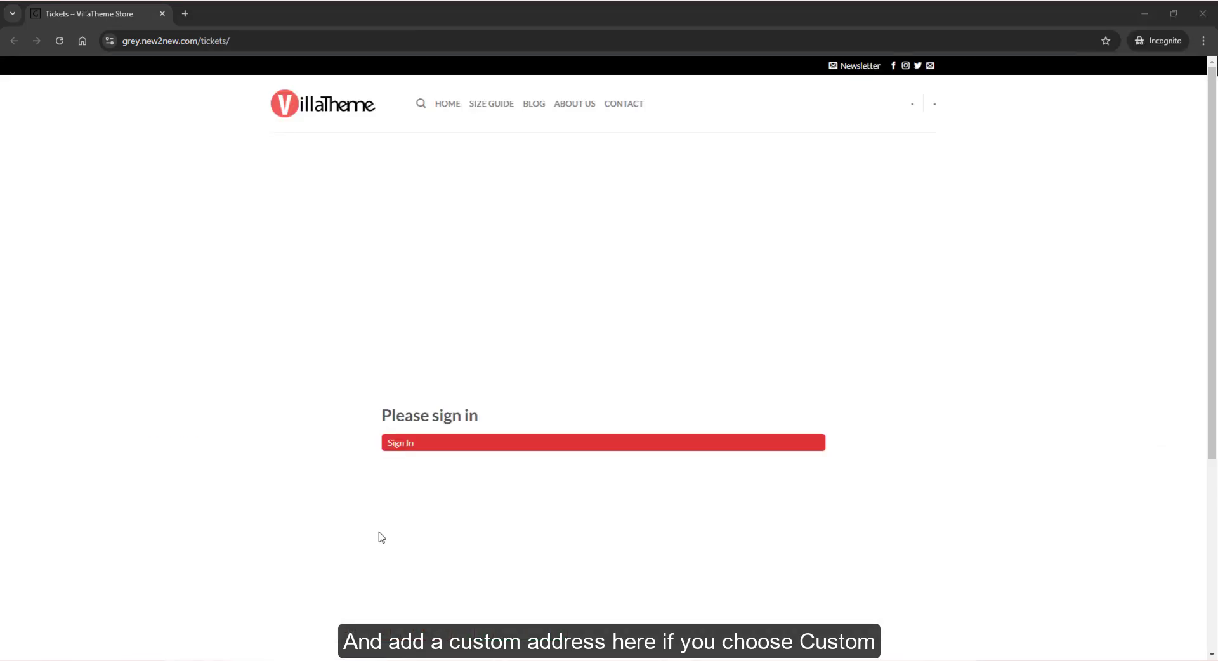
pyautogui.click(409, 447)
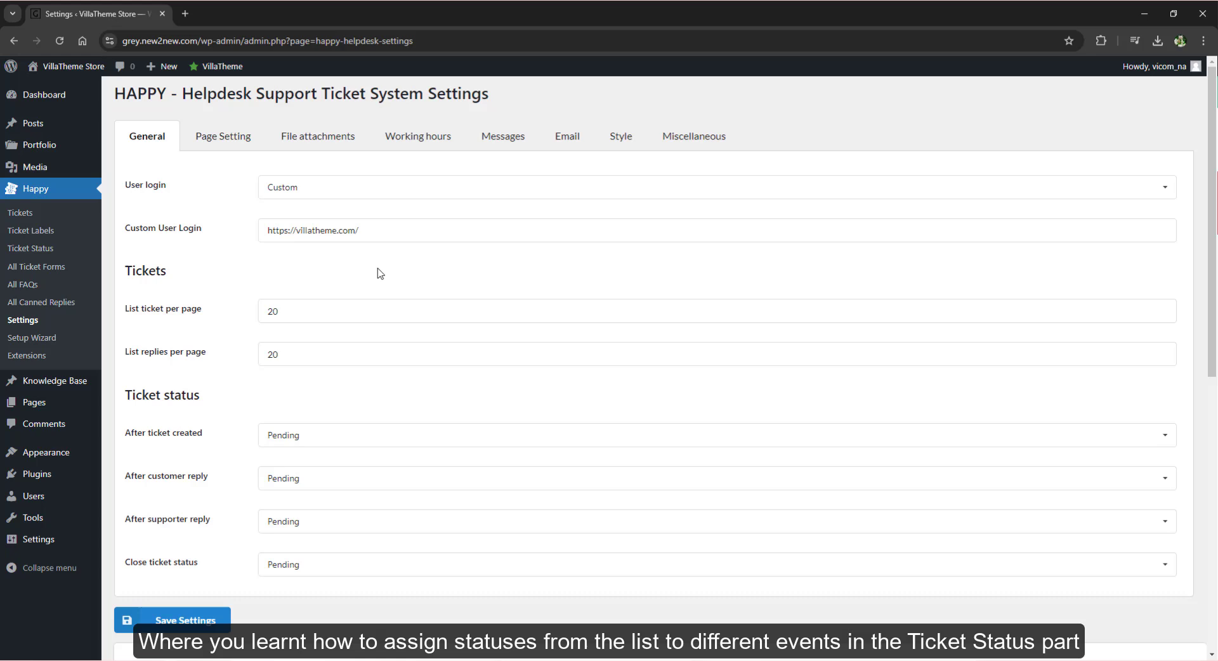
# Keep Pending on creation, Don't change after customer reply, Processing after supporter reply, Closed on close
pyautogui.click(349, 435)
pyautogui.click(348, 434)
pyautogui.click(345, 478)
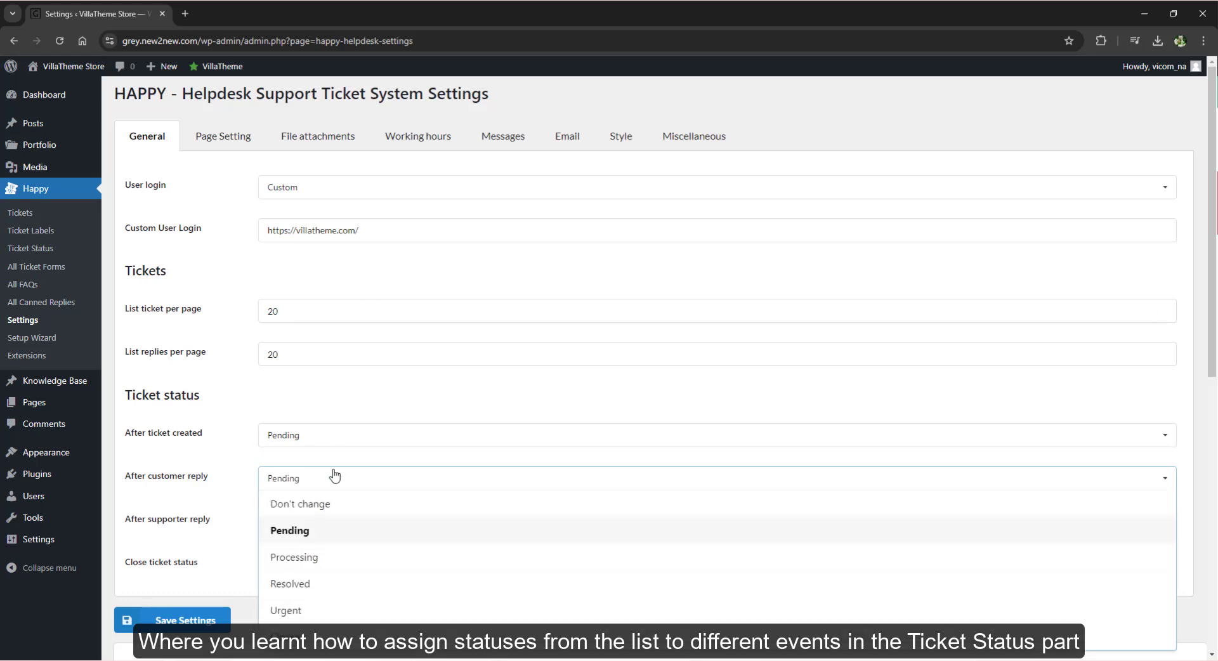
pyautogui.click(325, 511)
pyautogui.click(327, 524)
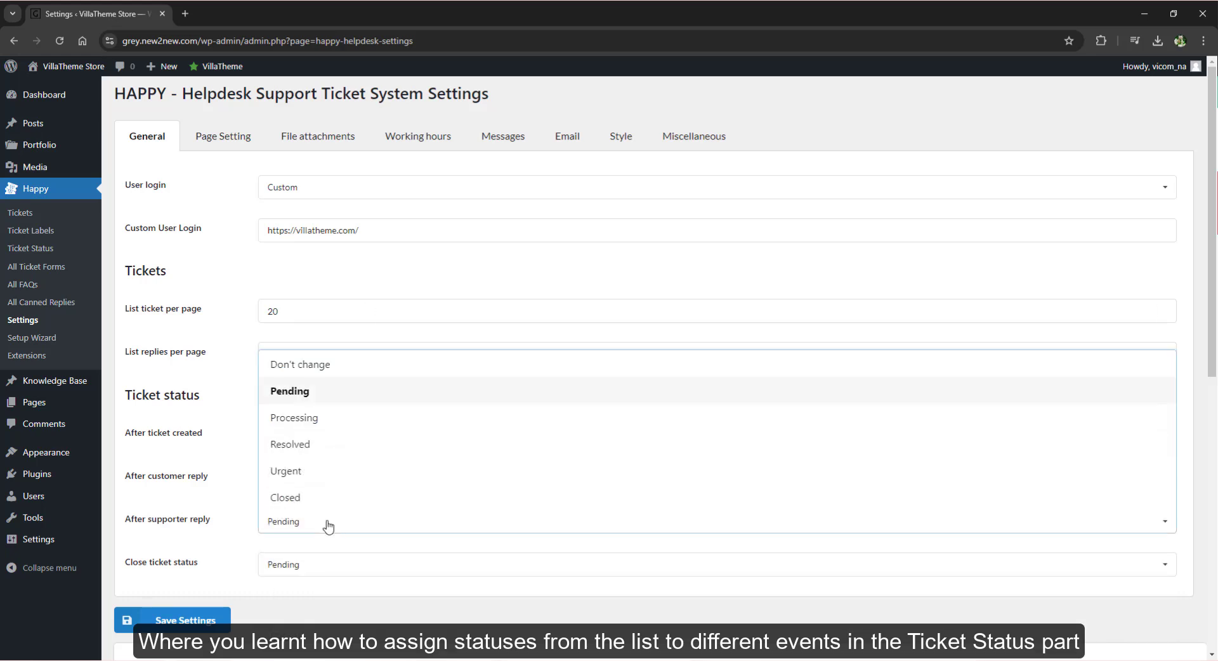
pyautogui.click(365, 422)
pyautogui.click(340, 564)
pyautogui.click(358, 501)
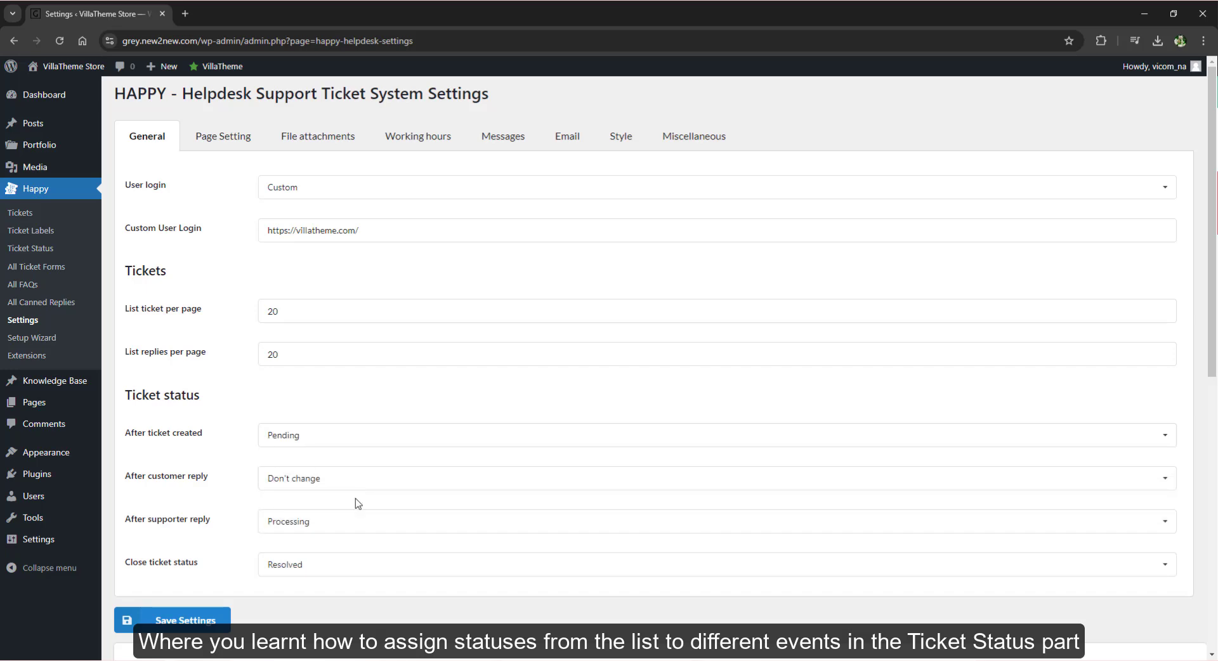
pyautogui.click(327, 568)
pyautogui.click(337, 544)
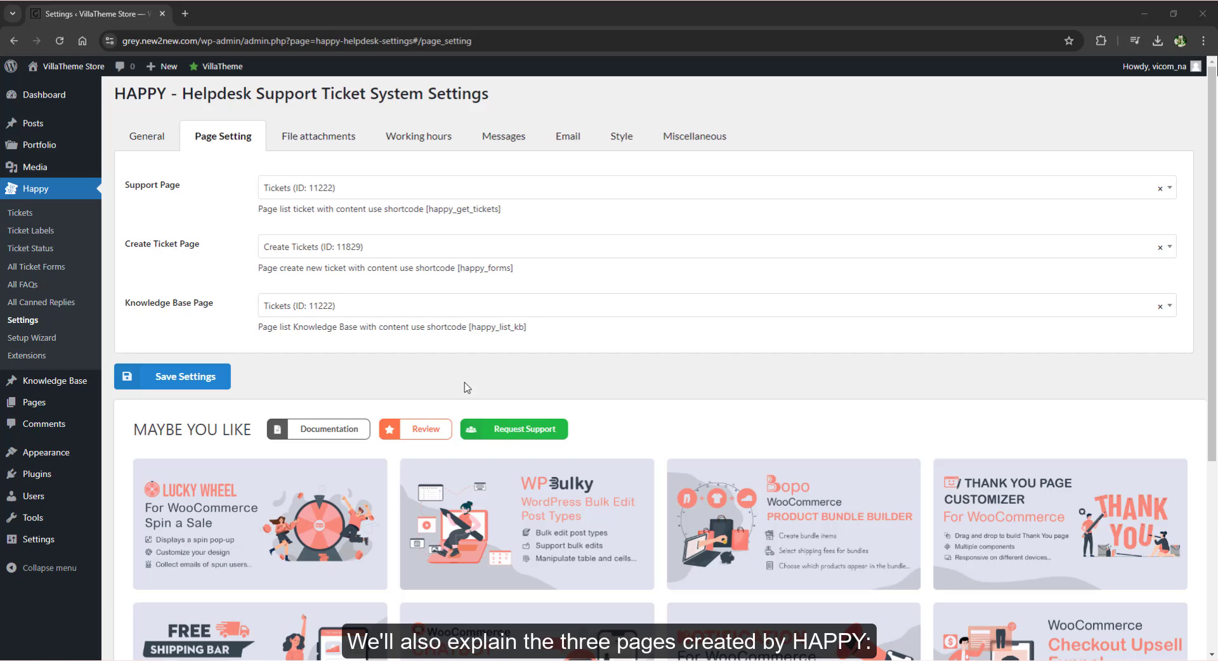
# Copy the [happy_get_tickets] shortcode from HAPPY's Page Setting tab
pyautogui.click(362, 196)
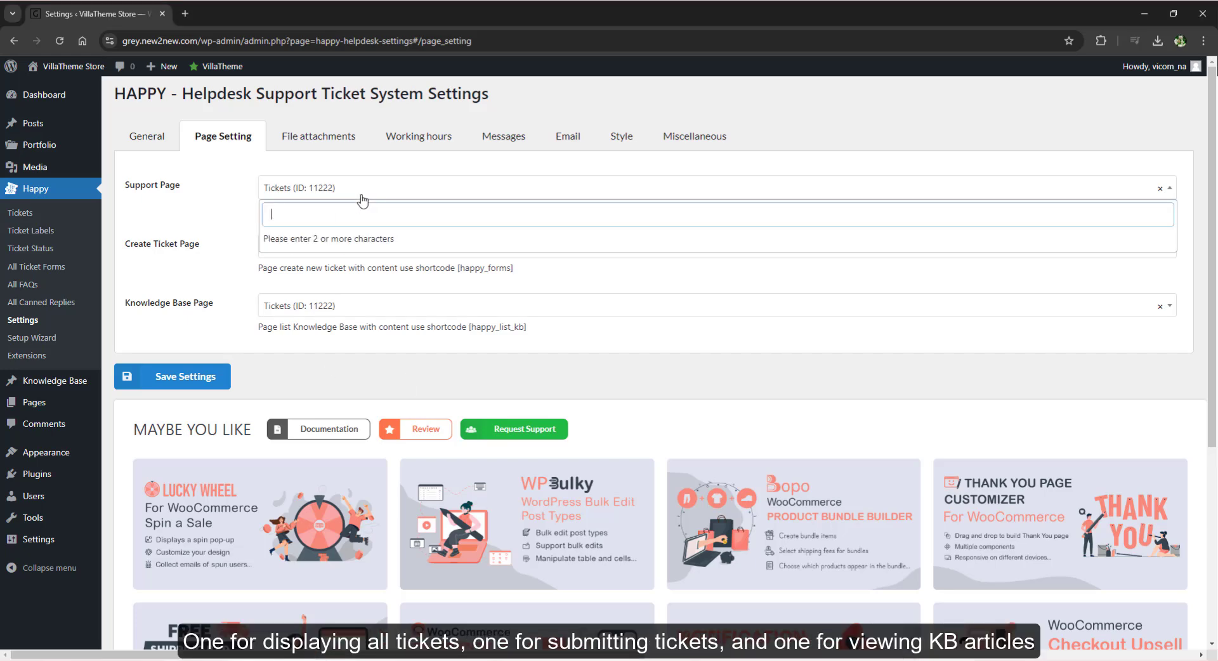
pyautogui.click(362, 198)
pyautogui.moveTo(501, 209); pyautogui.dragTo(432, 213)
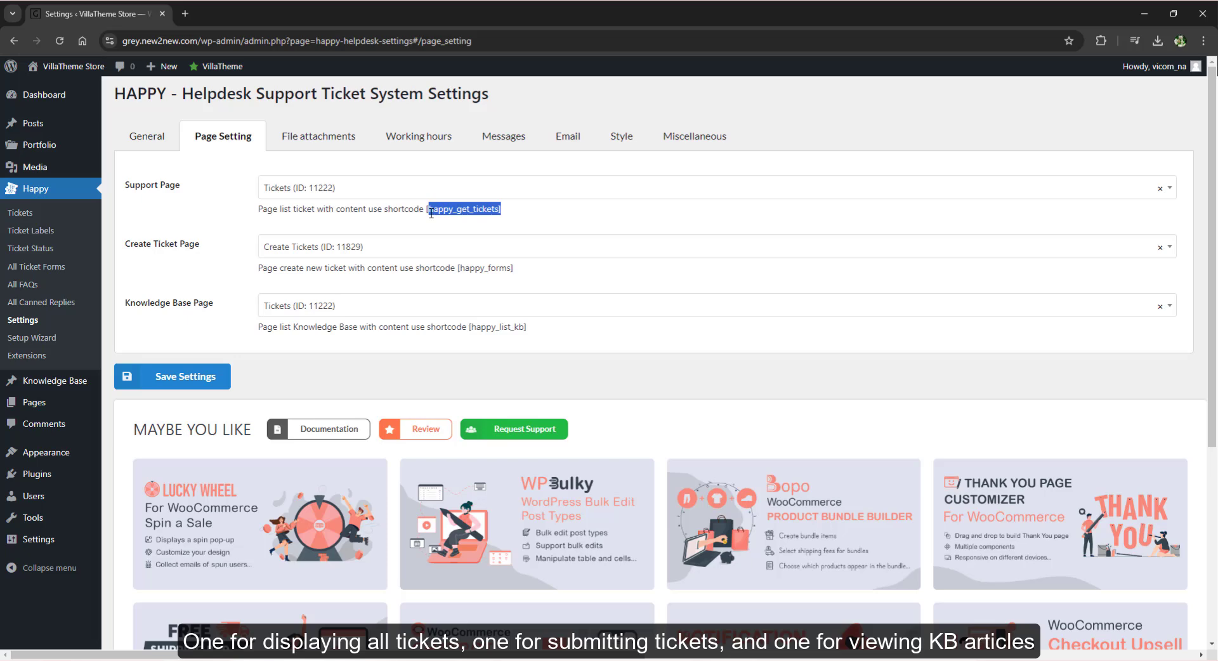
pyautogui.rightClick(430, 214)
pyautogui.click(458, 228)
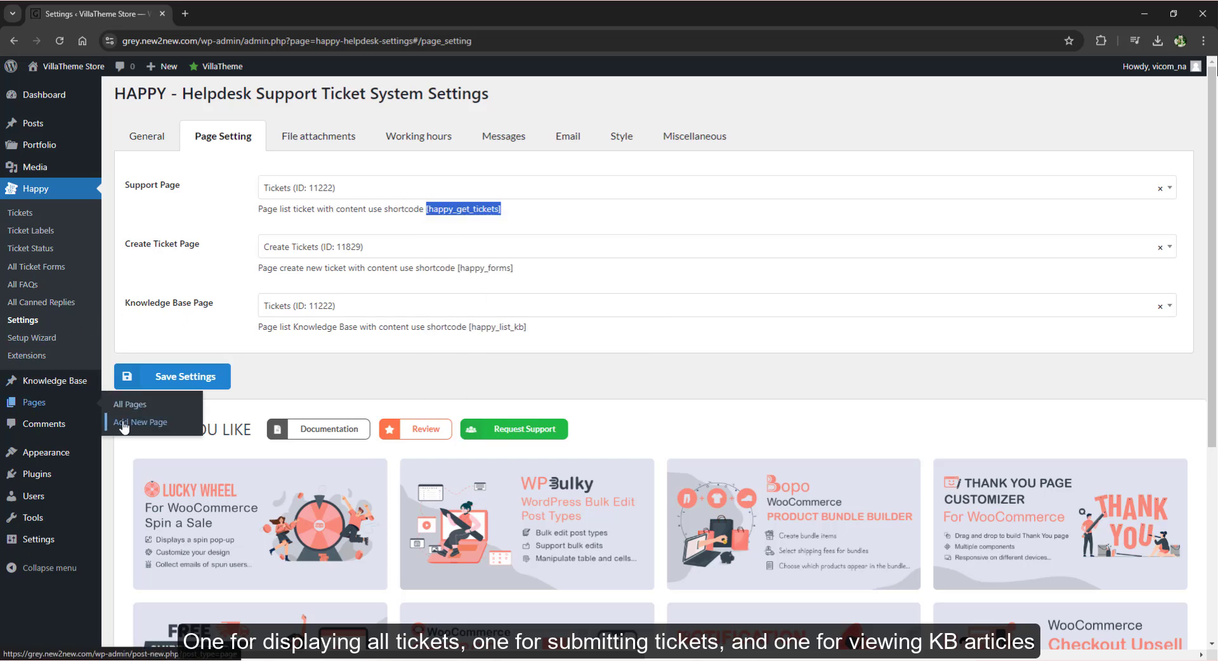
# Start a new page titled 'View your tickets'
pyautogui.middleClick(124, 402)
pyautogui.click(298, 12)
pyautogui.tripleClick(381, 172)
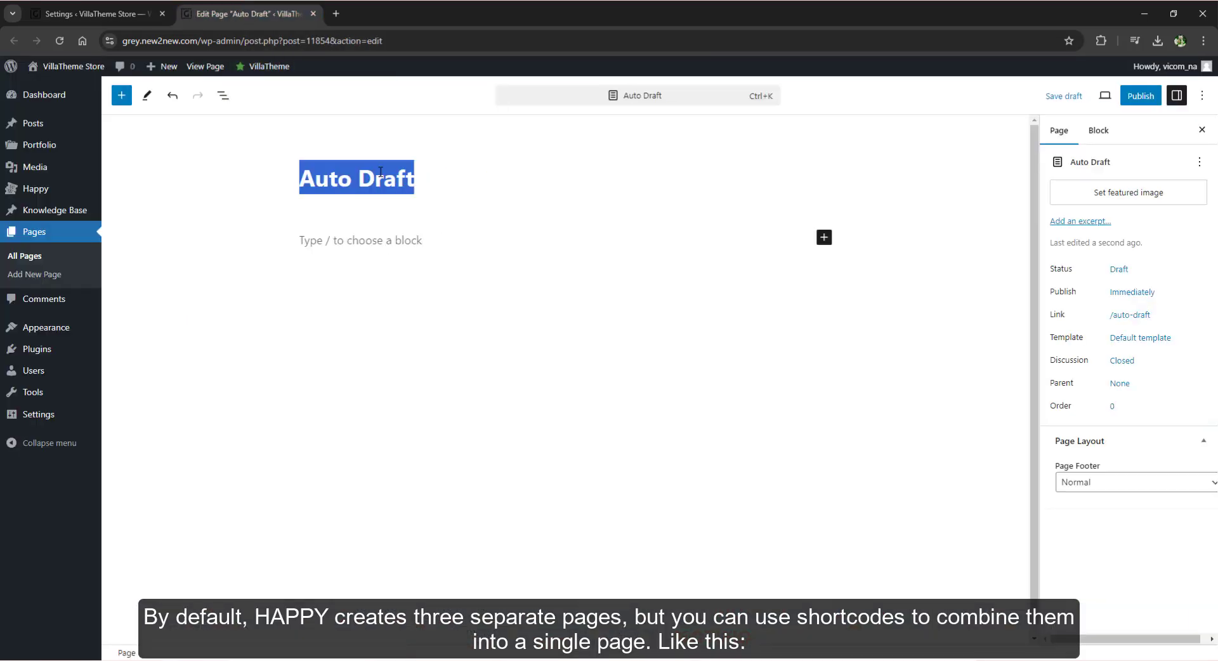
pyautogui.write('View your tickets')
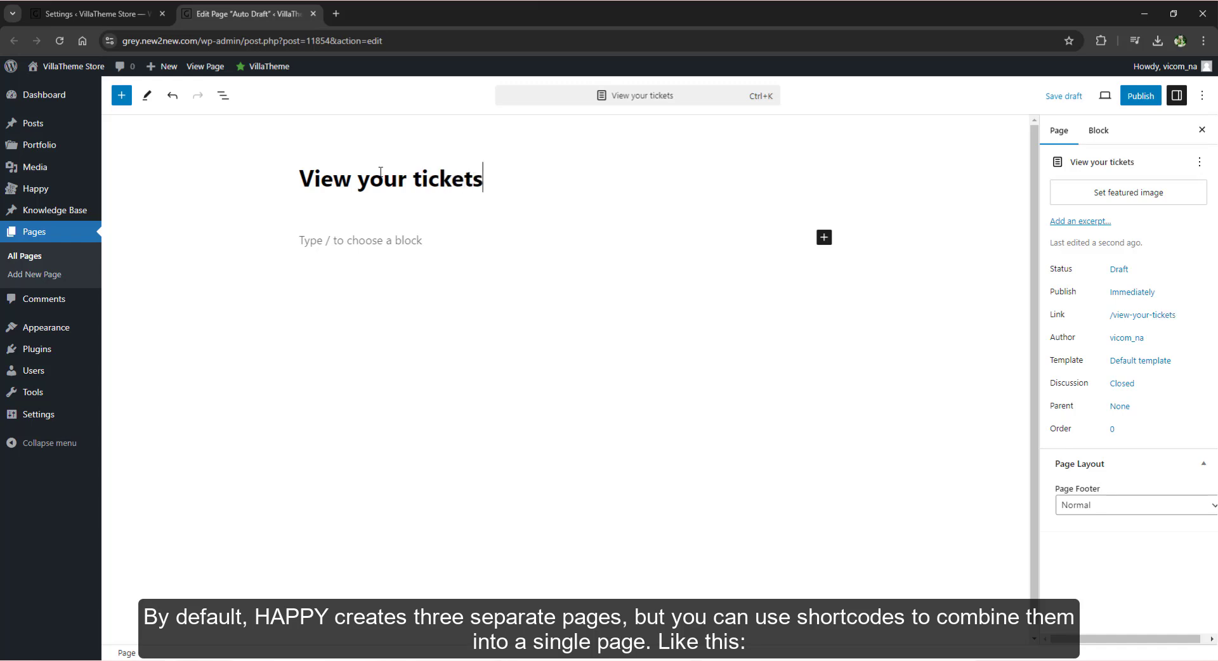
pyautogui.click(359, 237)
pyautogui.write('/')
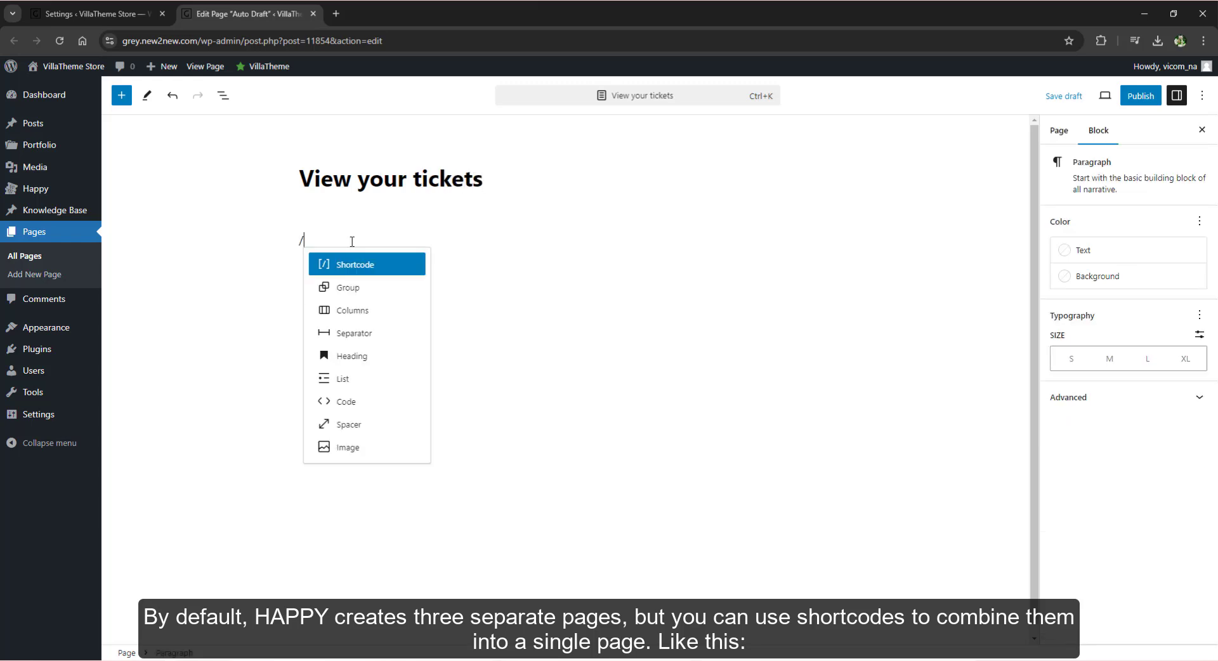
pyautogui.press('BackSpace')
# Set the page template to Full Width Parallax Title
pyautogui.click(294, 346)
pyautogui.click(1155, 361)
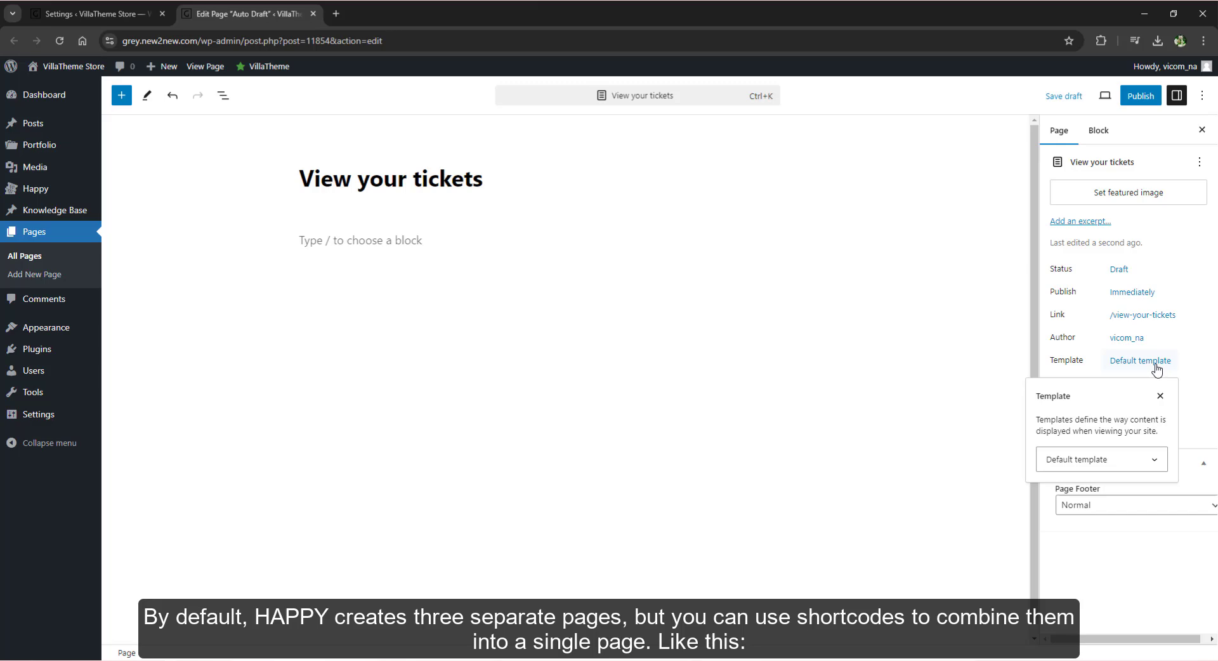
pyautogui.click(1111, 459)
pyautogui.click(1068, 255)
pyautogui.click(1099, 470)
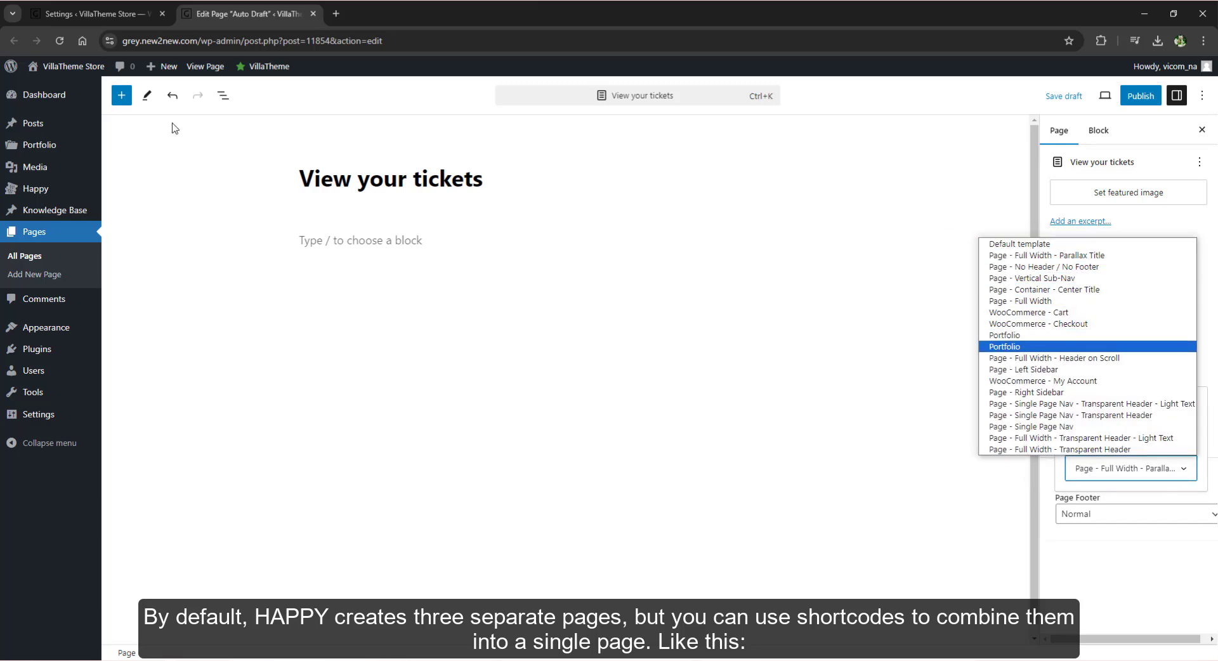
# Add a 66/33 Columns block with the ticket list shortcode in the first column
pyautogui.click(122, 95)
pyautogui.write('col')
pyautogui.press('Return')
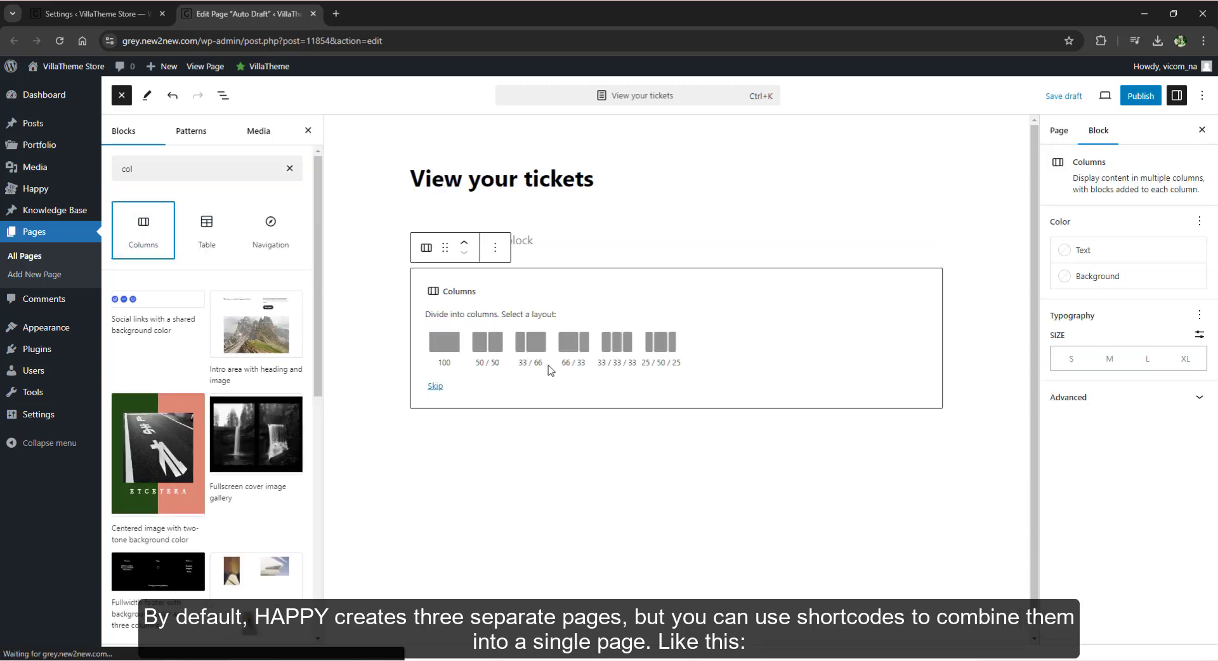
pyautogui.click(462, 341)
pyautogui.click(474, 283)
pyautogui.click(473, 375)
pyautogui.hotkey('ctrl', 'v')
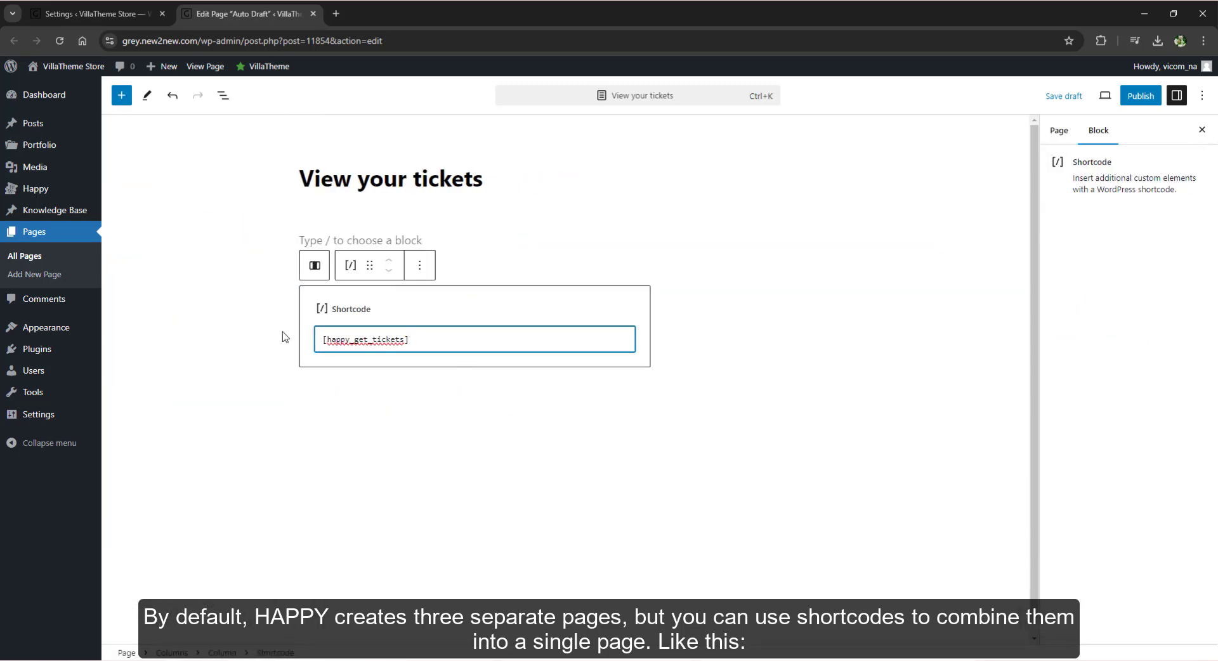
# Copy the [happy_forms] shortcode and paste it into a Shortcode block in the second column
pyautogui.hotkey('ctrl', 'shift', 'Tab')
pyautogui.moveTo(514, 268); pyautogui.dragTo(456, 275)
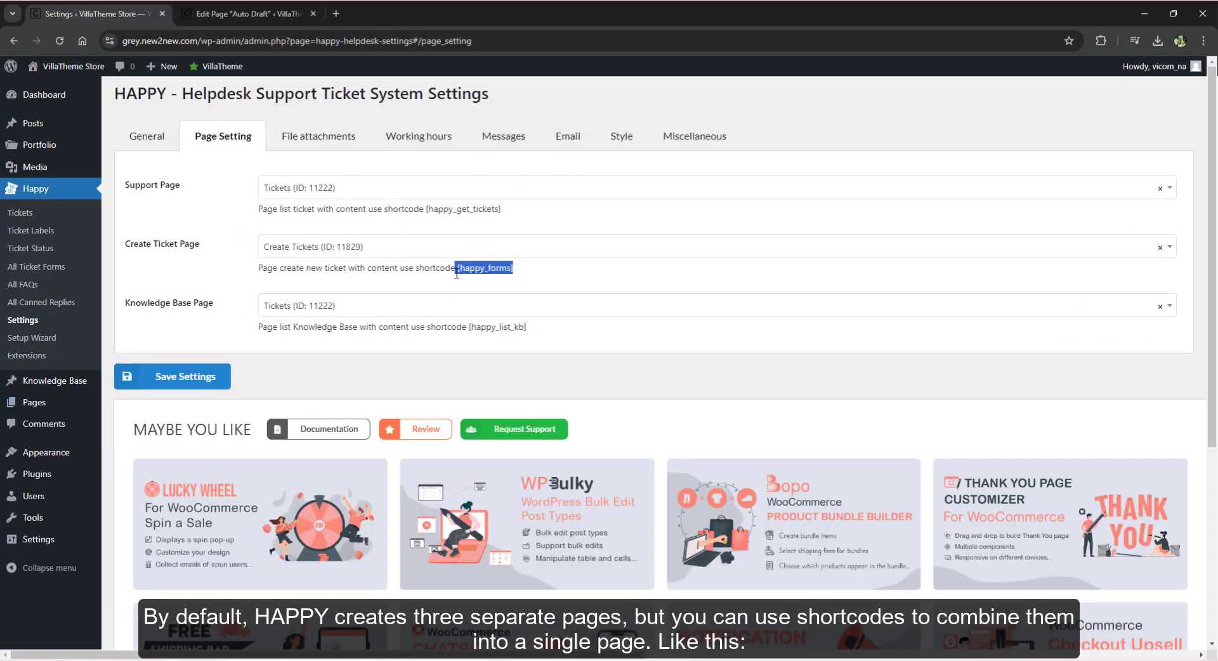
pyautogui.rightClick(494, 262)
pyautogui.click(527, 270)
pyautogui.hotkey('ctrl', 'Tab')
pyautogui.click(743, 279)
pyautogui.click(677, 396)
pyautogui.hotkey('ctrl', 'v')
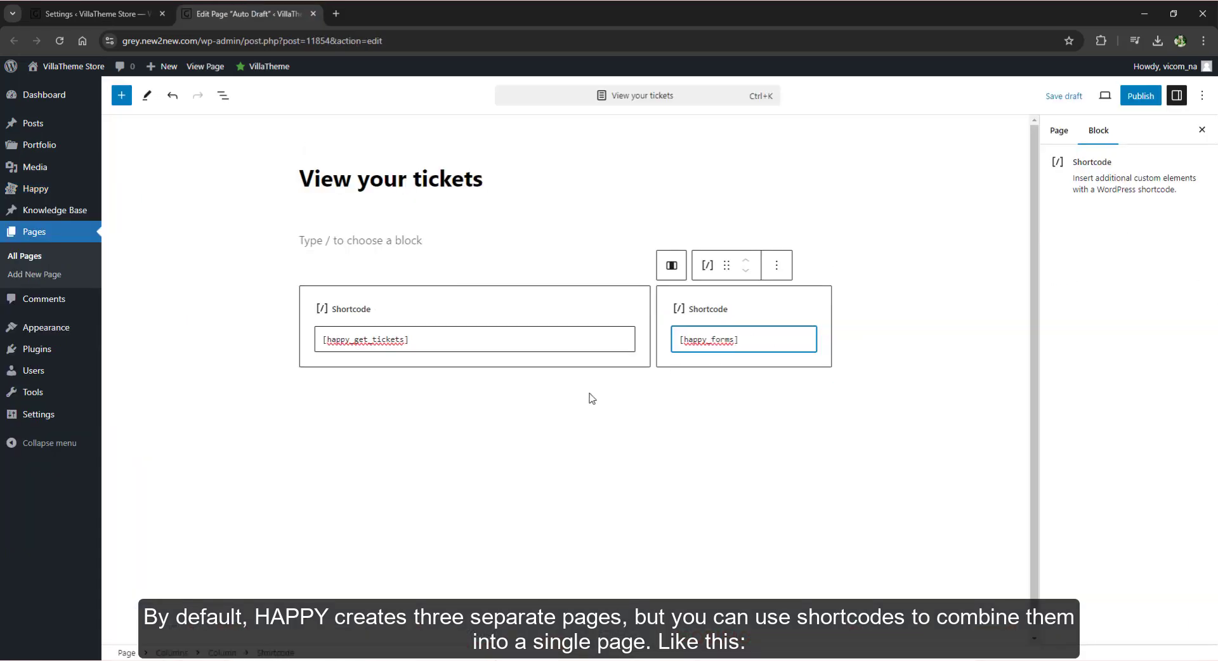
# Publish the 'View your tickets' page and view it live
pyautogui.click(1141, 96)
pyautogui.click(1079, 95)
pyautogui.click(1085, 238)
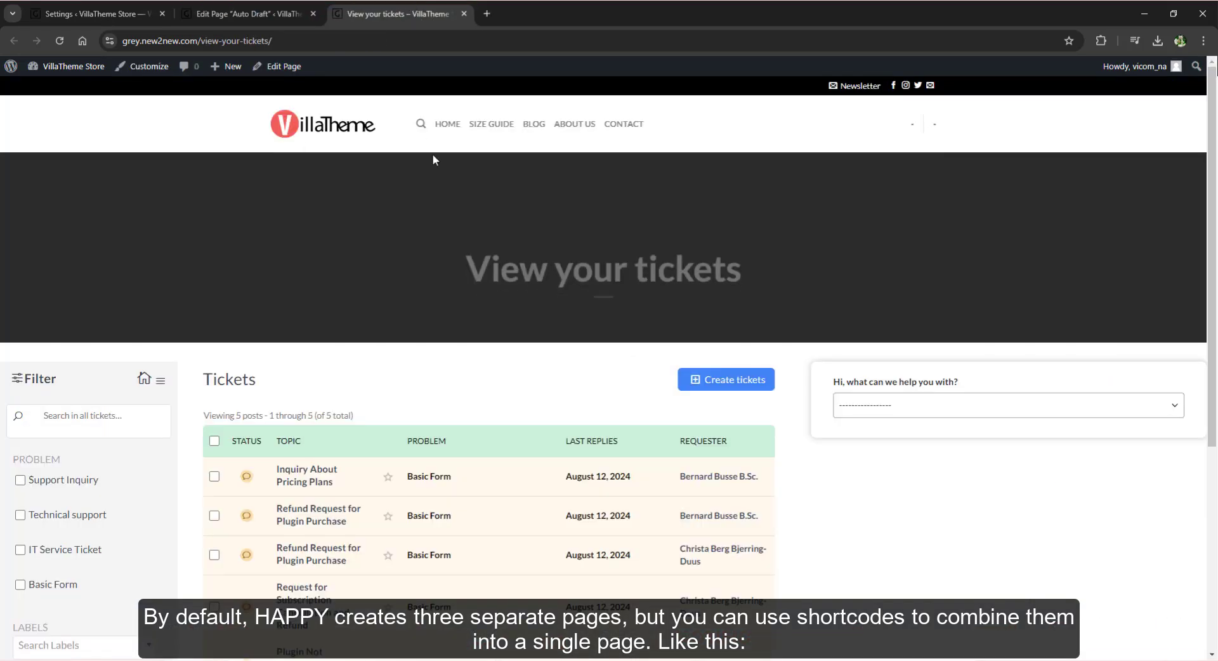
pyautogui.scroll(-4, 849, 260)
pyautogui.scroll(4, 849, 261)
# On the live page, try the Support Inquiry, Technical support and IT Service Ticket forms
pyautogui.click(919, 406)
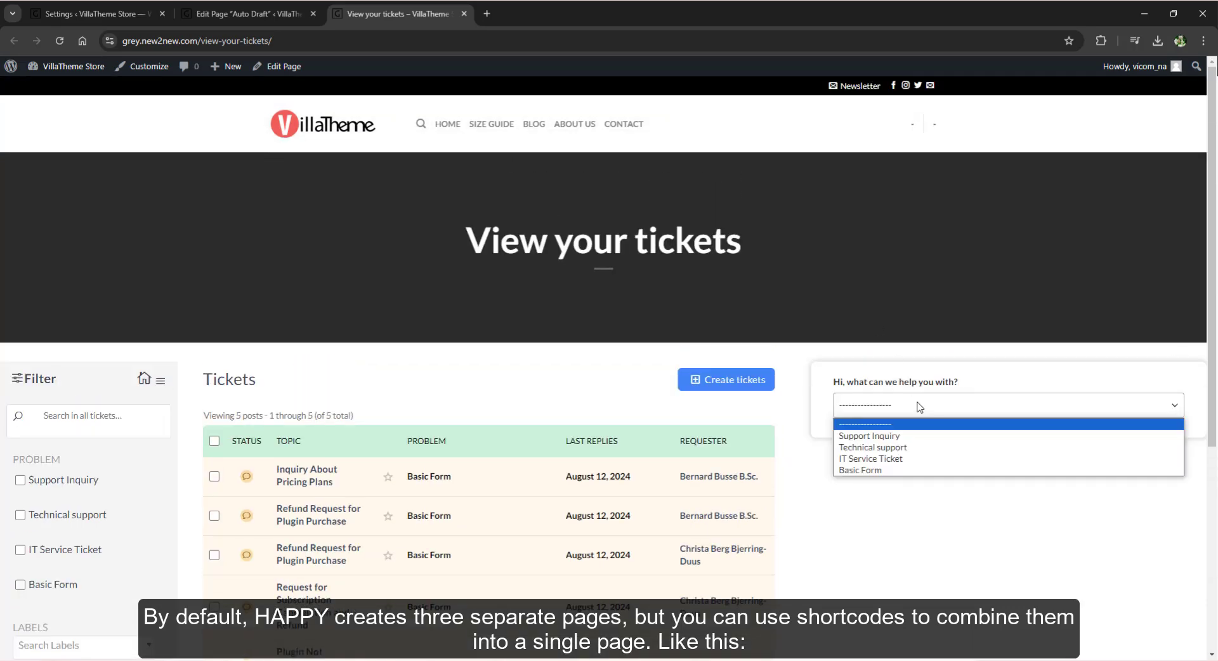
pyautogui.click(869, 436)
pyautogui.scroll(-4, 888, 412)
pyautogui.scroll(4, 889, 412)
pyautogui.click(950, 348)
pyautogui.click(888, 373)
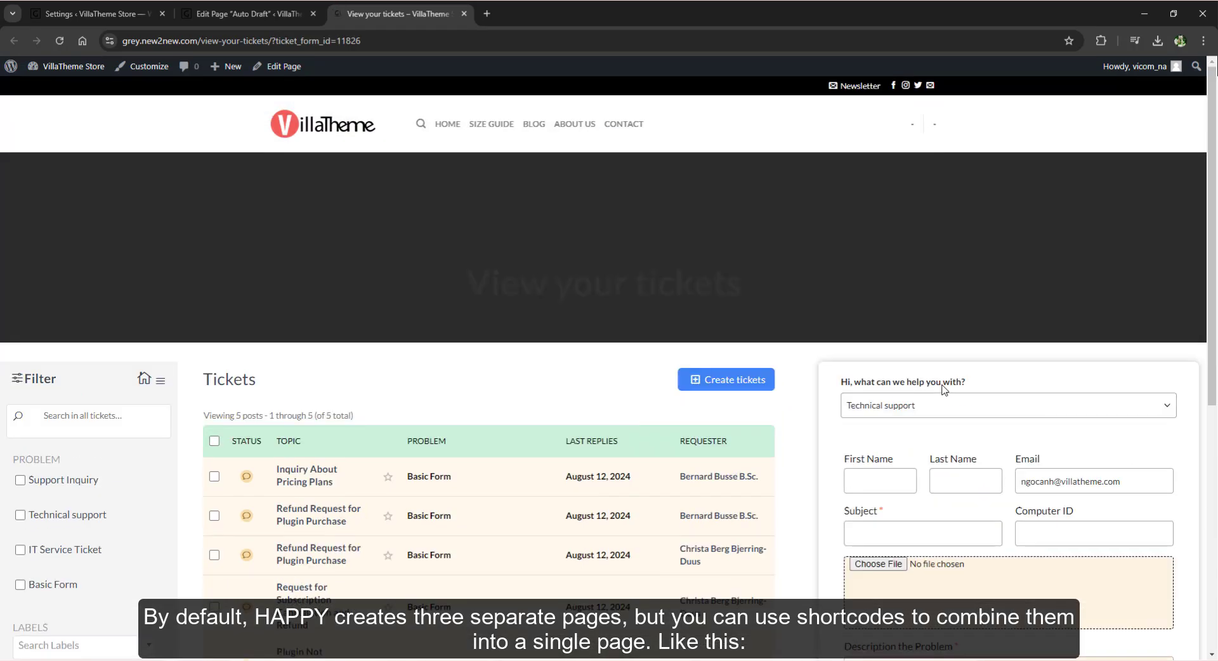
pyautogui.scroll(-2, 945, 389)
pyautogui.click(945, 280)
pyautogui.click(932, 335)
pyautogui.scroll(-3, 932, 335)
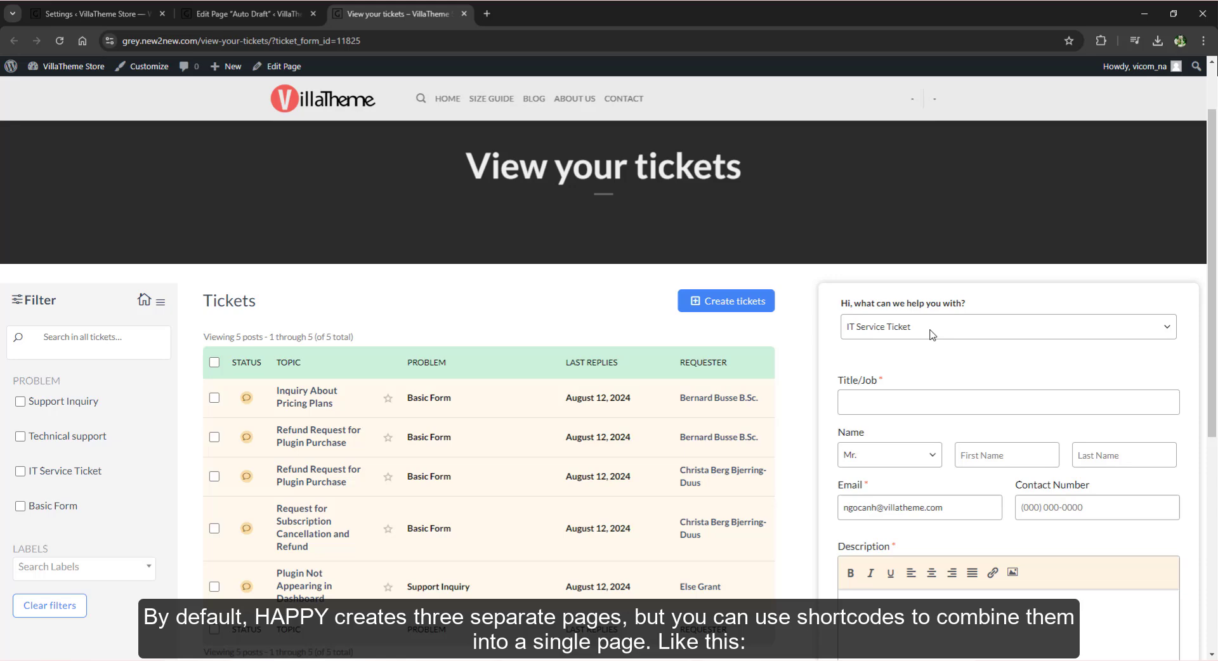
pyautogui.click(282, 14)
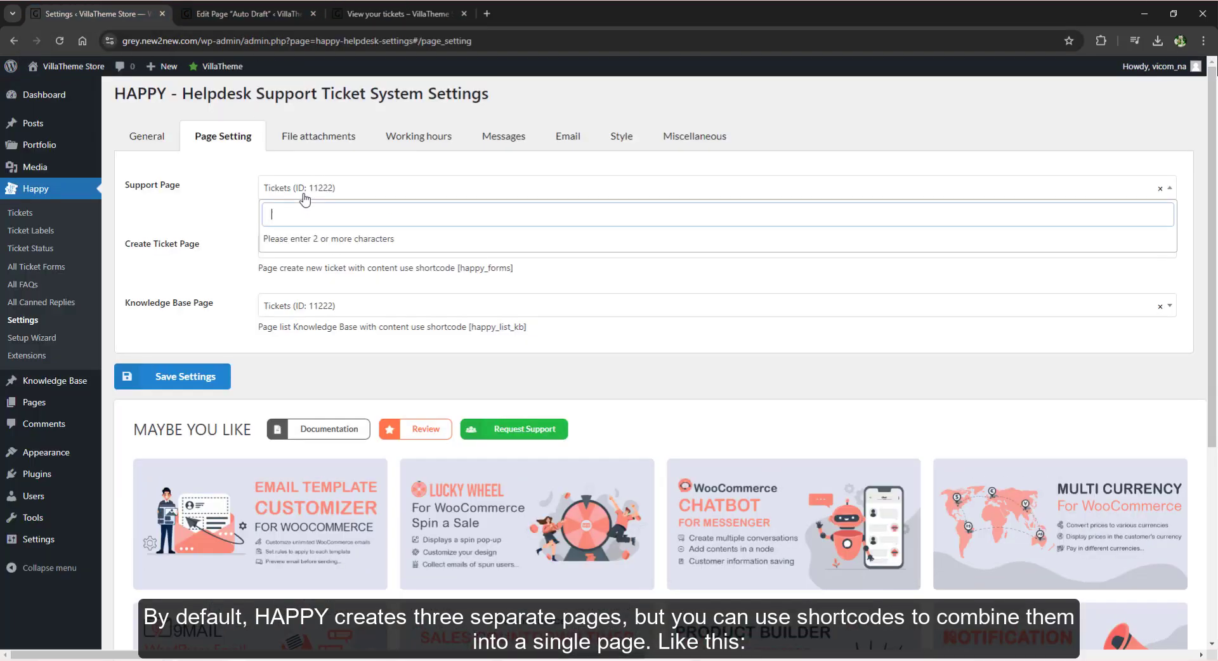
# Set both the Support Page and Create Ticket Page to 'View your tickets'
pyautogui.write('View your ticket')
pyautogui.click(299, 239)
pyautogui.click(372, 247)
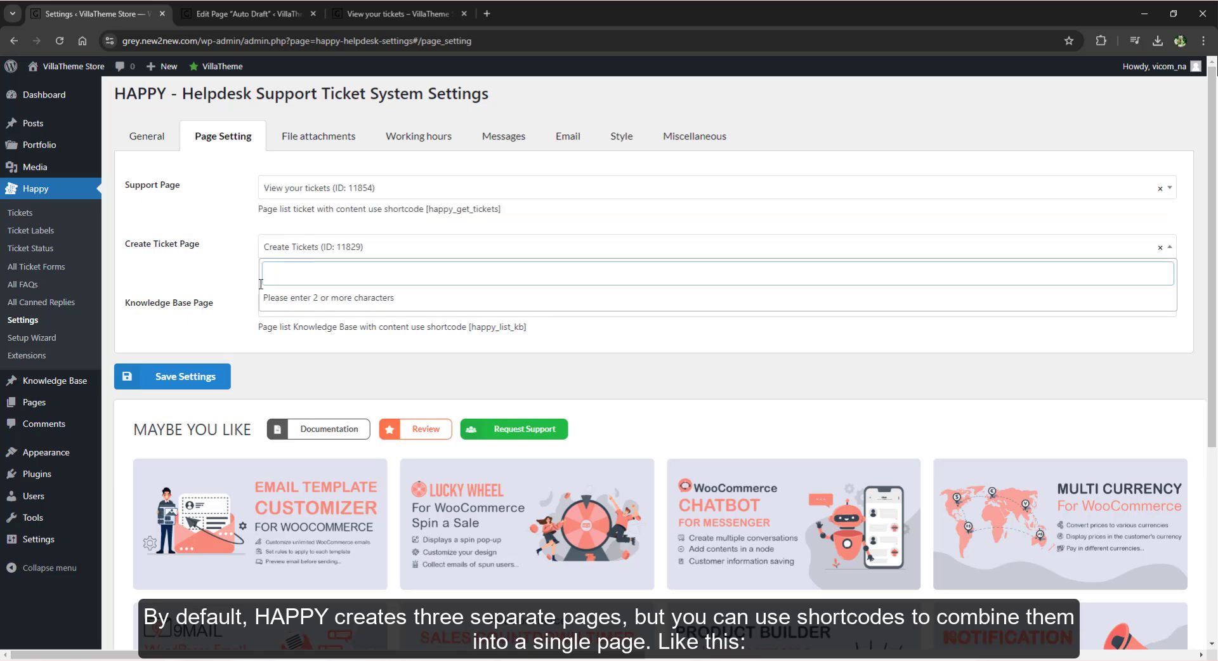
pyautogui.write('View your ticket')
pyautogui.click(286, 298)
pyautogui.click(299, 306)
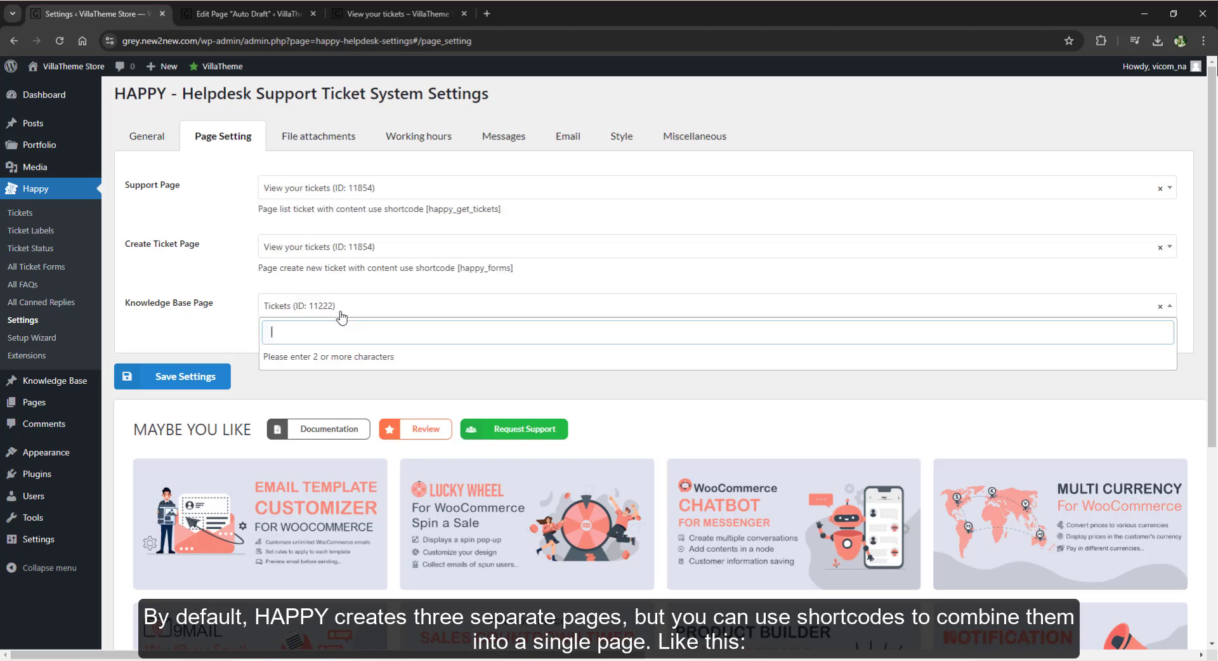
pyautogui.click(273, 305)
# Title the draft page 'Knowledge Base' and add a Shortcode block with [happy_list_kb]
pyautogui.click(252, 14)
pyautogui.moveTo(527, 328); pyautogui.dragTo(469, 328)
pyautogui.hotkey('ctrl', 'c')
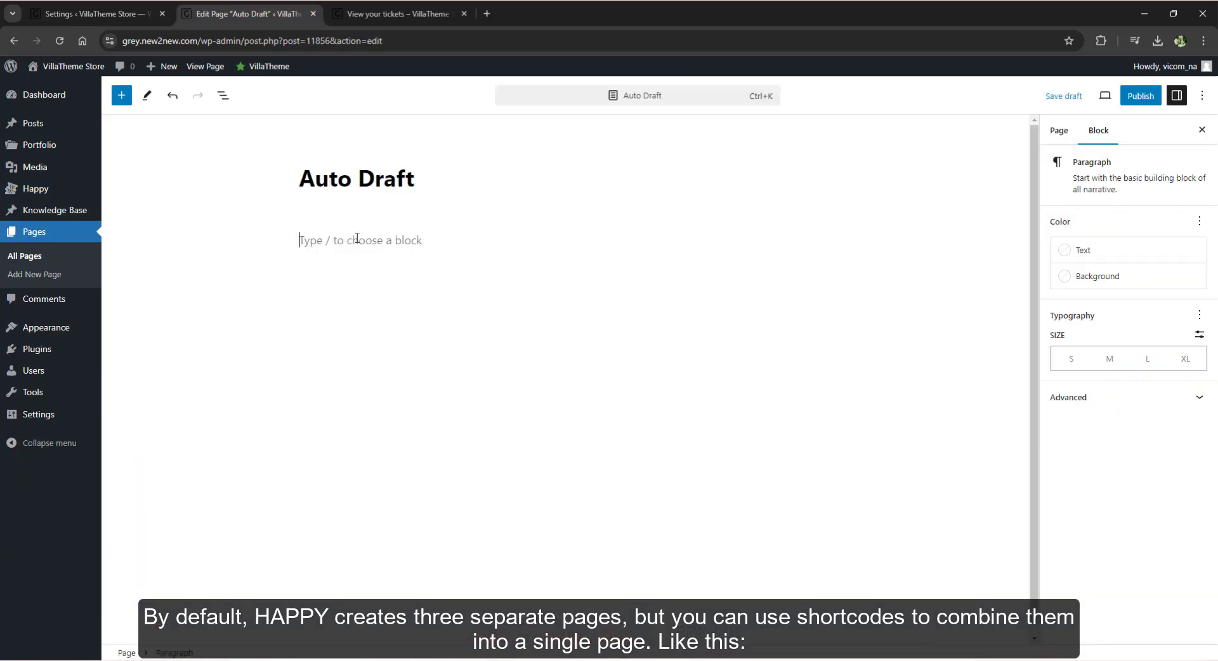
pyautogui.tripleClick(347, 178)
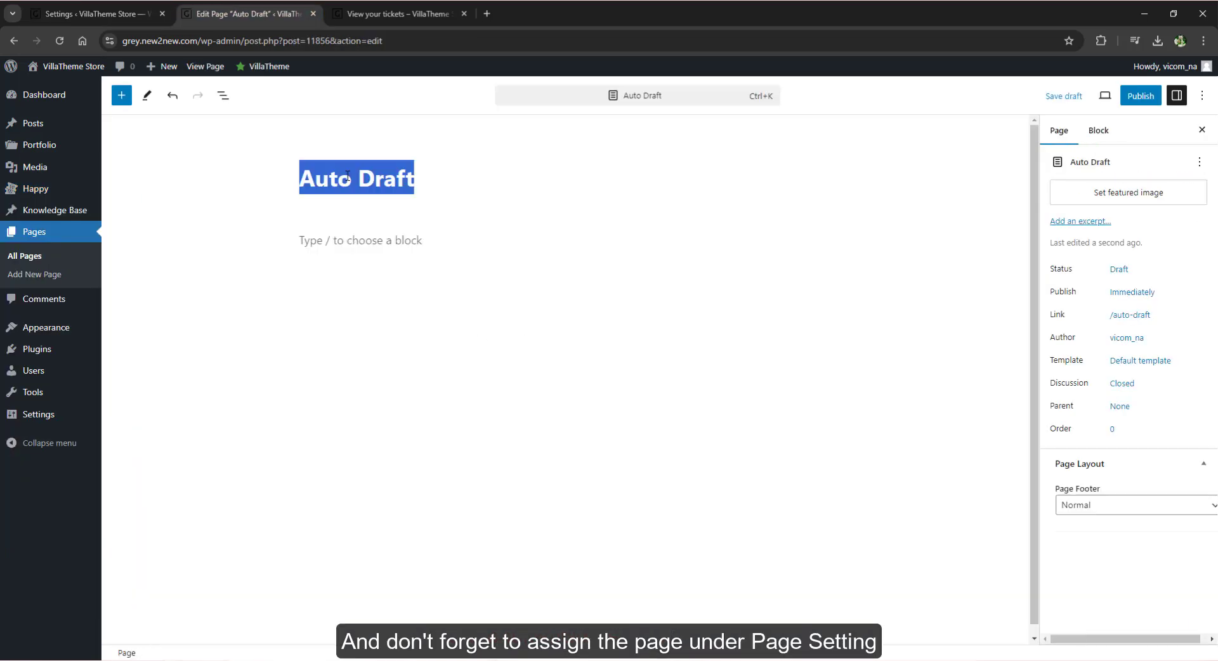
pyautogui.write('Knowledge Base')
pyautogui.click(376, 240)
pyautogui.write('/')
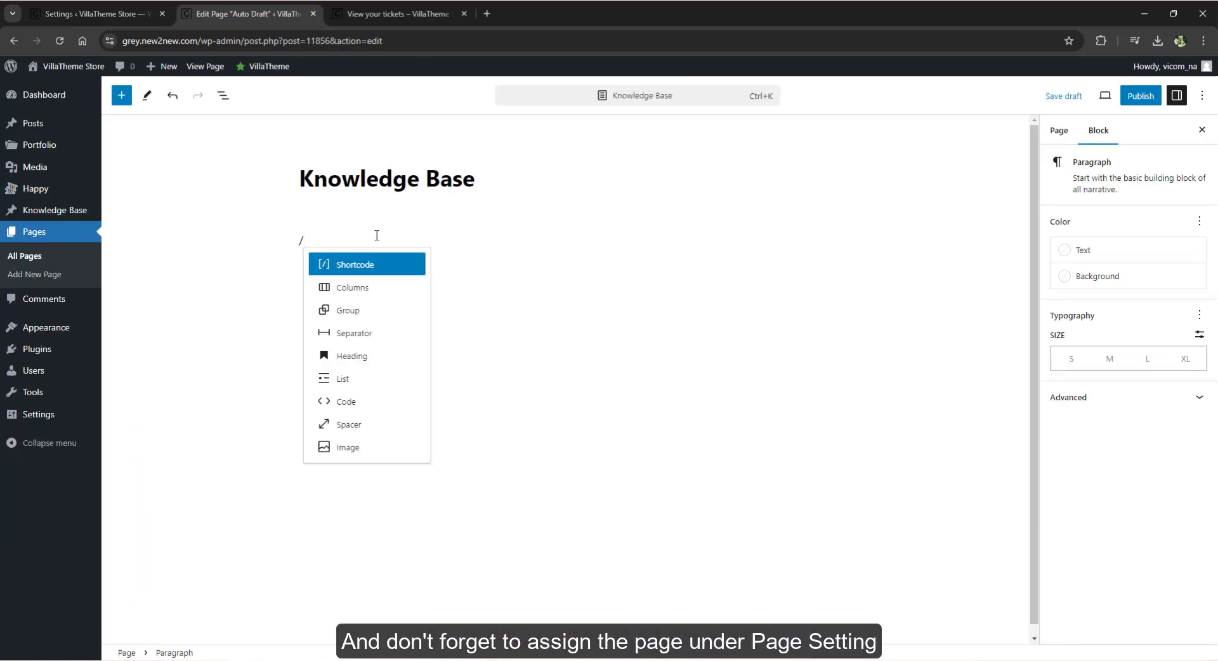
pyautogui.press('Return')
pyautogui.hotkey('ctrl', 'v')
# Publish the Knowledge Base page and check it in the site menu
pyautogui.click(1139, 96)
pyautogui.click(1107, 97)
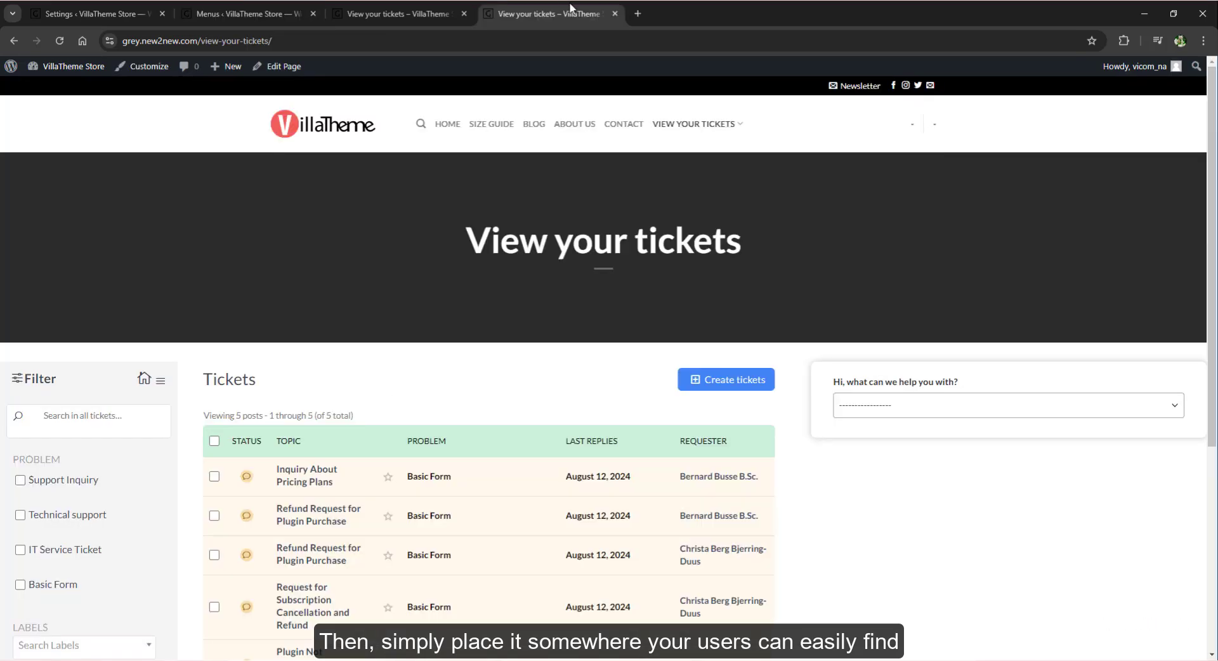
pyautogui.moveTo(717, 125)
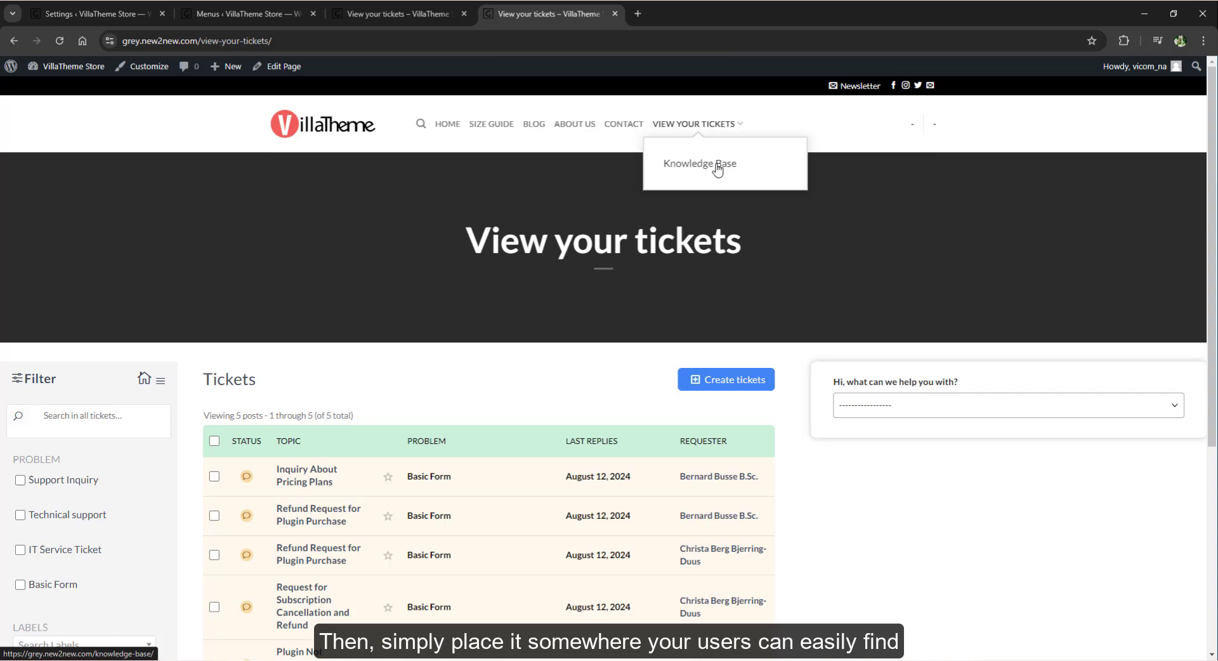
pyautogui.scroll(-3, 955, 352)
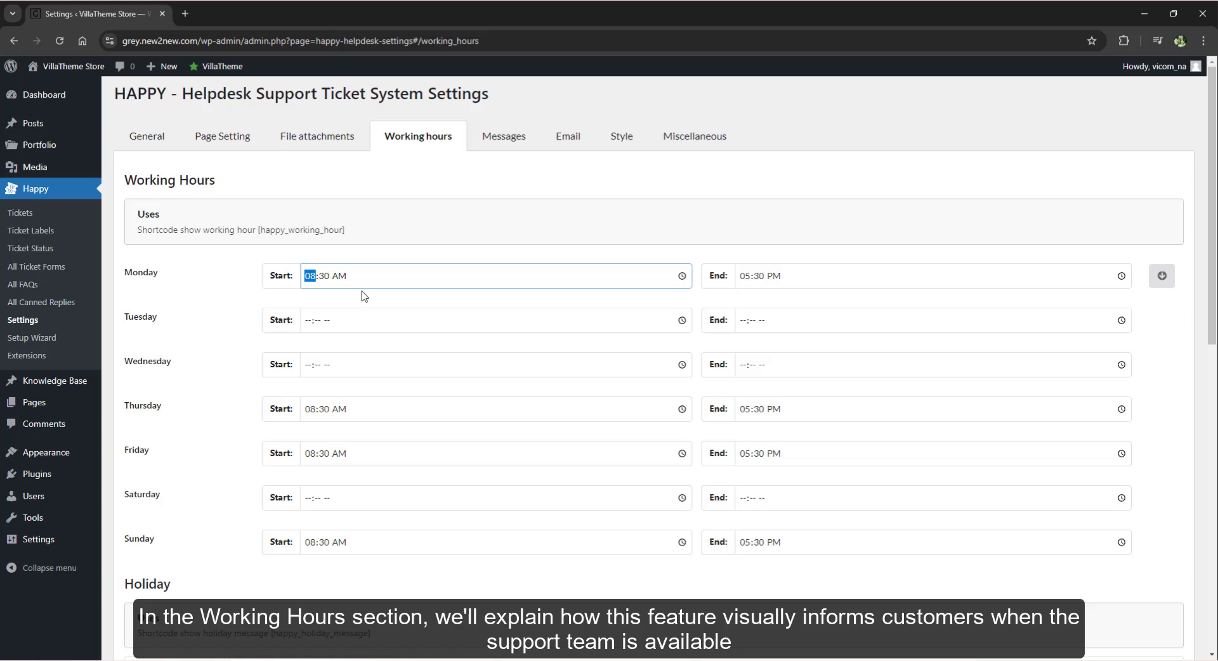
# Set Monday to 08:30 AM–05:30 PM and apply those hours to every day
pyautogui.write('0450')
pyautogui.click(682, 276)
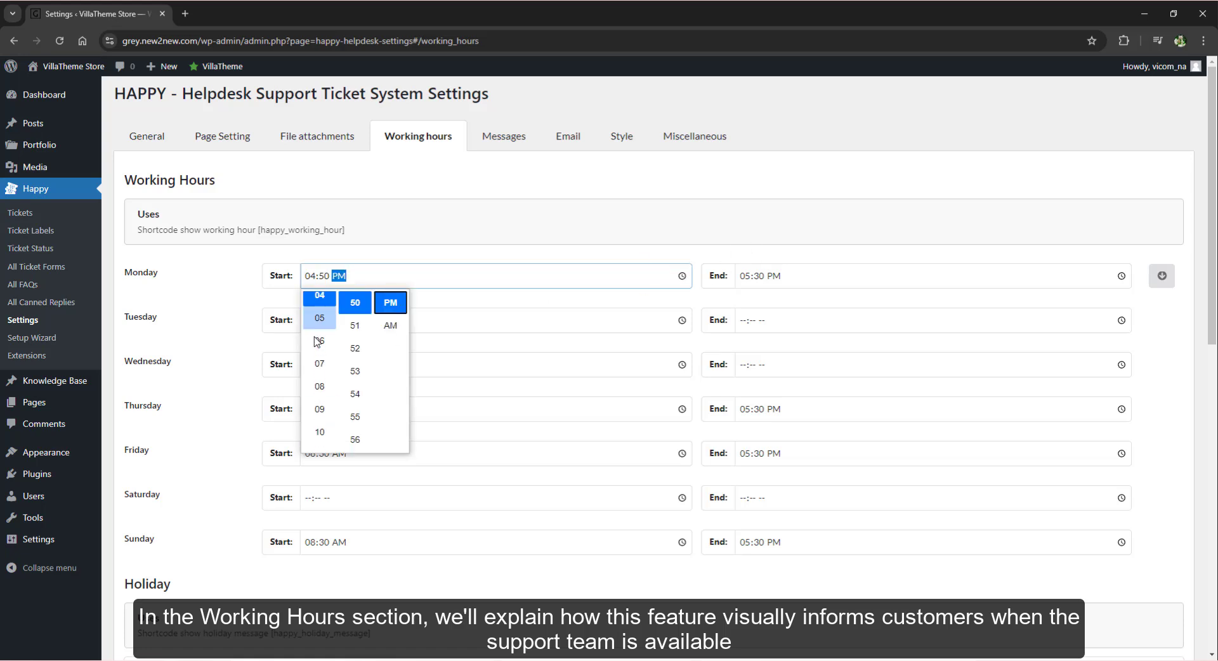
pyautogui.click(306, 392)
pyautogui.scroll(5, 355, 335)
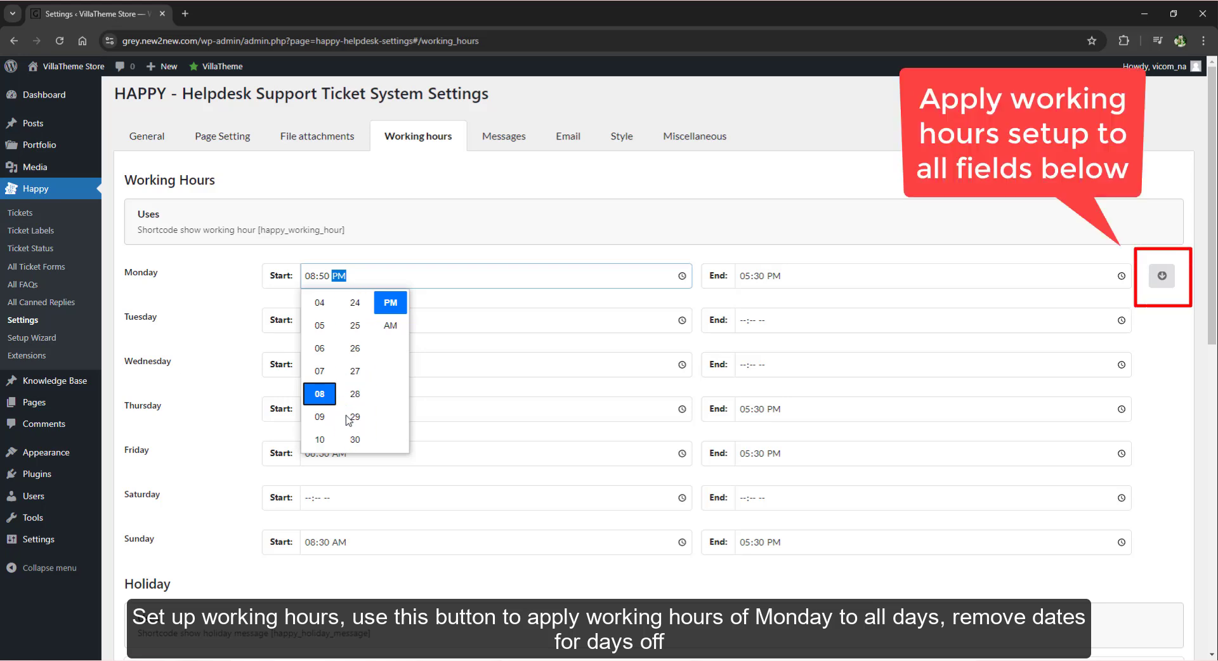
pyautogui.click(355, 440)
pyautogui.click(390, 325)
pyautogui.click(850, 277)
pyautogui.click(759, 276)
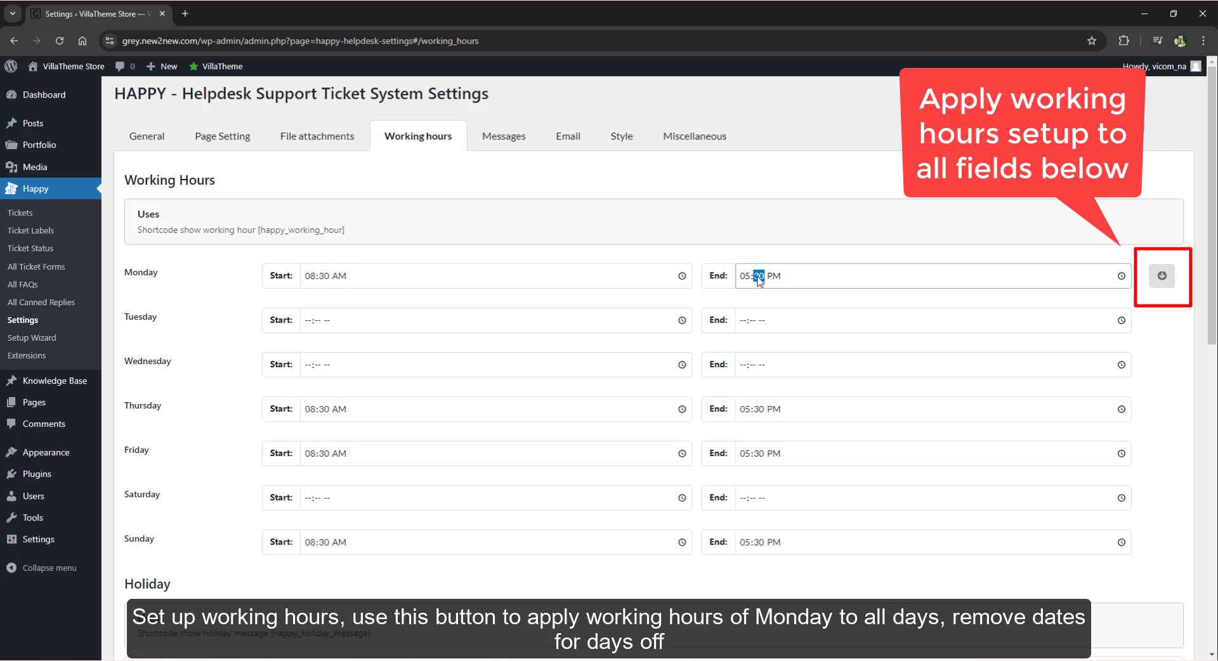
pyautogui.click(1120, 277)
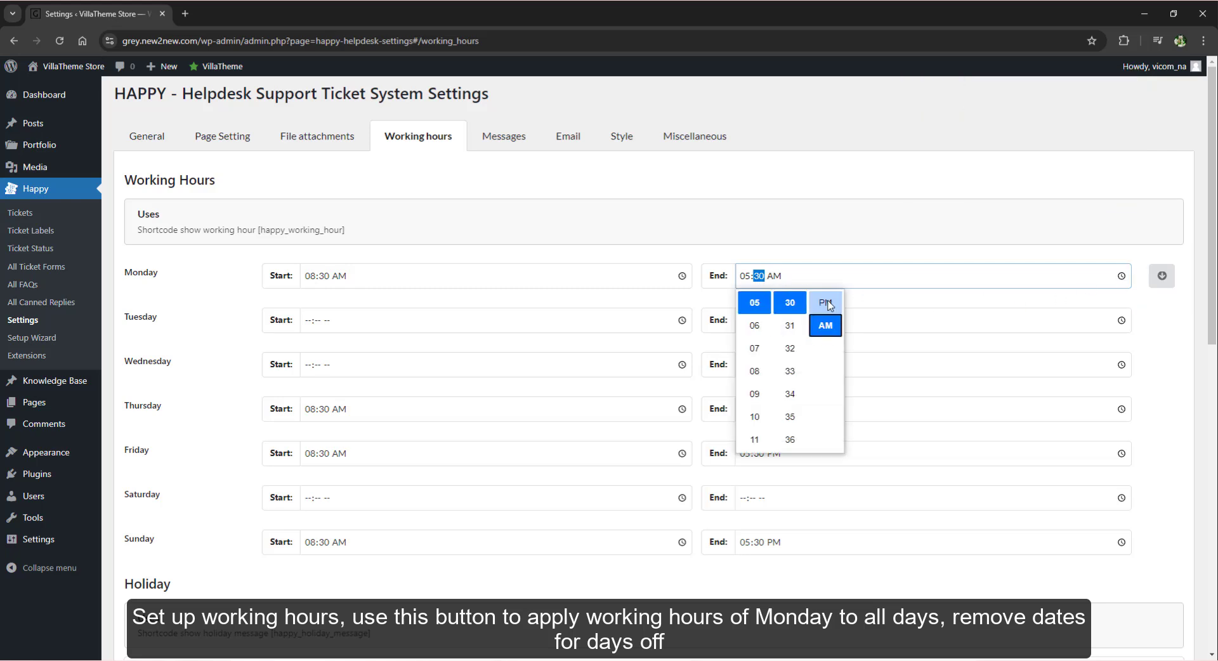
pyautogui.click(1163, 279)
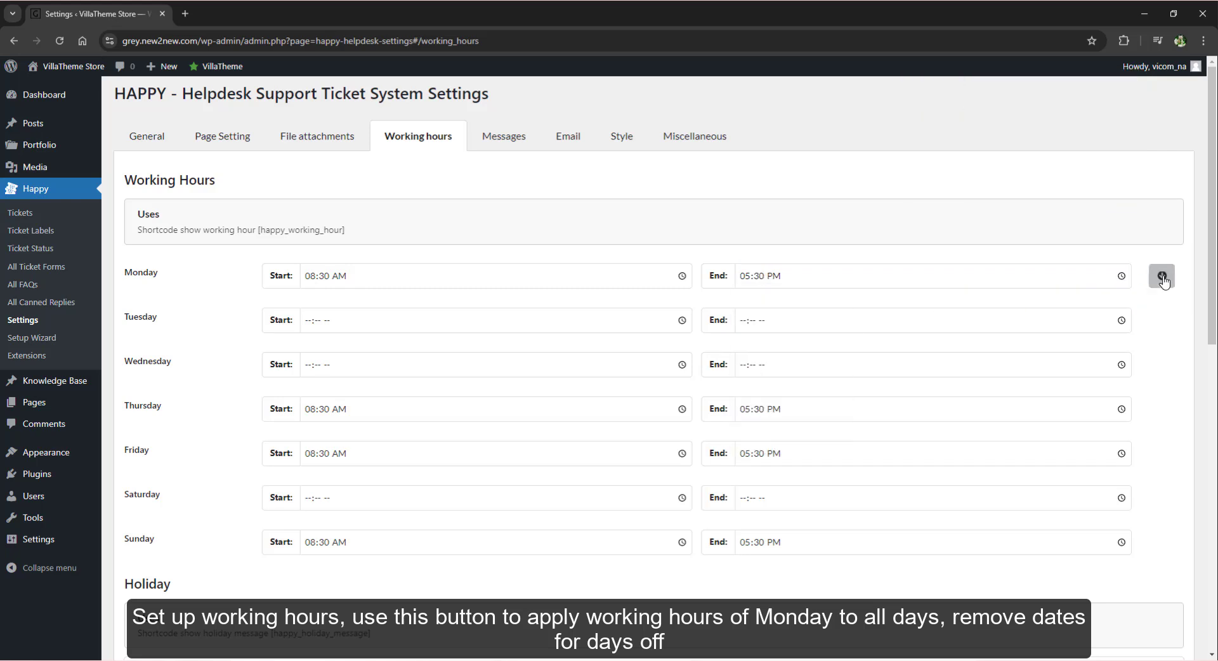
# Clear the Saturday and Sunday opening and closing times
pyautogui.click(310, 501)
pyautogui.press('Tab')
pyautogui.press('Delete')
pyautogui.press('Tab')
pyautogui.press('Delete')
pyautogui.press('Tab')
pyautogui.press('Delete')
pyautogui.press('Tab')
pyautogui.press('Delete')
pyautogui.press('Tab')
pyautogui.press('Delete')
pyautogui.press('Tab')
pyautogui.press('Delete')
pyautogui.press('Tab')
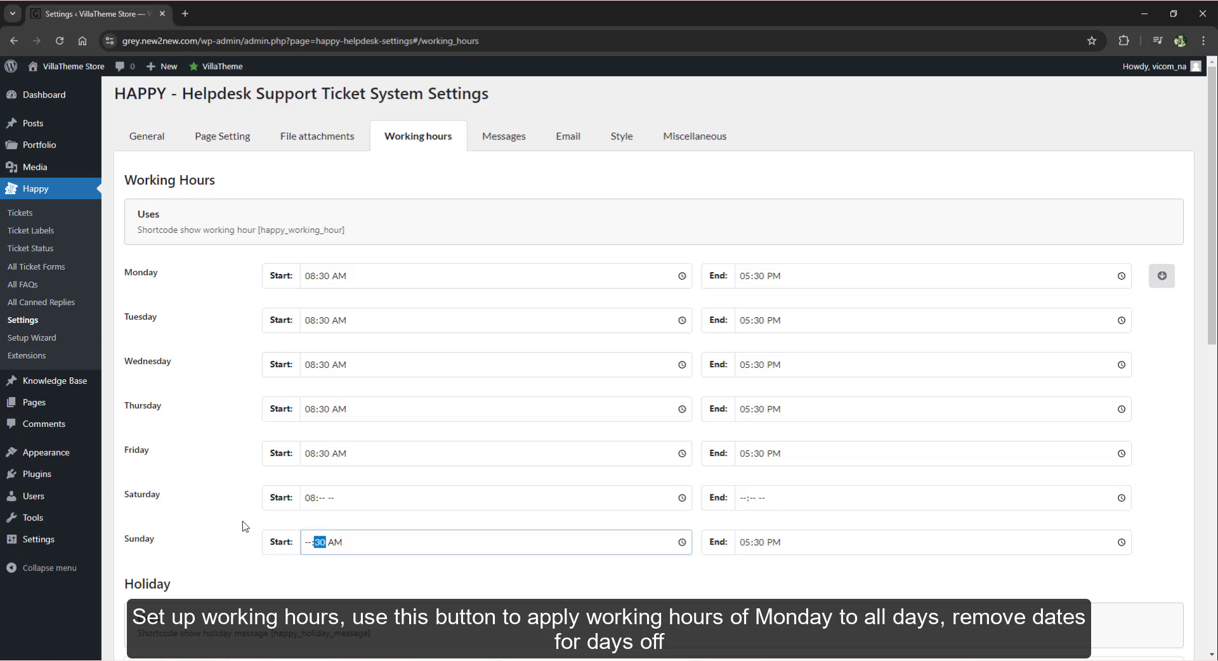
pyautogui.press('Delete')
pyautogui.press('Tab')
pyautogui.press('Delete')
pyautogui.press('Tab')
pyautogui.press('Delete')
pyautogui.press('Tab')
pyautogui.press('Delete')
pyautogui.press('Tab')
pyautogui.click(311, 498)
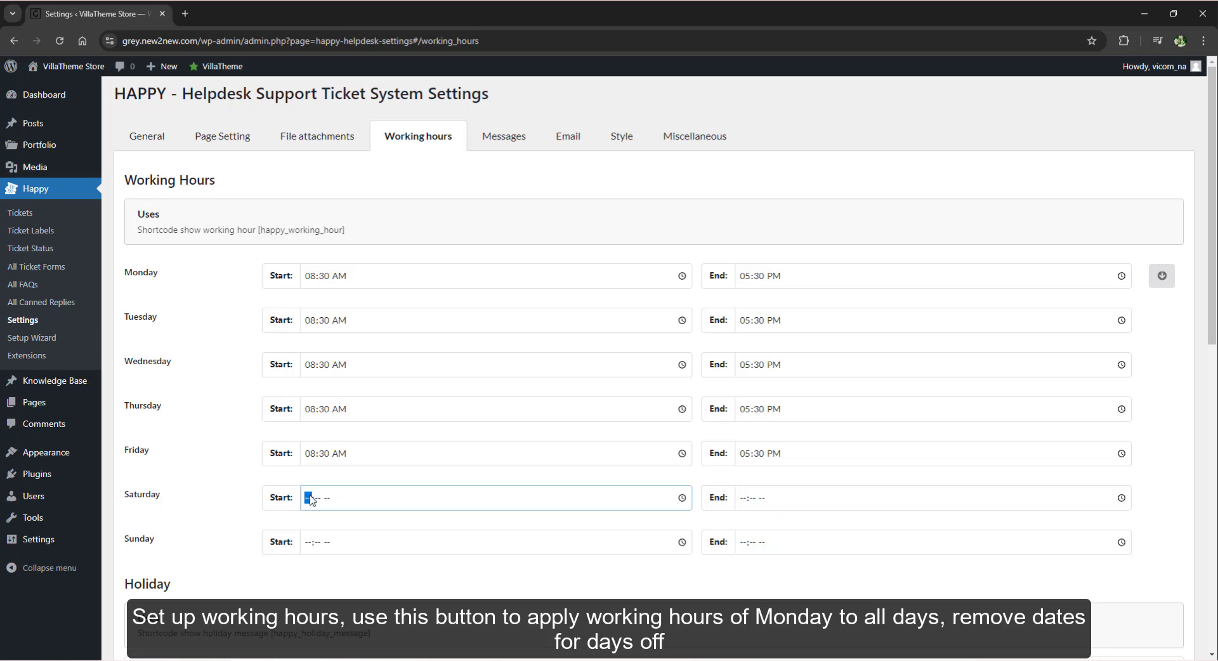
pyautogui.click(219, 480)
# Delete the old New Year eve holiday
pyautogui.scroll(-4, 219, 480)
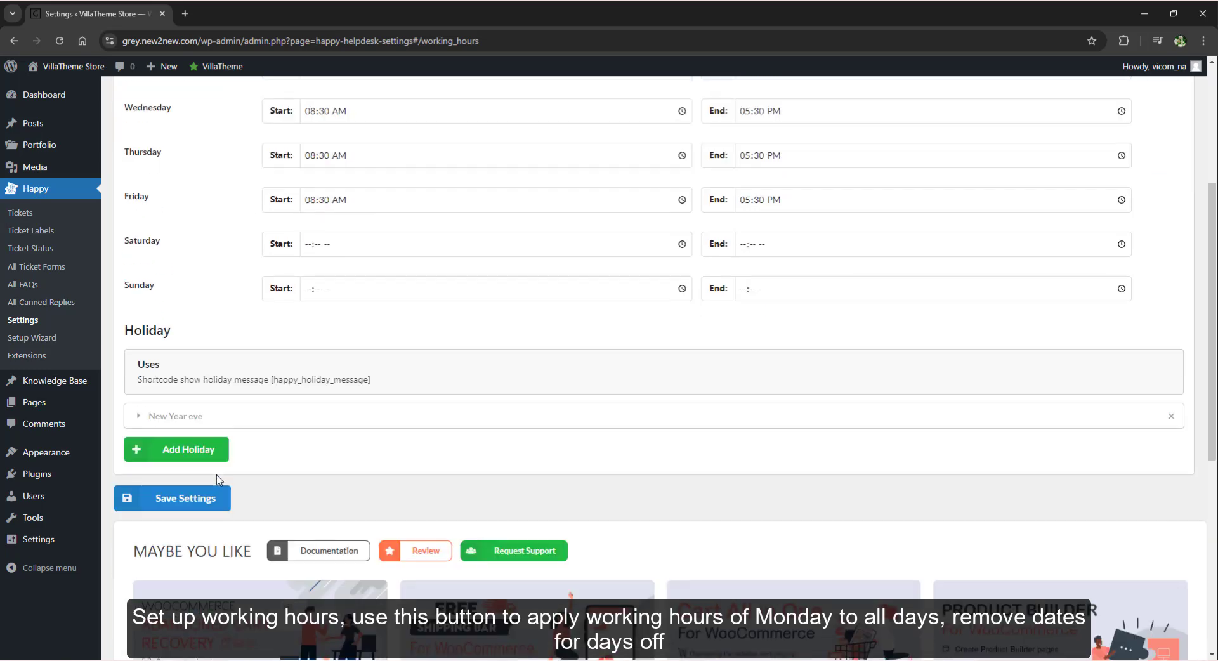
pyautogui.click(322, 417)
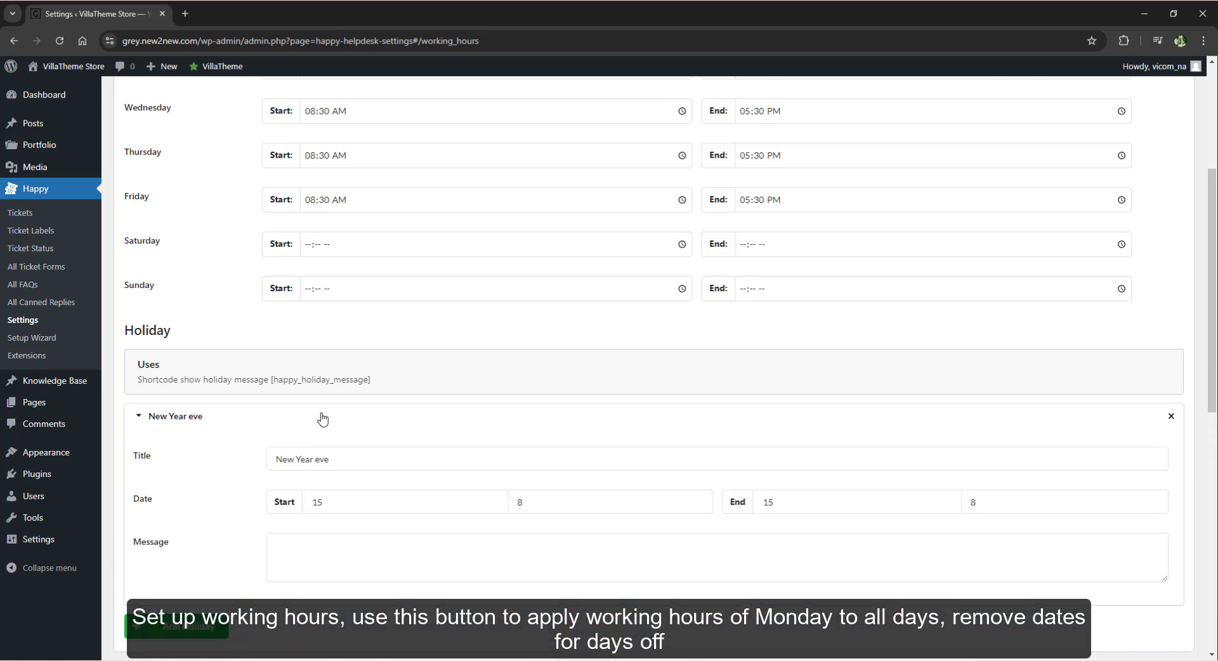
pyautogui.click(1172, 420)
# Add a holiday titled 'New Year Eve' running from 1/1 to 3/1
pyautogui.scroll(4, 433, 493)
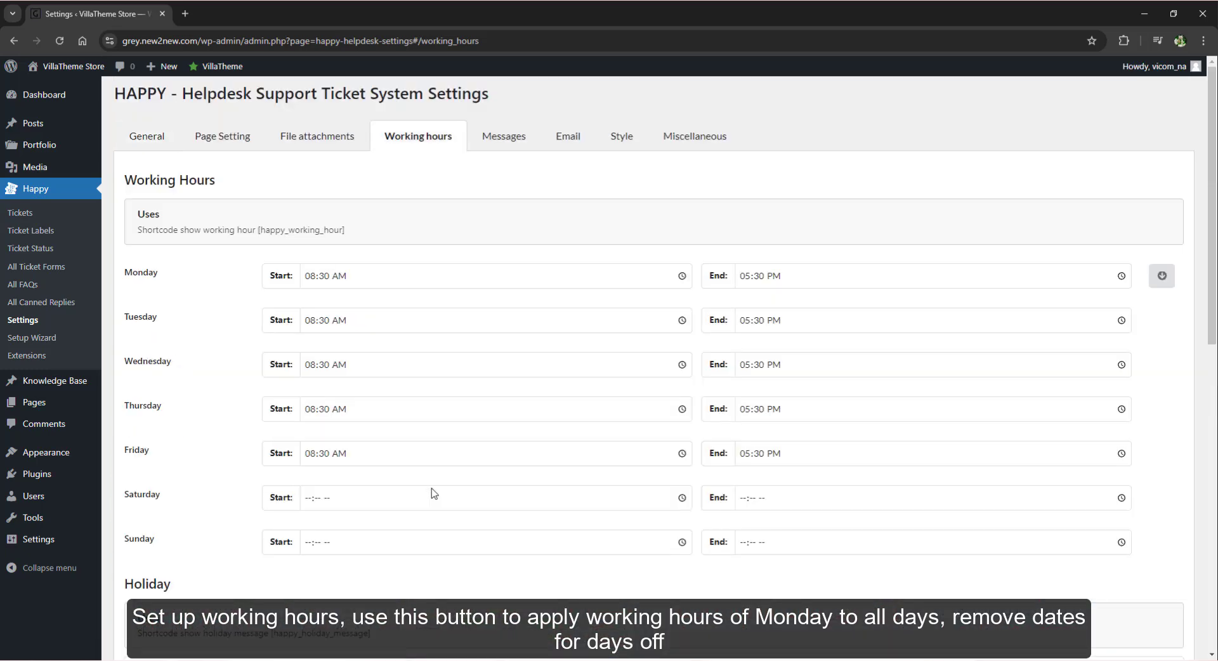
pyautogui.scroll(-4, 434, 493)
pyautogui.scroll(4, 484, 481)
pyautogui.scroll(-4, 436, 522)
pyautogui.click(326, 416)
pyautogui.click(306, 457)
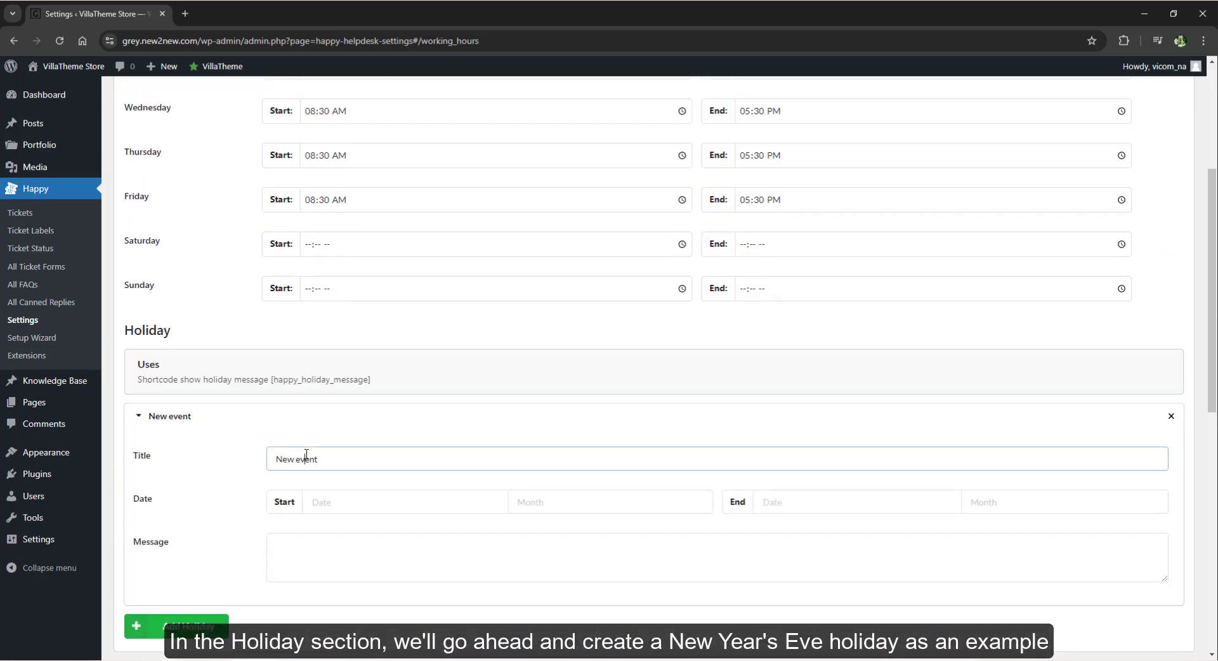
pyautogui.tripleClick(302, 467)
pyautogui.write('N')
pyautogui.click(307, 508)
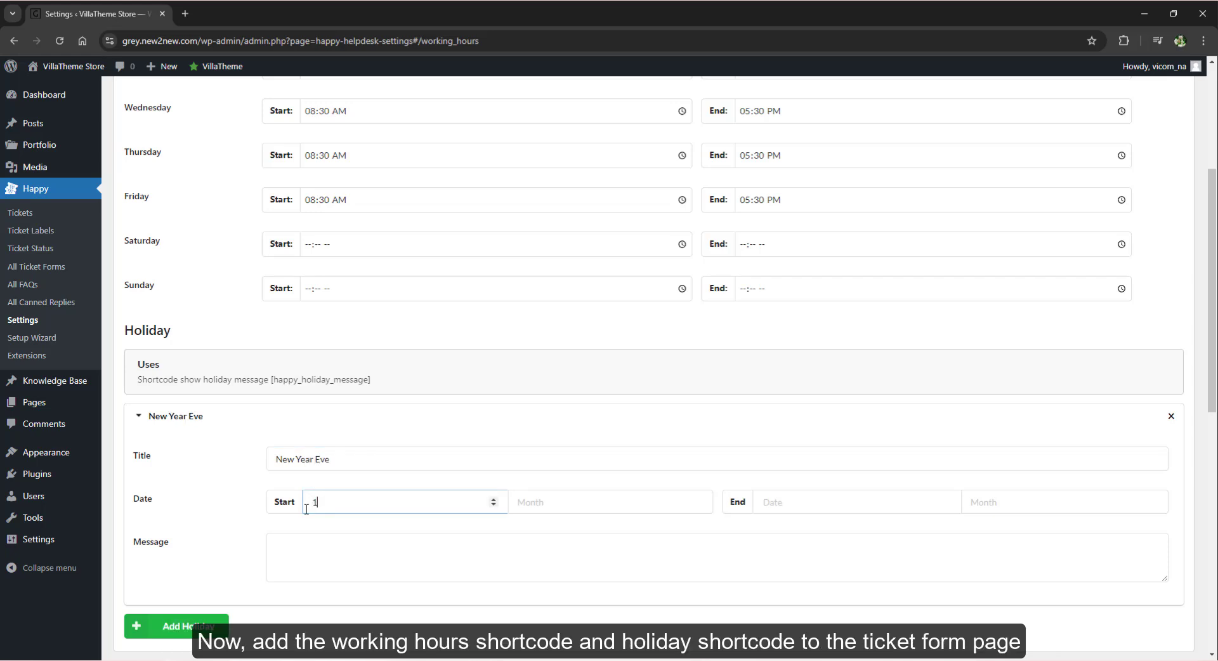
pyautogui.click(544, 501)
pyautogui.write('1')
pyautogui.click(819, 503)
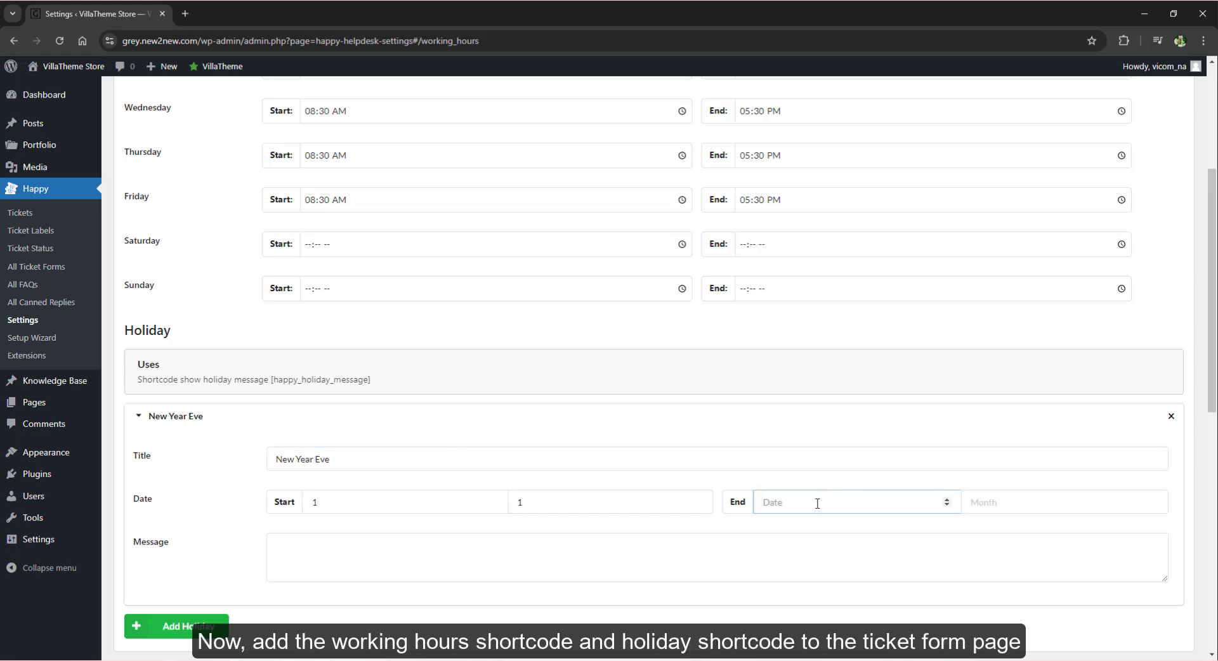
pyautogui.write('3')
pyautogui.click(1155, 502)
pyautogui.write('1')
# Paste the office-closed message into the holiday and save the settings
pyautogui.click(686, 549)
pyautogui.write('The office is closed for the New Year holiday. We will return on Jan 3rd. Happy New Year!')
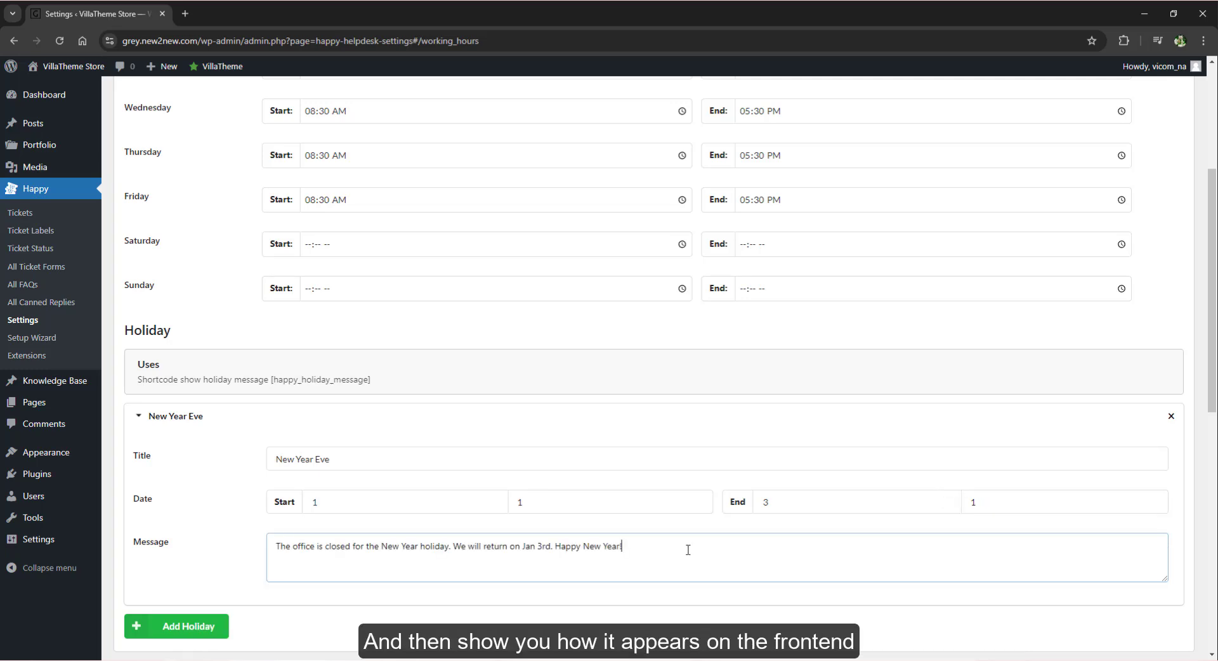
pyautogui.scroll(-3, 394, 530)
pyautogui.click(189, 483)
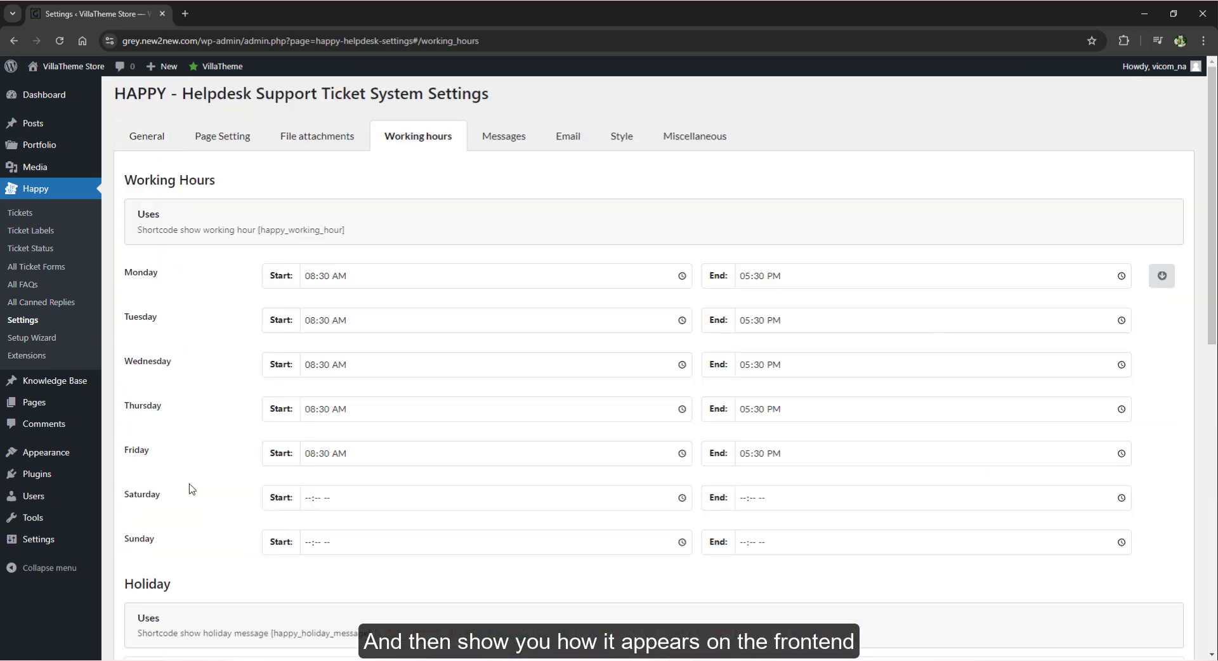
# Copy [happy_working_hour] and add it as a Shortcode block on the View your tickets page
pyautogui.moveTo(346, 230); pyautogui.dragTo(258, 230)
pyautogui.rightClick(258, 232)
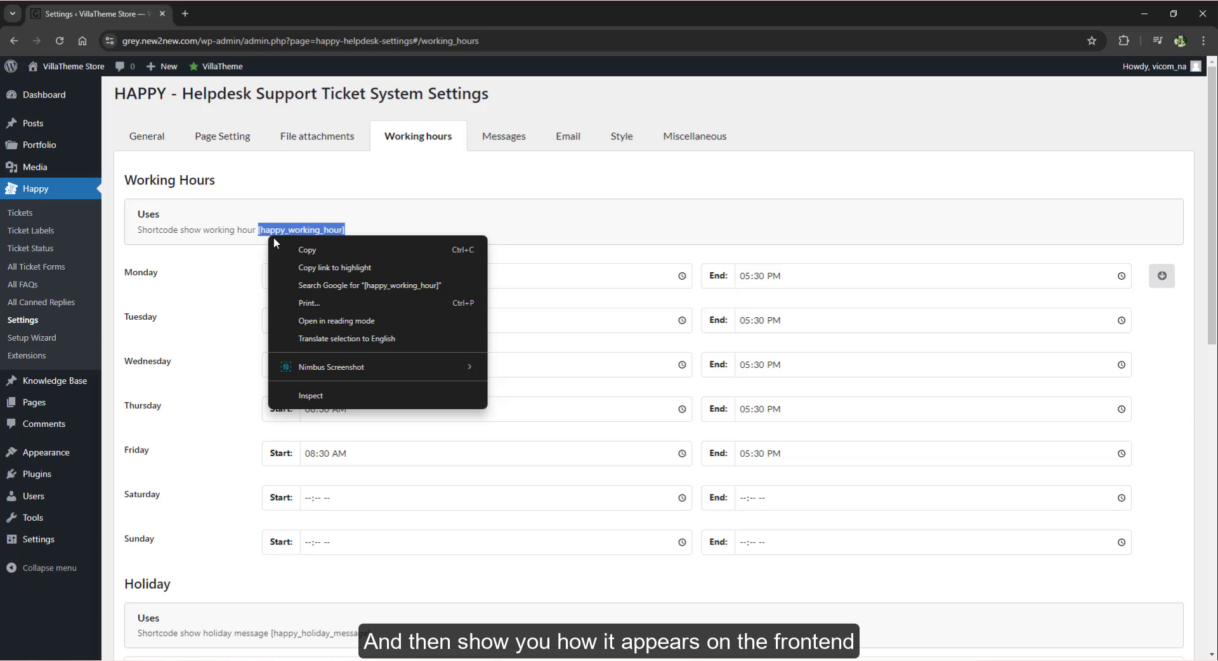
pyautogui.click(286, 248)
pyautogui.middleClick(61, 409)
pyautogui.scroll(-15, 190, 444)
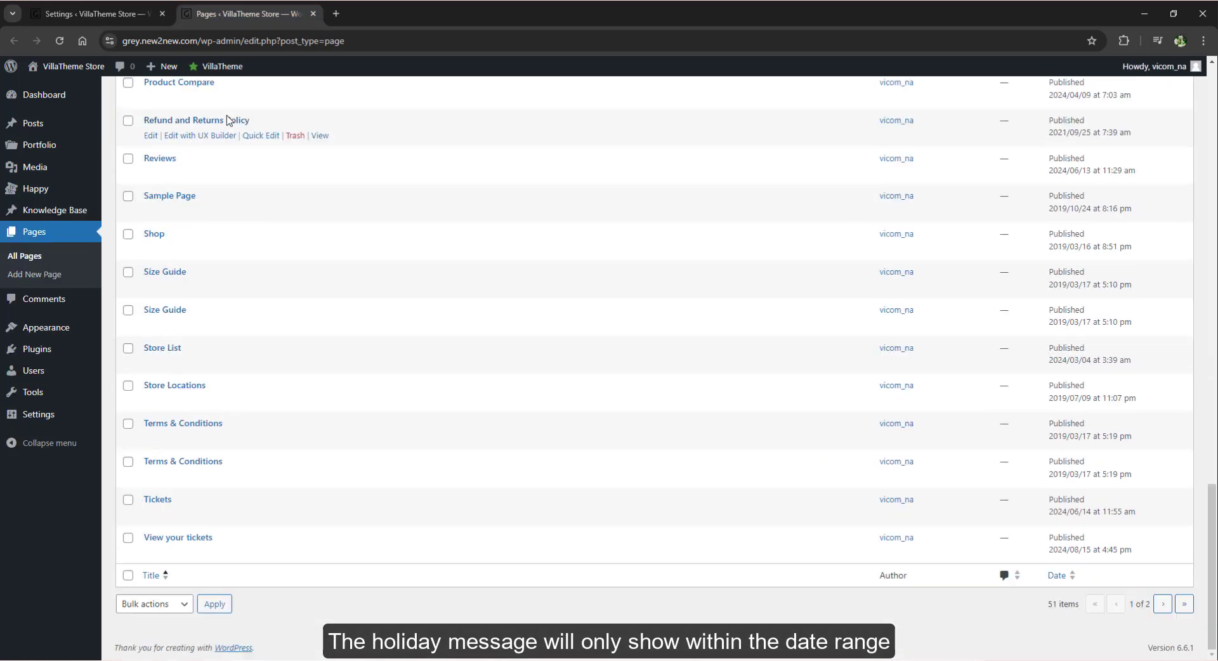
pyautogui.click(174, 538)
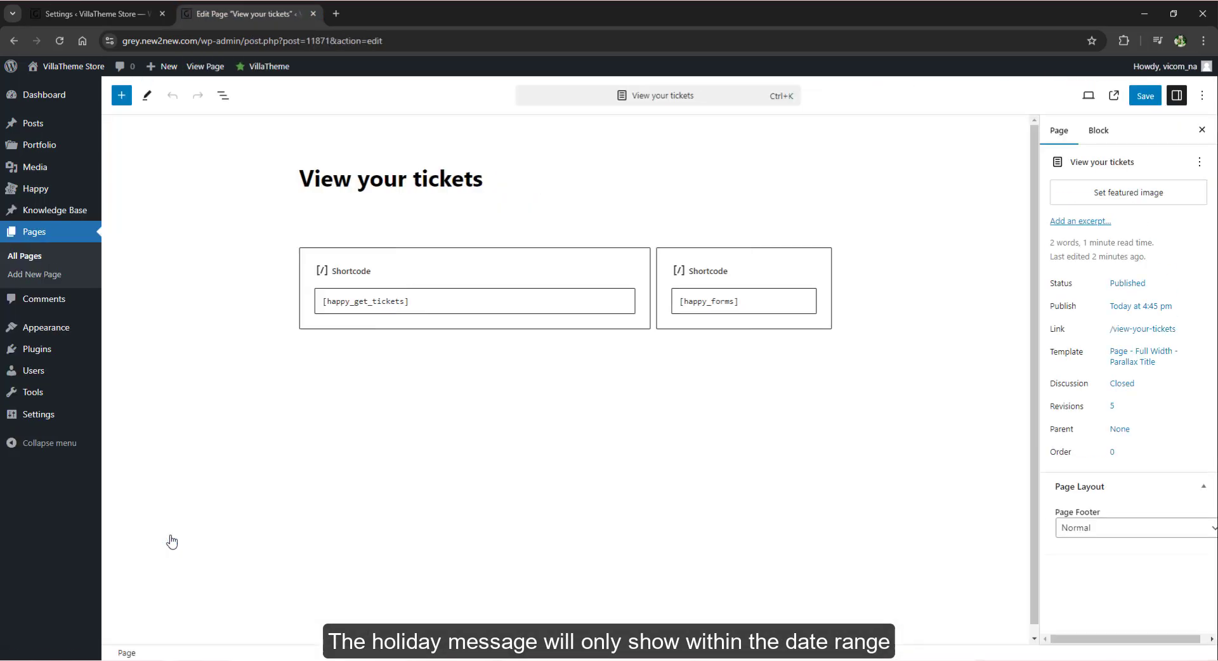
pyautogui.click(410, 377)
pyautogui.write('/')
pyautogui.press('Return')
pyautogui.hotkey('ctrl', 'v')
# Duplicate the shortcode block and replace its content with [happy_holiday_message]
pyautogui.click(390, 344)
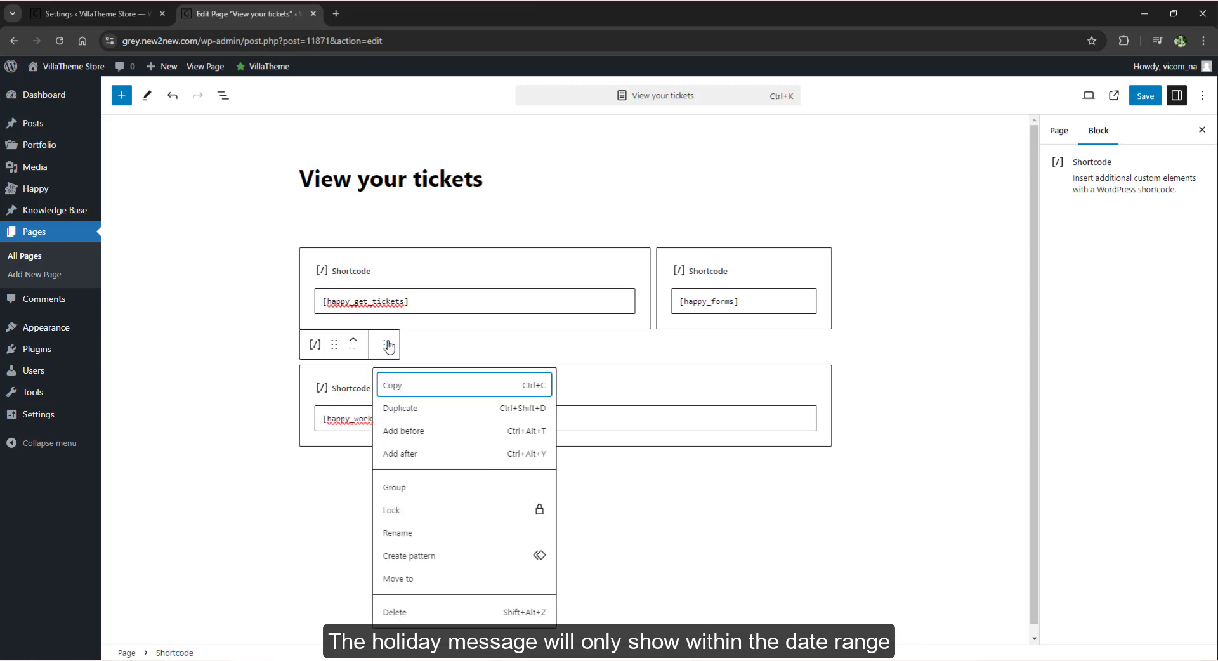
pyautogui.click(393, 412)
pyautogui.hotkey('ctrl', 'pageup')
pyautogui.scroll(-3, 221, 286)
pyautogui.moveTo(372, 439); pyautogui.dragTo(271, 439)
pyautogui.hotkey('ctrl', 'c')
pyautogui.hotkey('ctrl', 'pagedown')
pyautogui.hotkey('ctrl', 'a')
pyautogui.hotkey('ctrl', 'v')
pyautogui.click(266, 381)
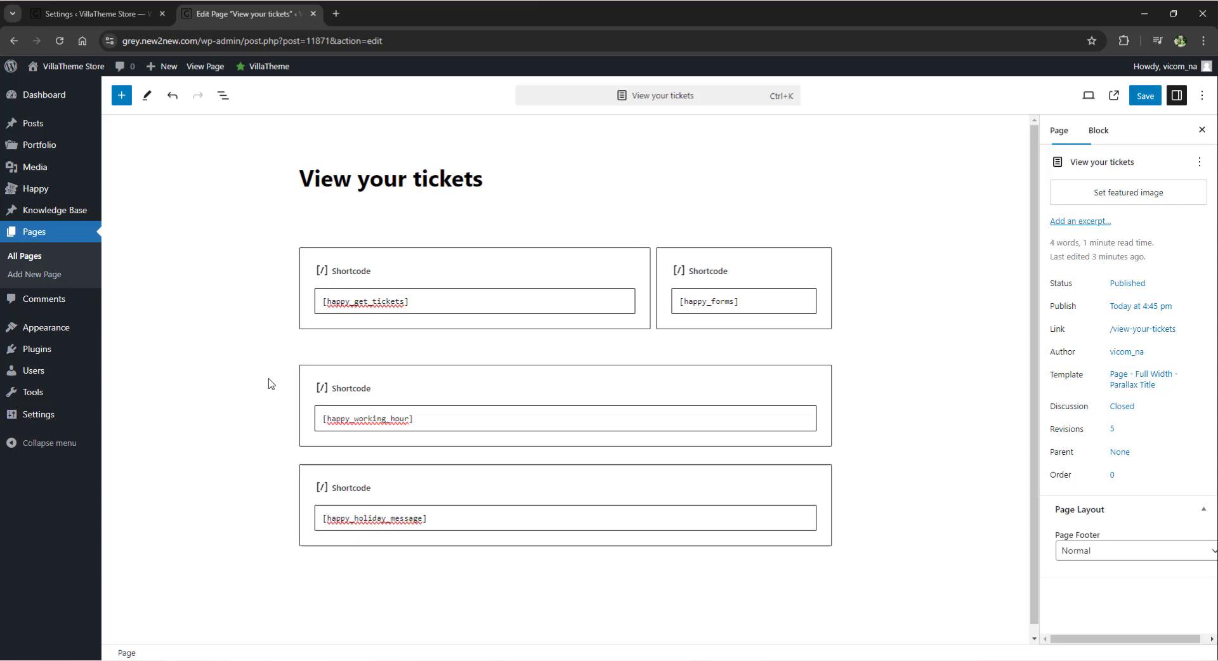
# Move the ticket columns below the shortcodes, save the page and view it live
pyautogui.click(308, 279)
pyautogui.click(314, 222)
pyautogui.moveTo(337, 199); pyautogui.dragTo(348, 563)
pyautogui.click(1144, 96)
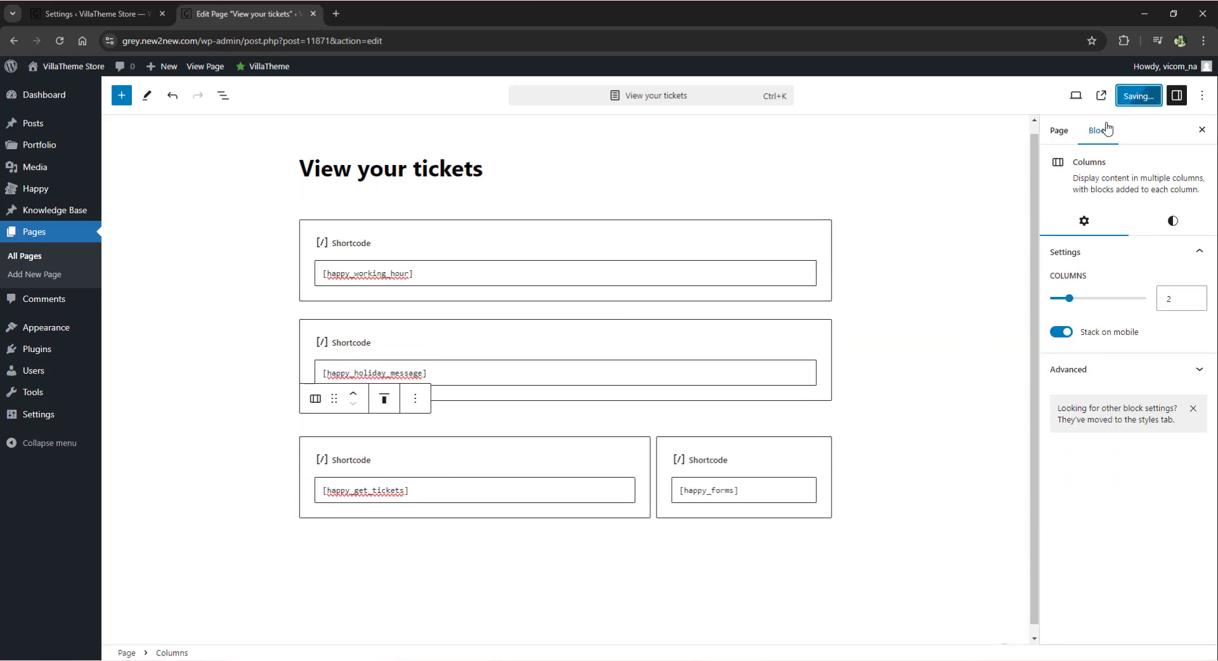
pyautogui.click(1102, 95)
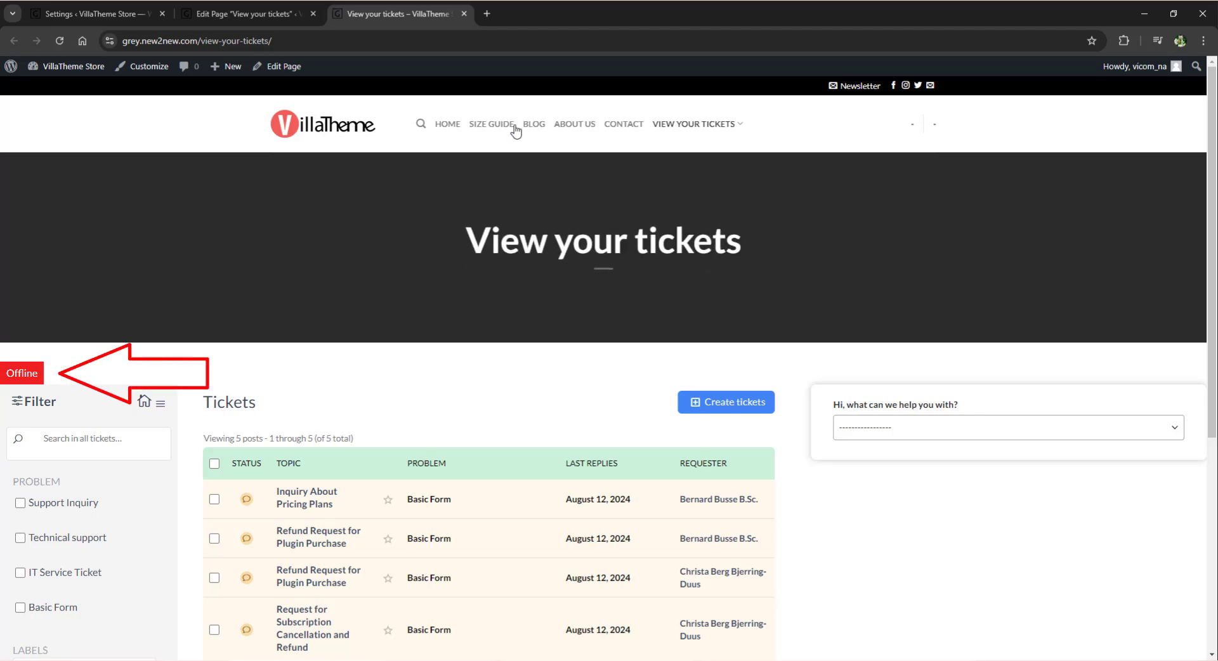
# Change Monday's closing time, apply it to every day, and save the working hours
pyautogui.click(133, 13)
pyautogui.scroll(3, 603, 292)
pyautogui.click(741, 279)
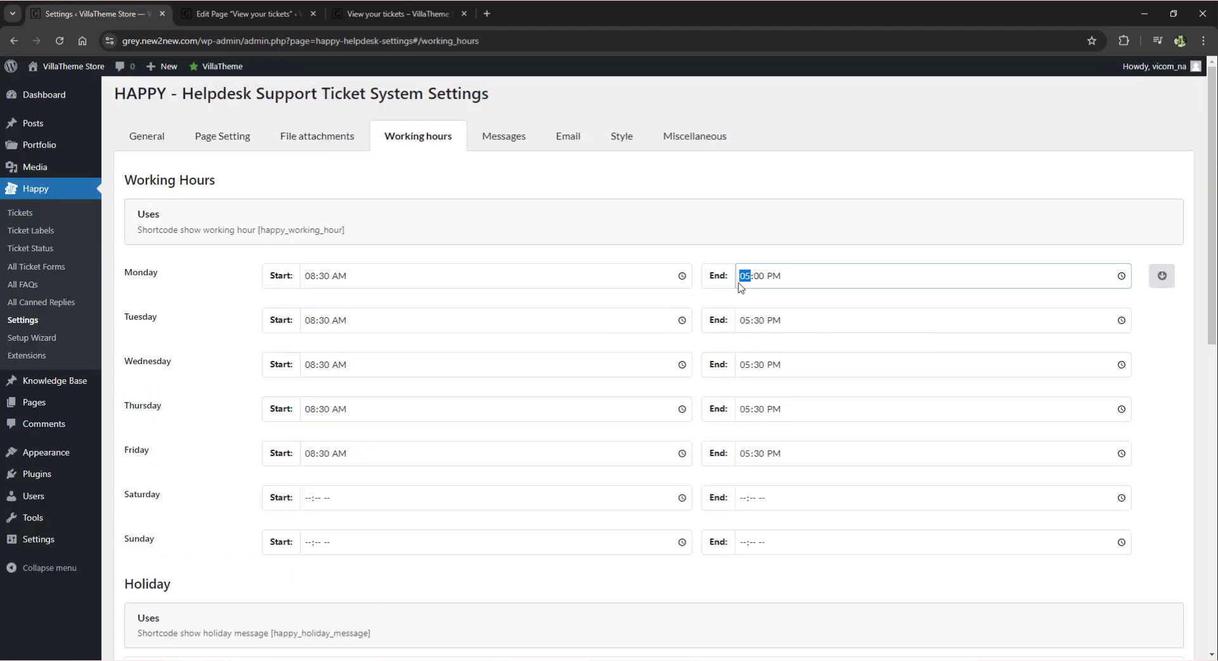
pyautogui.write('060')
pyautogui.click(1163, 276)
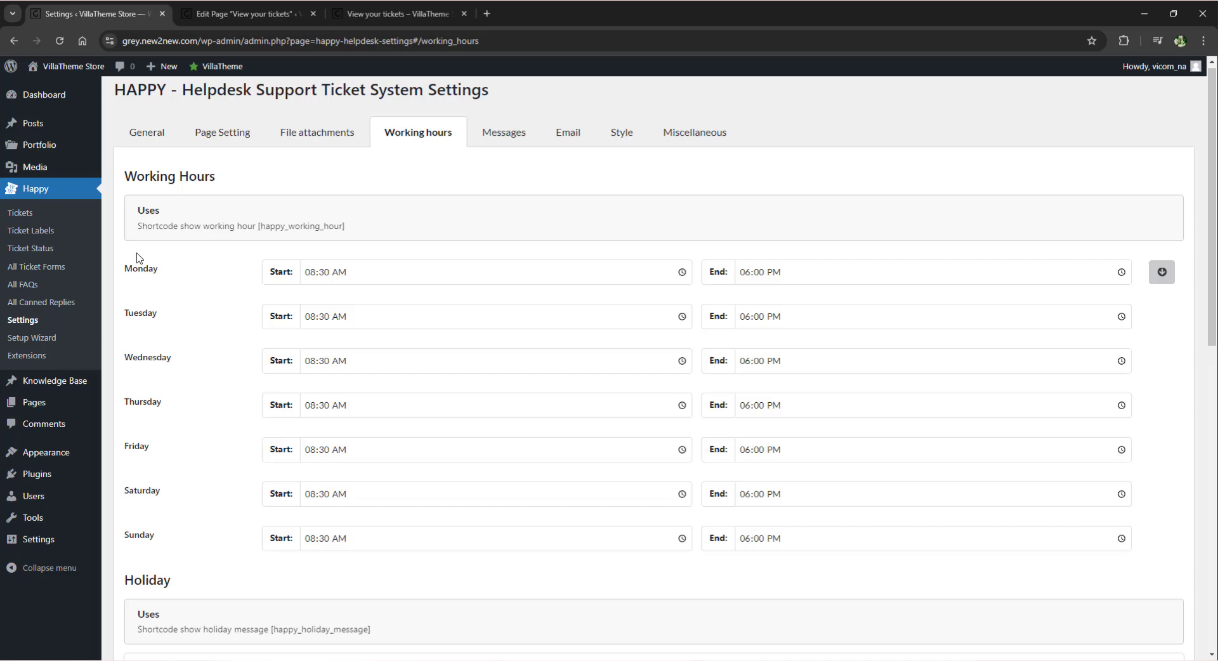
pyautogui.scroll(-4, 169, 444)
pyautogui.click(169, 498)
# Check the live tickets page status and look at the site's general settings
pyautogui.click(400, 13)
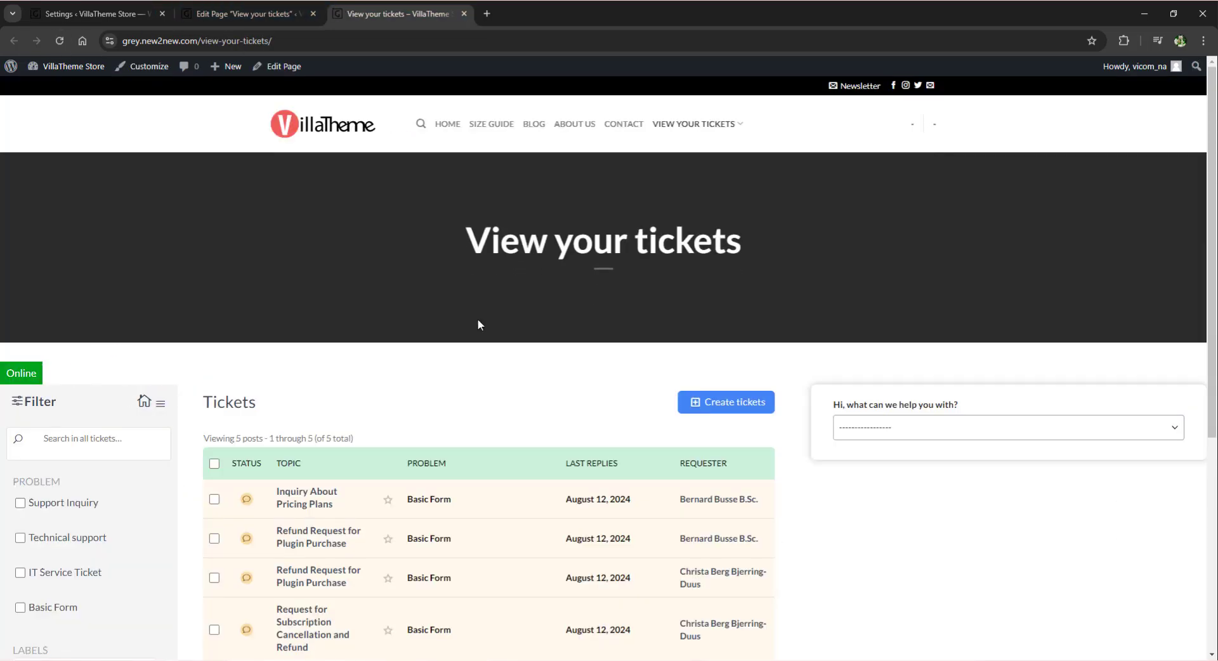
pyautogui.click(248, 13)
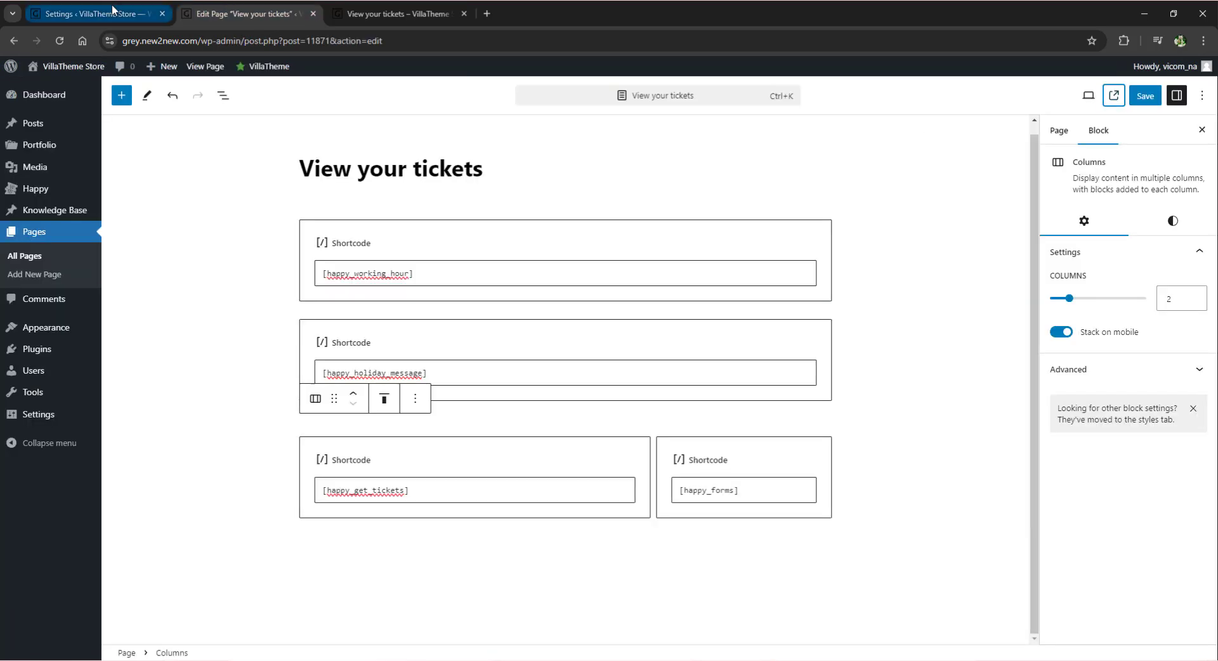
pyautogui.click(39, 413)
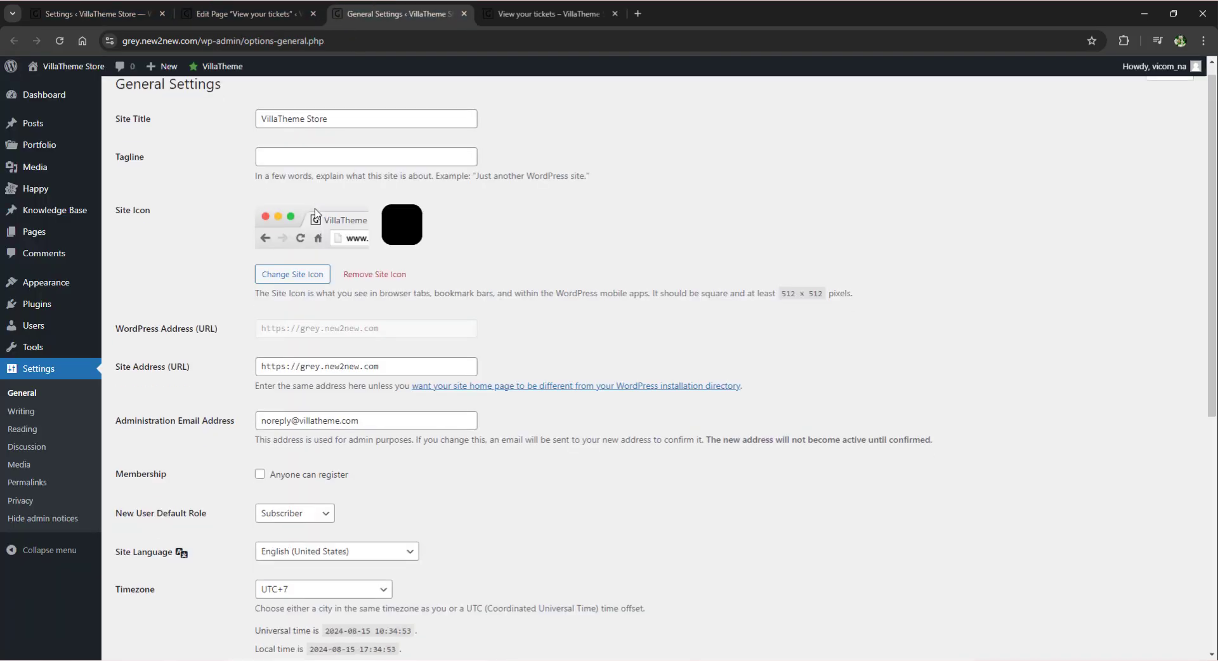
pyautogui.scroll(-5, 317, 215)
# Change the New Year Eve holiday to start 15/8 with end day 15, and save
pyautogui.click(127, 14)
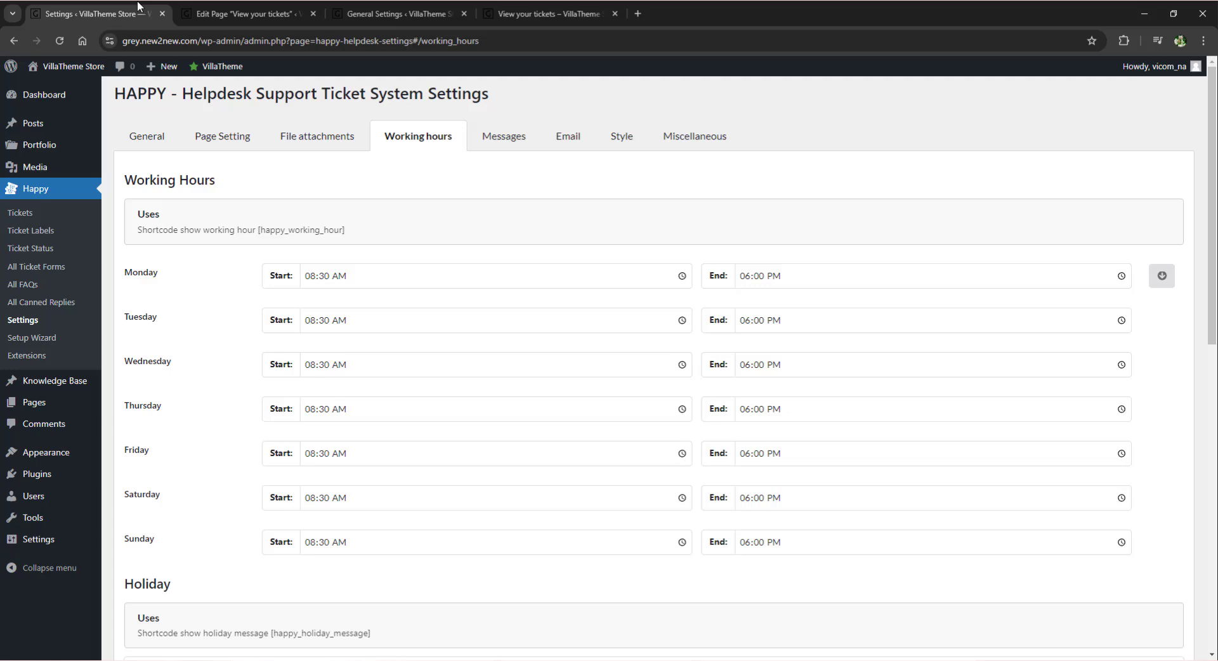
pyautogui.scroll(-5, 269, 345)
pyautogui.click(269, 351)
pyautogui.click(334, 447)
pyautogui.write('5')
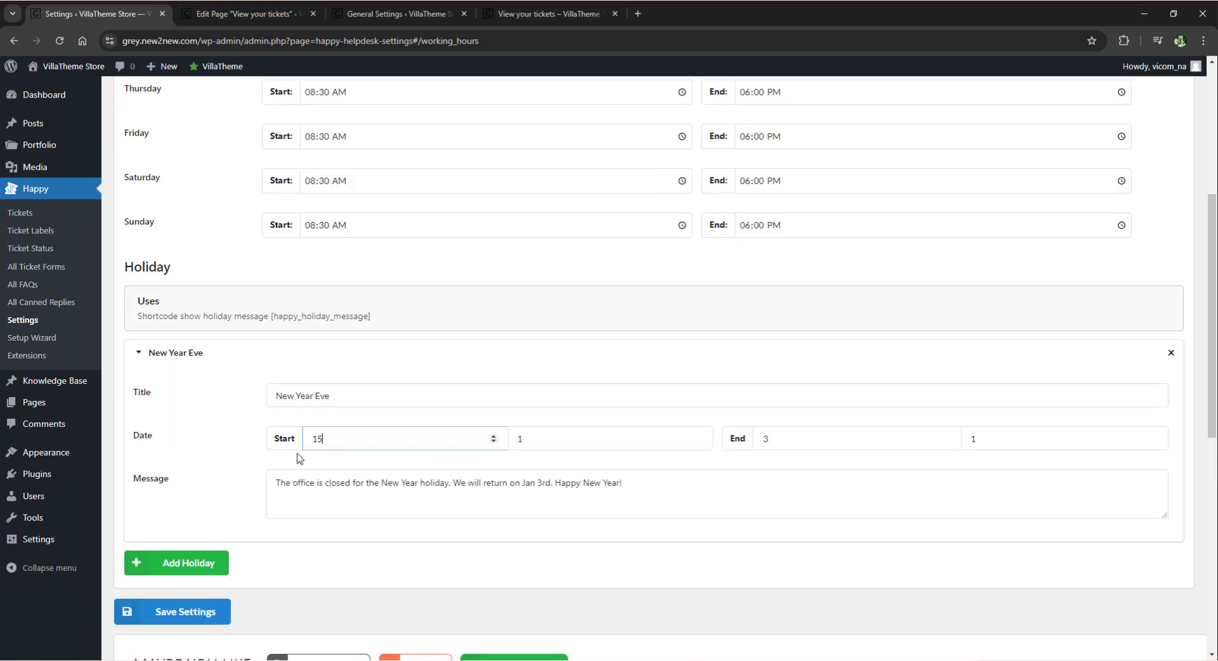
pyautogui.click(520, 445)
pyautogui.write('8')
pyautogui.doubleClick(762, 439)
pyautogui.write('15')
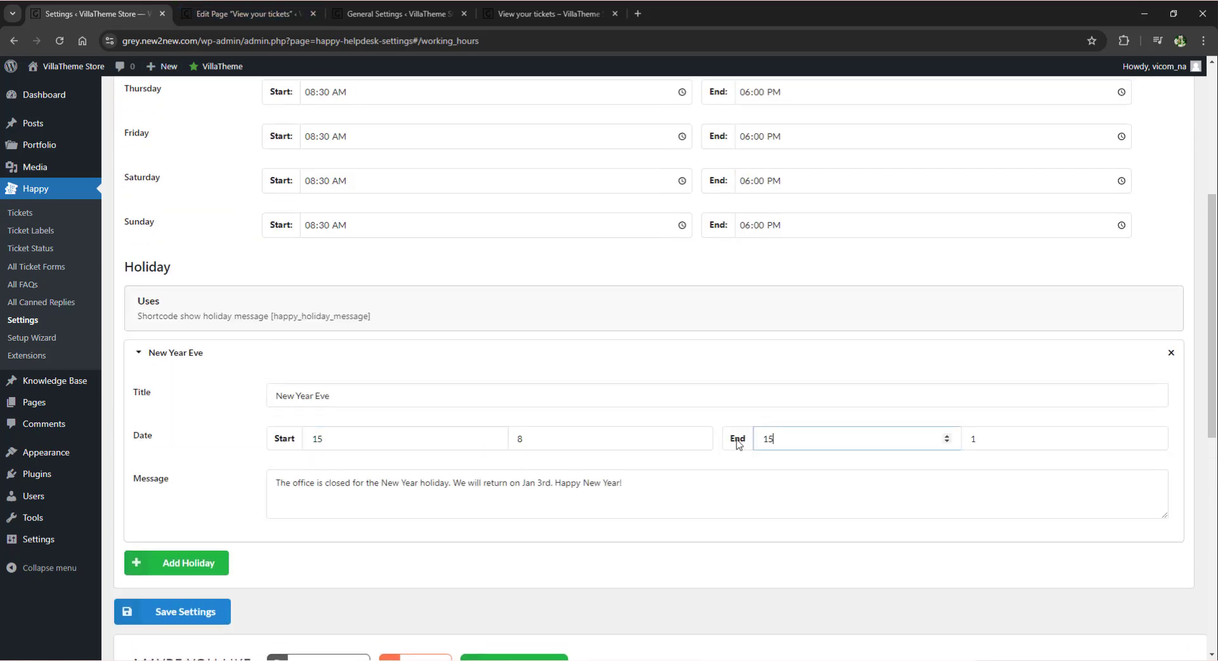
pyautogui.doubleClick(1017, 441)
pyautogui.click(173, 612)
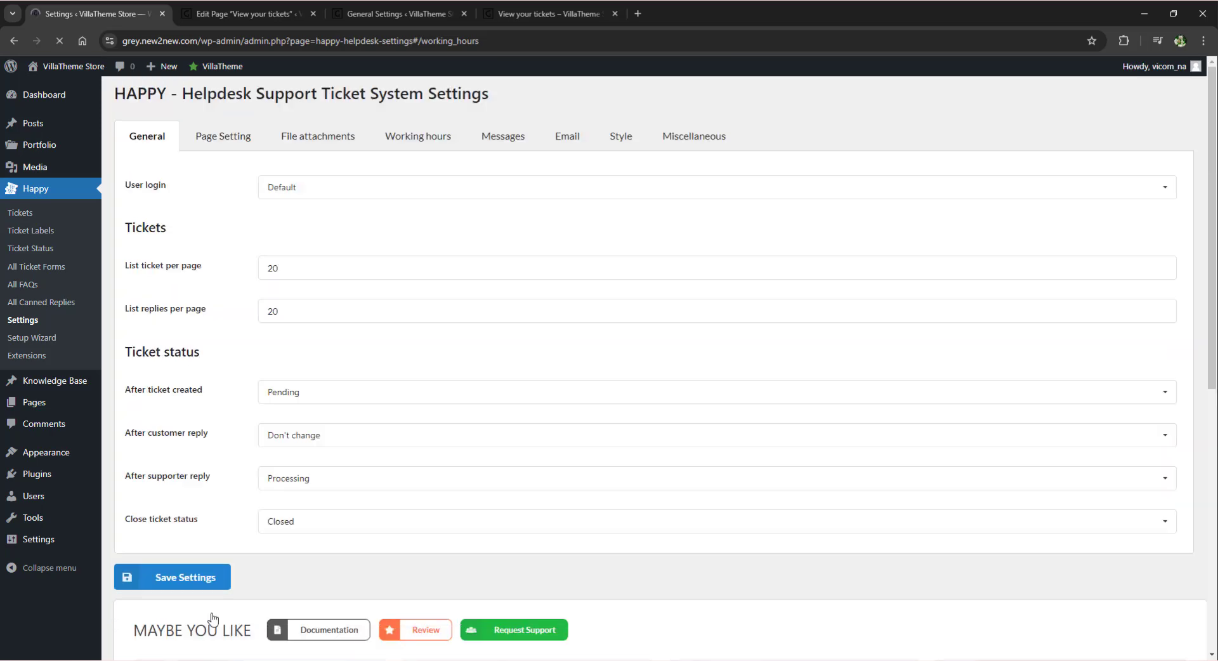
pyautogui.click(527, 14)
# Reload the View your tickets page to check the holiday notice and scroll through it
pyautogui.click(59, 40)
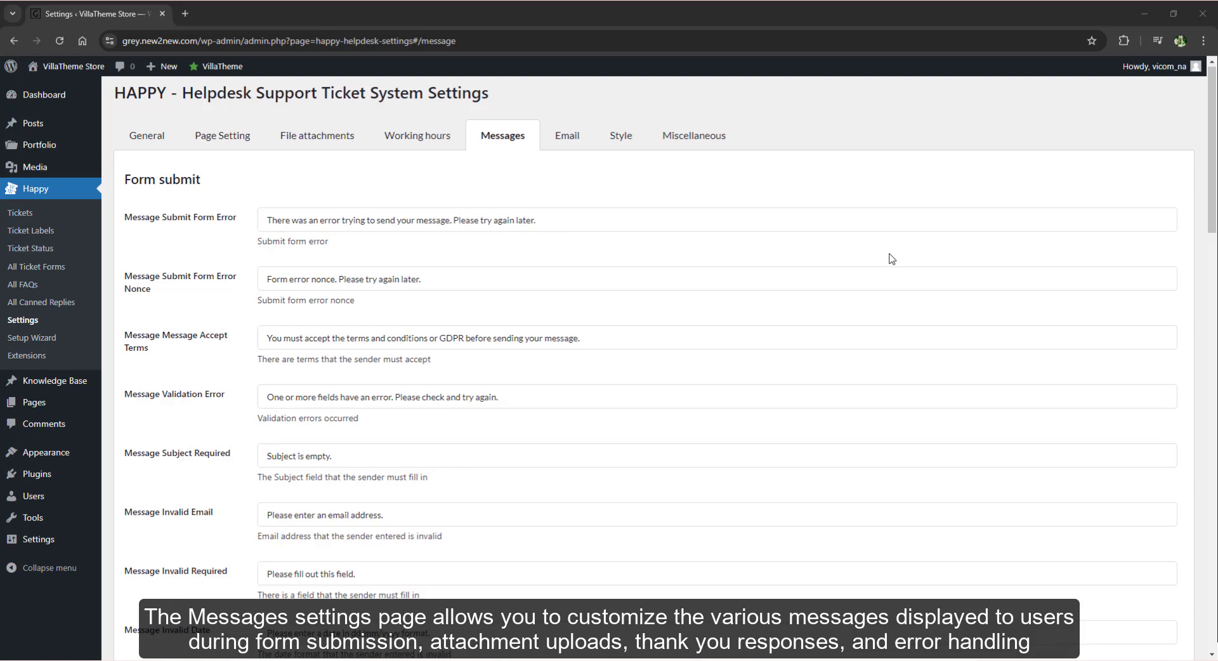
pyautogui.scroll(-5, 892, 259)
pyautogui.scroll(-4, 893, 259)
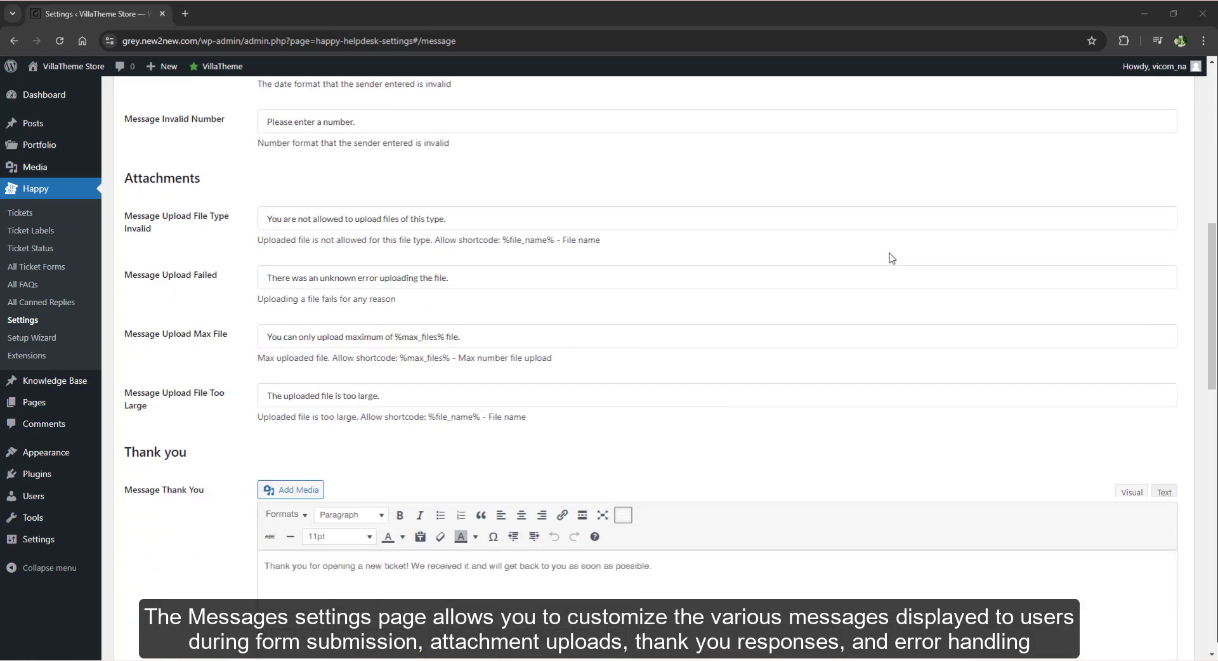
pyautogui.scroll(-7, 893, 259)
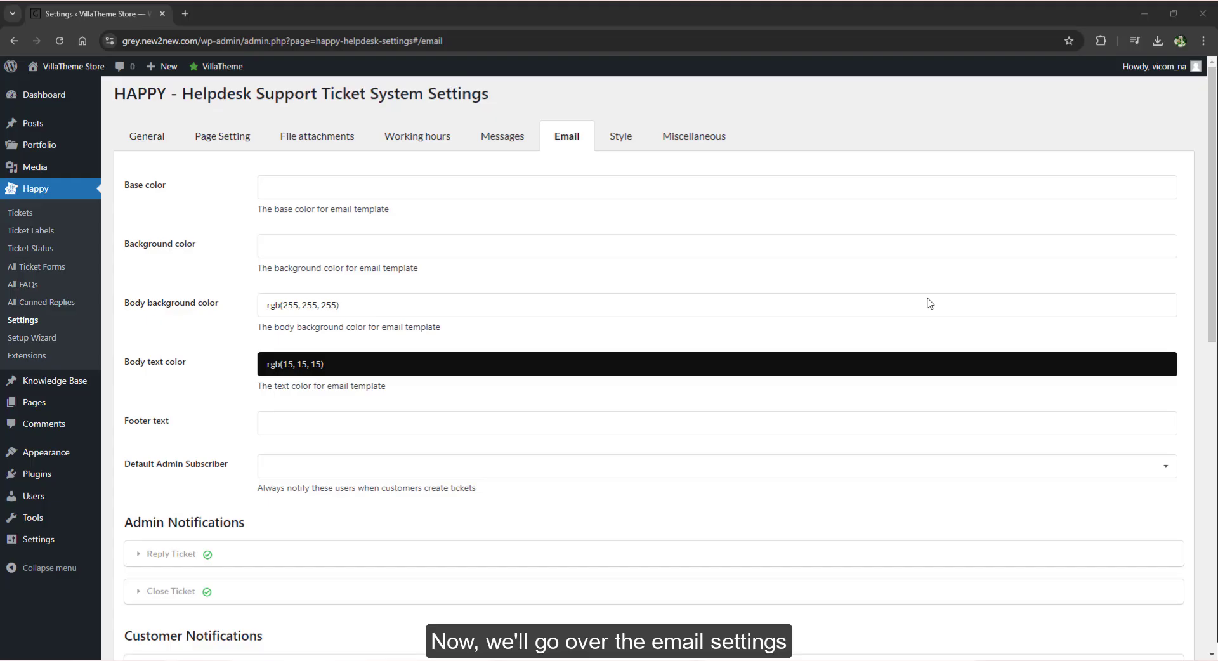
# Set the email footer text to 'Thank you for choosing VillaTheme'
pyautogui.click(537, 190)
pyautogui.click(472, 245)
pyautogui.click(470, 280)
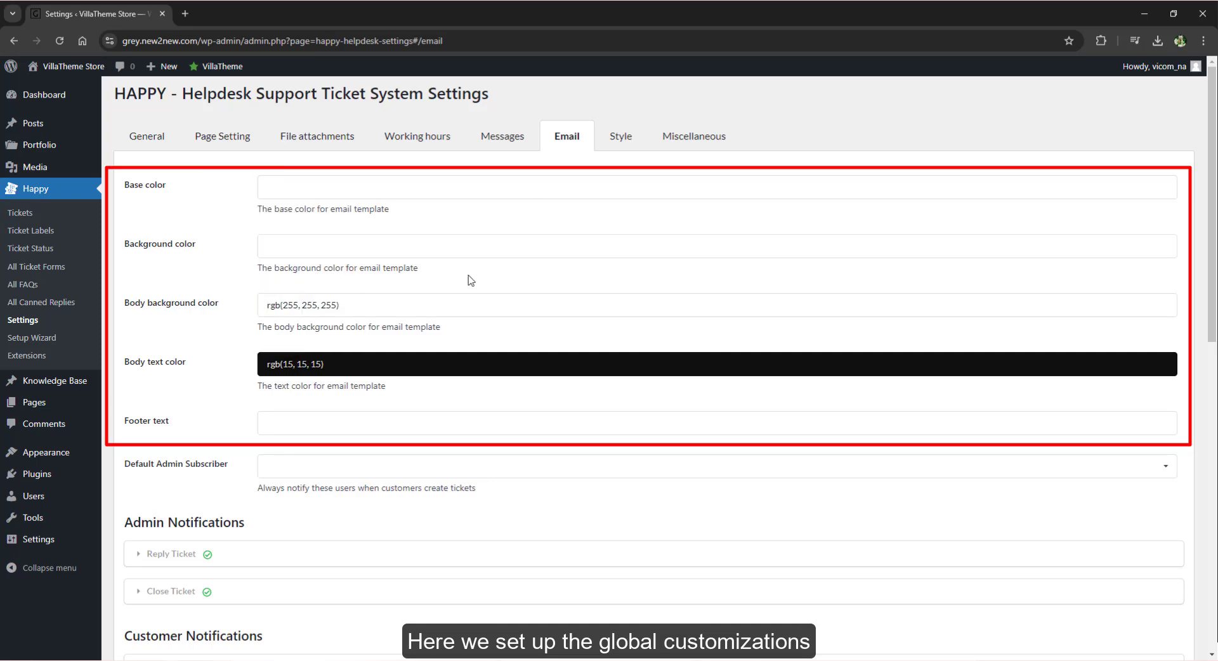
pyautogui.click(379, 429)
pyautogui.write('Thank you for ')
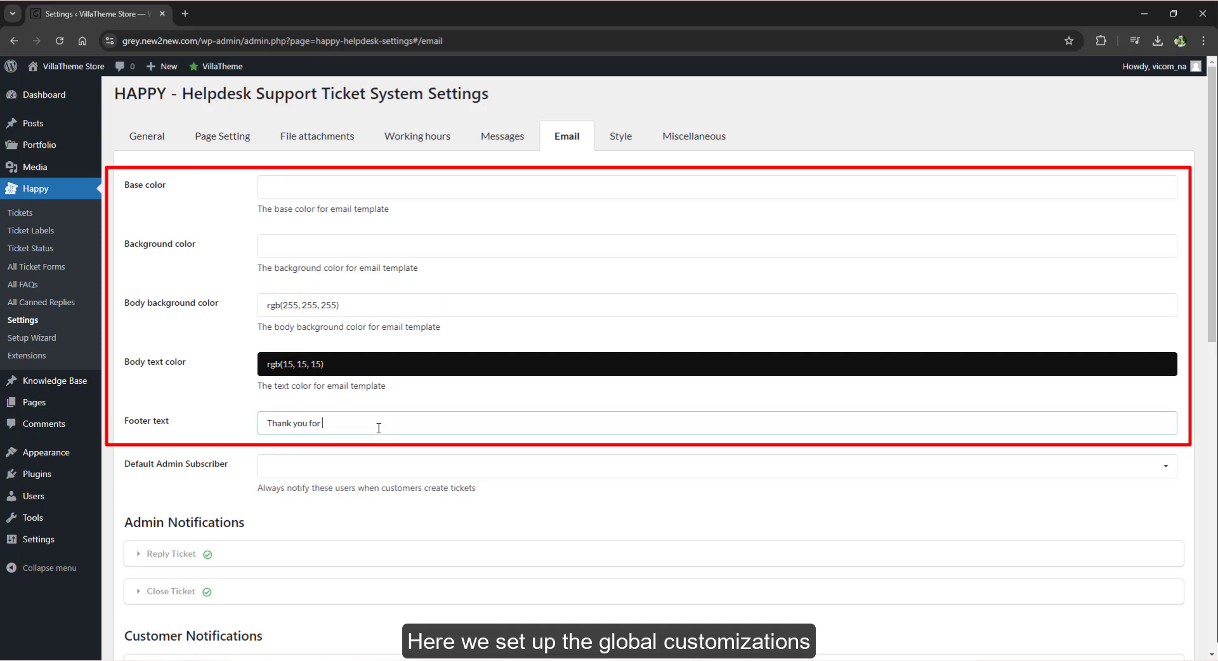
pyautogui.write('choosing VillaTheme')
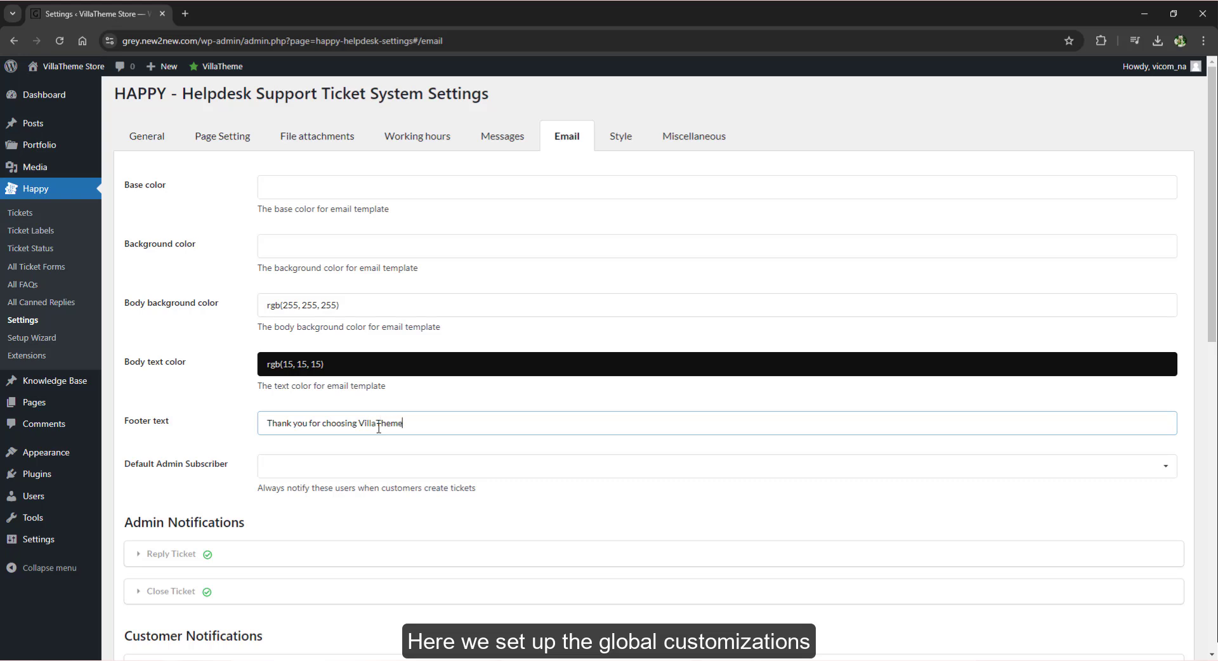
# Review the Default Admin Subscriber list and the admin Reply and Close Ticket email settings
pyautogui.click(343, 468)
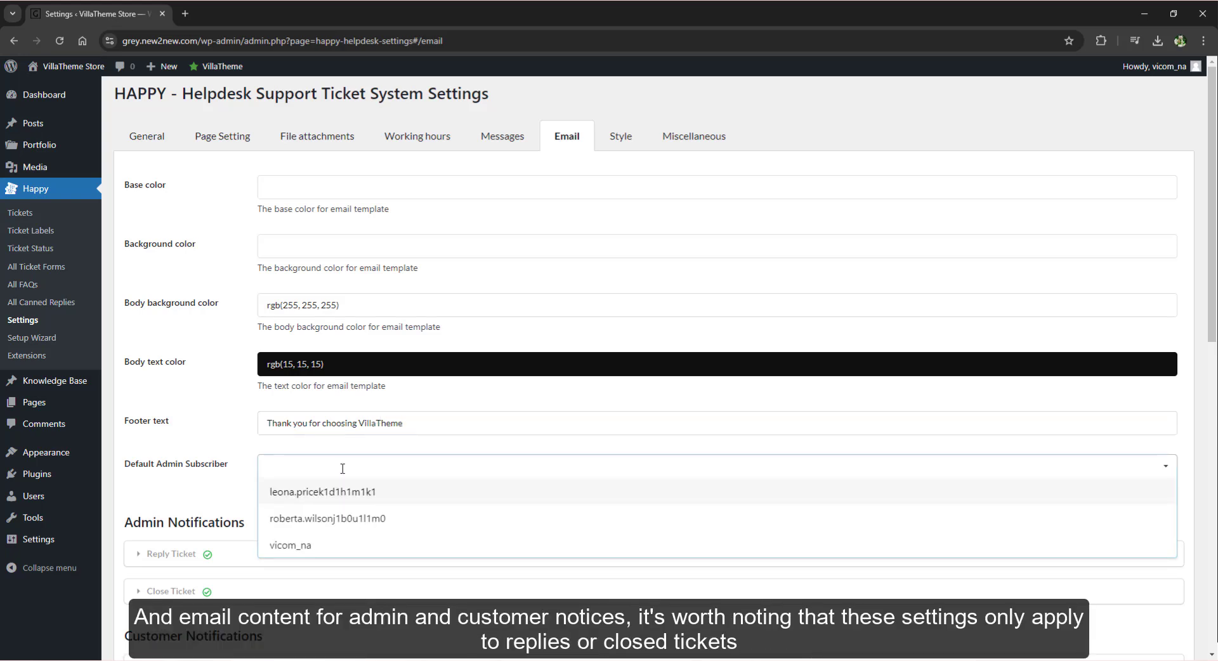
pyautogui.click(240, 498)
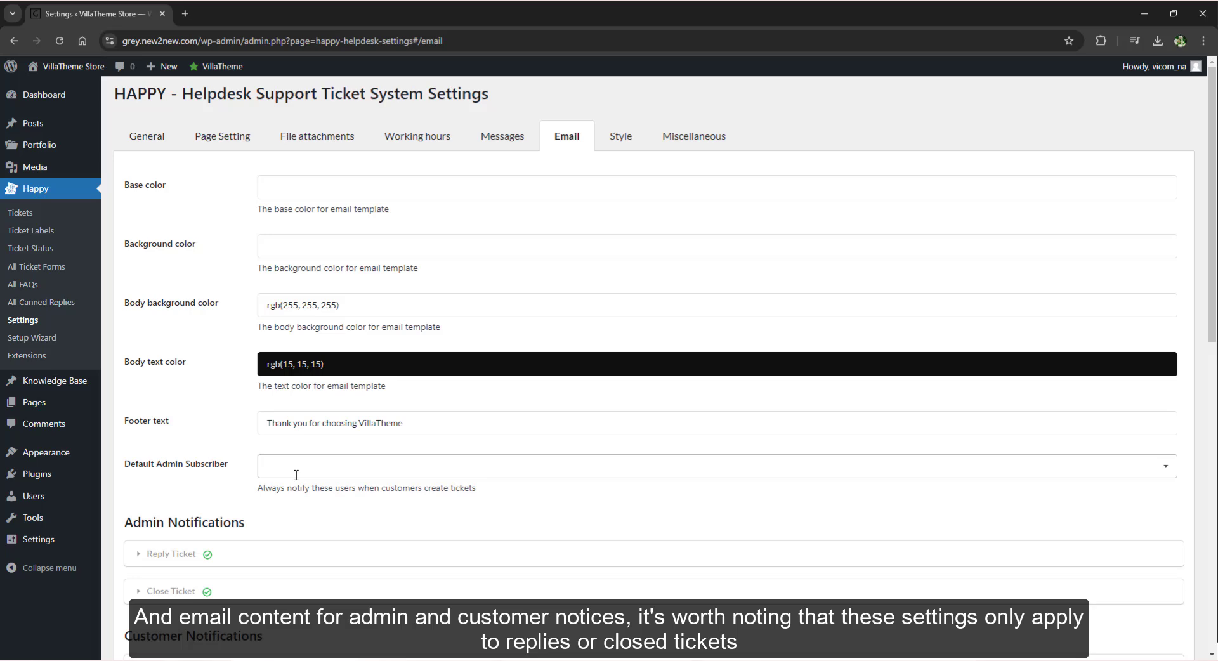
pyautogui.scroll(-5, 294, 444)
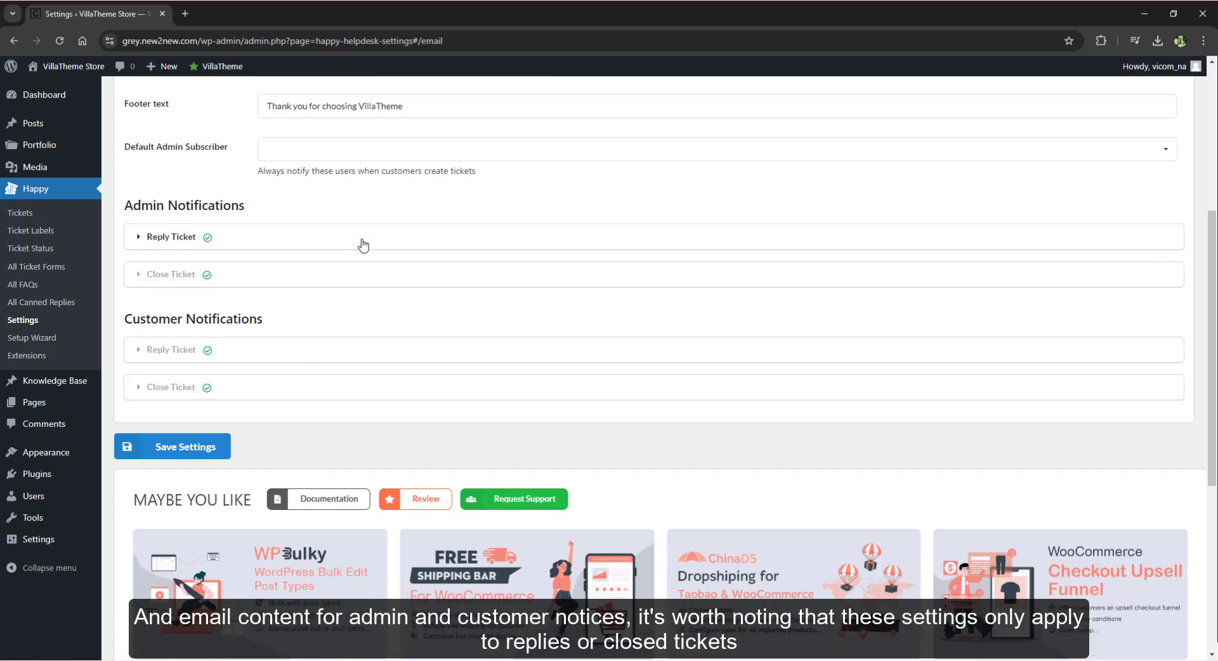
pyautogui.click(363, 245)
pyautogui.scroll(-2, 362, 241)
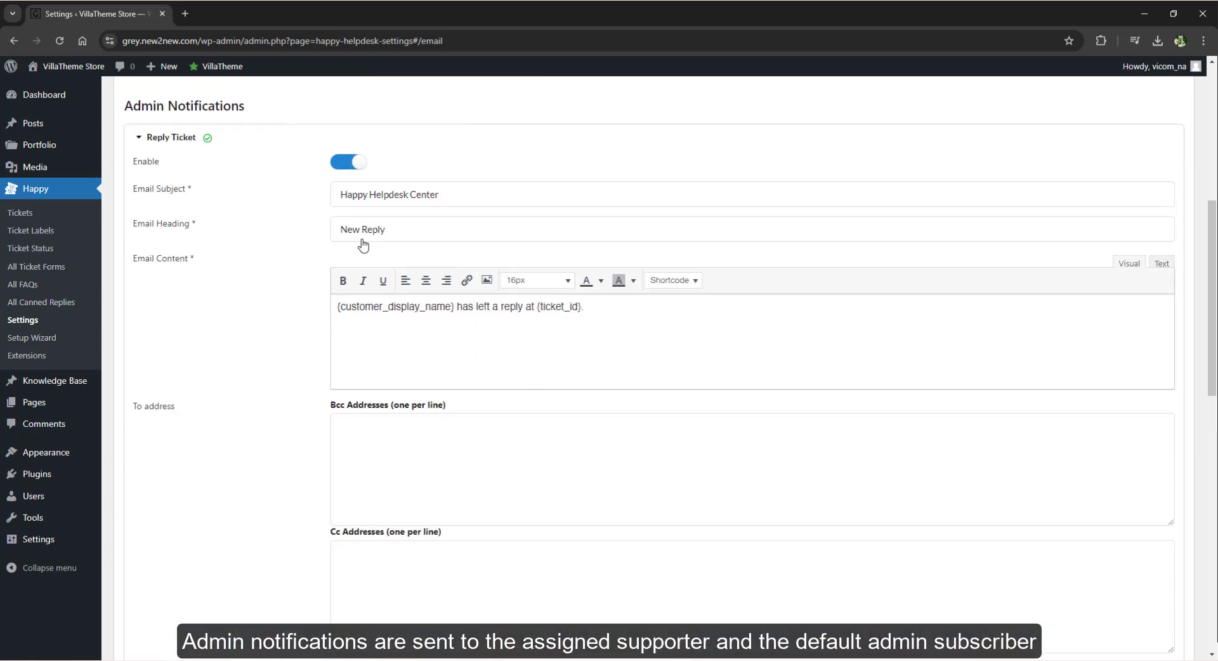
pyautogui.click(684, 255)
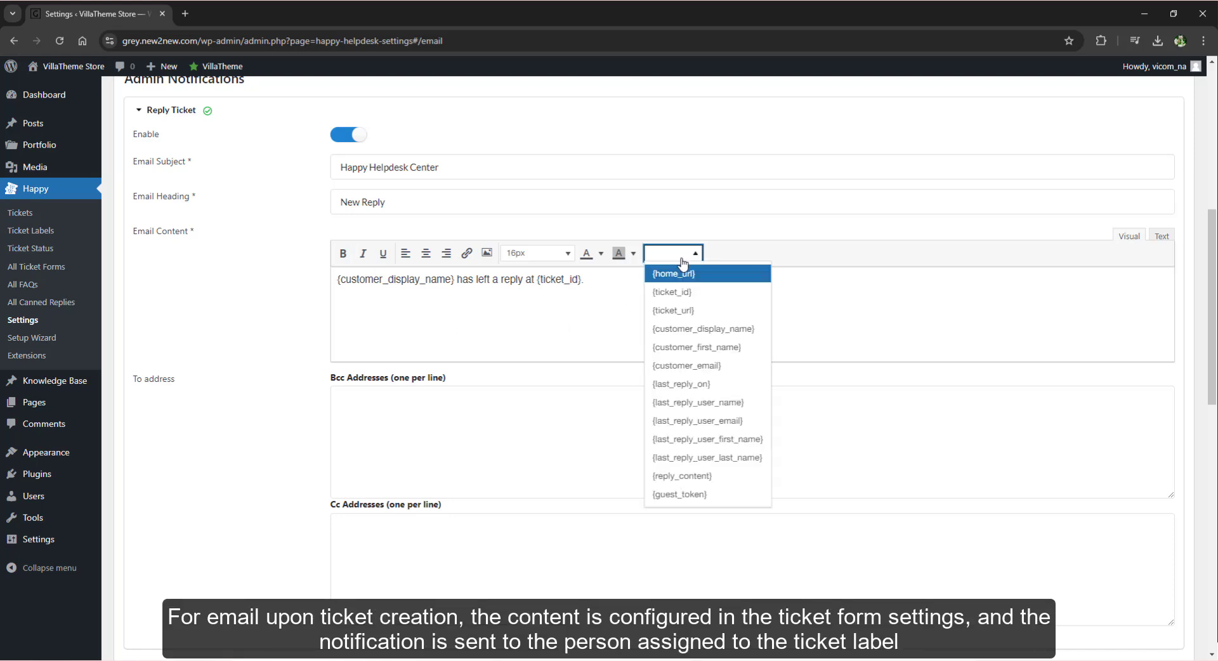
pyautogui.click(683, 260)
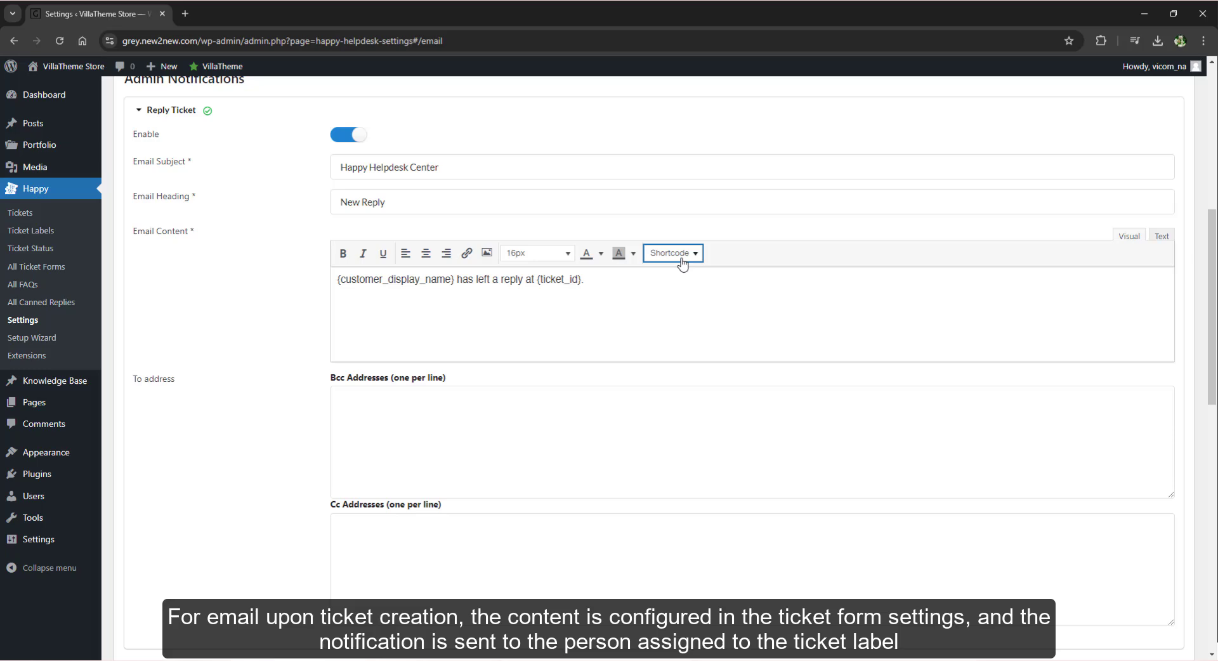
pyautogui.click(541, 117)
pyautogui.click(426, 151)
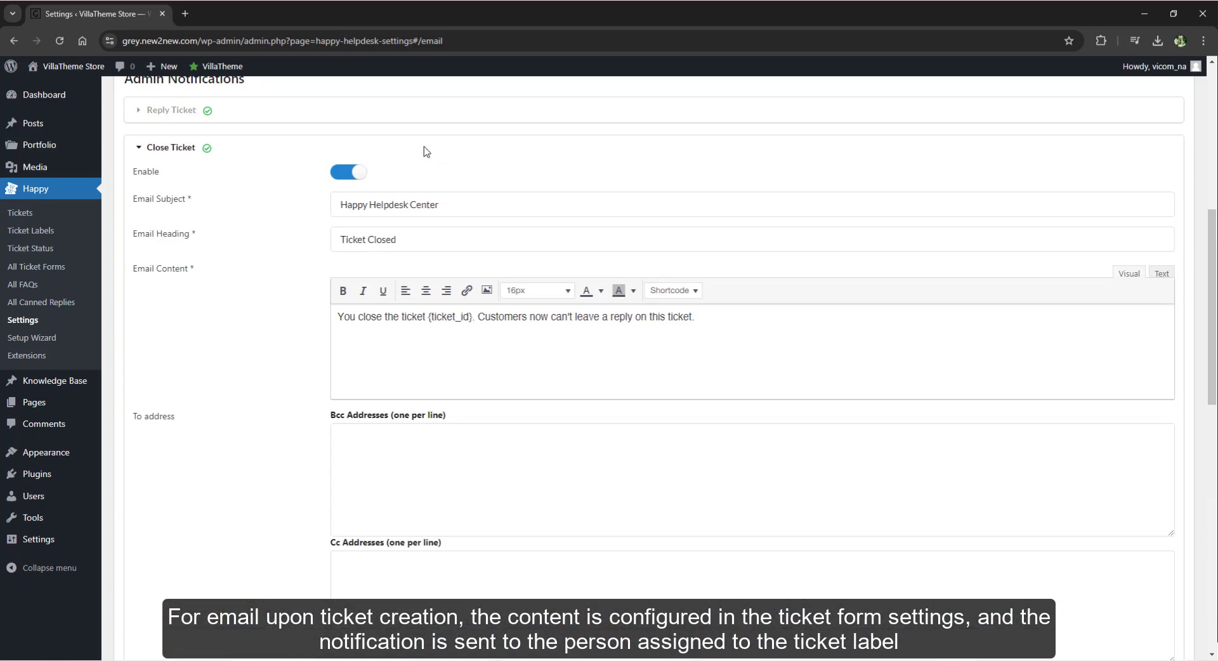
pyautogui.click(425, 151)
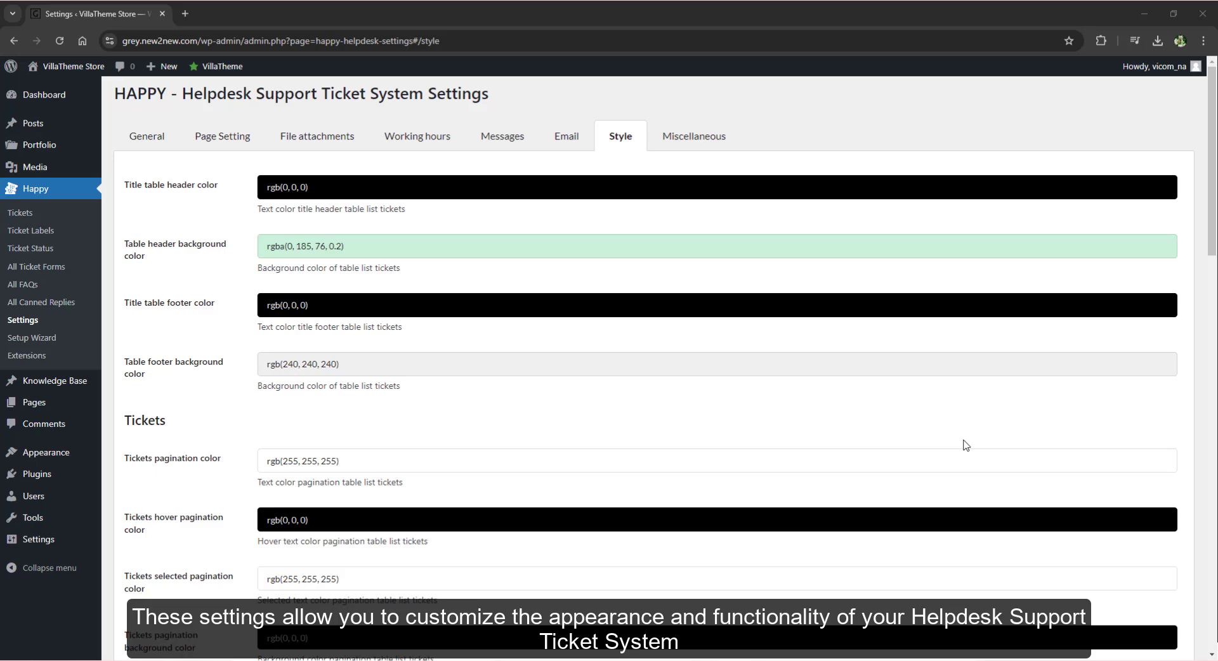
# Scroll through the Style tab's colour settings
pyautogui.scroll(-5, 966, 445)
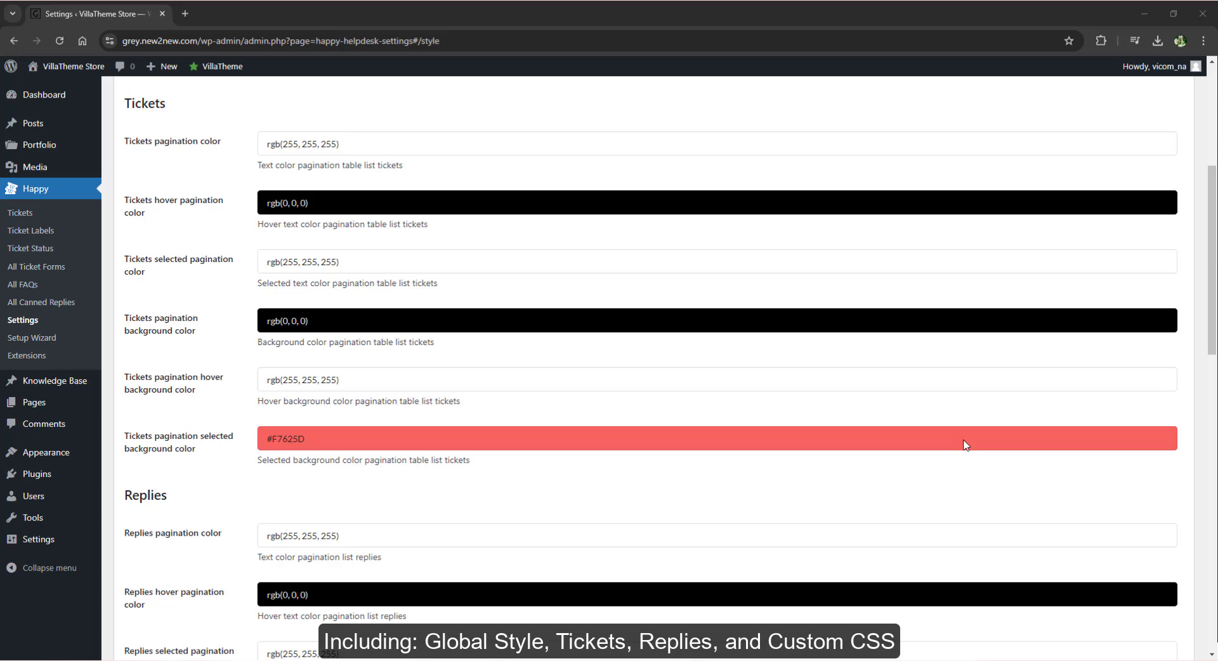
pyautogui.scroll(-6, 966, 445)
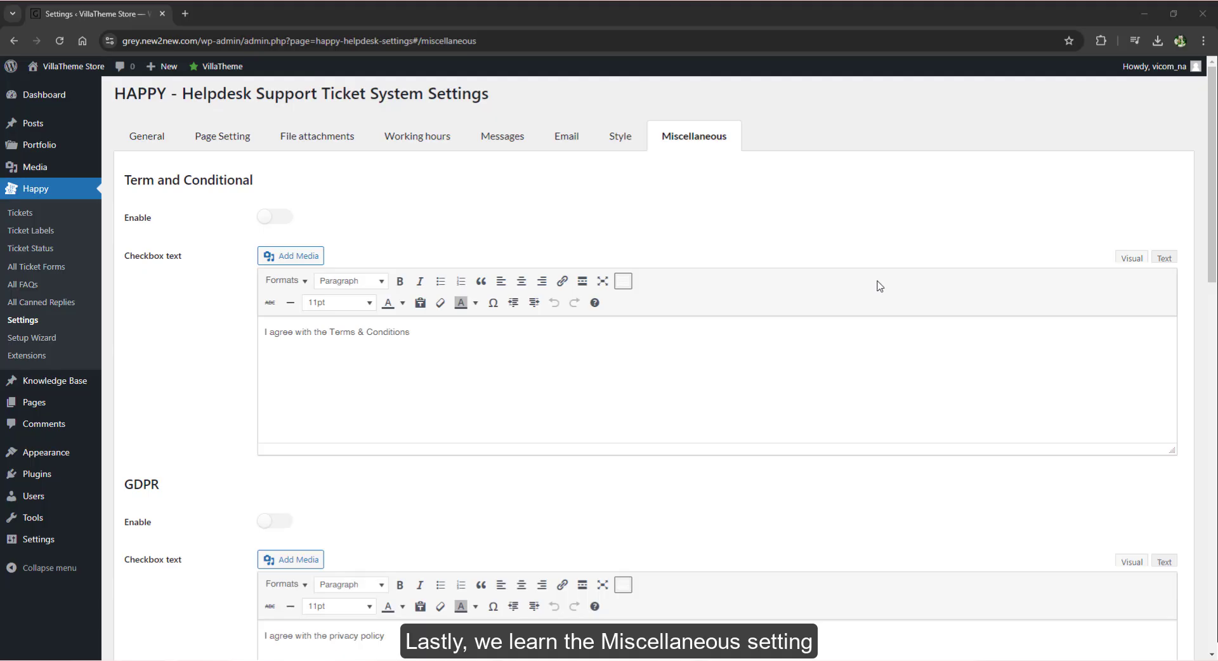
# Enable Terms and Conditions, GDPR and reCAPTCHA, then follow the reCAPTCHA sign-up page link
pyautogui.click(265, 217)
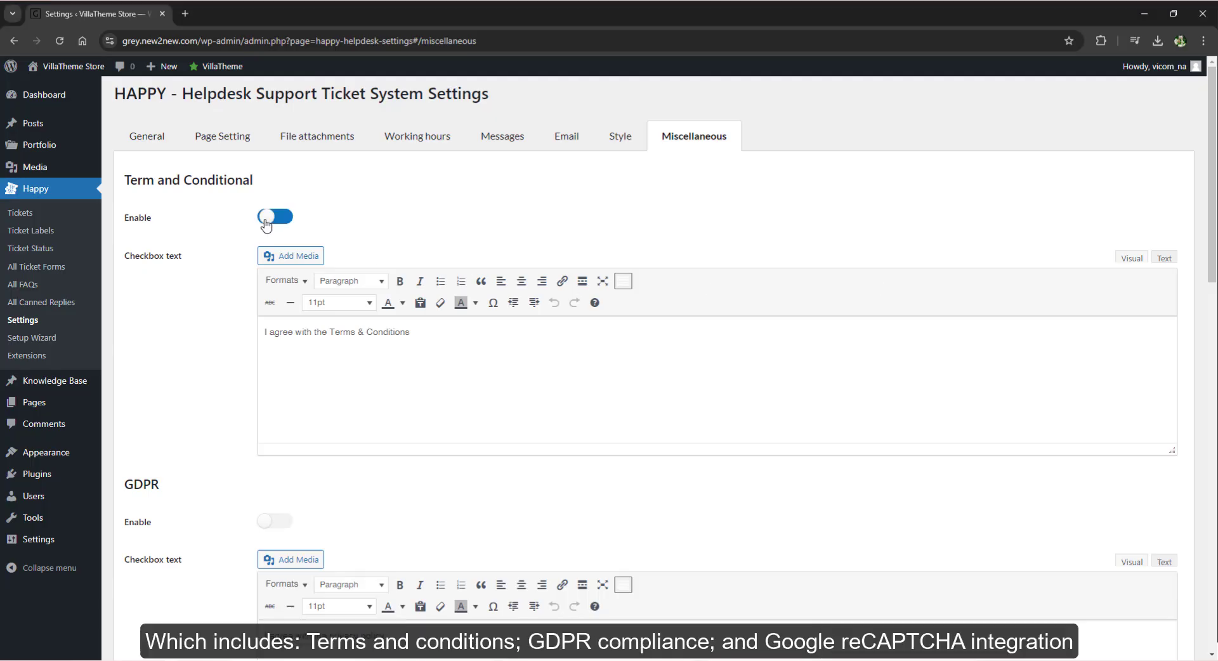
pyautogui.scroll(-3, 266, 226)
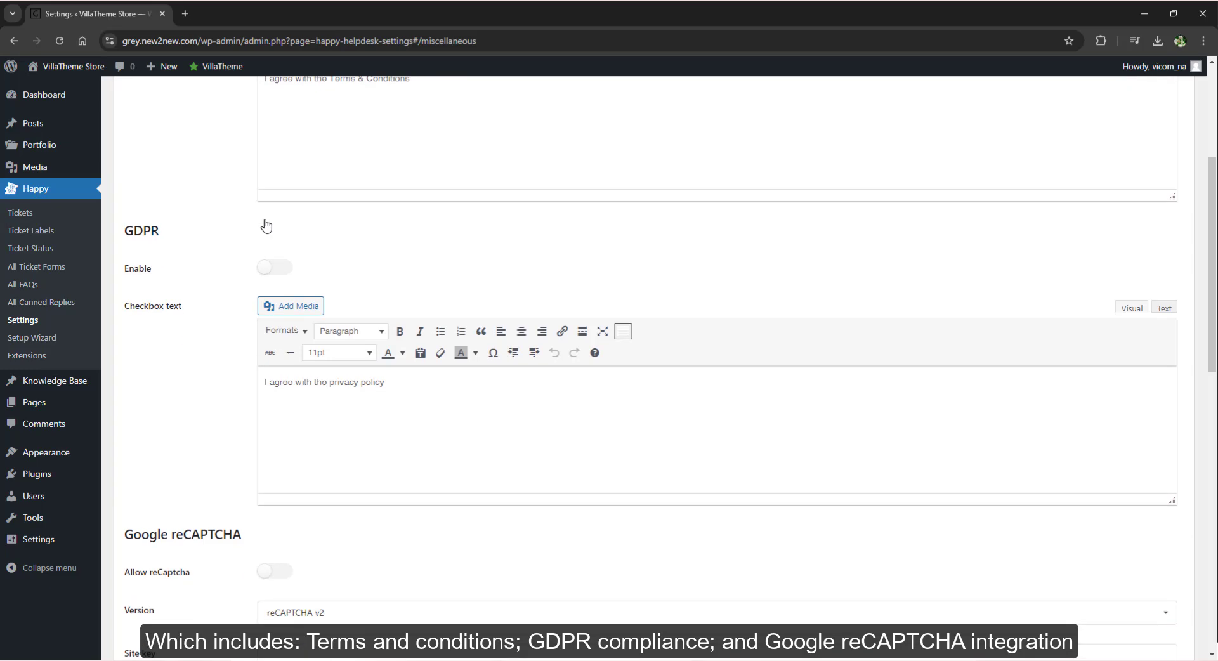
pyautogui.click(274, 270)
pyautogui.scroll(-4, 275, 274)
pyautogui.click(273, 318)
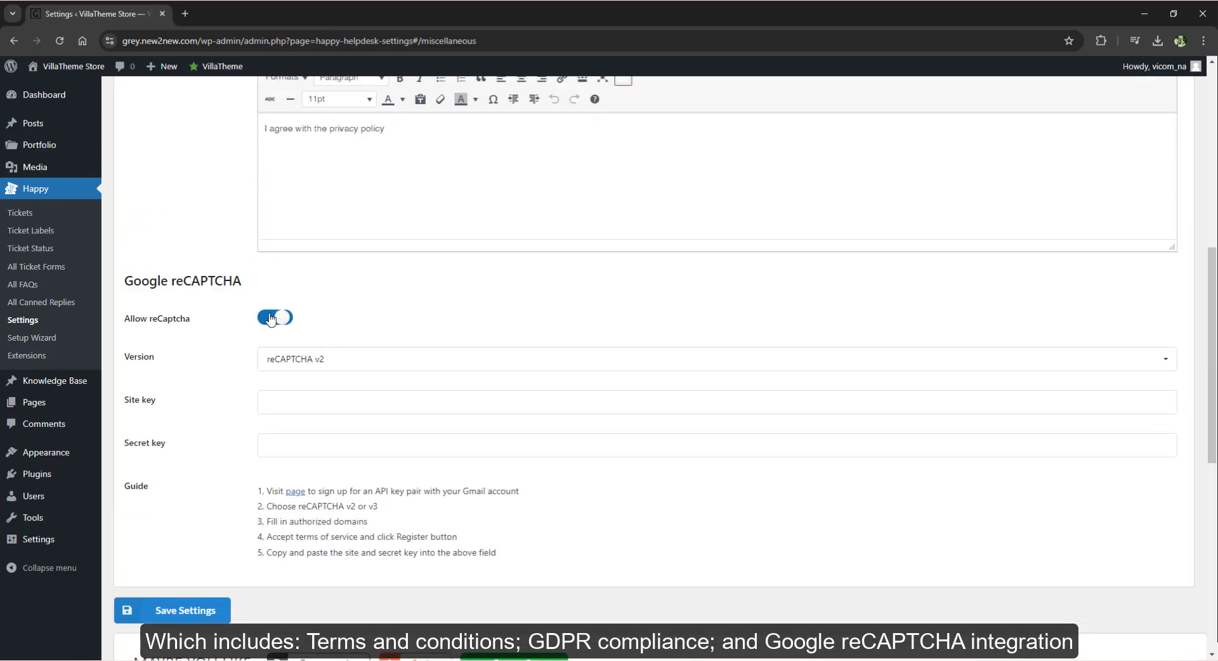
pyautogui.click(296, 499)
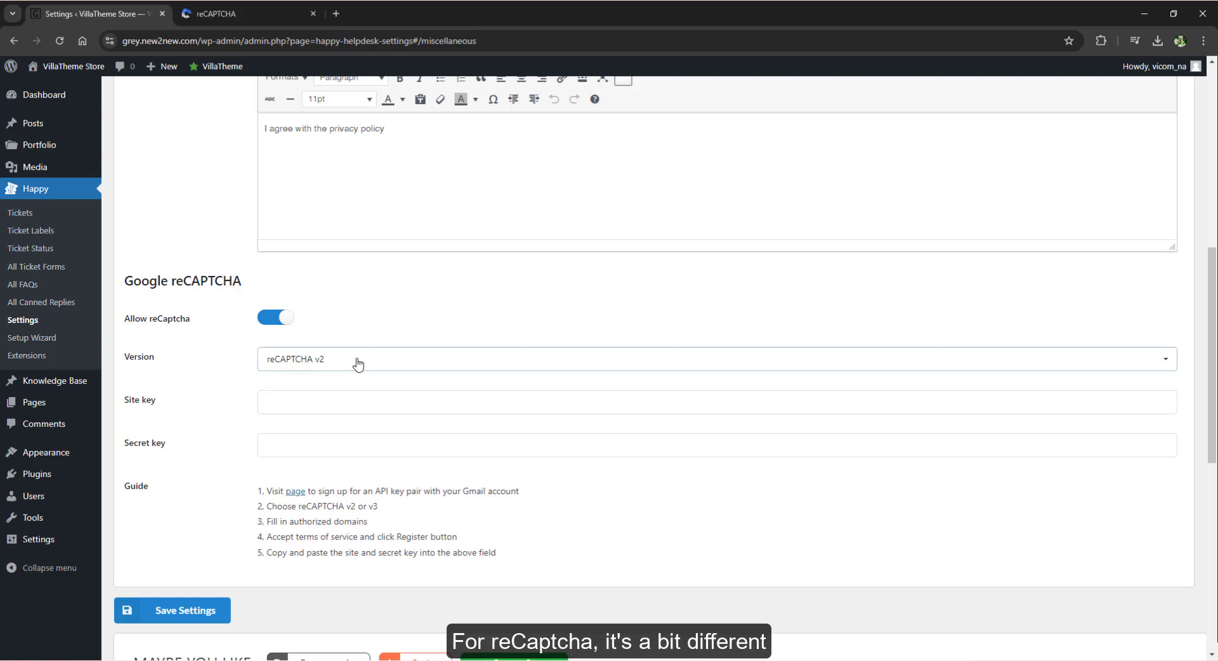
# Label the new reCAPTCHA site grey.new2new.com, taken from the WordPress site address
pyautogui.click(253, 3)
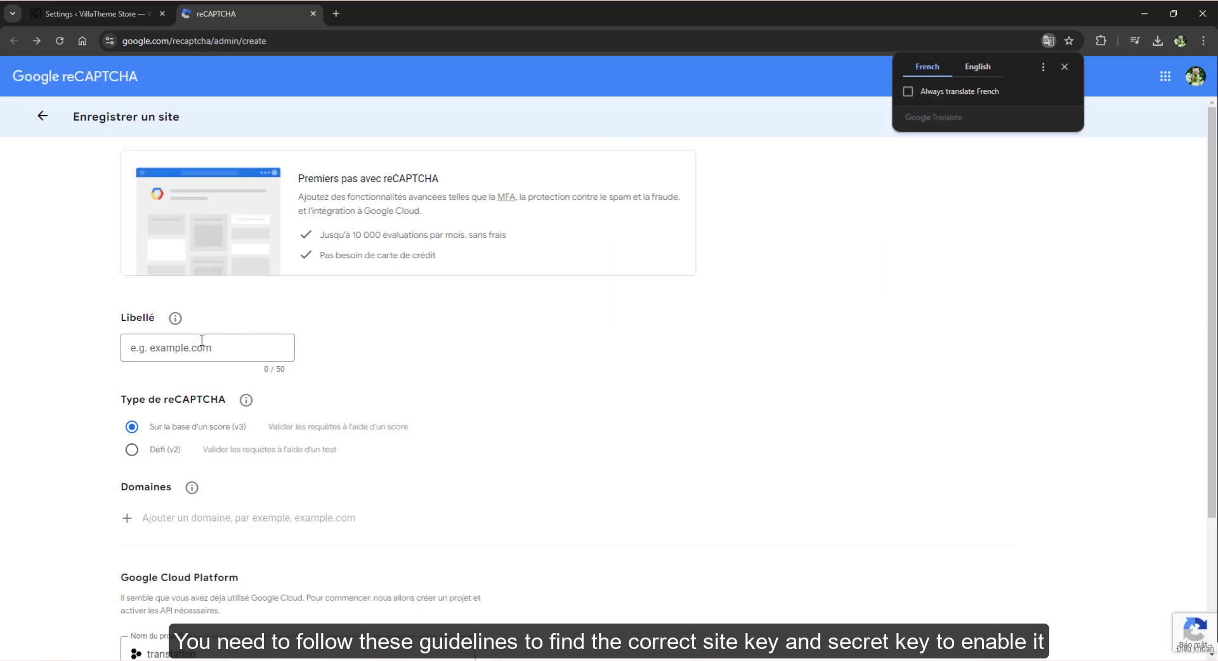
pyautogui.click(193, 346)
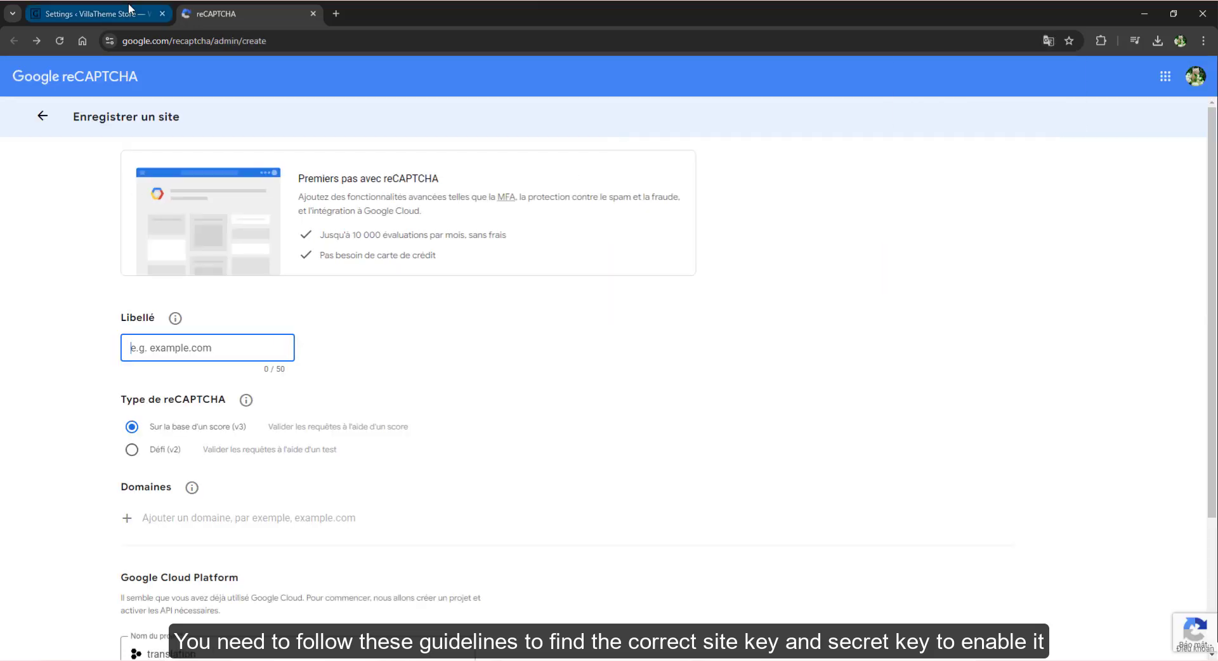
pyautogui.click(129, 9)
pyautogui.moveTo(124, 41); pyautogui.dragTo(257, 41)
pyautogui.hotkey('ctrl', 'c')
pyautogui.click(216, 13)
pyautogui.click(166, 348)
pyautogui.hotkey('ctrl', 'v')
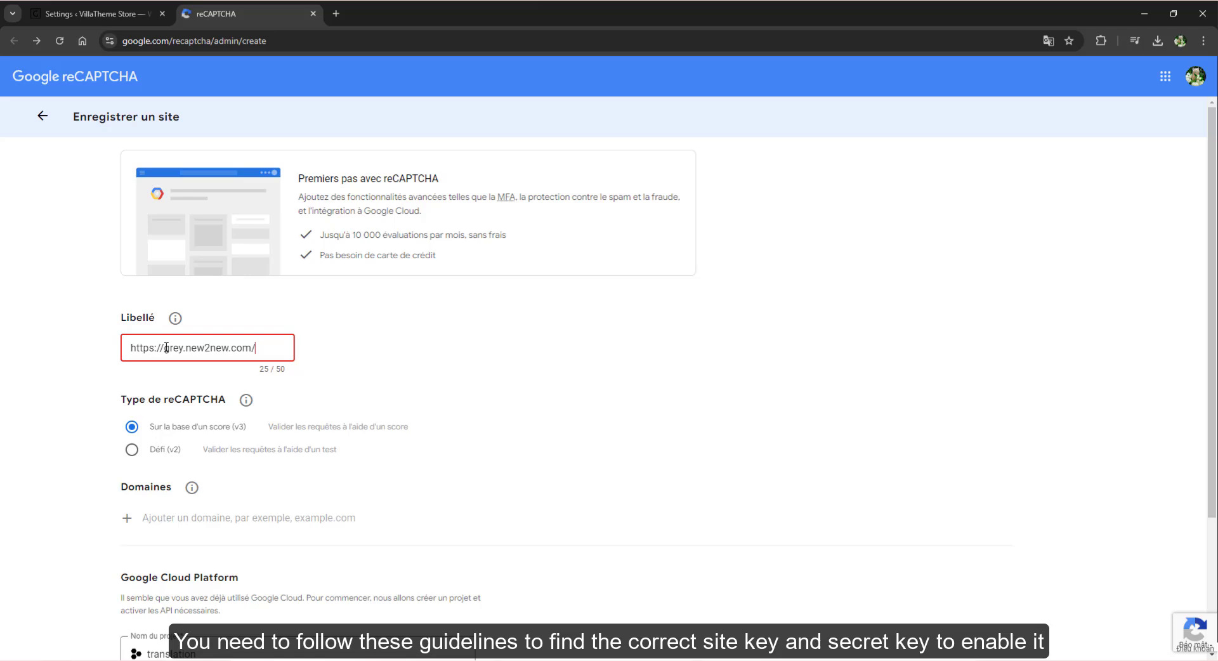
pyautogui.press('BackSpace')
pyautogui.press('Home')
pyautogui.press('Delete')
pyautogui.press('Delete')
pyautogui.press('Delete')
pyautogui.press('Delete')
pyautogui.press('Delete')
pyautogui.press('Delete')
pyautogui.press('Delete')
pyautogui.press('Delete')
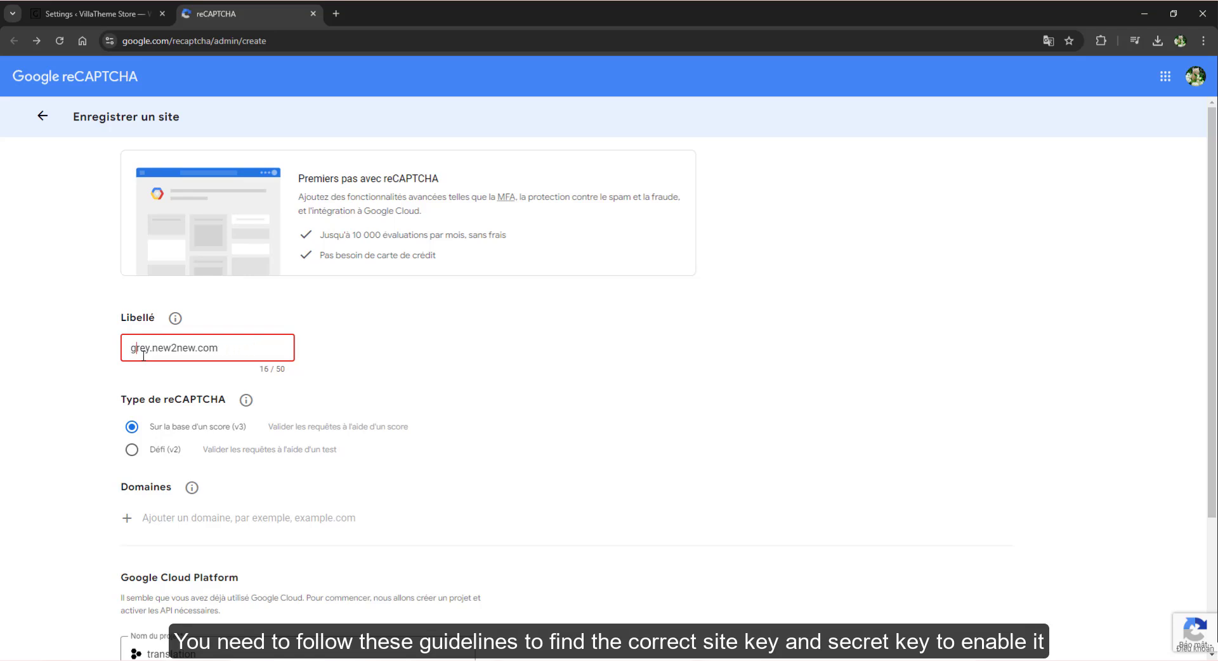
pyautogui.hotkey('ctrl', 'a')
pyautogui.hotkey('ctrl', 'c')
pyautogui.click(59, 440)
# Add grey.new2new.com as the allowed domain, register the site and copy its site key
pyautogui.scroll(-3, 59, 441)
pyautogui.click(190, 337)
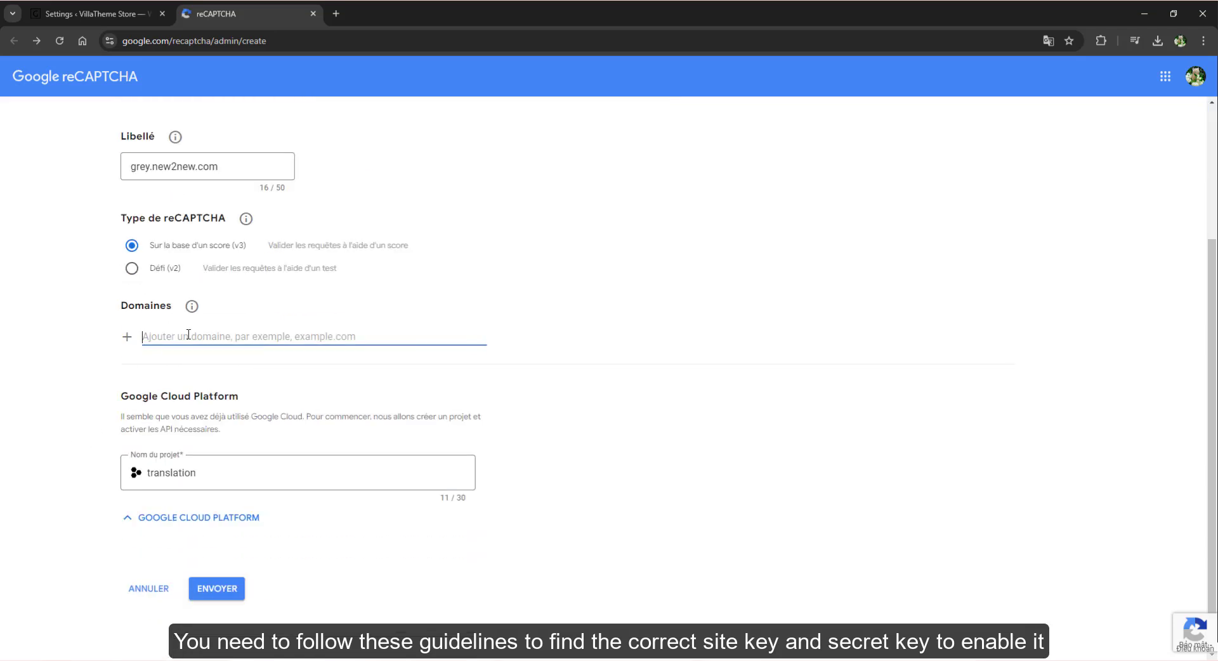
pyautogui.hotkey('ctrl', 'v')
pyautogui.click(216, 590)
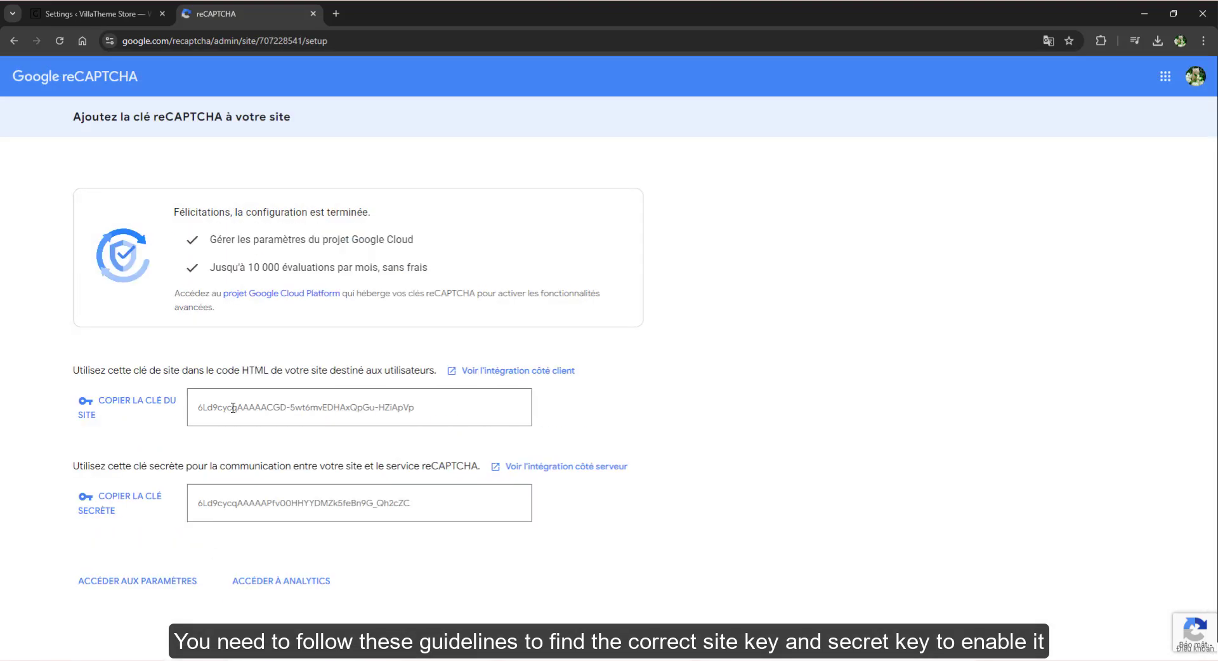
pyautogui.click(142, 400)
# Paste the reCAPTCHA site key and secret key into HAPPY's Google reCAPTCHA settings and save
pyautogui.click(96, 13)
pyautogui.click(337, 402)
pyautogui.hotkey('ctrl', 'v')
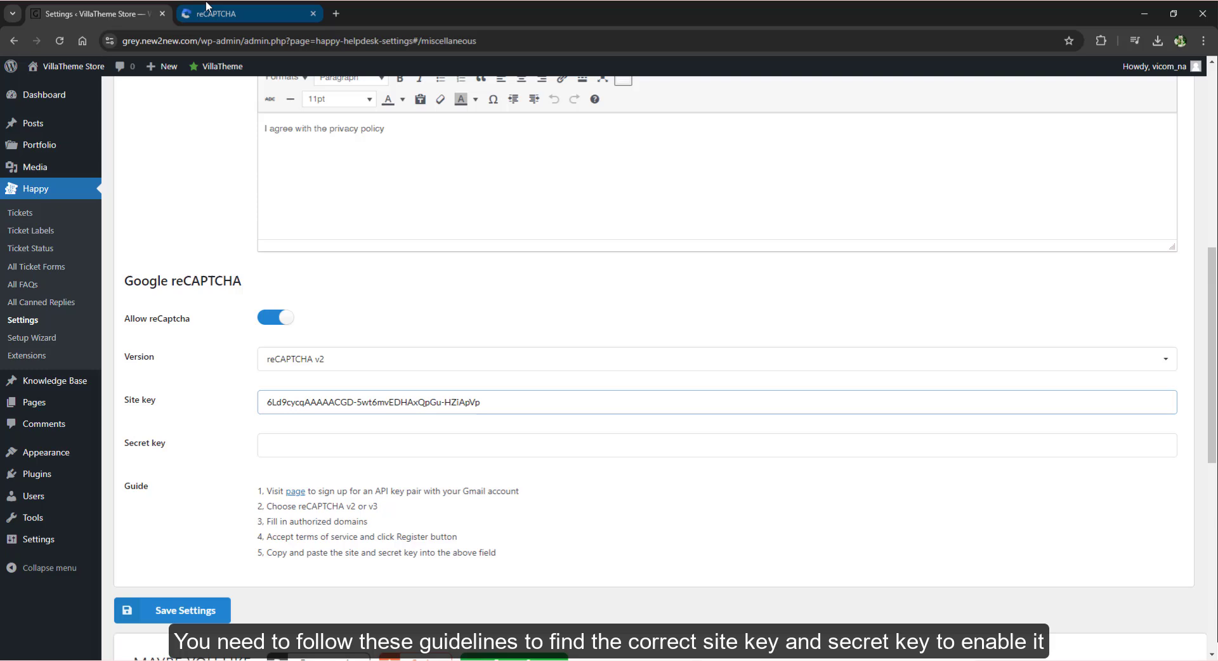
pyautogui.click(206, 13)
pyautogui.click(128, 498)
pyautogui.click(95, 13)
pyautogui.click(378, 451)
pyautogui.hotkey('ctrl', 'v')
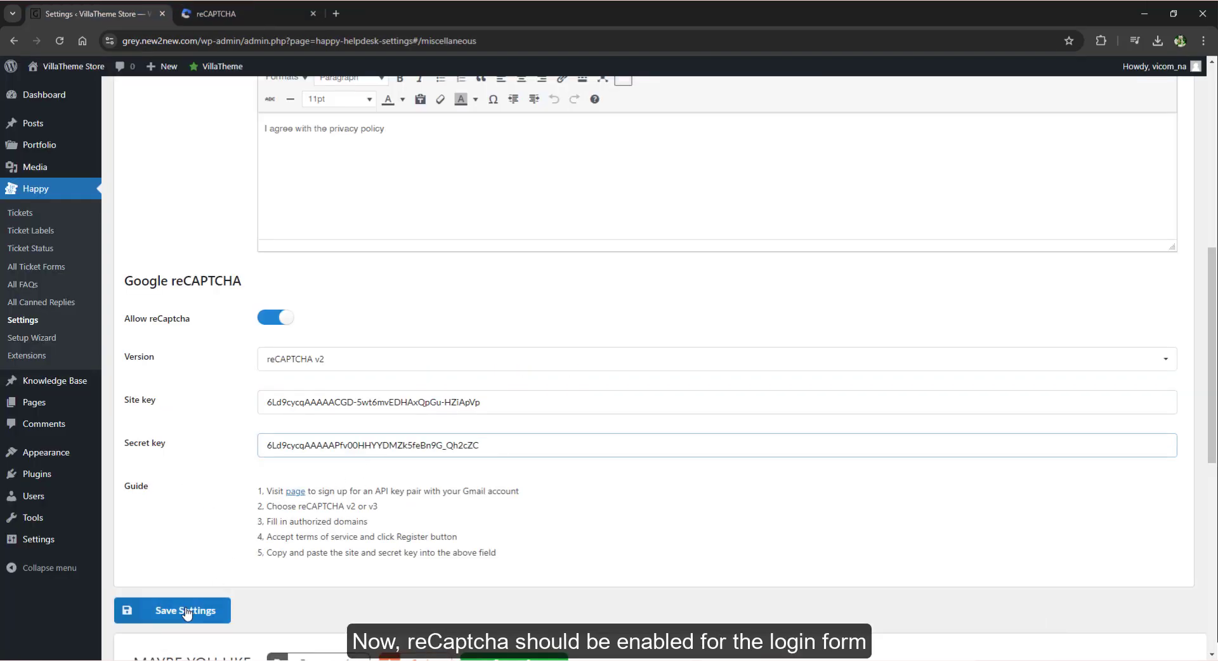
pyautogui.click(186, 611)
# Open the Support Inquiry ticket form for editing from the ticket forms list
pyautogui.middleClick(28, 266)
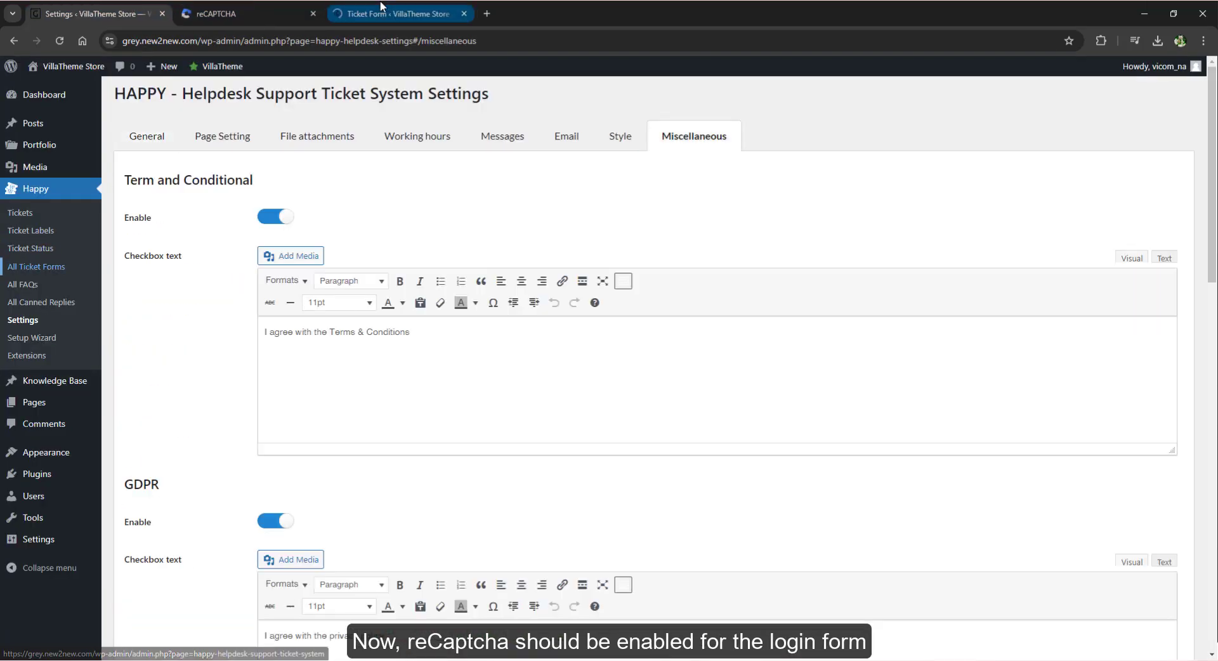
pyautogui.click(380, 8)
pyautogui.click(213, 198)
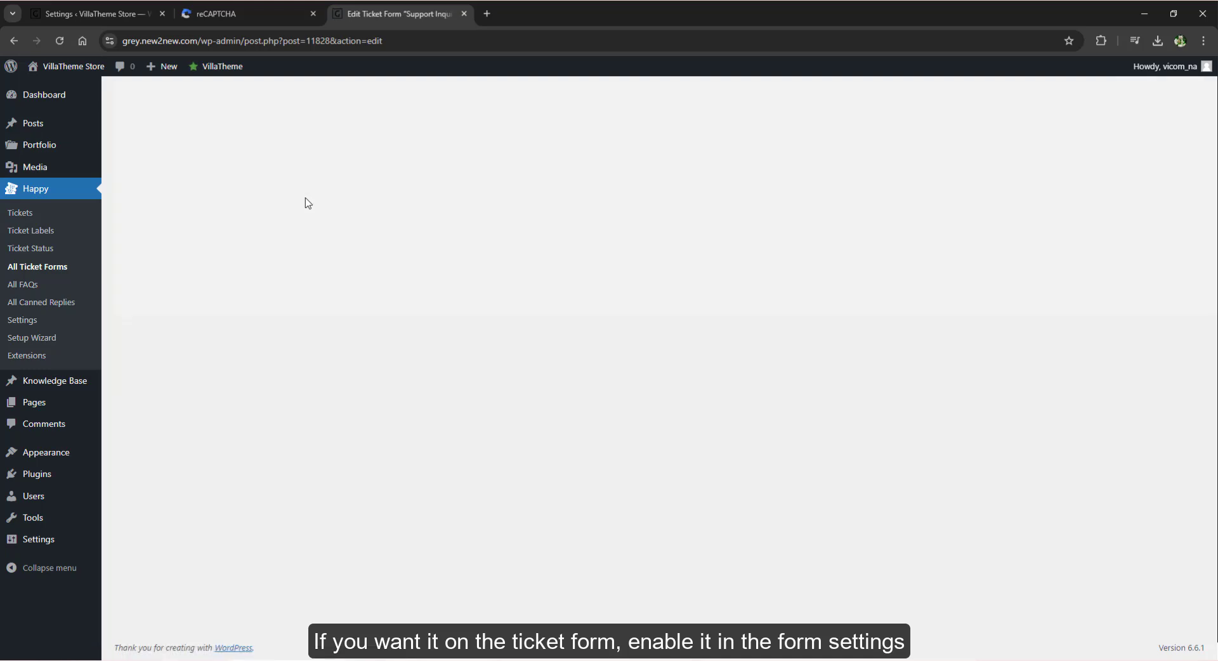
# Scroll the ticket form to check the reCAPTCHA box, then reset the help topic to blank
pyautogui.scroll(-10, 780, 302)
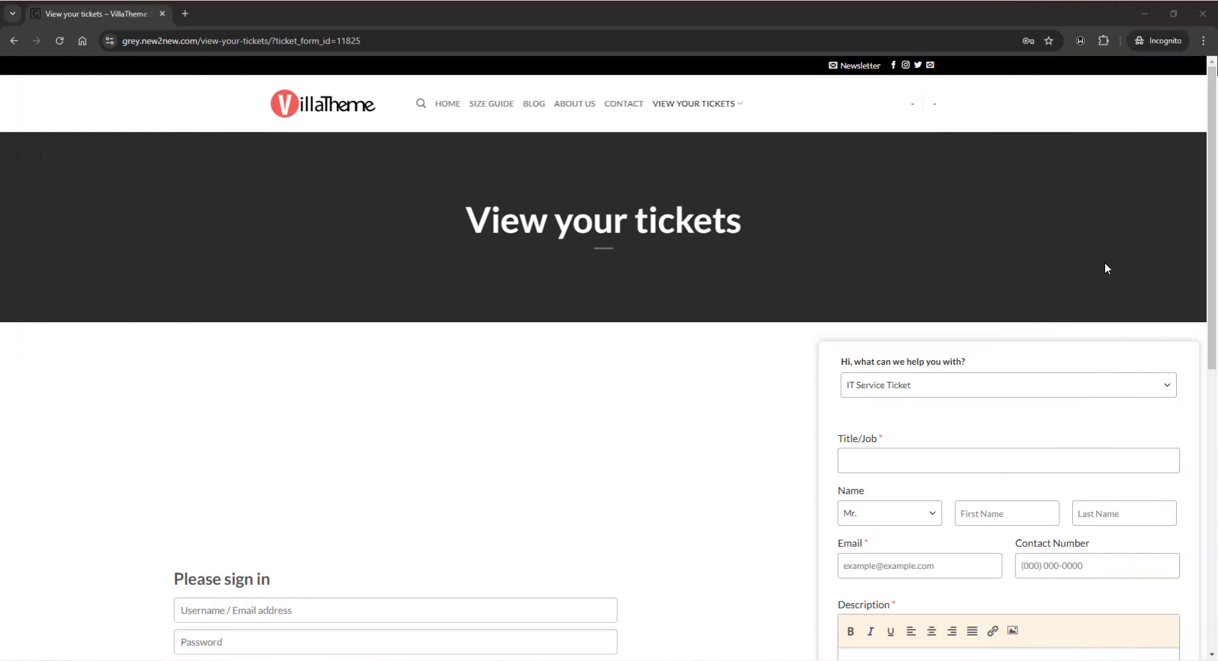
pyautogui.scroll(-3, 1106, 261)
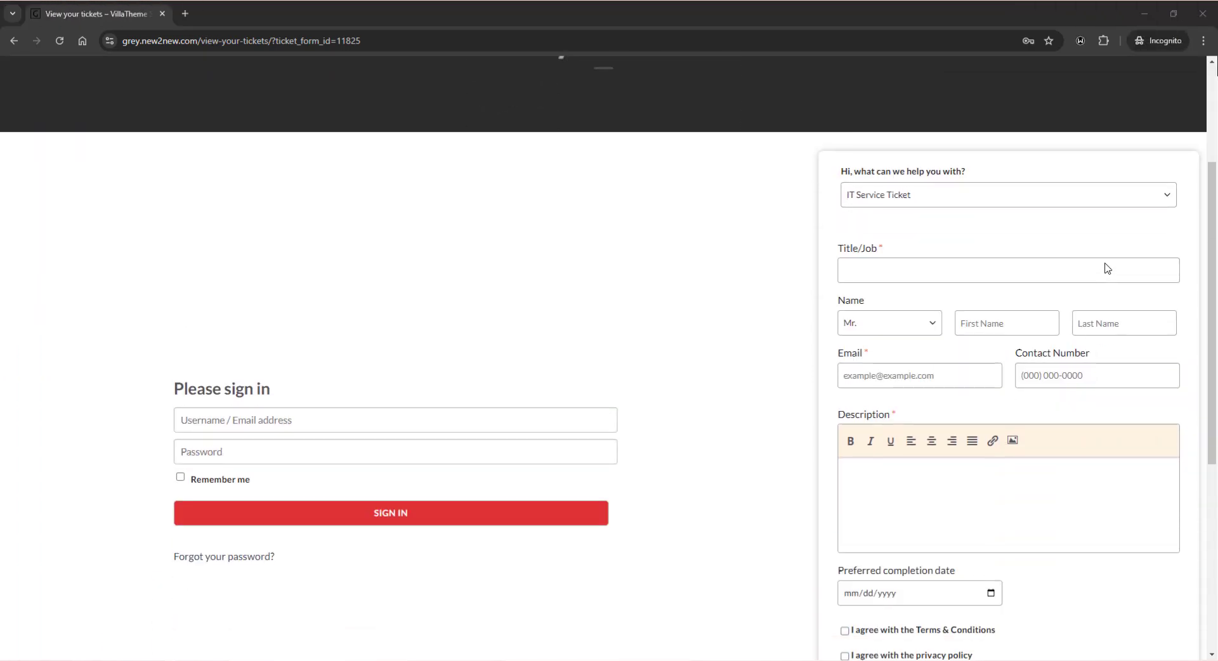
pyautogui.scroll(-5, 1107, 267)
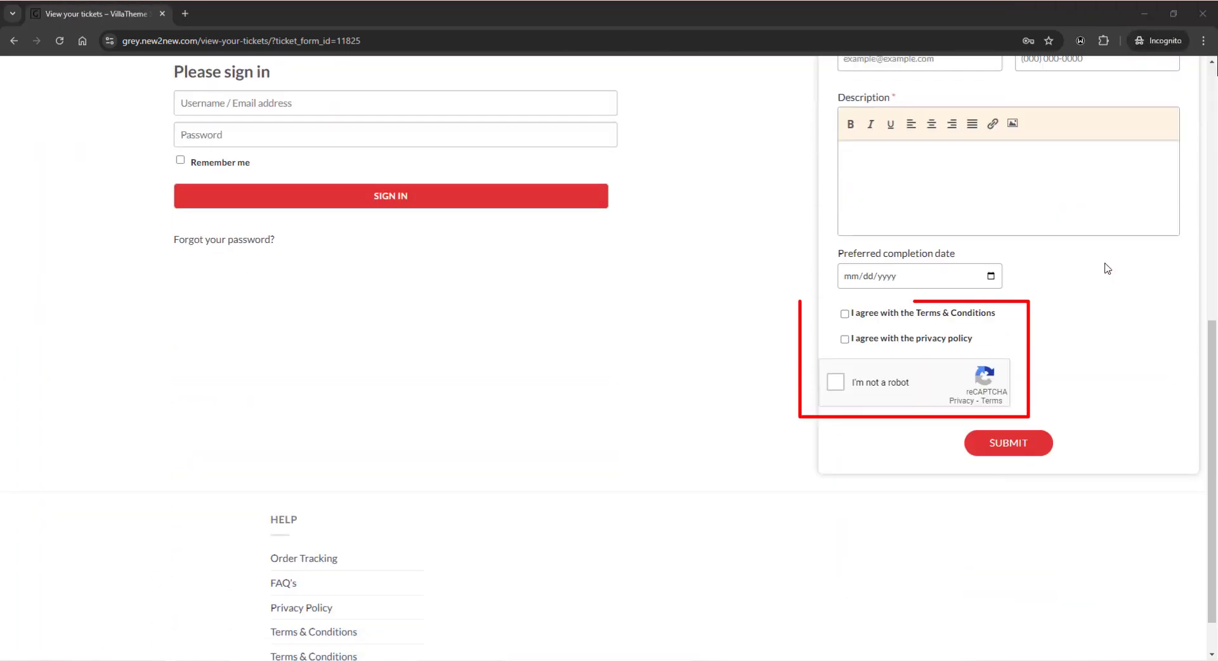
pyautogui.scroll(4, 1107, 268)
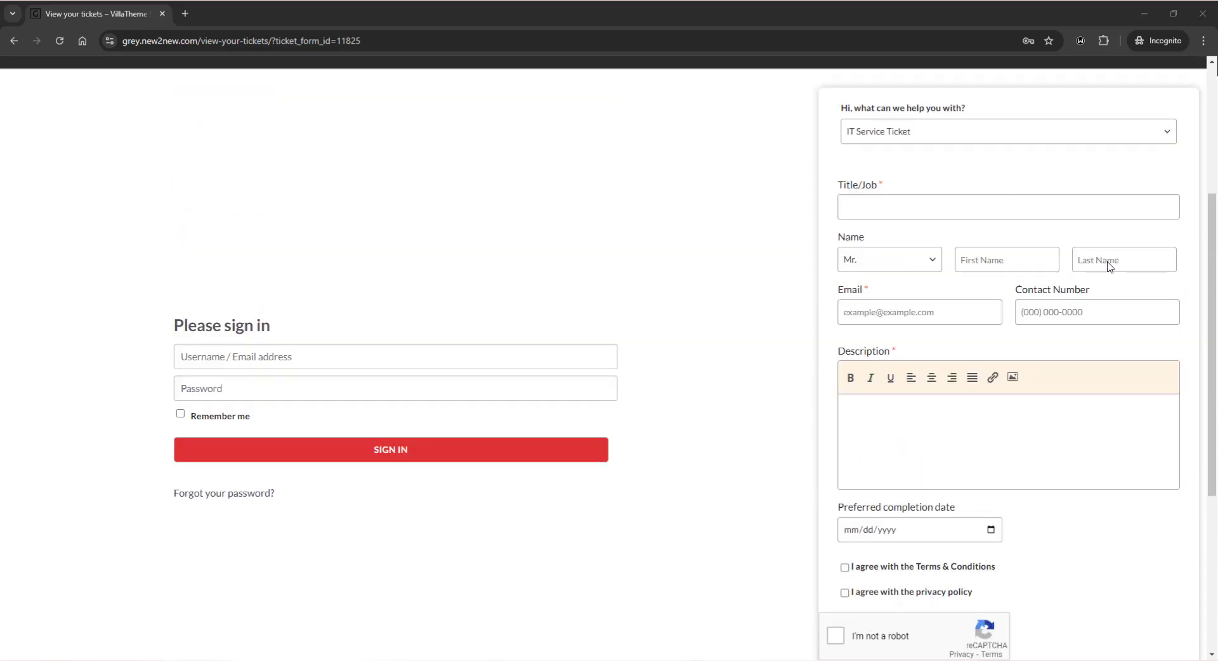
pyautogui.scroll(4, 1110, 266)
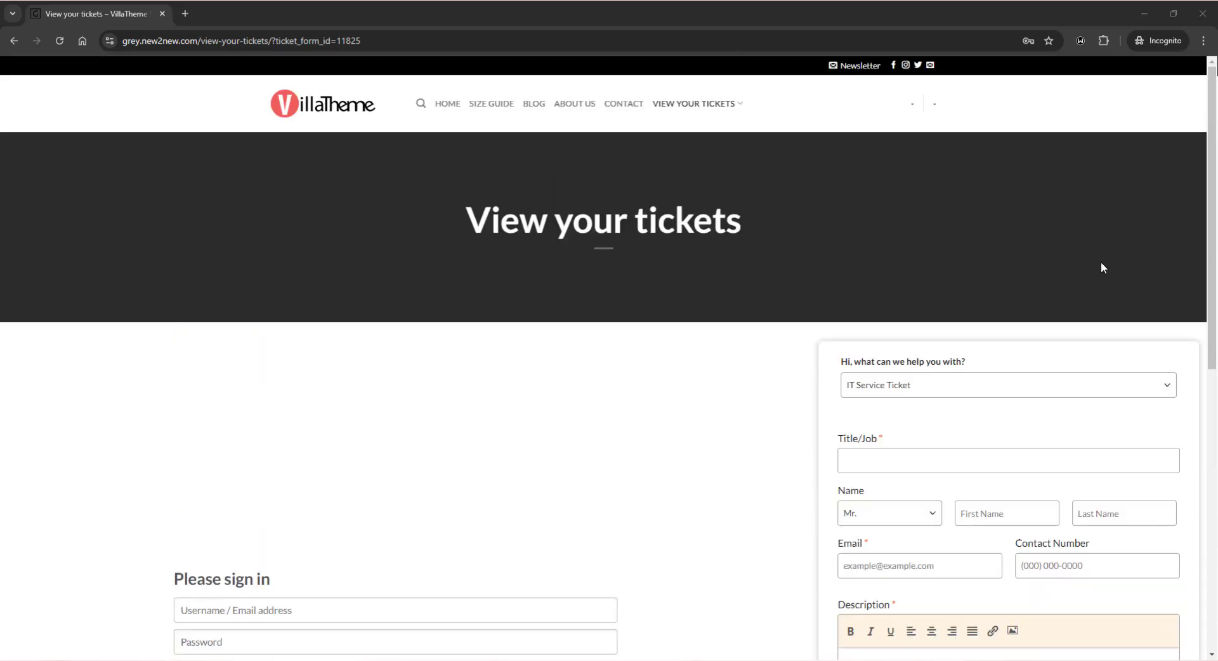
pyautogui.click(879, 384)
pyautogui.click(866, 403)
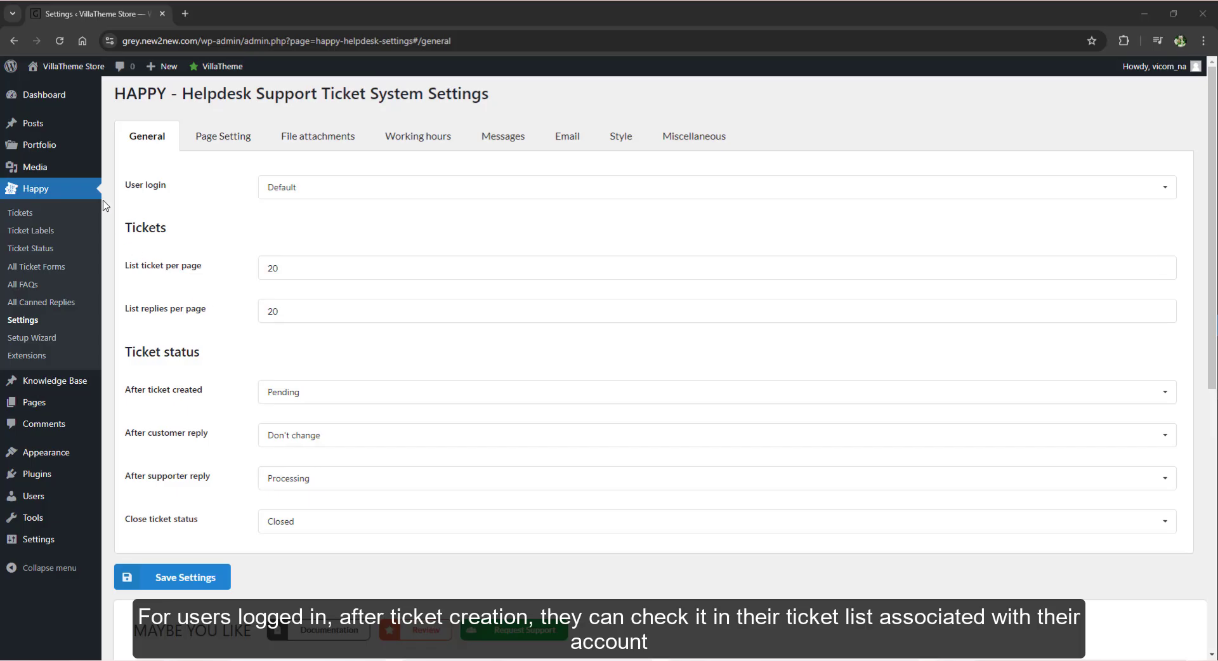
# Open the VillaTheme Store front end in an incognito window and go to View your tickets
pyautogui.rightClick(89, 68)
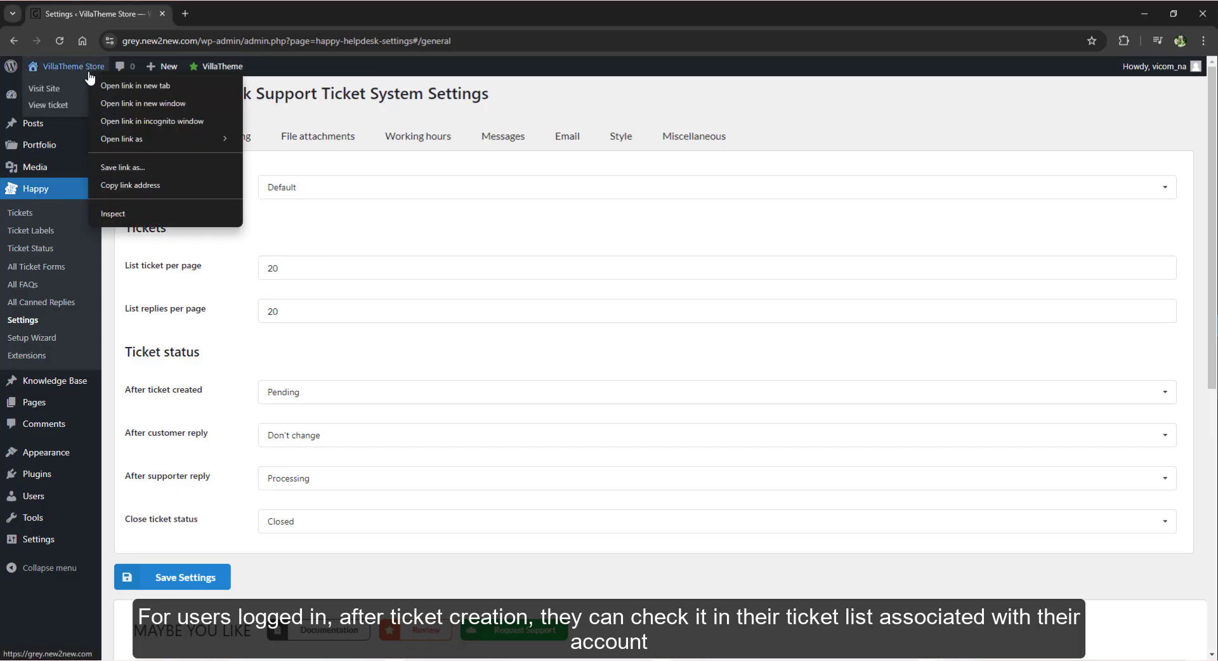
pyautogui.click(120, 121)
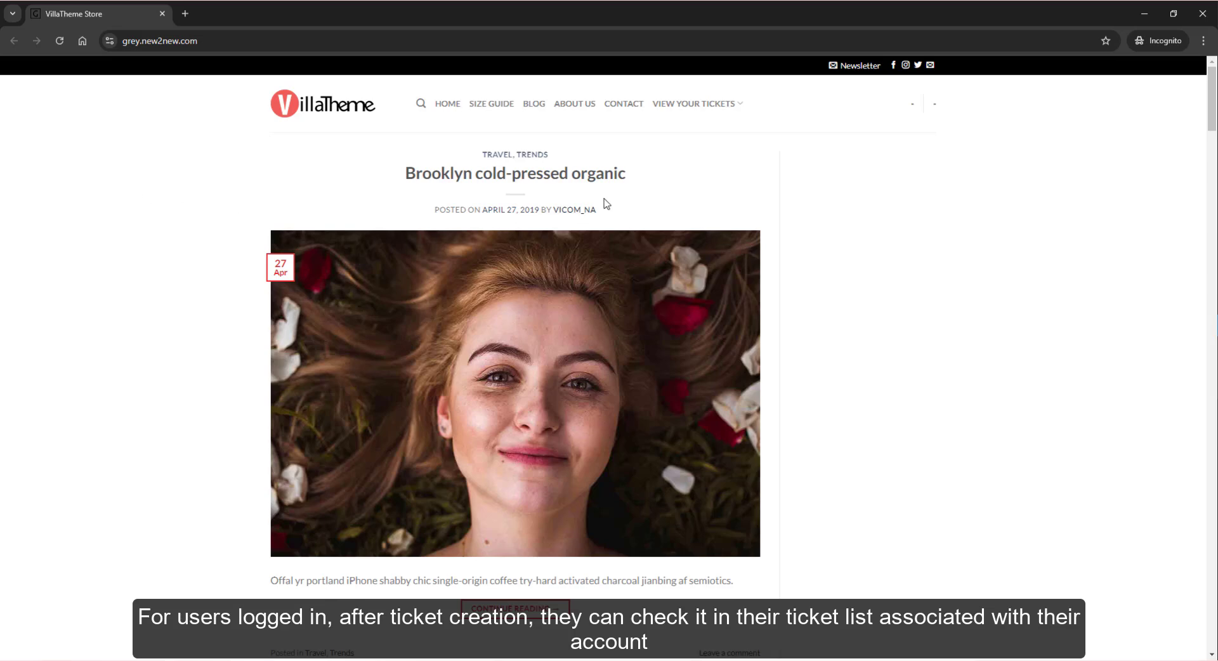
pyautogui.click(701, 108)
pyautogui.click(700, 108)
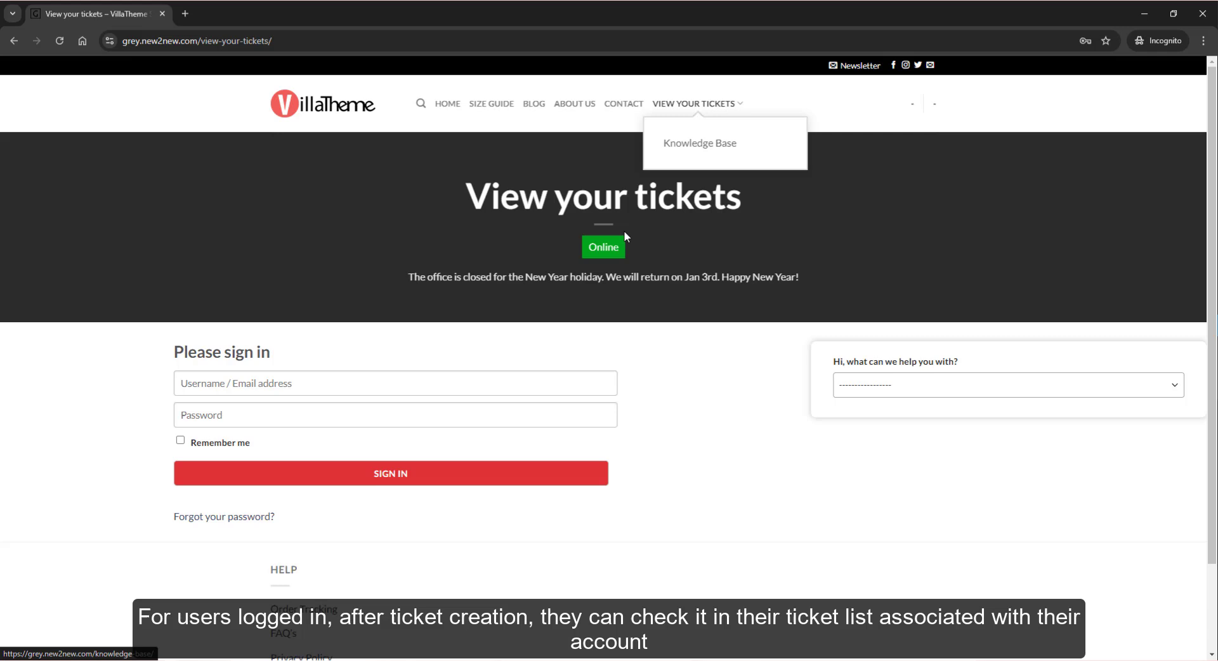
# Autofill the customer's saved login details and sign in
pyautogui.click(472, 373)
pyautogui.click(438, 426)
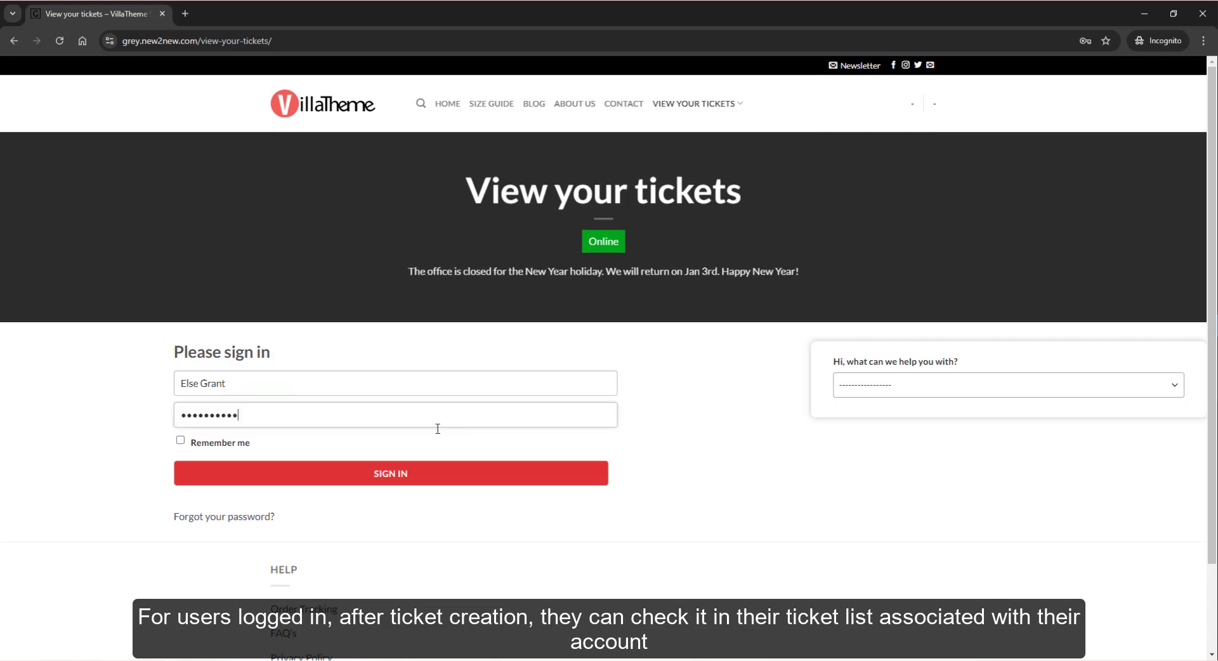
pyautogui.click(312, 474)
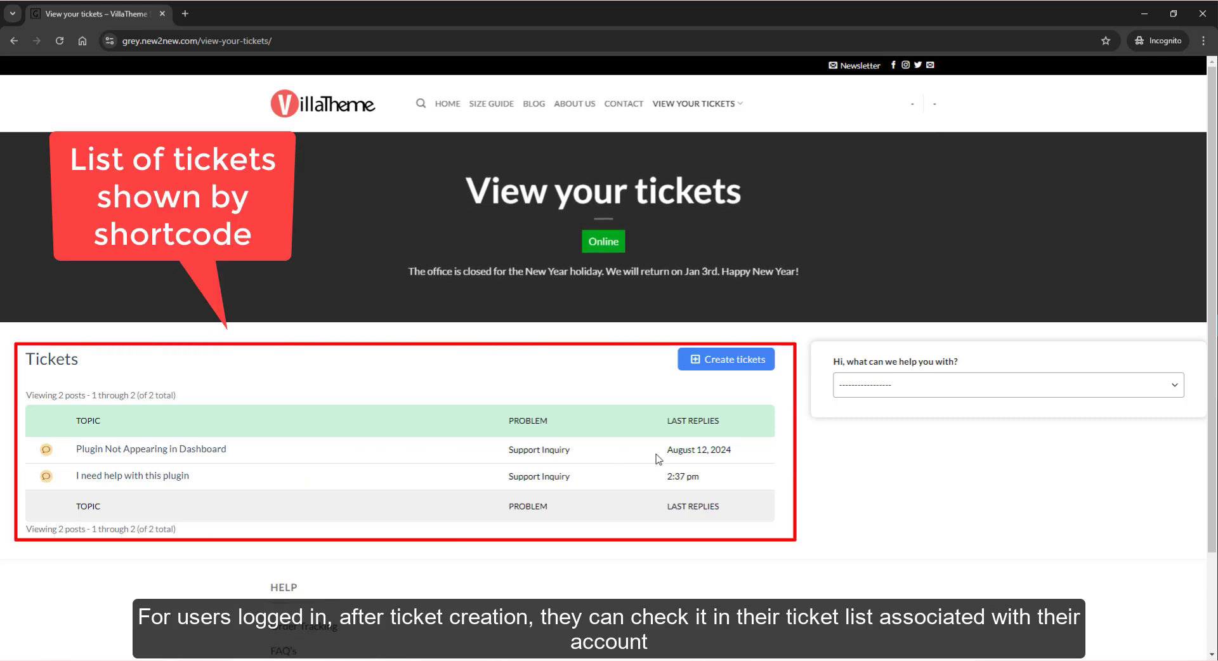
# Submit a Support Inquiry ticket titled 'Issue with Application', then view the customer's ticket list
pyautogui.scroll(-2, 659, 459)
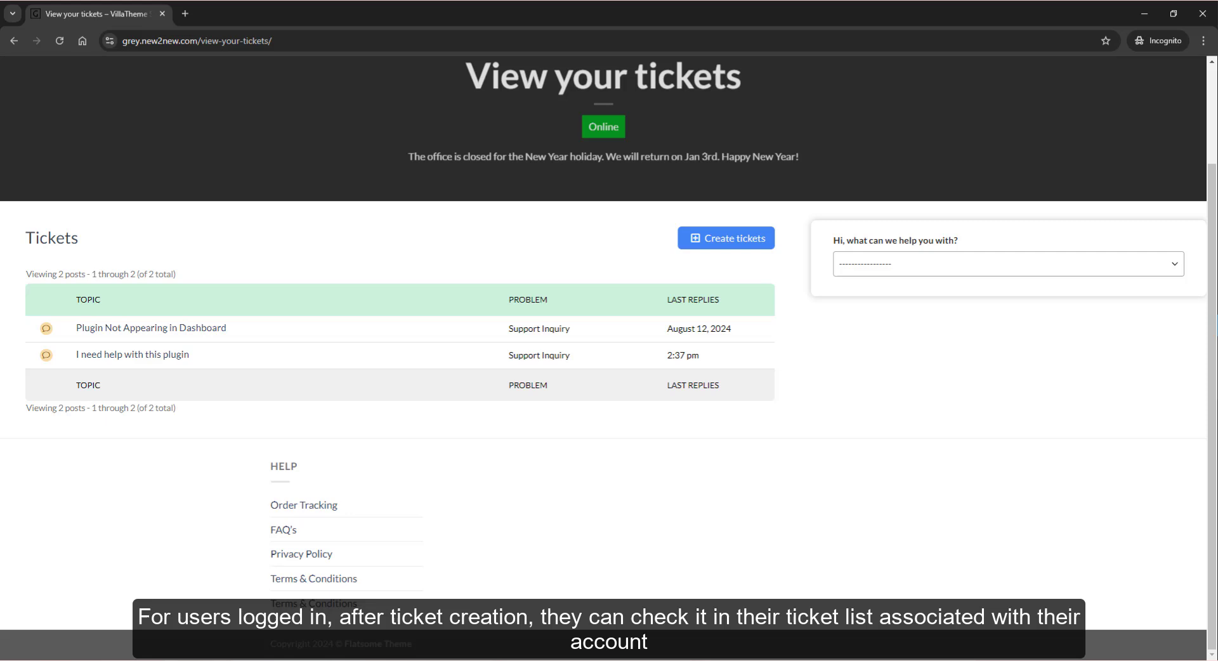
pyautogui.click(1129, 264)
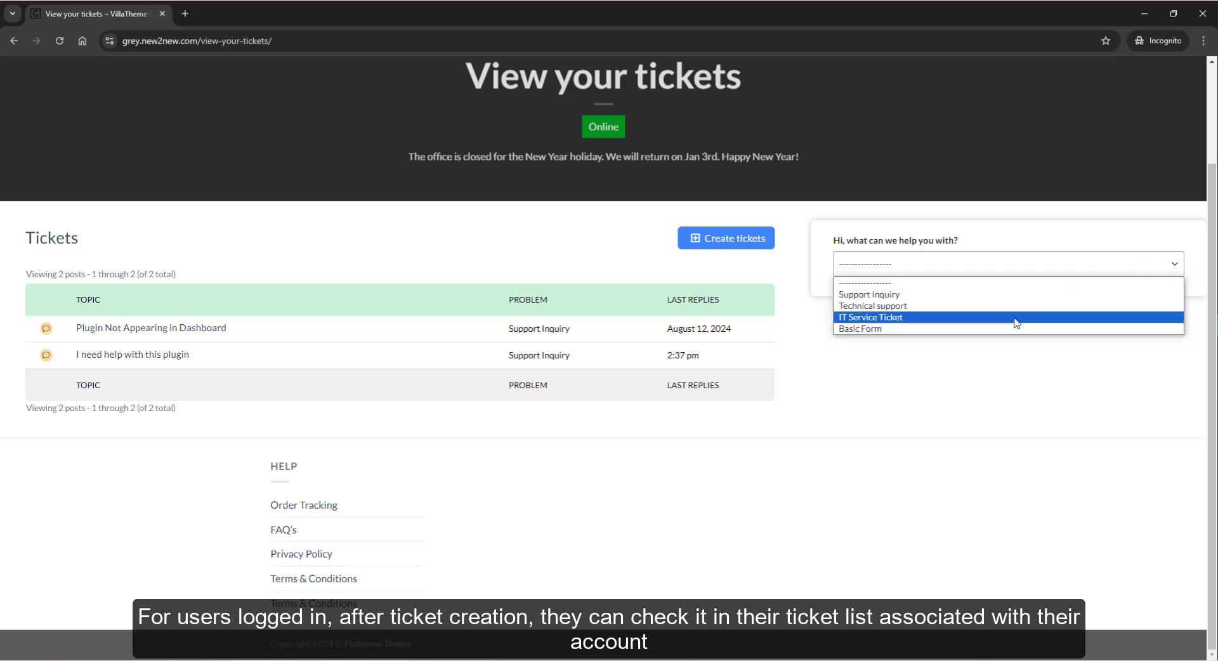
pyautogui.click(1030, 290)
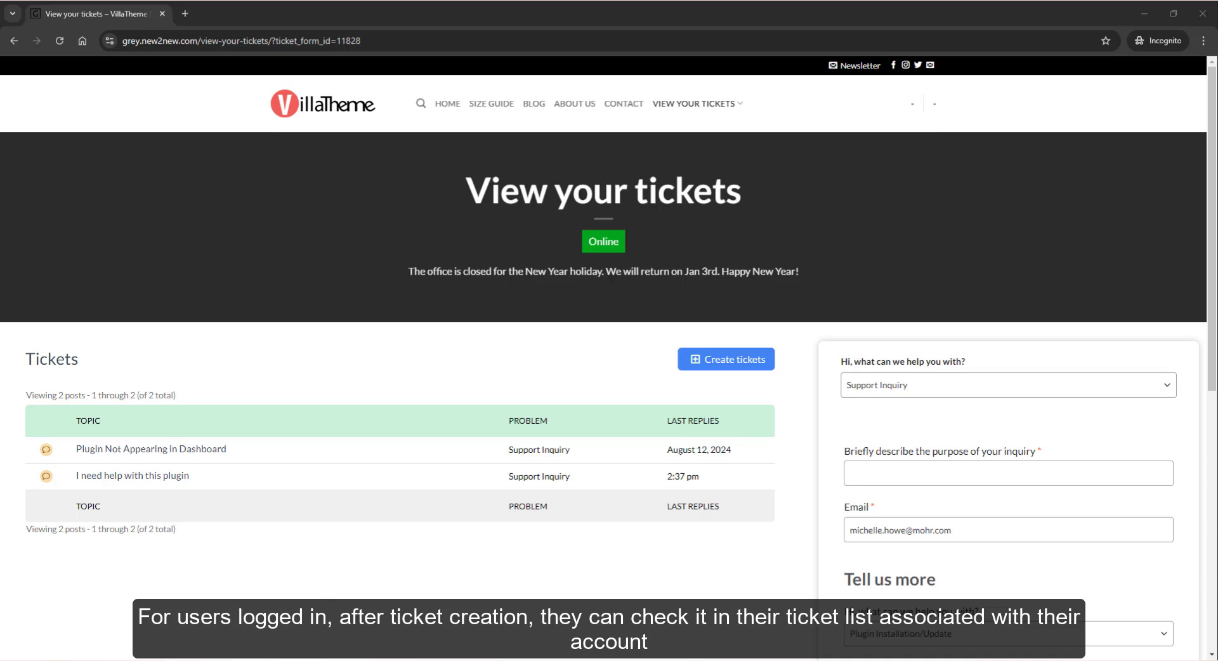
pyautogui.scroll(-3, 857, 277)
pyautogui.click(930, 284)
pyautogui.write('Issue with Application')
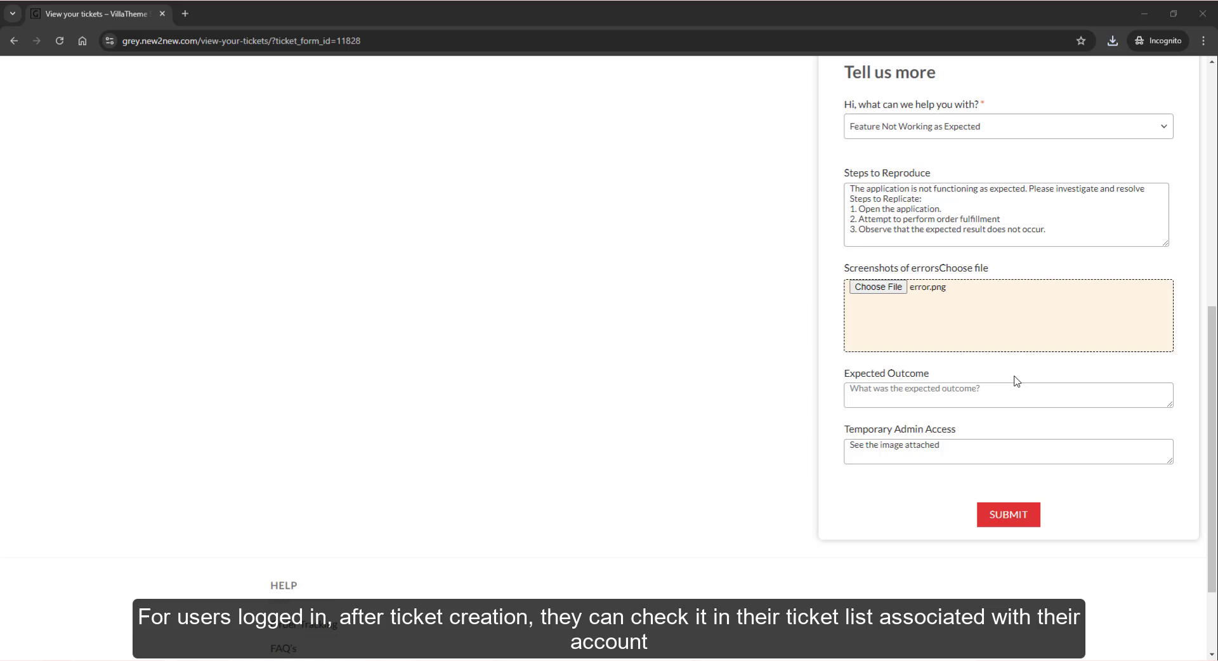
pyautogui.click(998, 516)
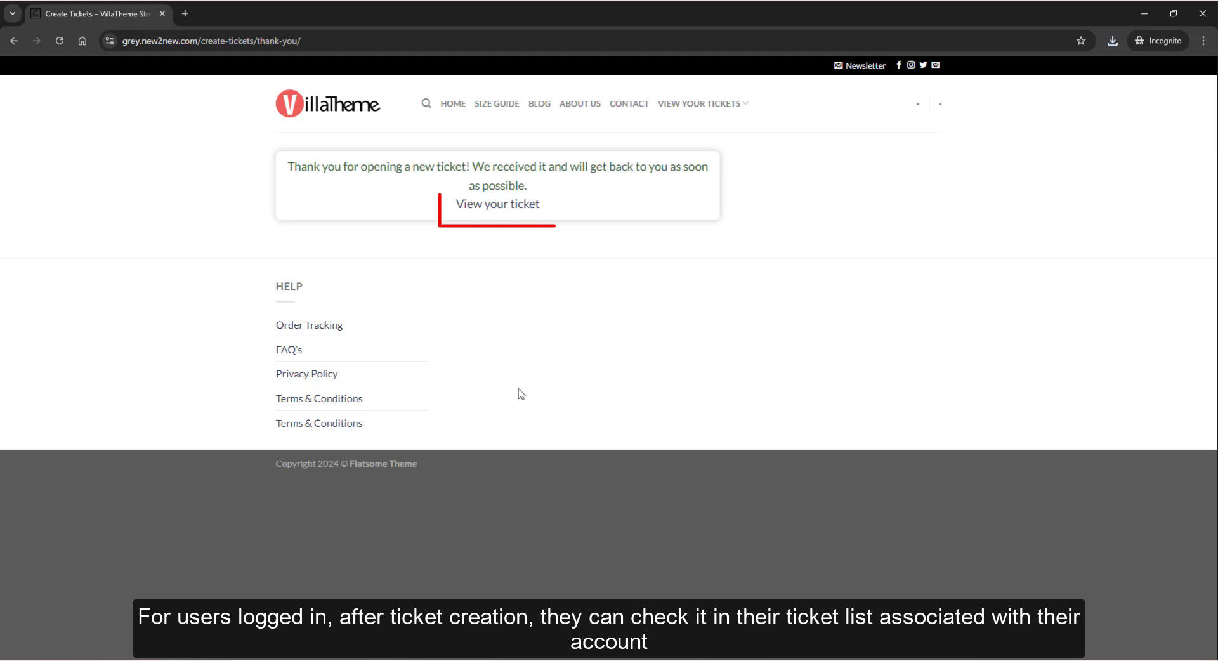
pyautogui.click(507, 213)
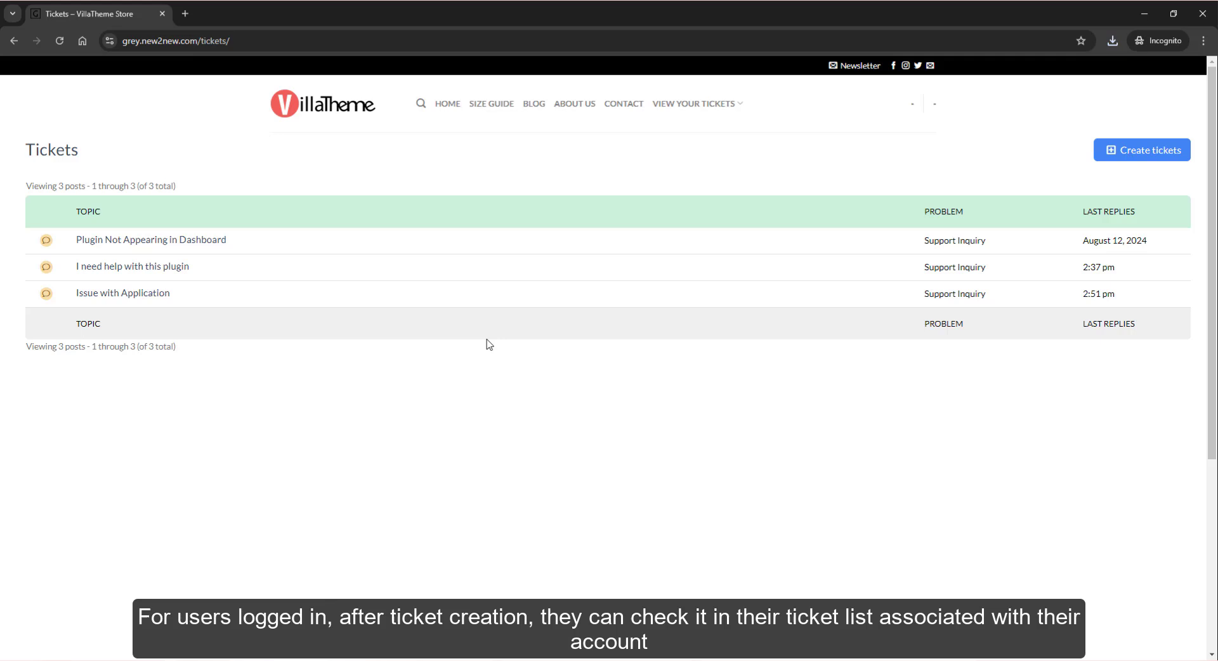
# Open the Issue with Application ticket and show, then hide, its reply form
pyautogui.click(146, 297)
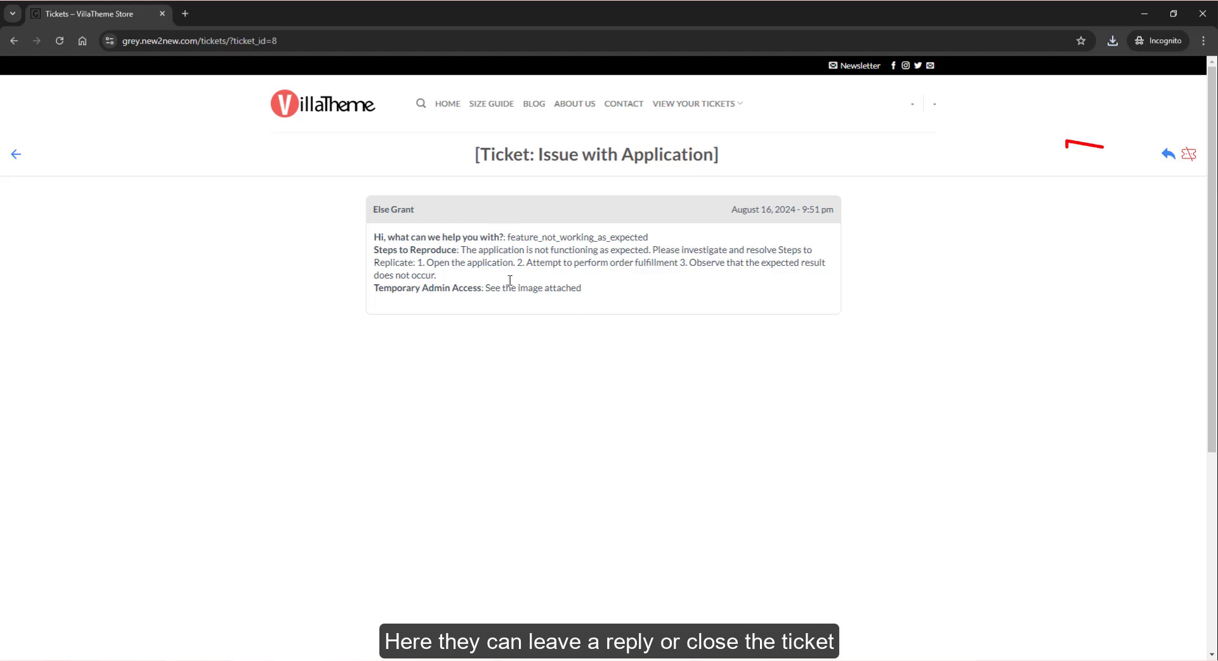
pyautogui.click(1169, 155)
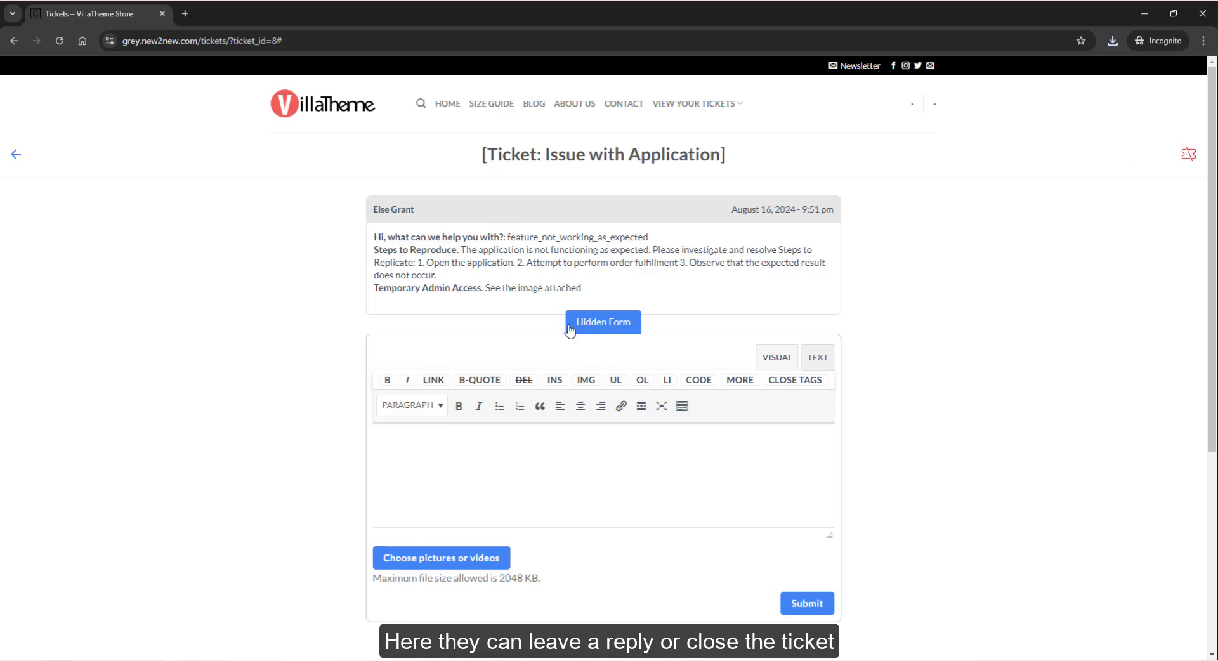
pyautogui.click(599, 322)
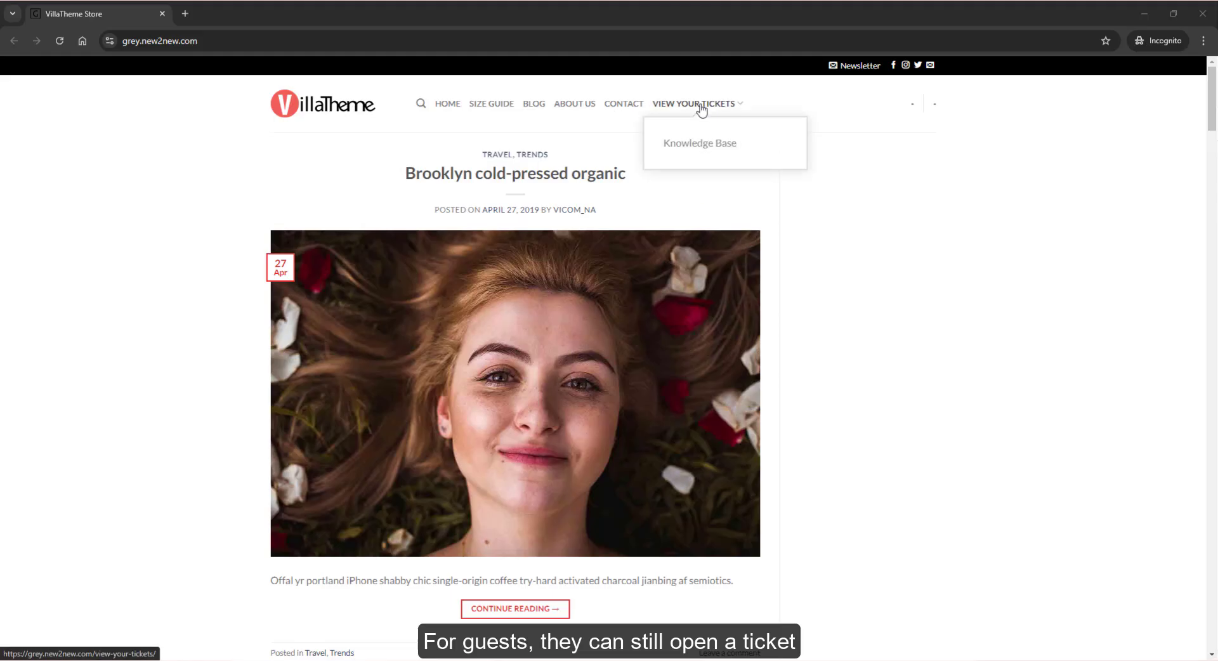
# As a guest, submit a Support Inquiry ticket, then try its View your ticket link
pyautogui.click(699, 106)
pyautogui.click(926, 385)
pyautogui.click(924, 405)
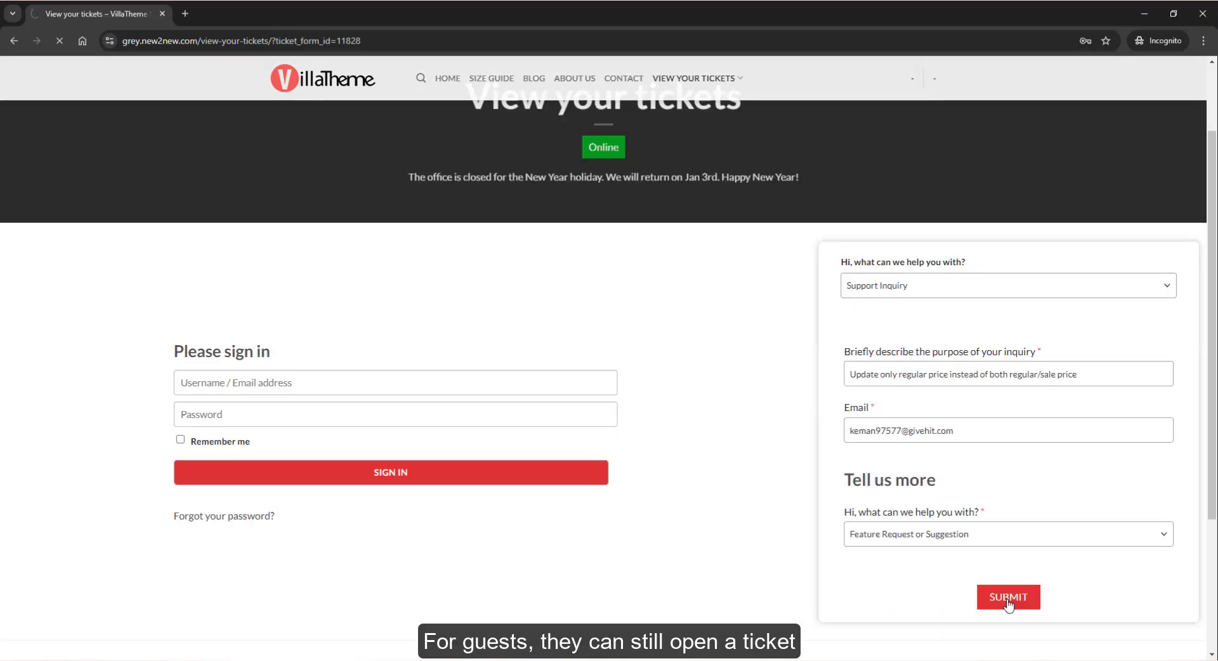
pyautogui.click(1006, 600)
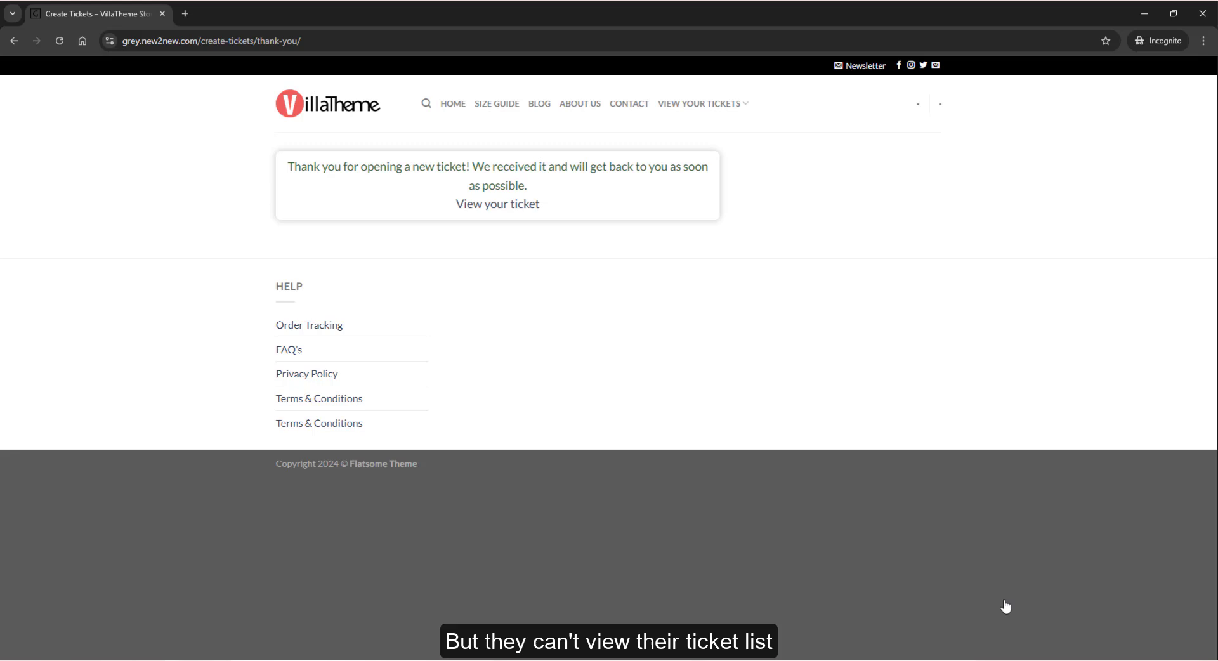
pyautogui.click(485, 206)
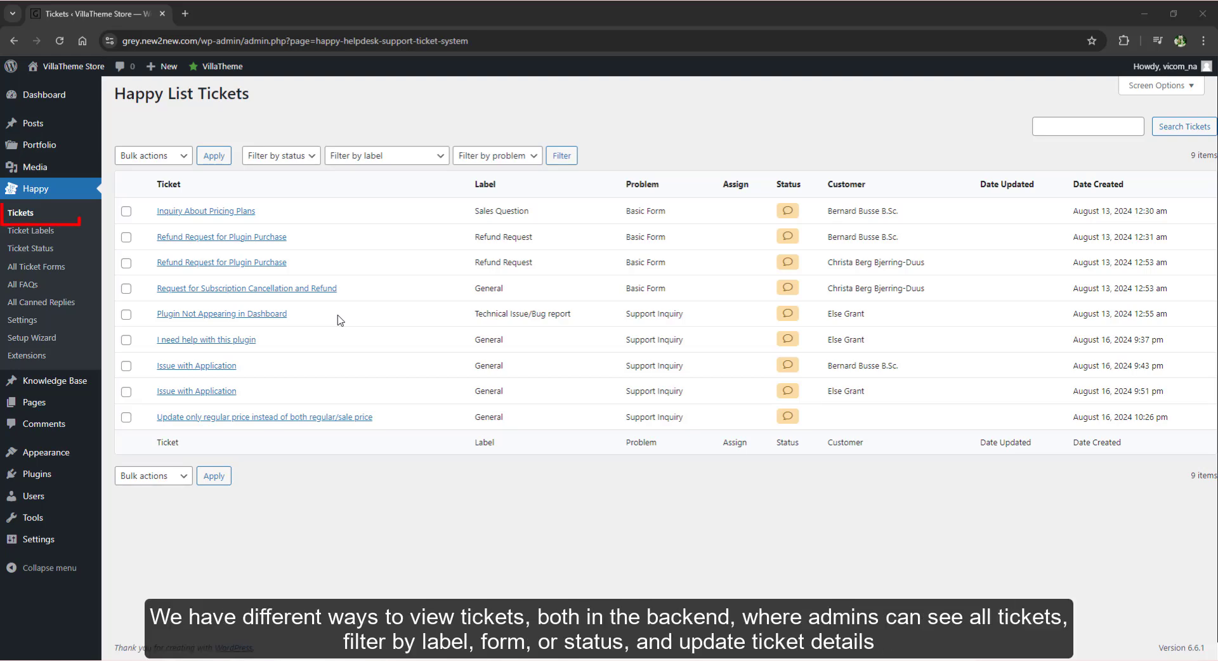
# Inspect the regular-price ticket's canned response, assignee, label and status options, then open the front-end ticket list
pyautogui.click(300, 418)
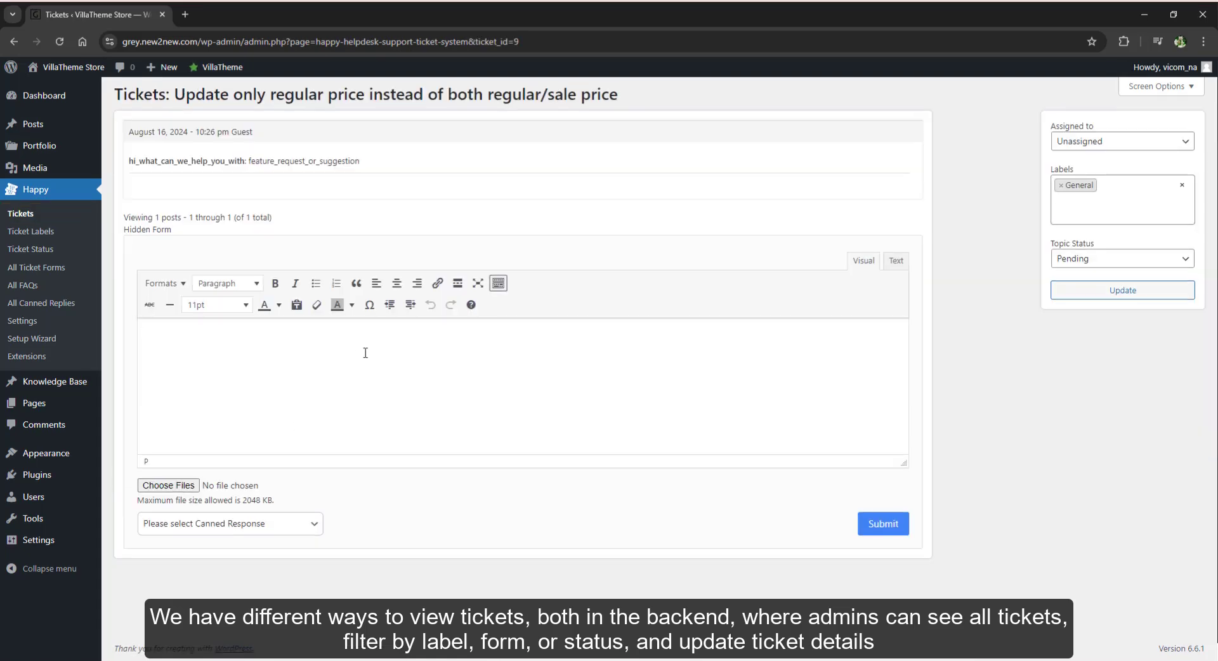
pyautogui.click(232, 524)
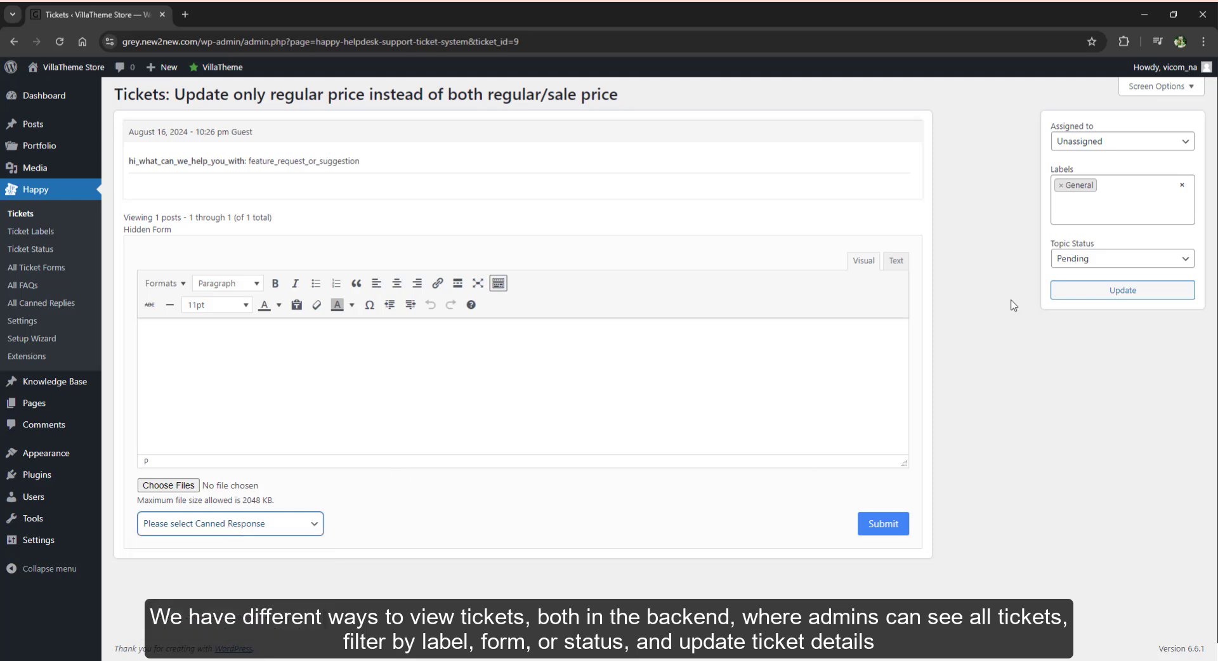
pyautogui.click(1119, 147)
pyautogui.click(1120, 149)
pyautogui.click(1102, 188)
pyautogui.click(1100, 249)
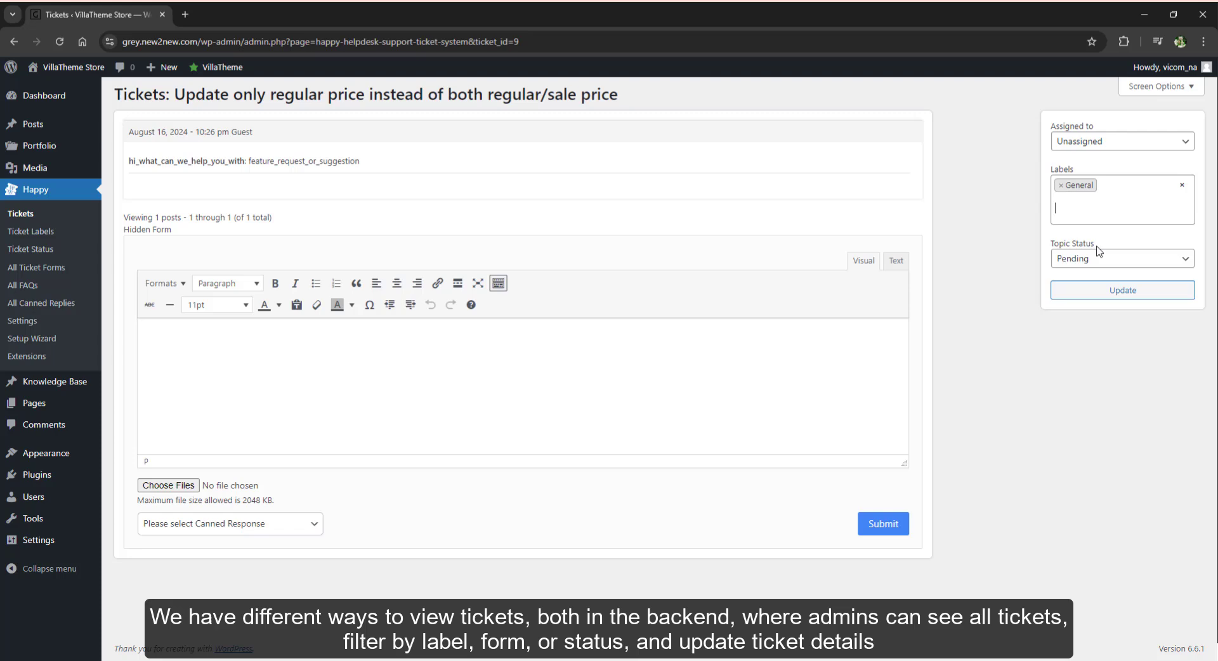
pyautogui.click(1100, 251)
pyautogui.moveTo(70, 66)
pyautogui.click(70, 106)
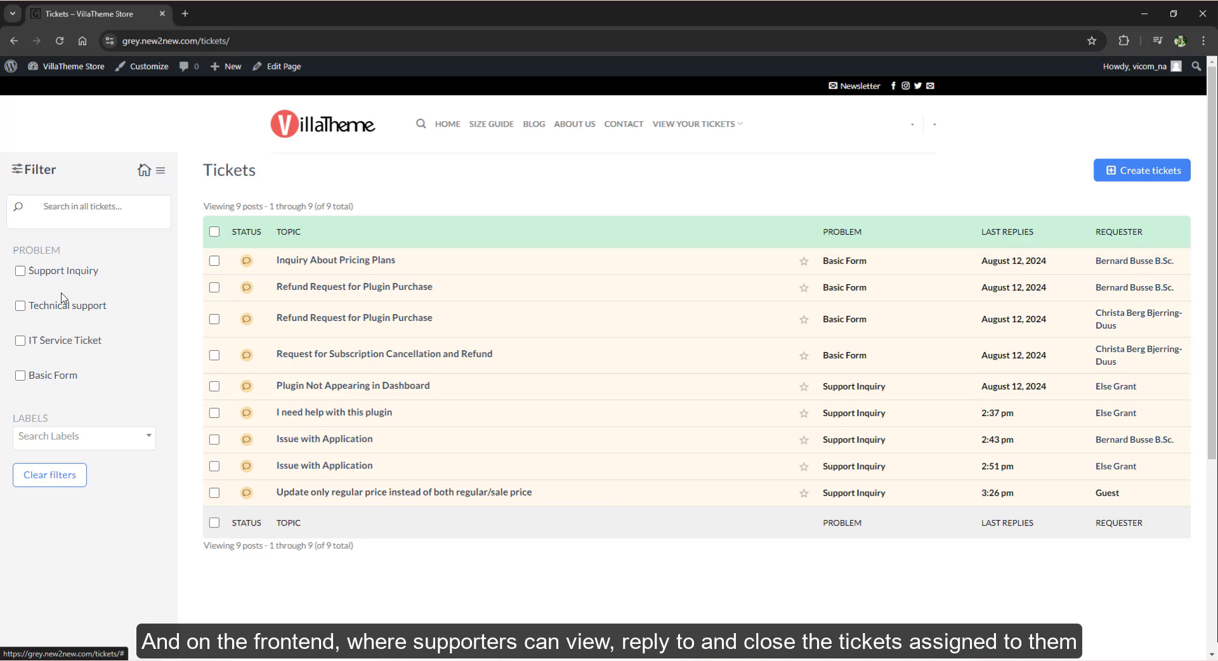
# Filter tickets by Support Inquiry, clear the filter, and open the regular-price ticket
pyautogui.click(70, 270)
pyautogui.click(64, 481)
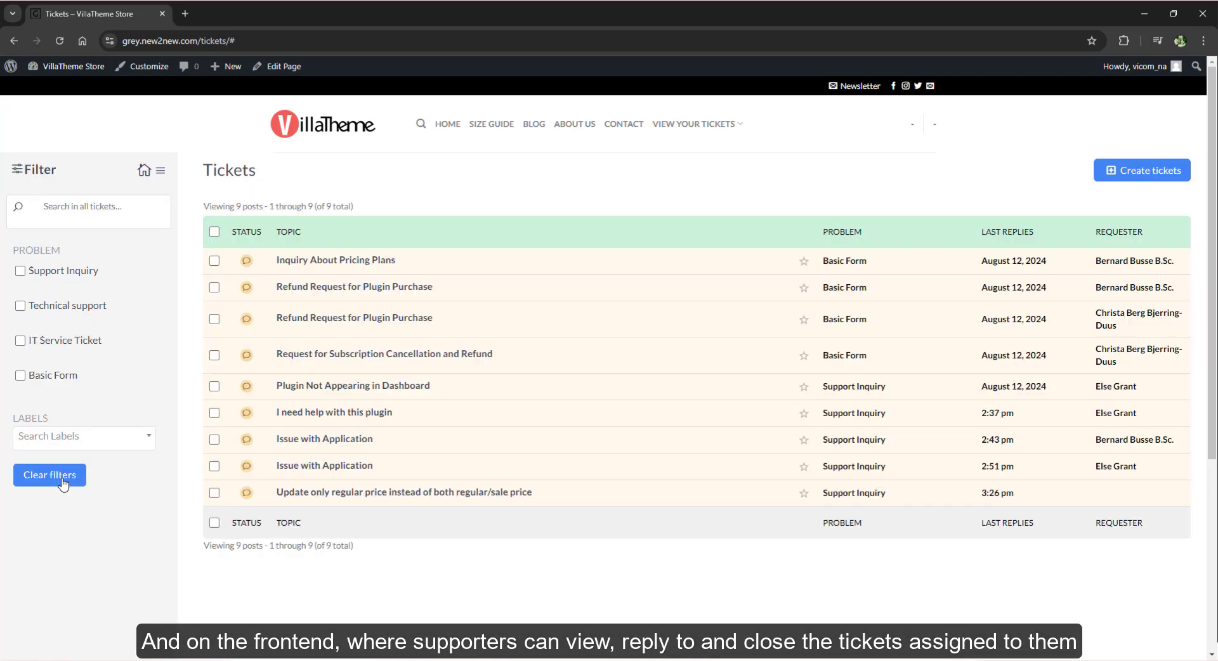
pyautogui.click(308, 493)
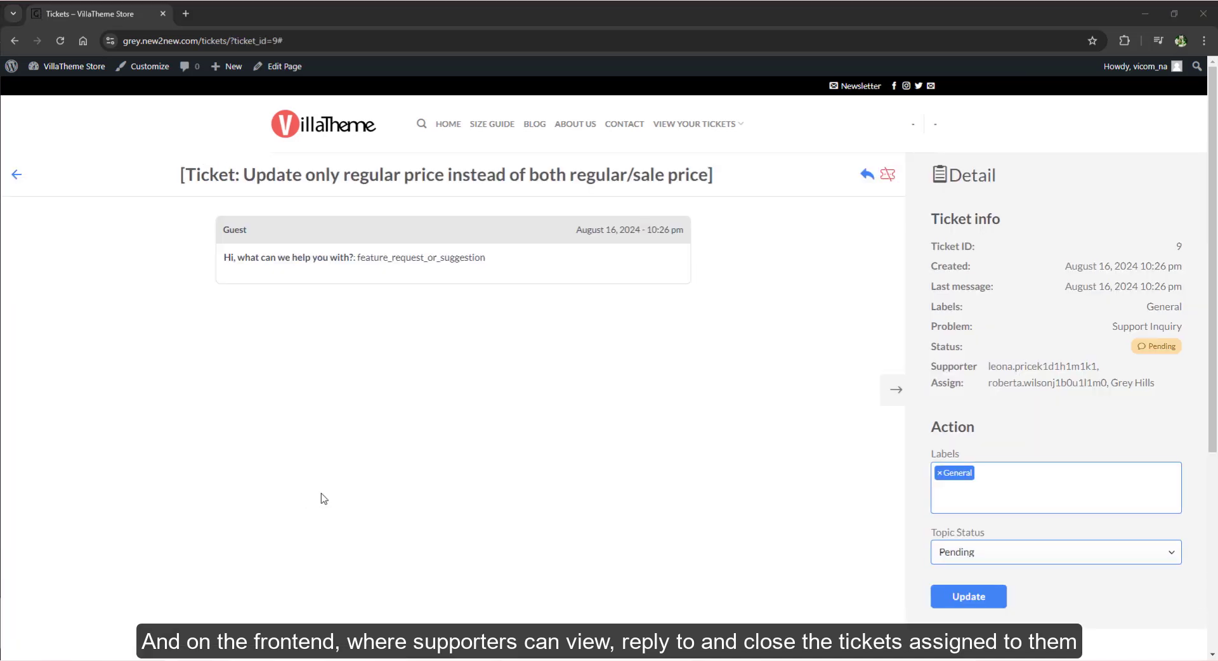
# Reply with the Resolution Provided canned response, submit it, and reload the ticket
pyautogui.click(867, 178)
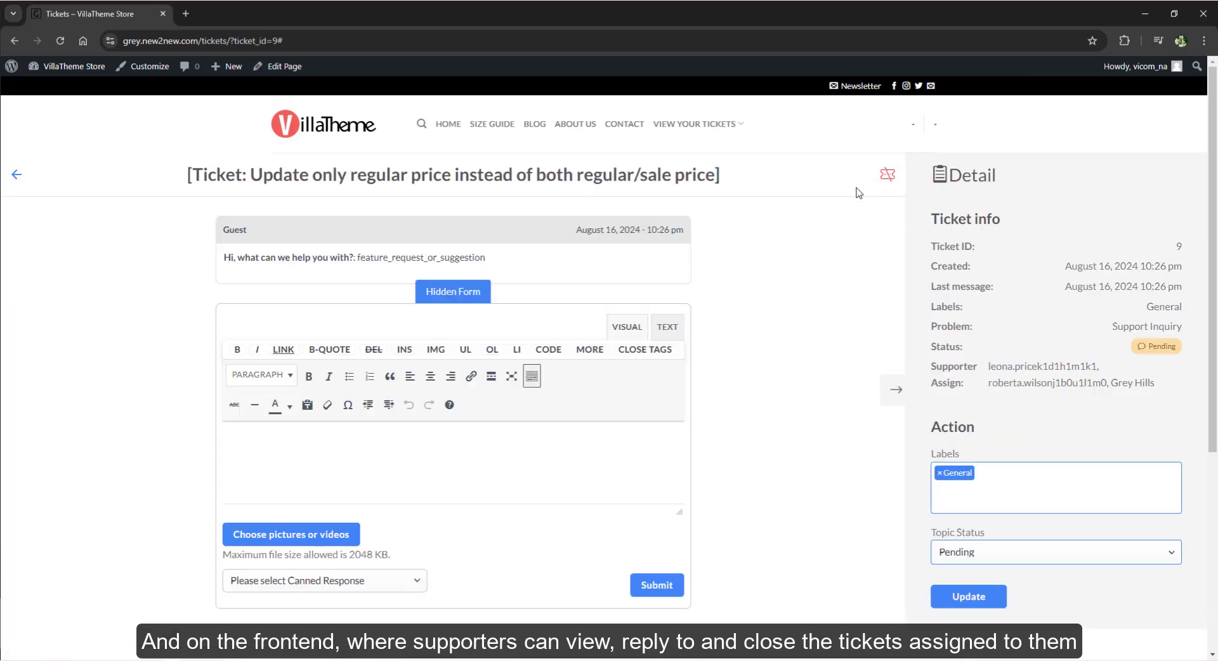
pyautogui.click(475, 295)
pyautogui.click(866, 178)
pyautogui.click(297, 585)
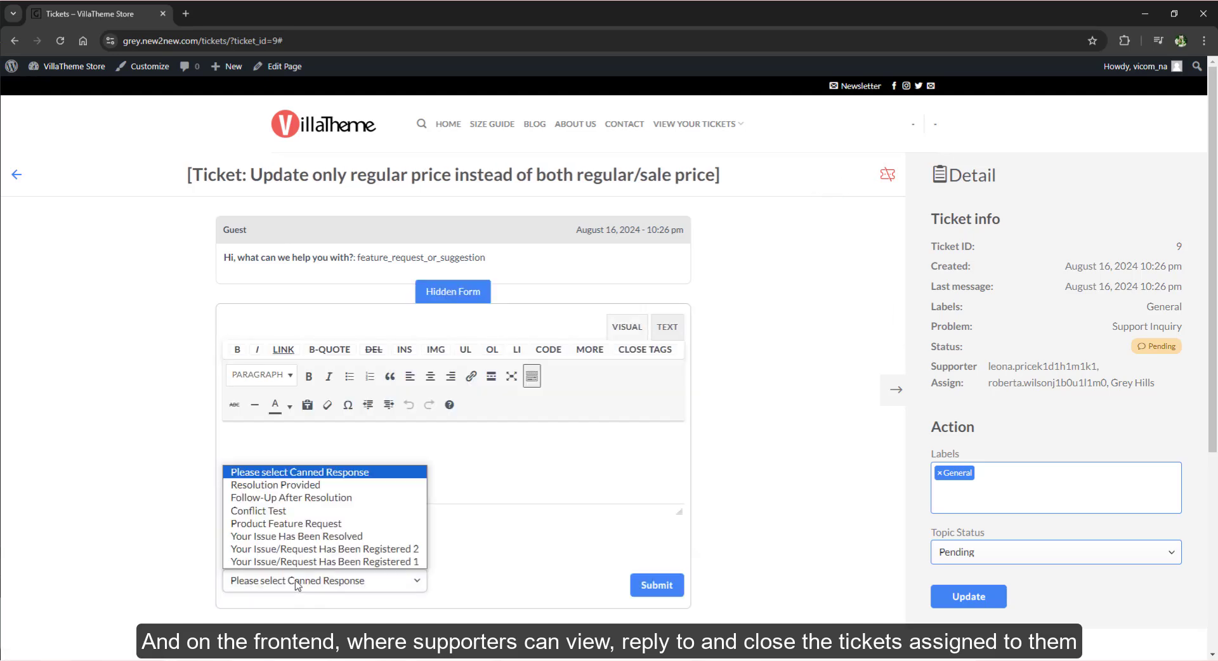
pyautogui.click(312, 488)
pyautogui.scroll(-1, 627, 484)
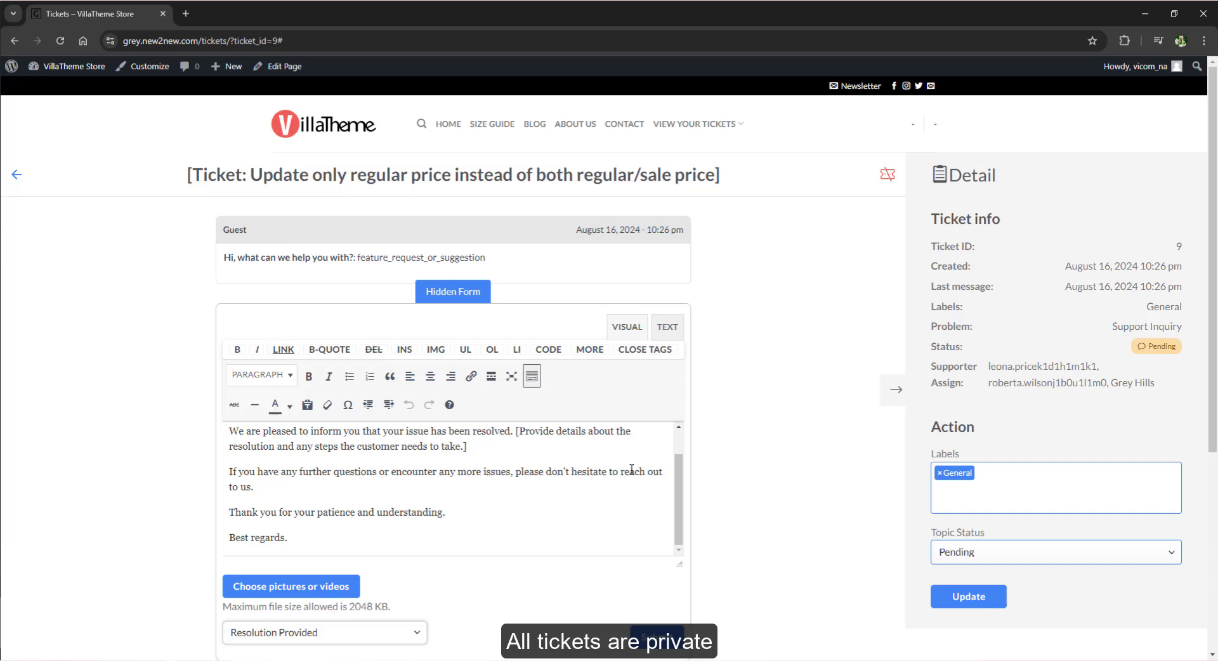
pyautogui.click(667, 327)
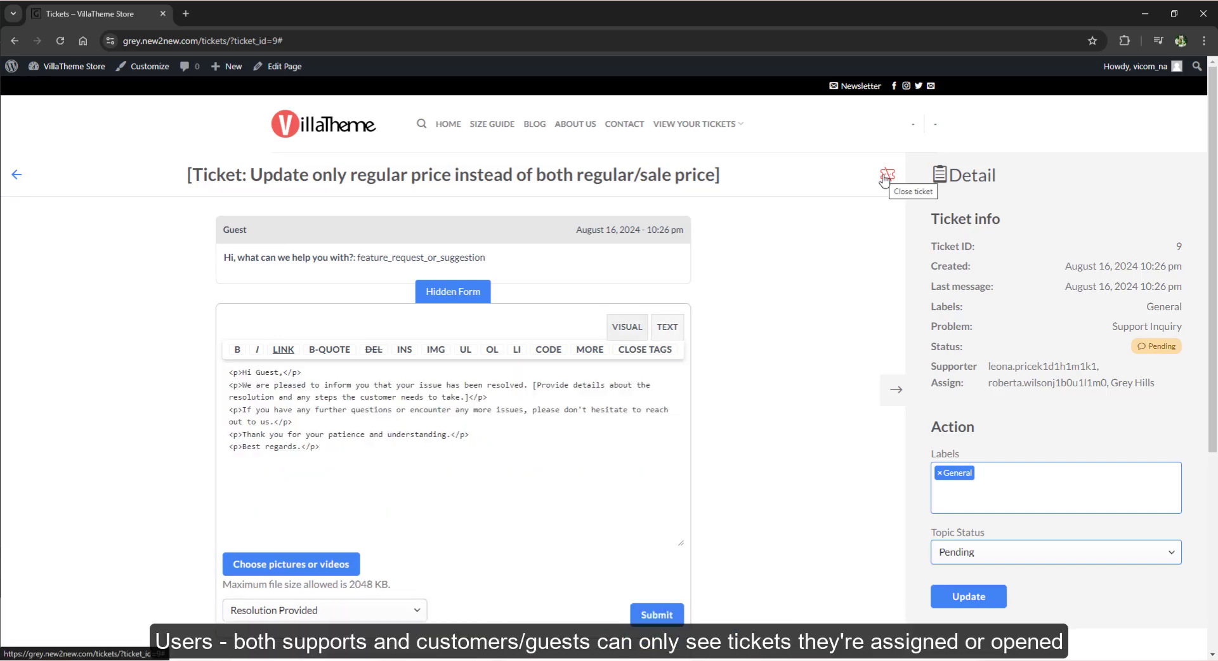
pyautogui.click(655, 615)
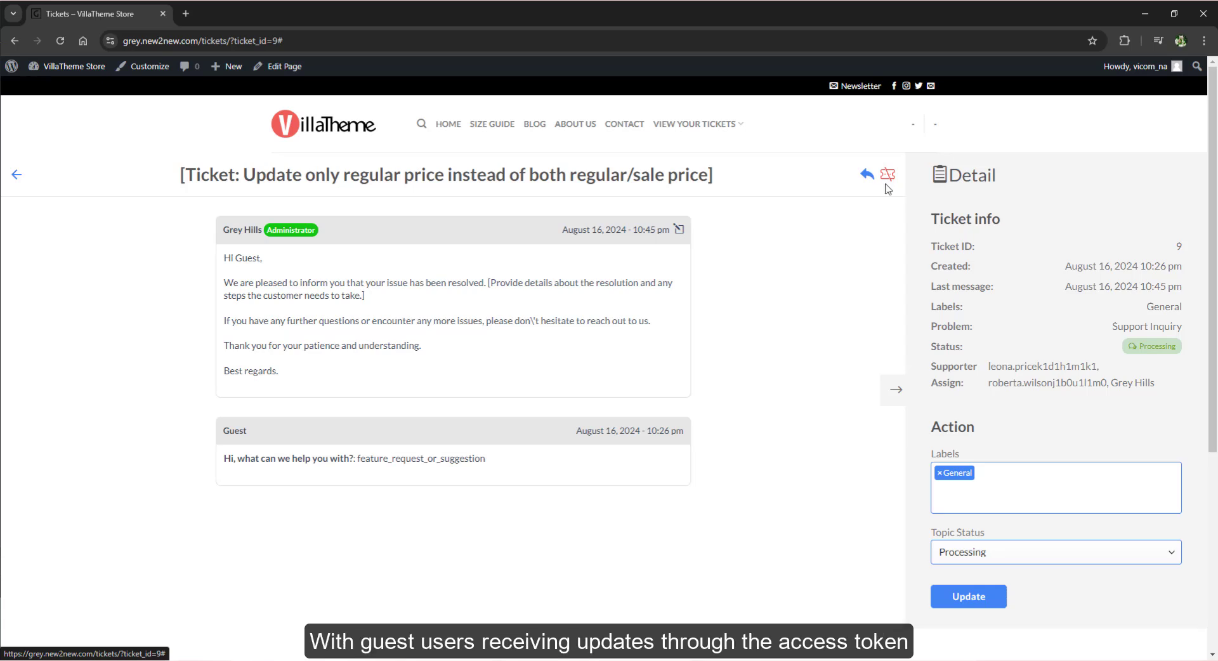
pyautogui.click(887, 188)
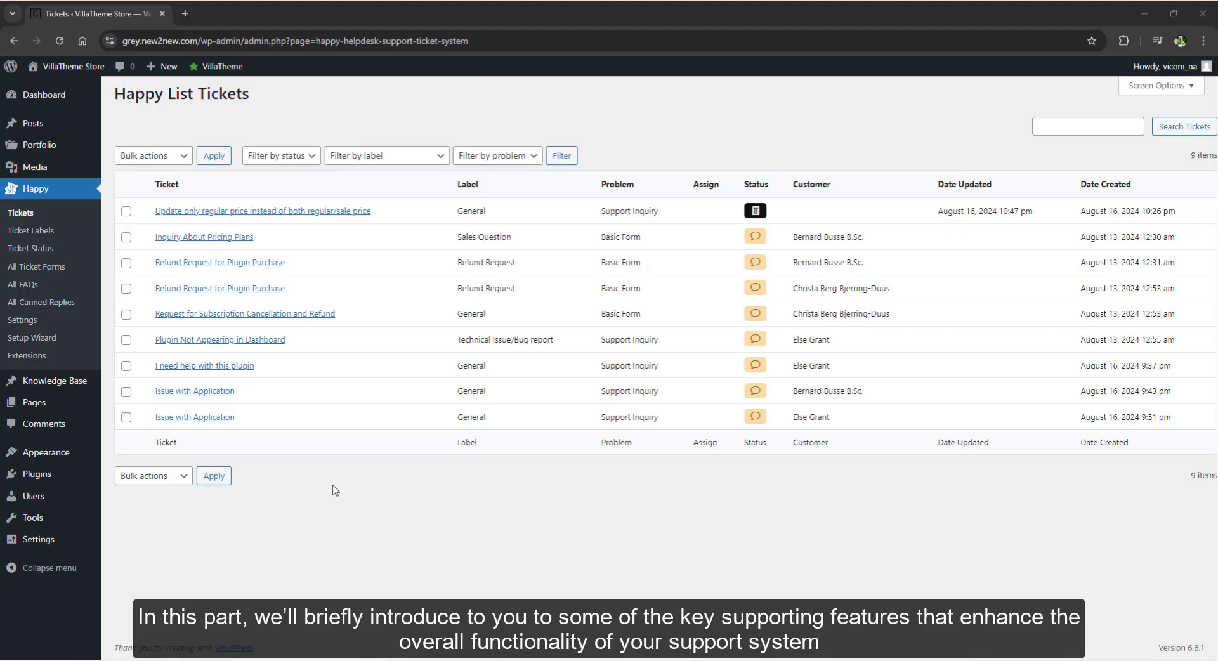
# Review the Knowledge Base articles and the General and Software (Plugins) category listings
pyautogui.click(49, 384)
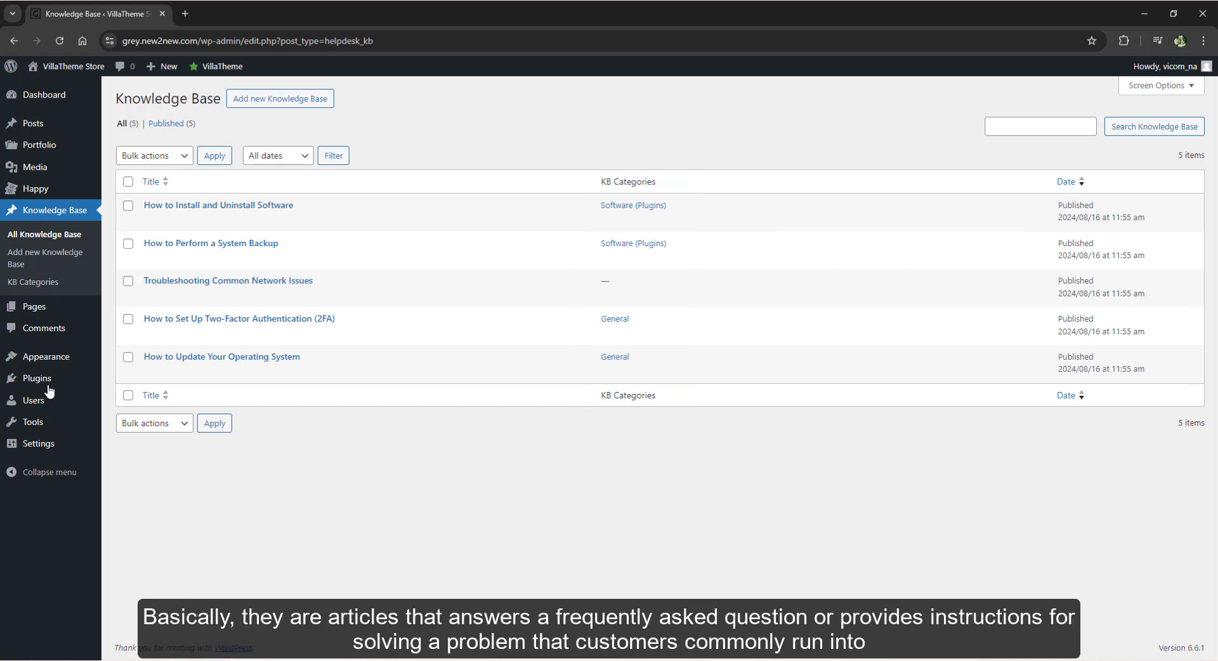
pyautogui.moveTo(50, 391)
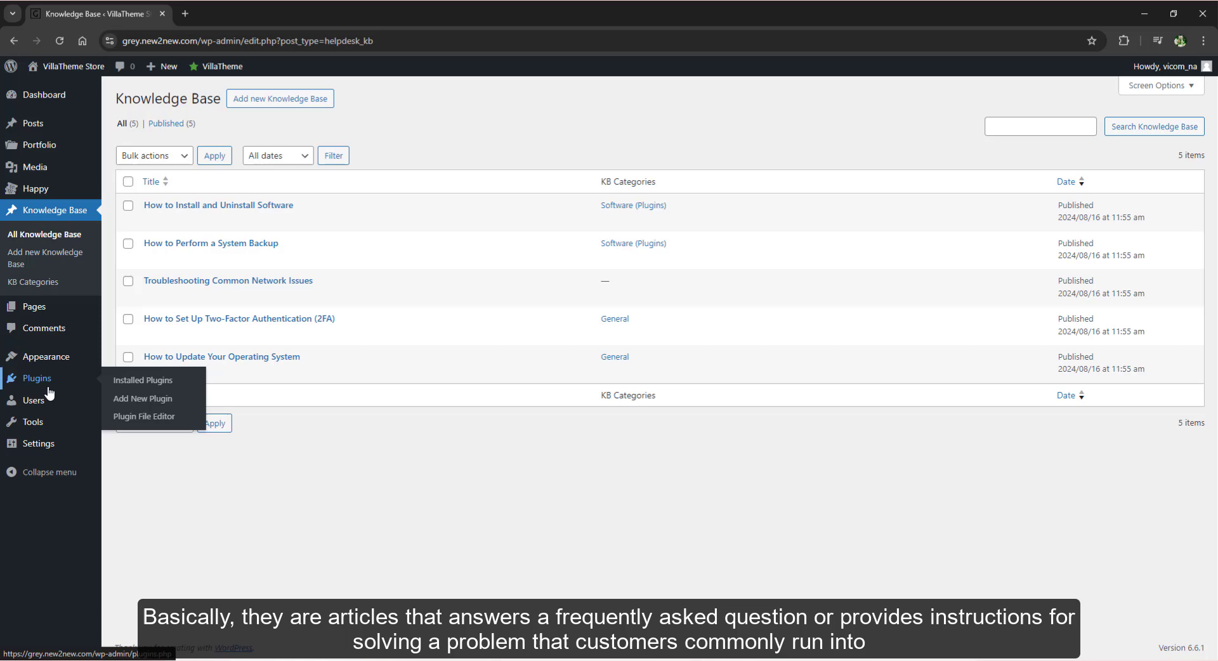
pyautogui.click(57, 283)
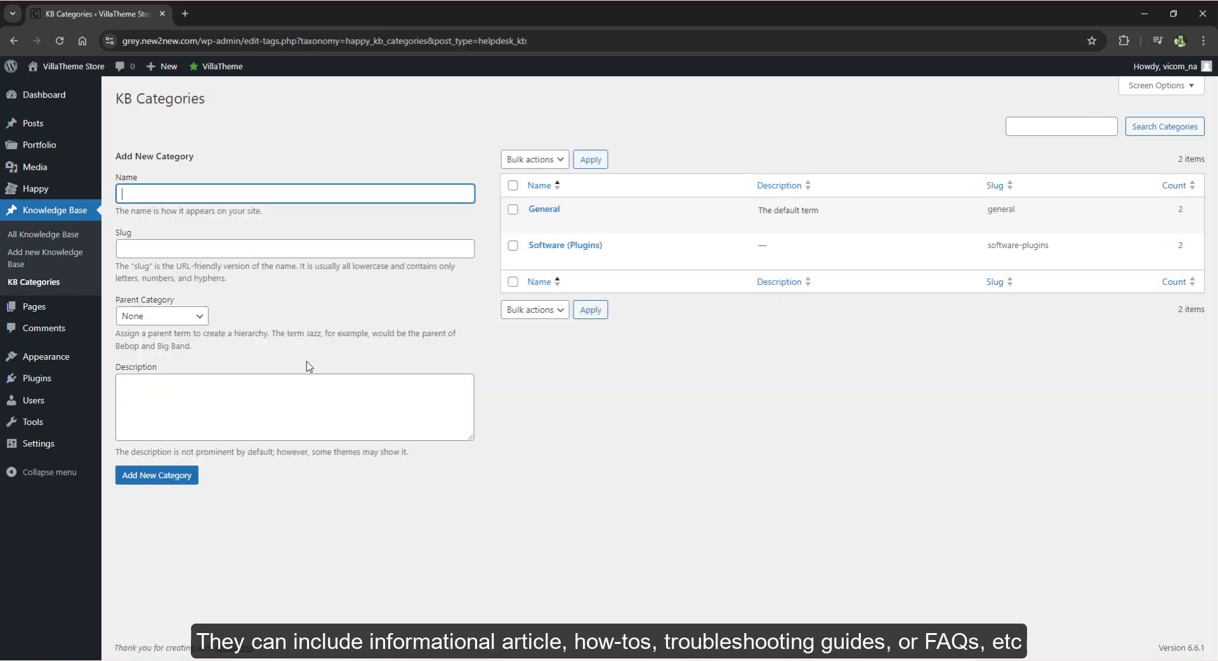
pyautogui.click(1182, 211)
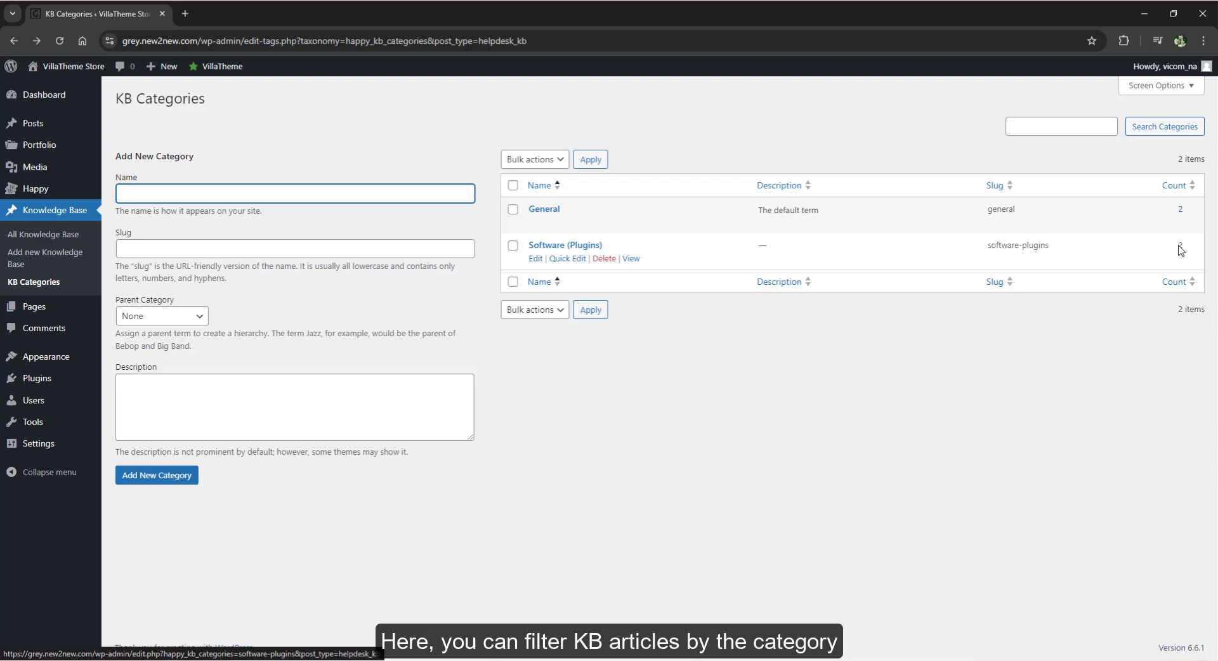
pyautogui.click(1179, 247)
pyautogui.click(64, 234)
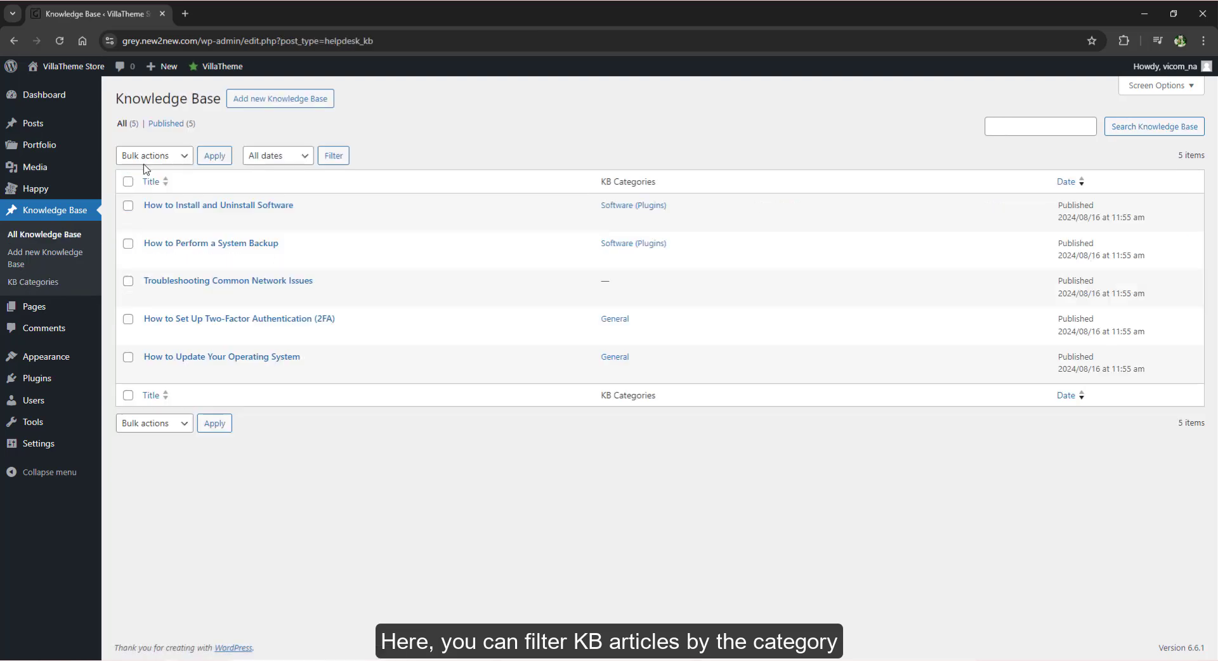
# Start a new Knowledge Base article, abandon the empty draft, and go to HAPPY settings
pyautogui.click(269, 101)
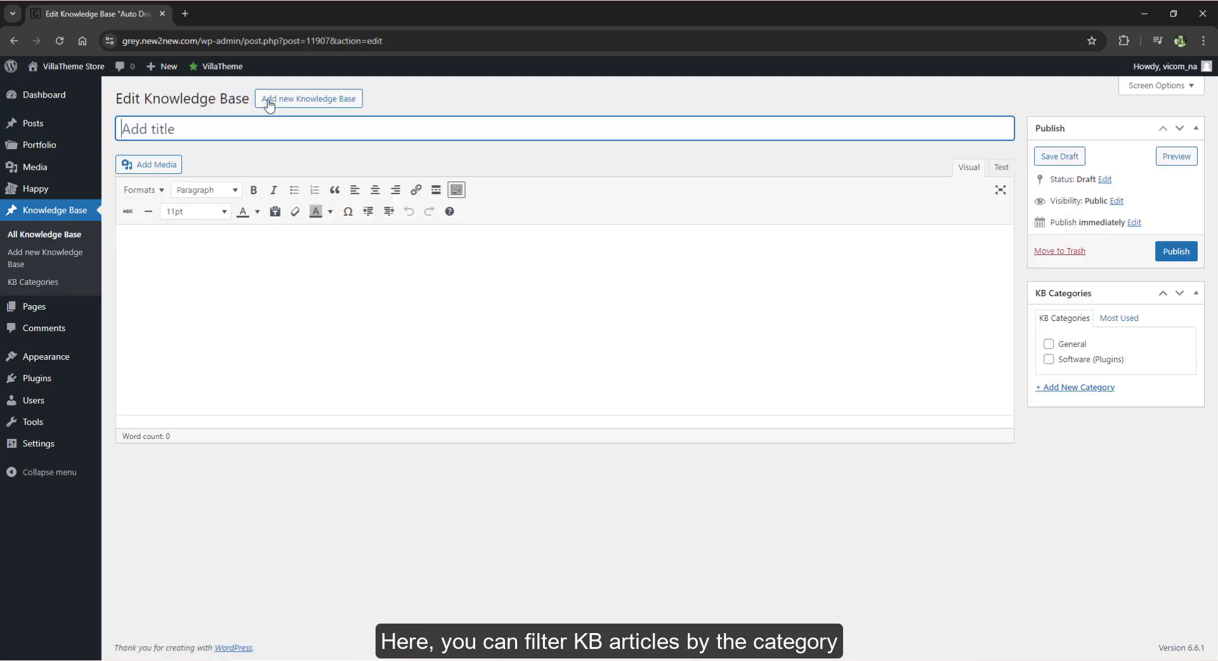
pyautogui.click(61, 234)
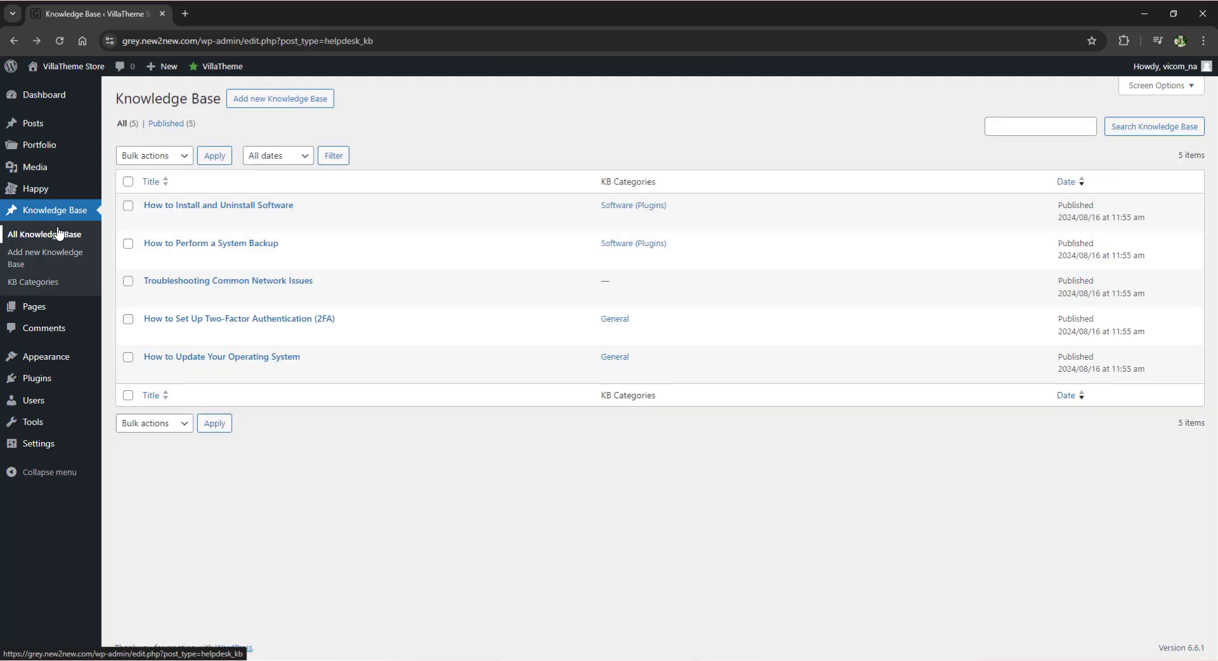
pyautogui.moveTo(89, 188)
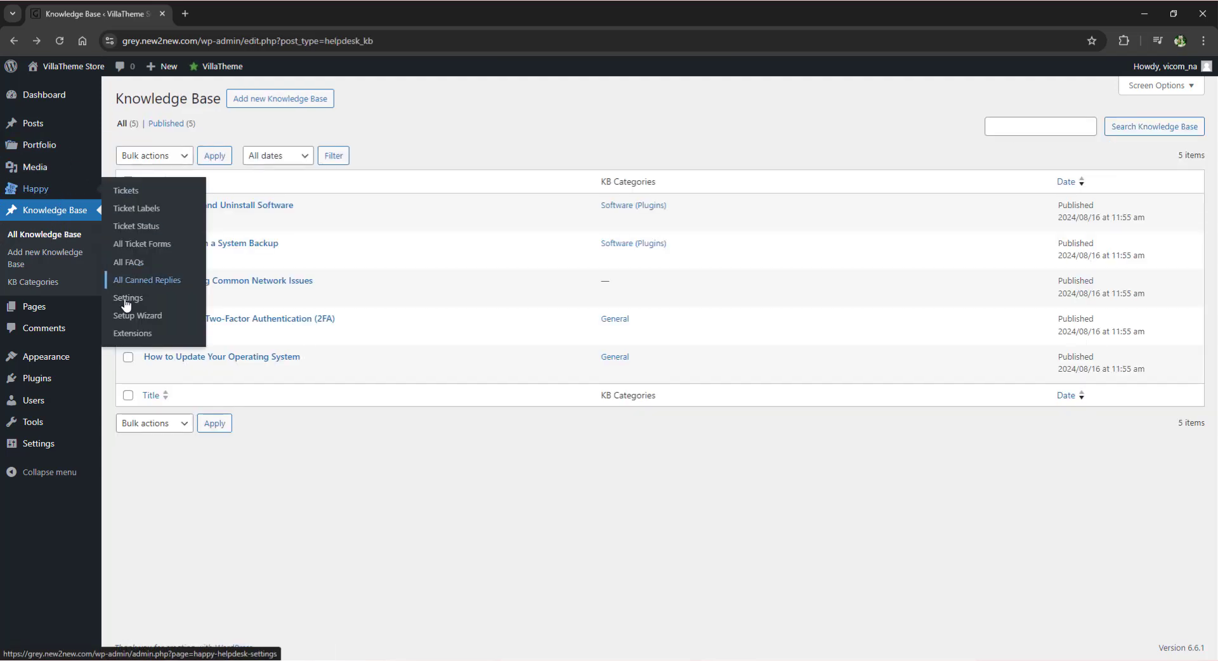
pyautogui.click(124, 298)
# Check the Page Setting tab and start a new FAQ entry
pyautogui.click(224, 137)
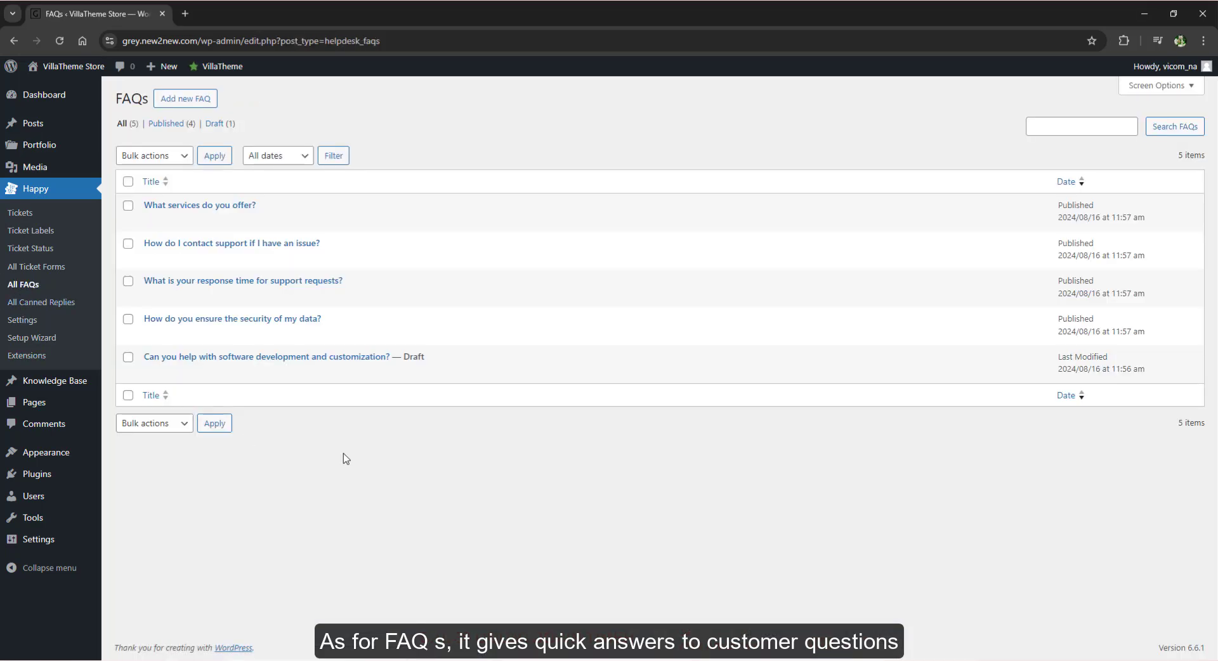
pyautogui.click(208, 102)
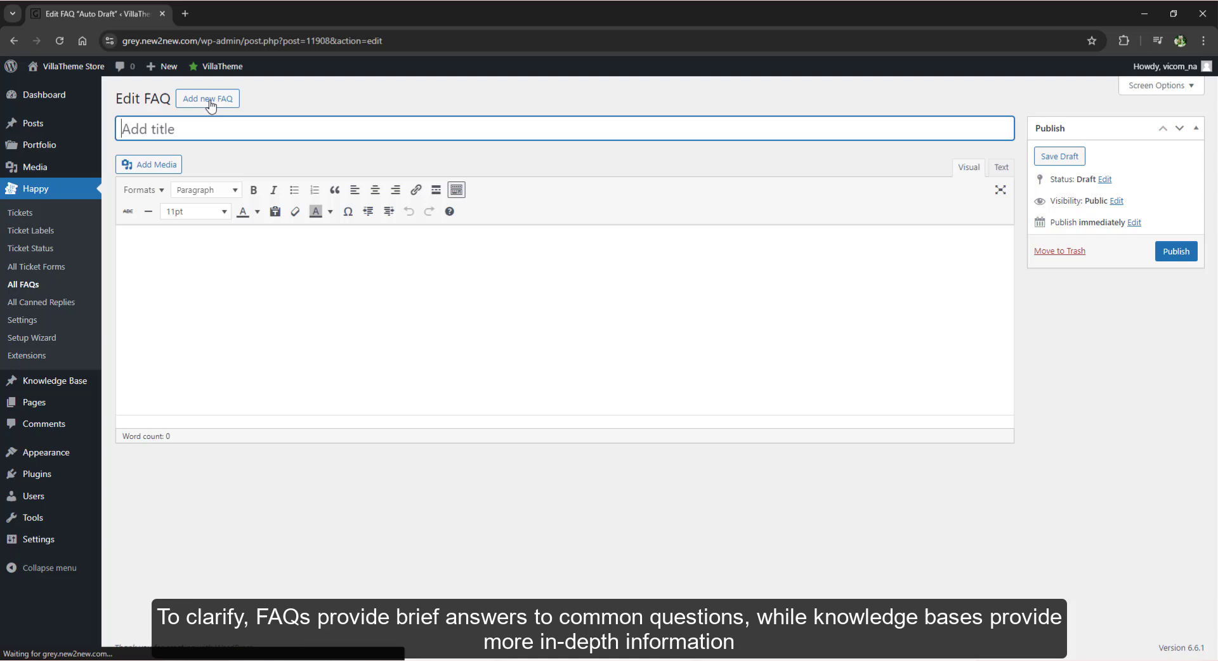
pyautogui.click(517, 261)
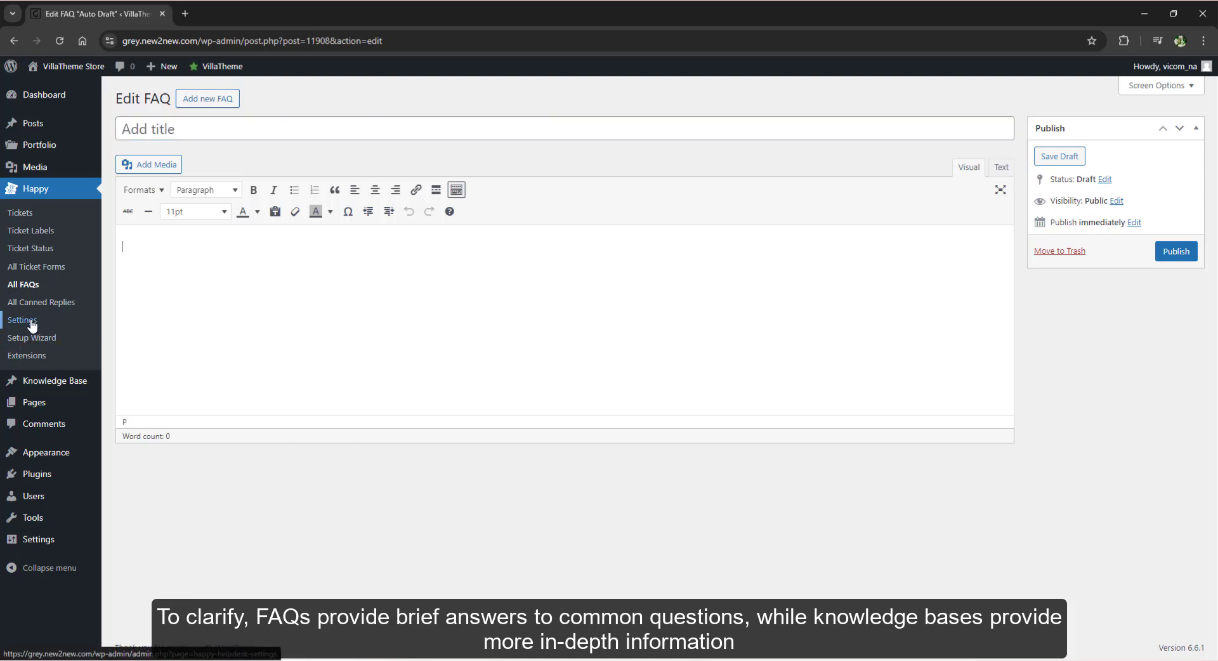
# Copy the [happy_list_faq] shortcode from HAPPY's FAQs documentation and open Pages in a new tab
pyautogui.click(29, 323)
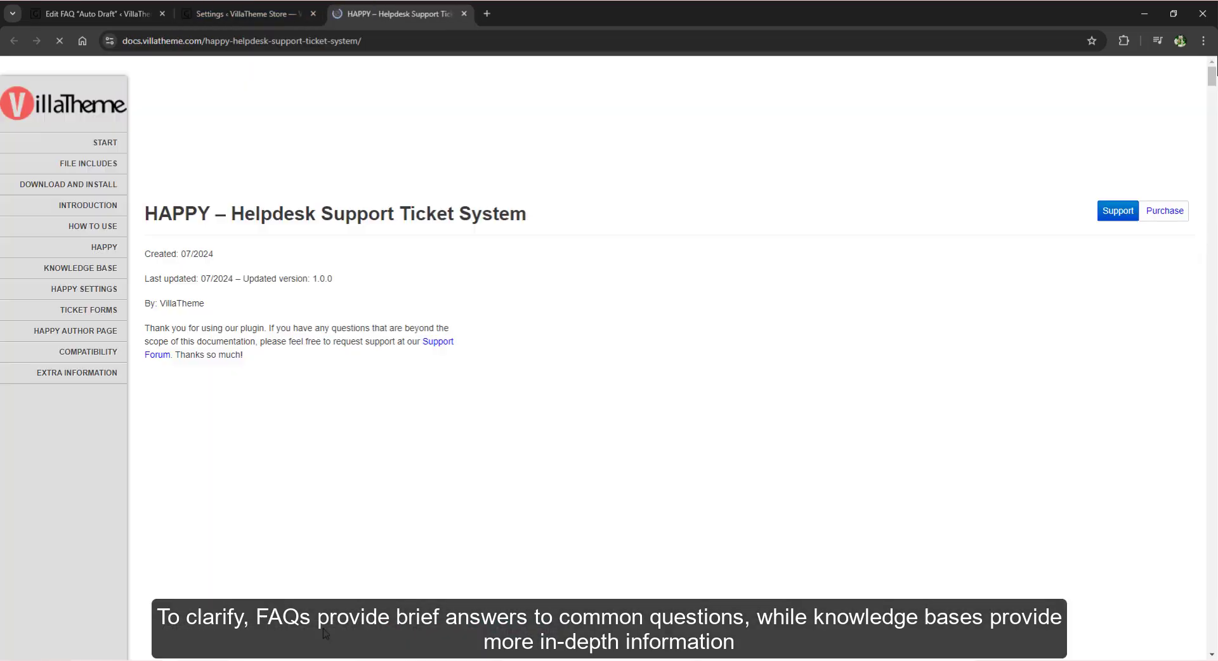
pyautogui.click(89, 250)
pyautogui.click(102, 333)
pyautogui.moveTo(510, 100); pyautogui.dragTo(438, 103)
pyautogui.rightClick(439, 103)
pyautogui.click(463, 114)
pyautogui.click(241, 13)
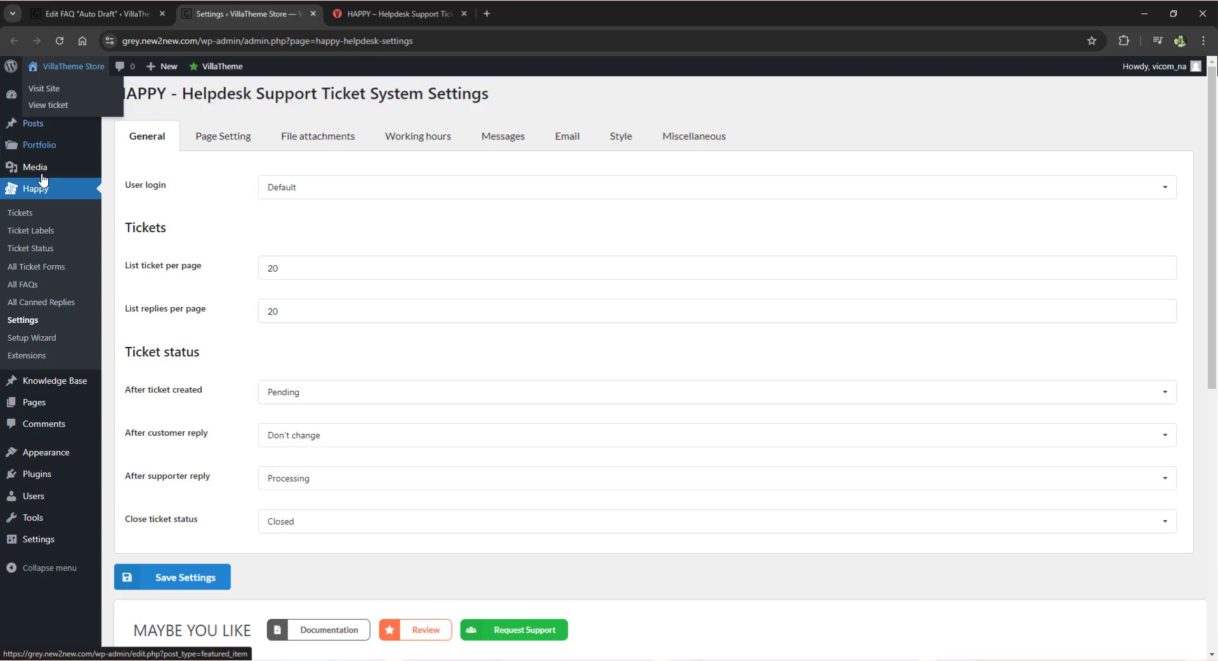
pyautogui.middleClick(17, 410)
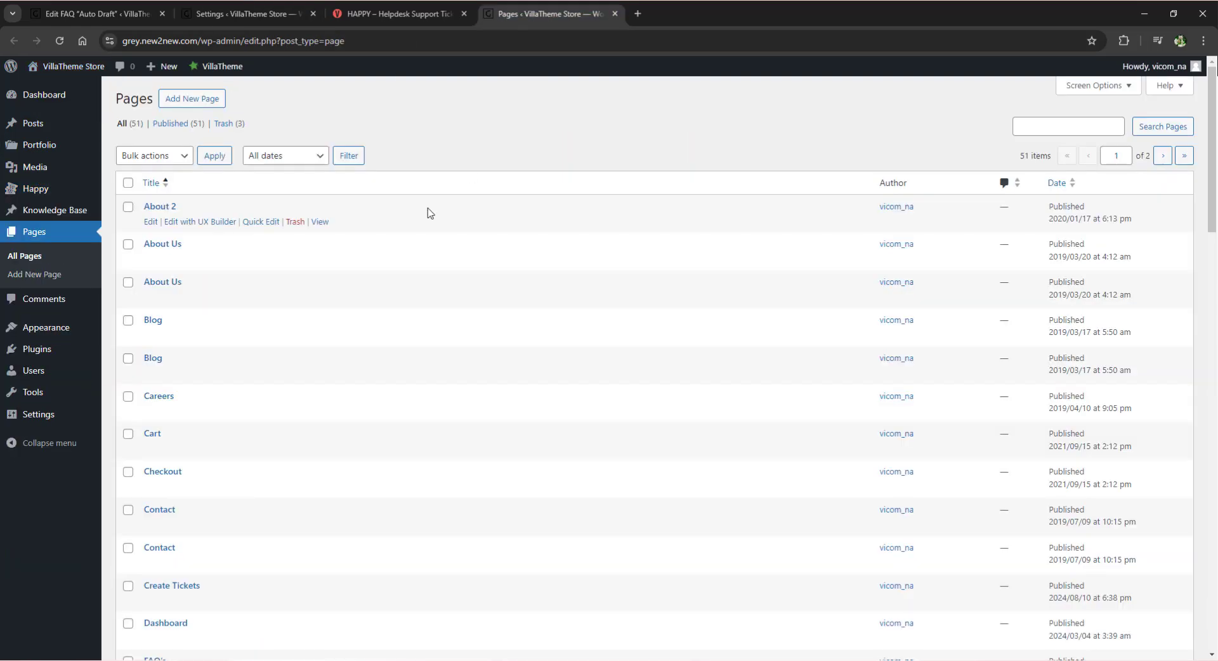
# Add a Columns block with the pasted FAQ shortcode beside the KB shortcode and update the Knowledge Base page
pyautogui.scroll(-4, 427, 212)
pyautogui.scroll(-4, 427, 212)
pyautogui.click(172, 544)
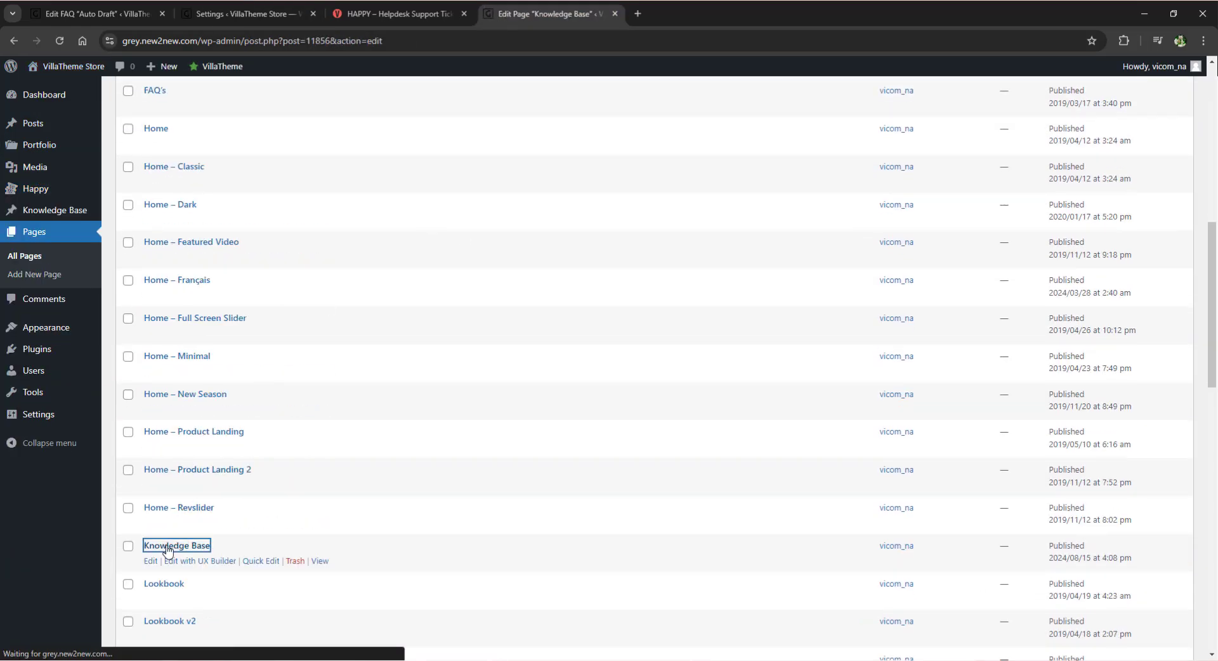
pyautogui.click(339, 332)
pyautogui.write('/col')
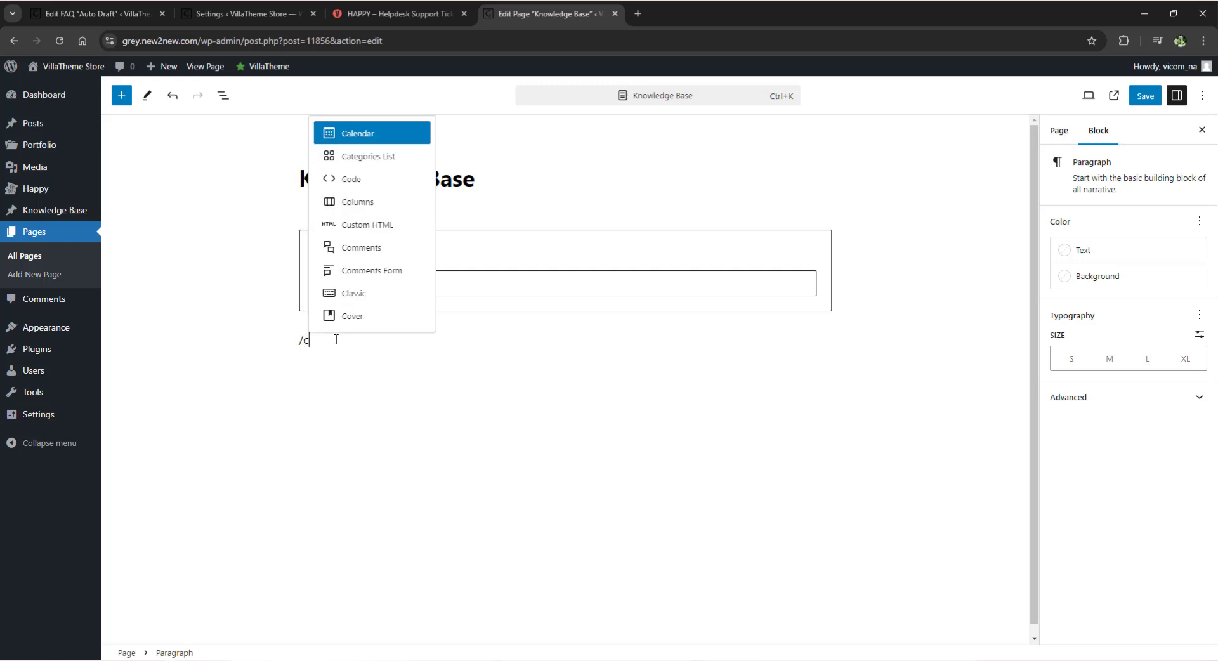
pyautogui.press('Return')
pyautogui.click(349, 400)
pyautogui.click(436, 346)
pyautogui.click(413, 357)
pyautogui.hotkey('ctrl', 'v')
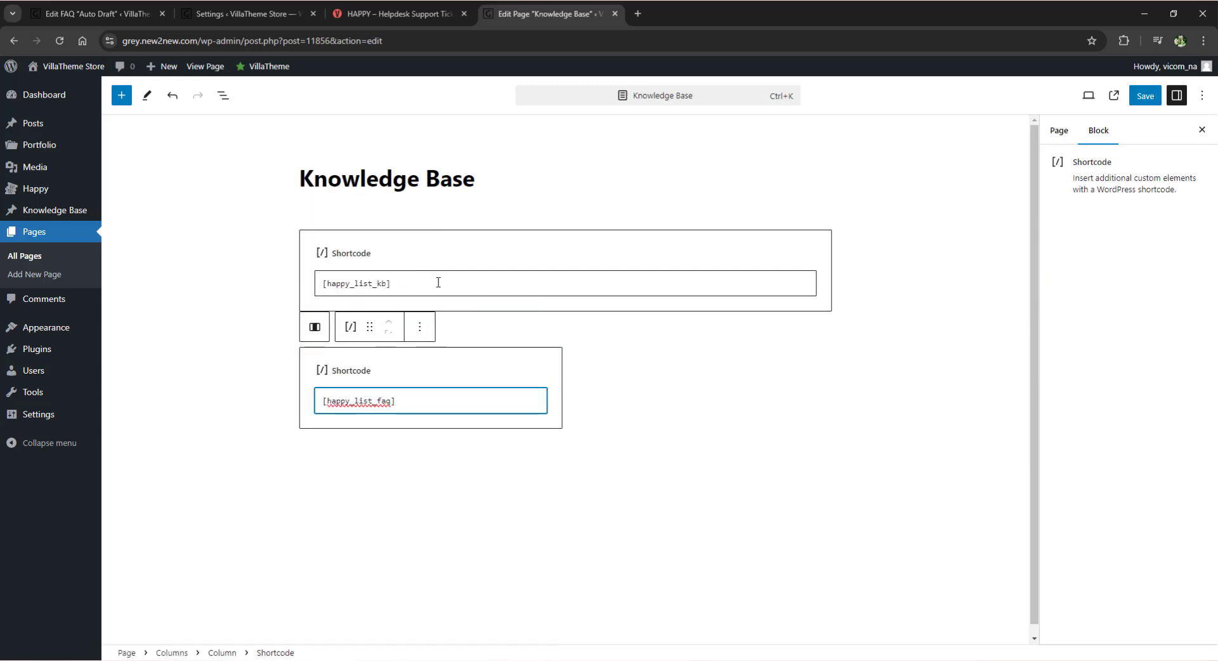
pyautogui.moveTo(438, 280); pyautogui.dragTo(603, 360)
pyautogui.click(1145, 95)
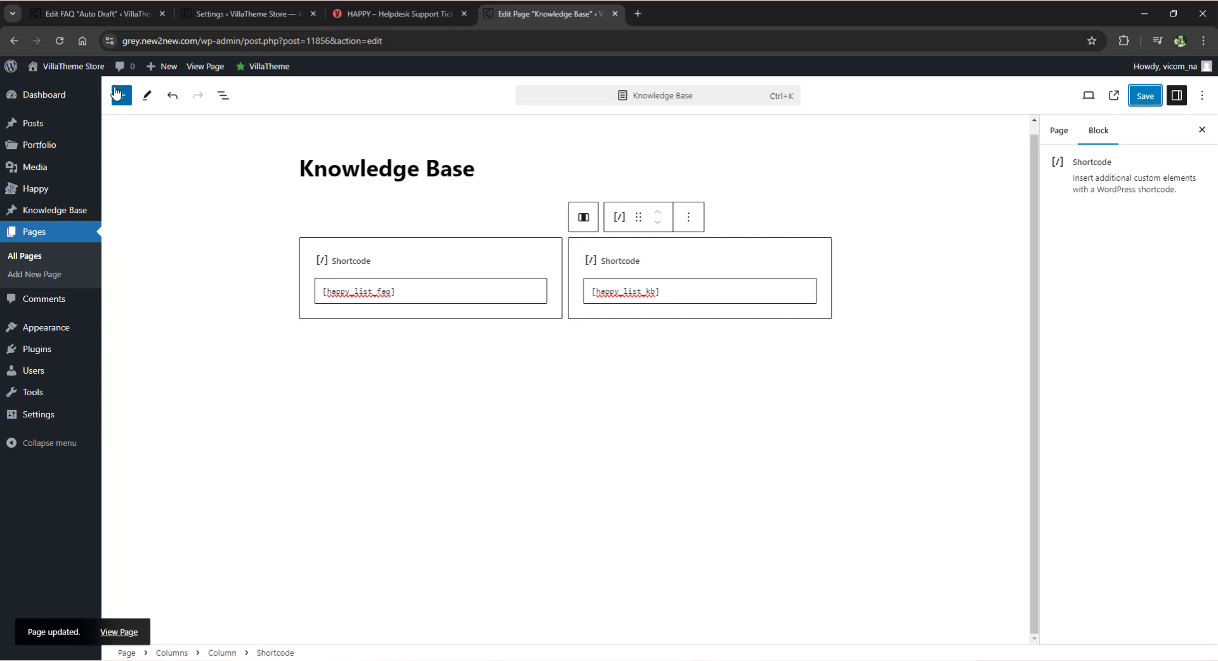
# View the Knowledge Base page on the live site in a new tab
pyautogui.middleClick(118, 632)
pyautogui.click(636, 9)
pyautogui.moveTo(707, 125)
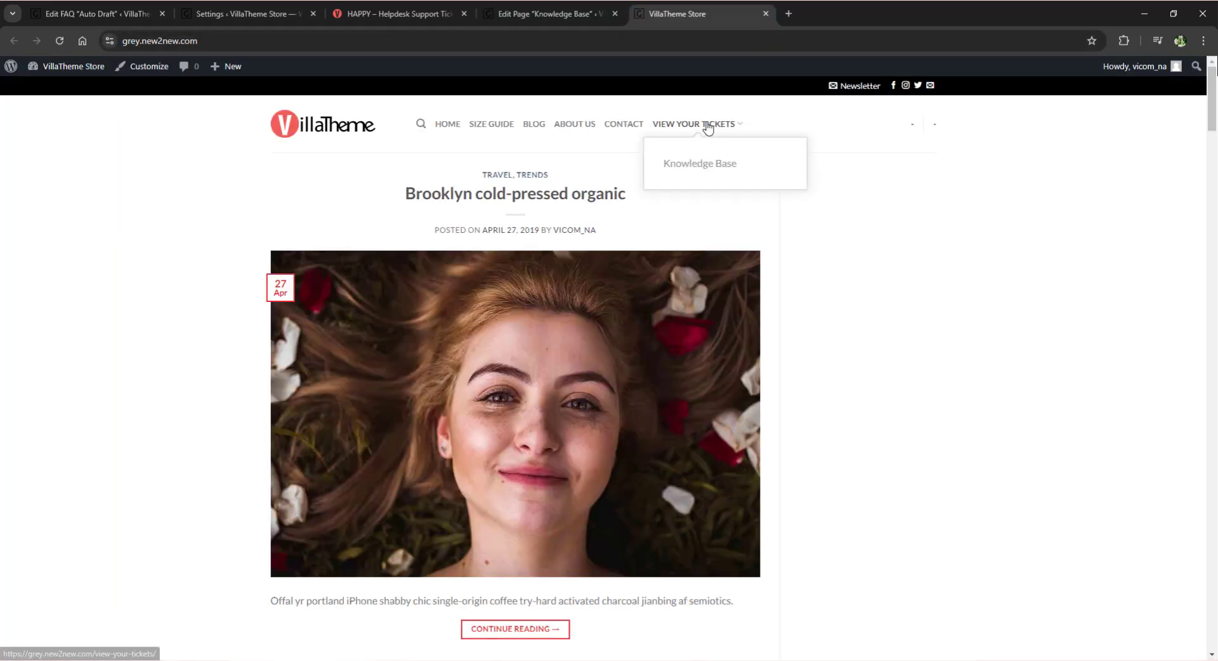
pyautogui.click(698, 166)
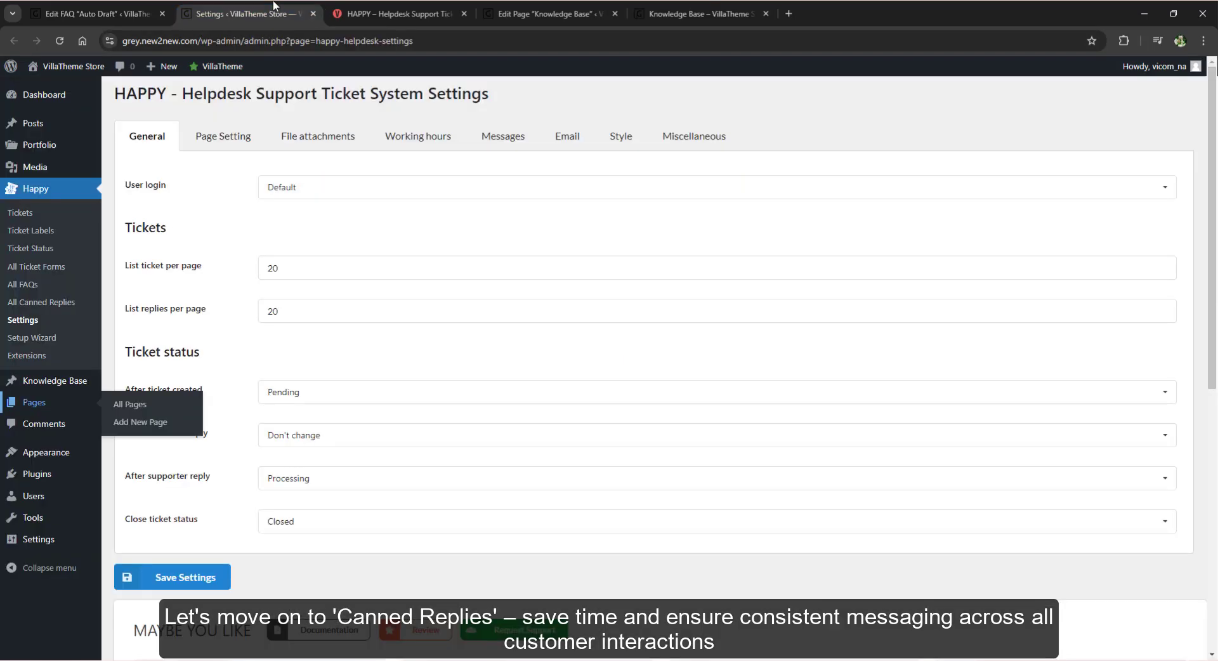
pyautogui.click(38, 303)
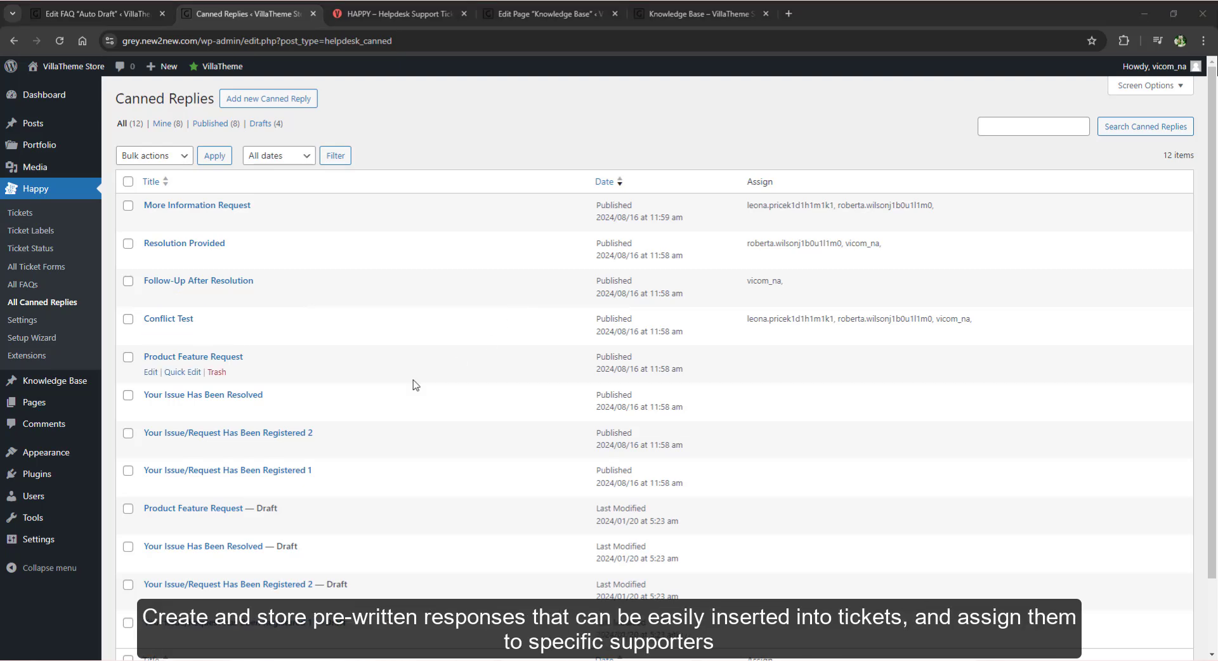
pyautogui.click(240, 204)
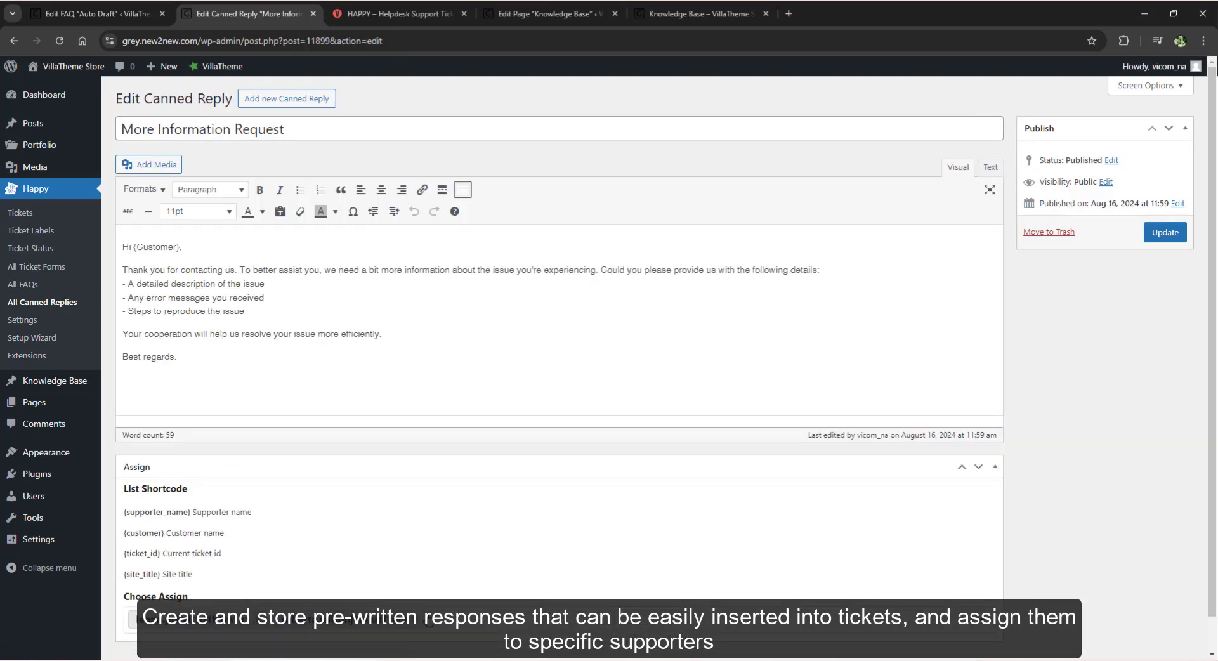
pyautogui.click(487, 631)
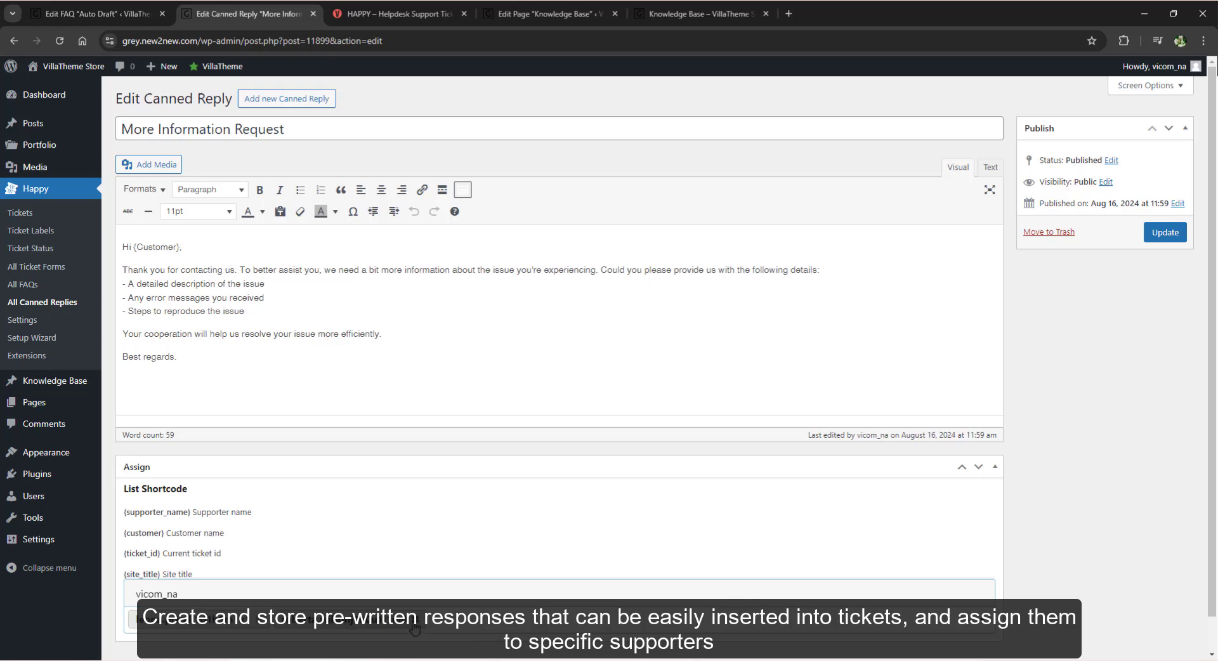
pyautogui.moveTo(67, 66)
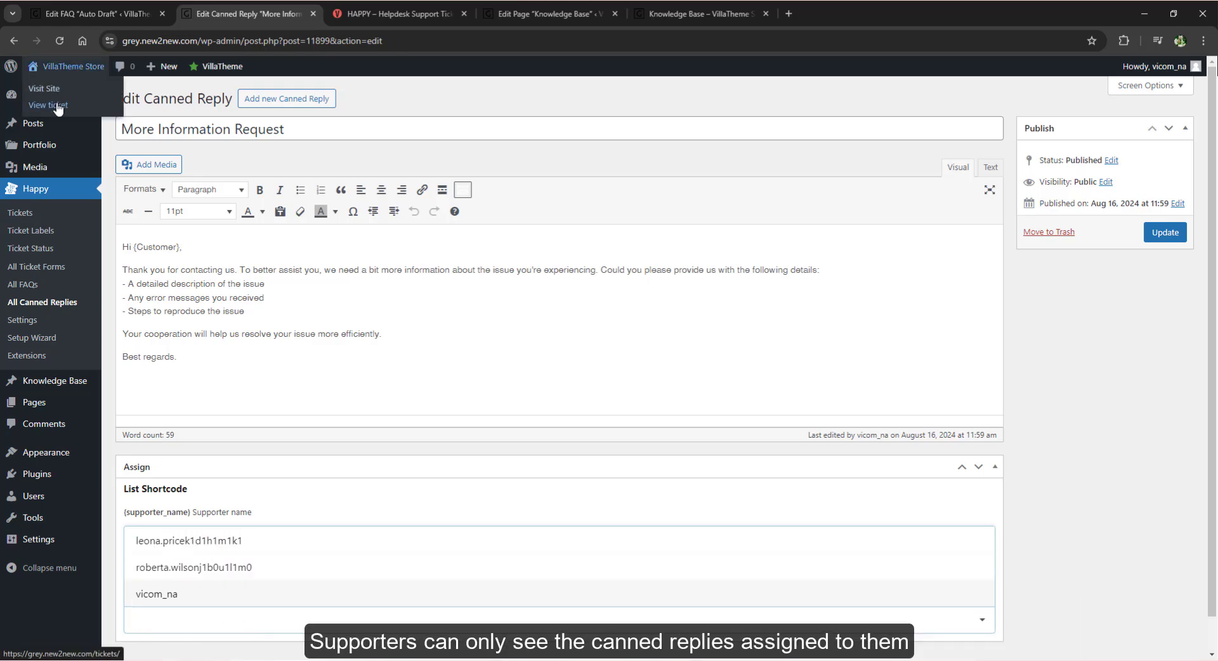
pyautogui.click(58, 106)
pyautogui.moveTo(161, 170)
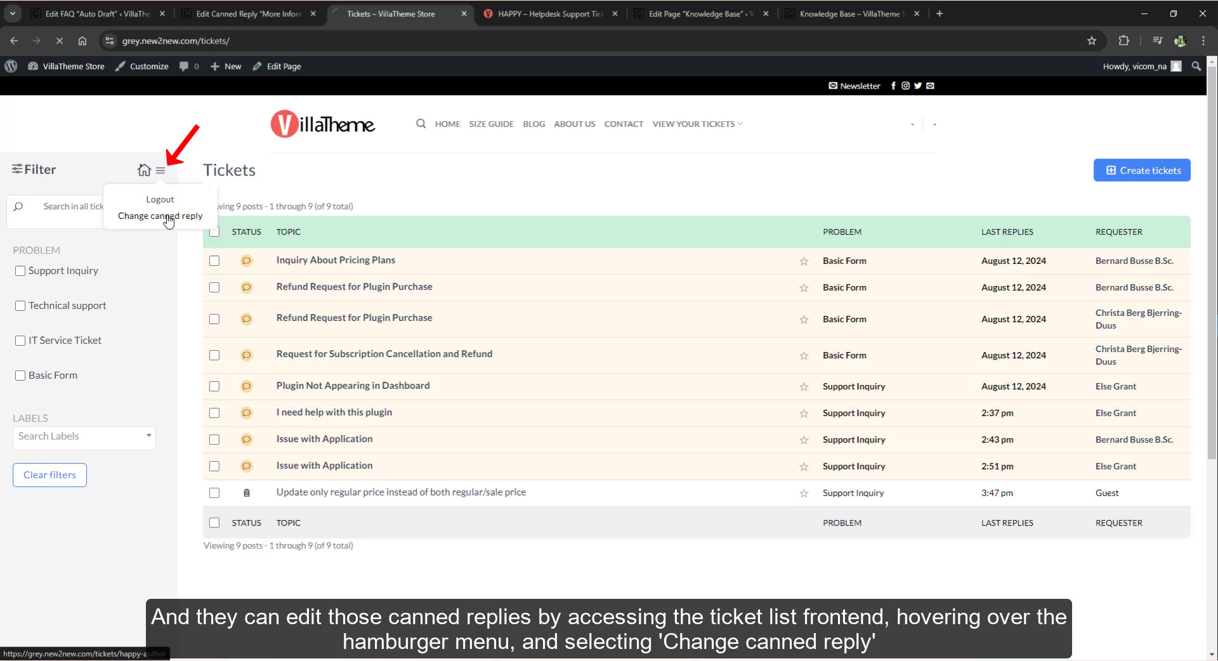
pyautogui.click(168, 217)
pyautogui.click(957, 324)
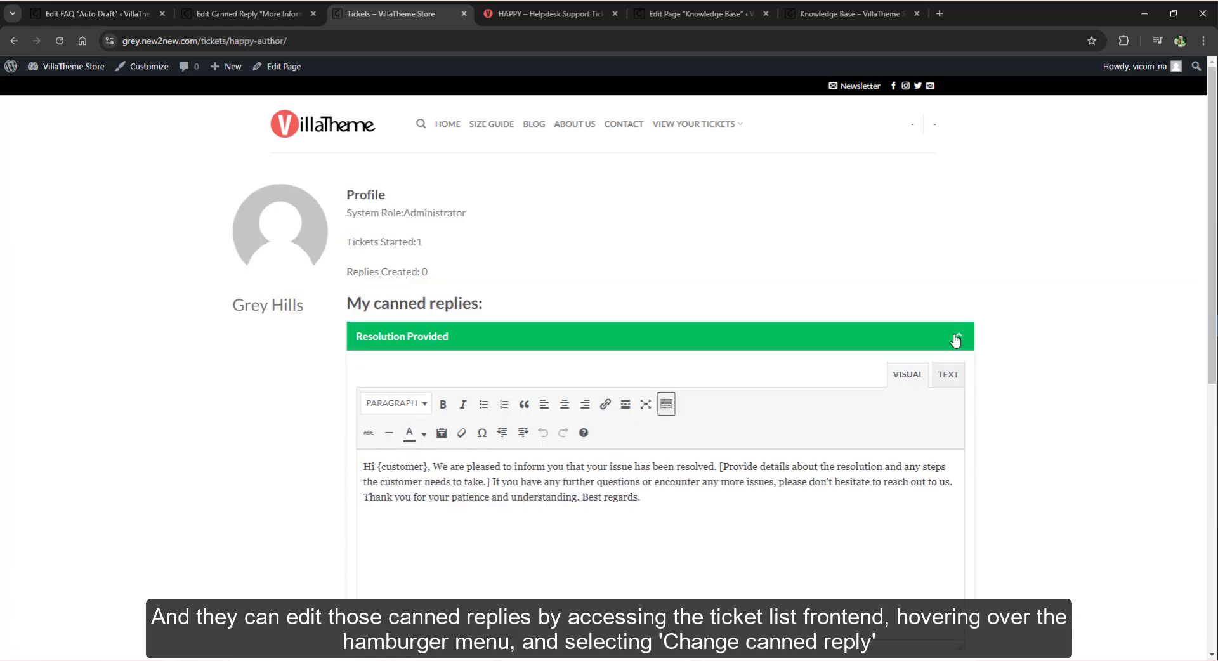
pyautogui.scroll(-2, 956, 336)
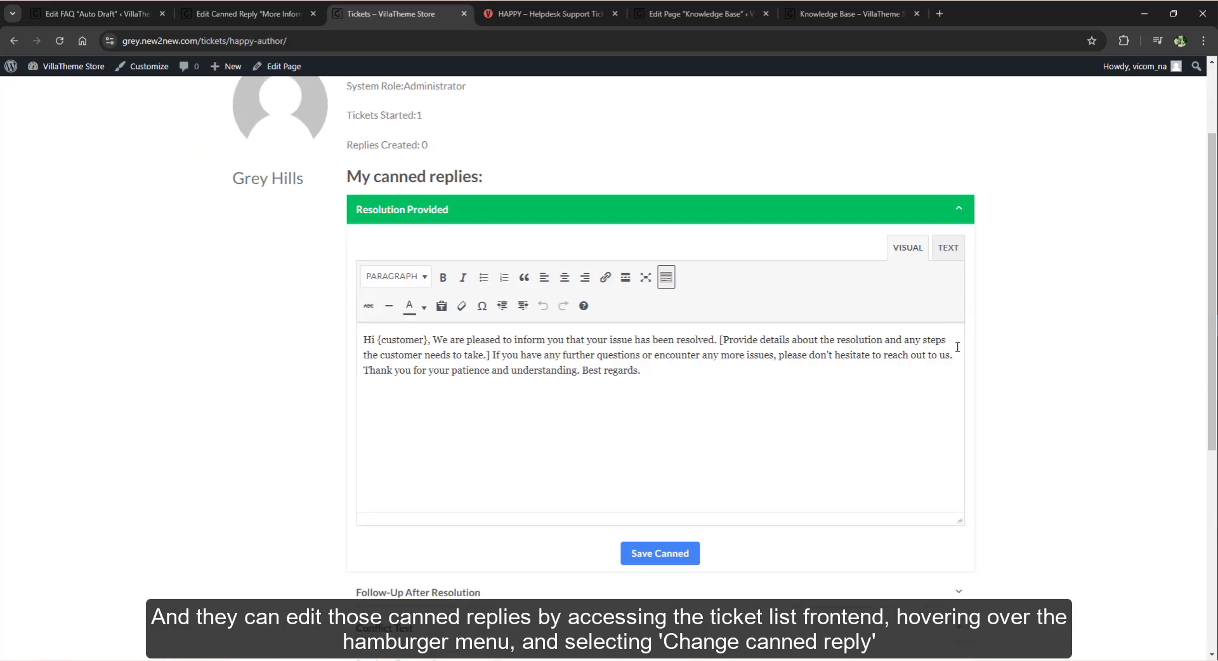
pyautogui.click(960, 215)
pyautogui.scroll(2, 960, 219)
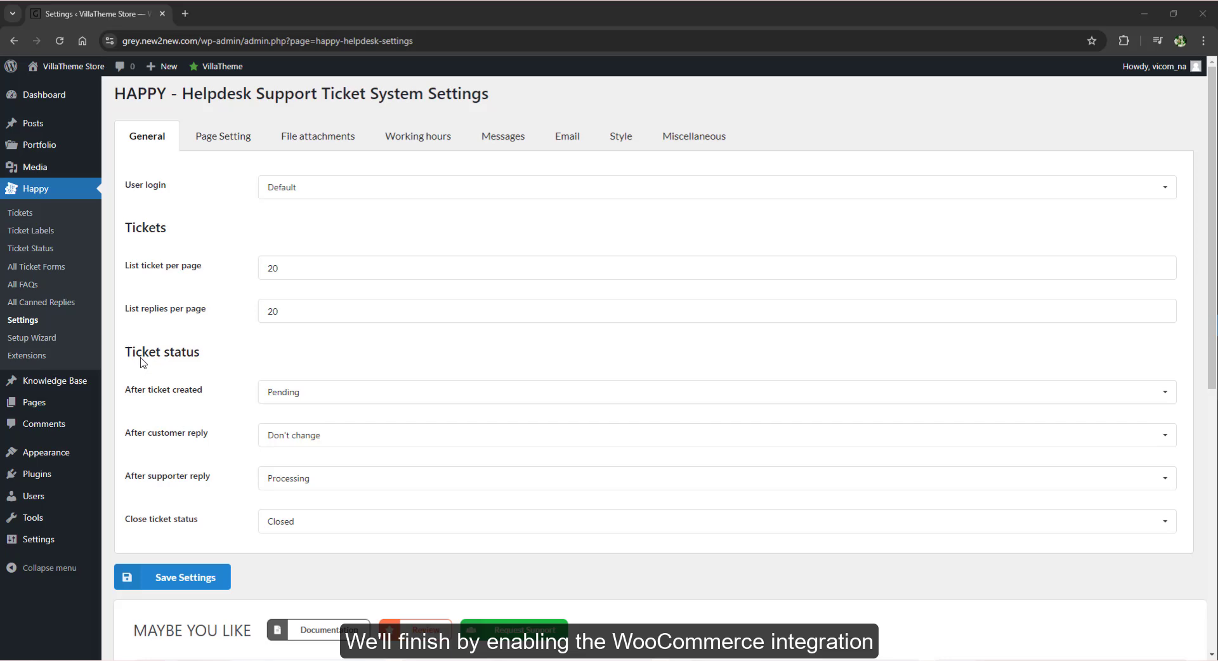
# Find and activate the WooCommerce plugin, then list only active plugins
pyautogui.moveTo(45, 467)
pyautogui.click(126, 489)
pyautogui.click(984, 129)
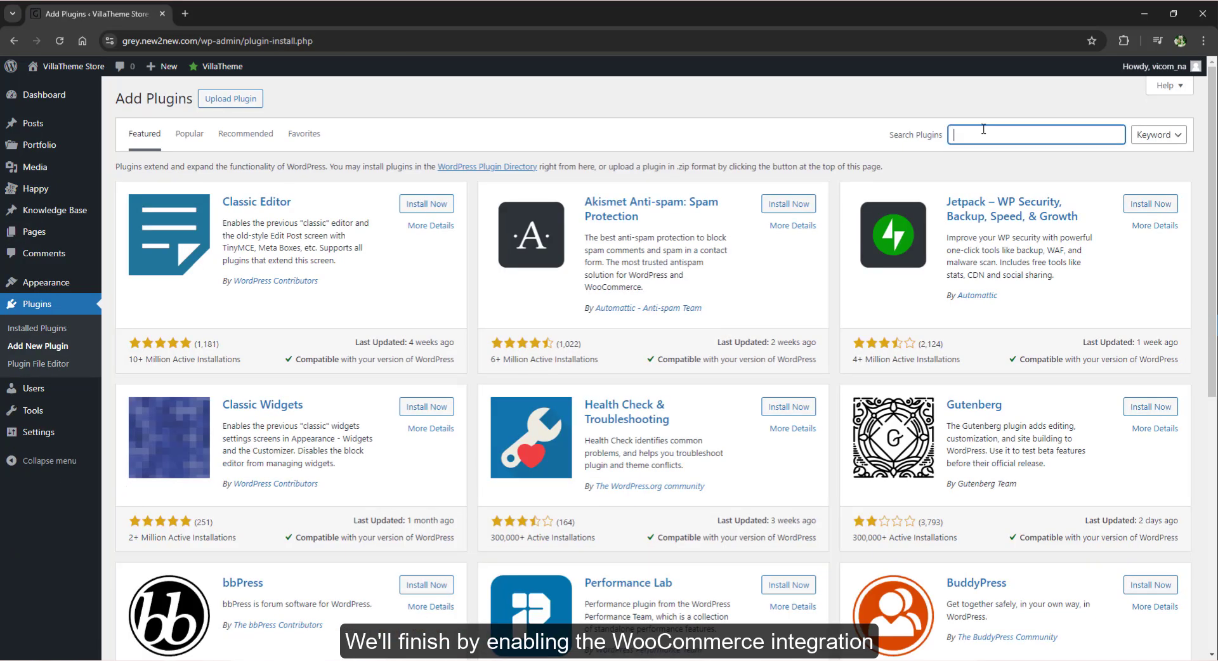
pyautogui.write('WooCommerce')
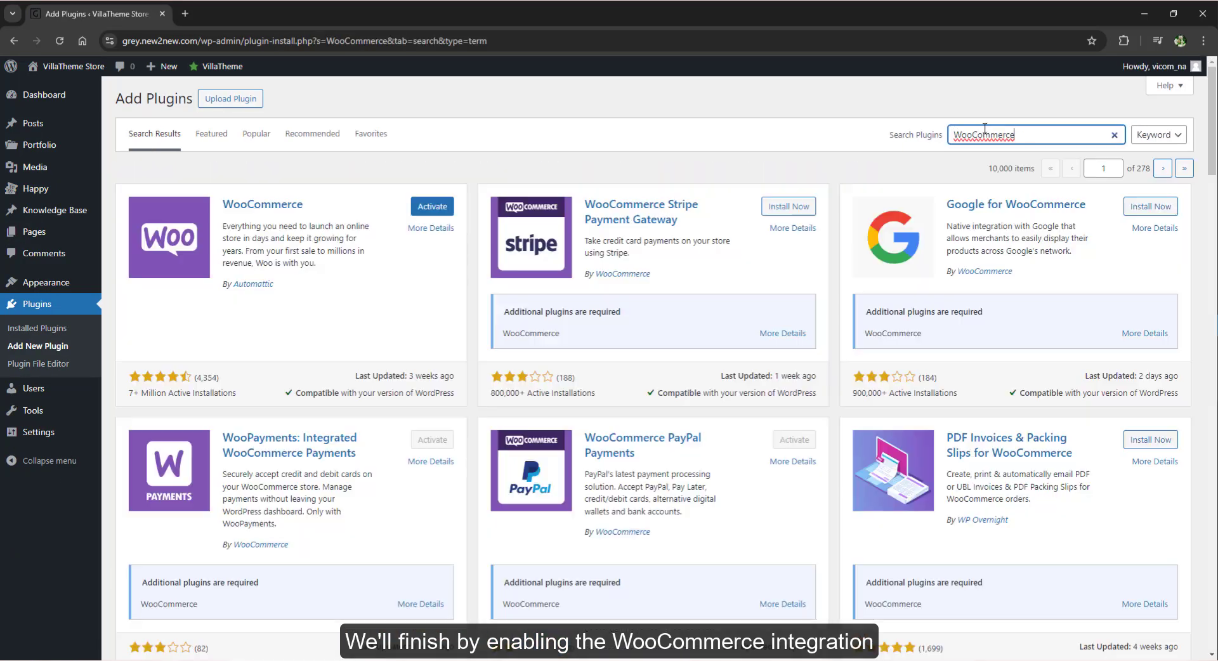
pyautogui.click(430, 206)
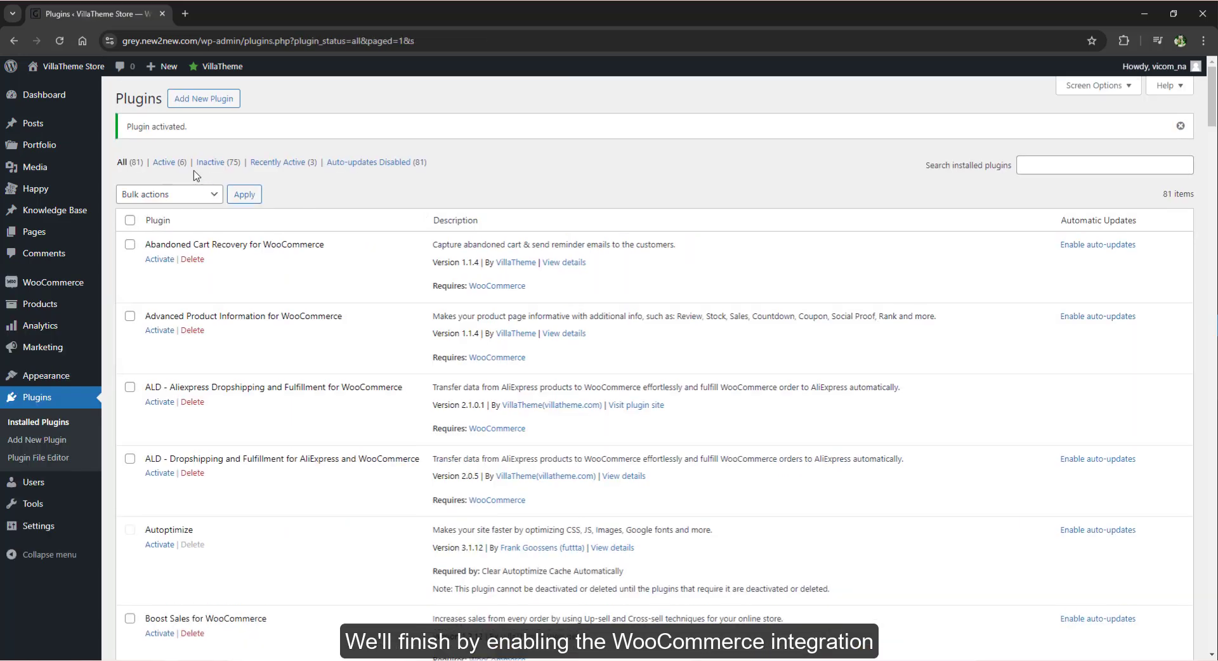
pyautogui.click(166, 163)
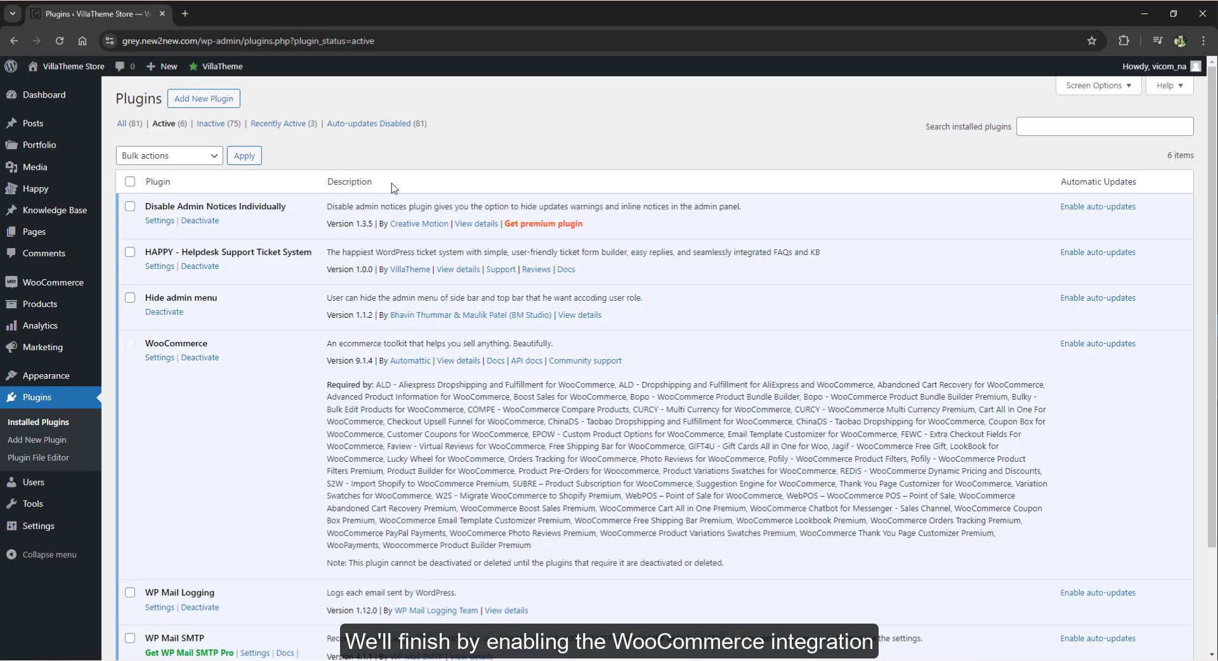
# Check the HAPPY docs' compatibility section, then save Enable Choose Order in HAPPY's WooCommerce settings
pyautogui.moveTo(50, 189)
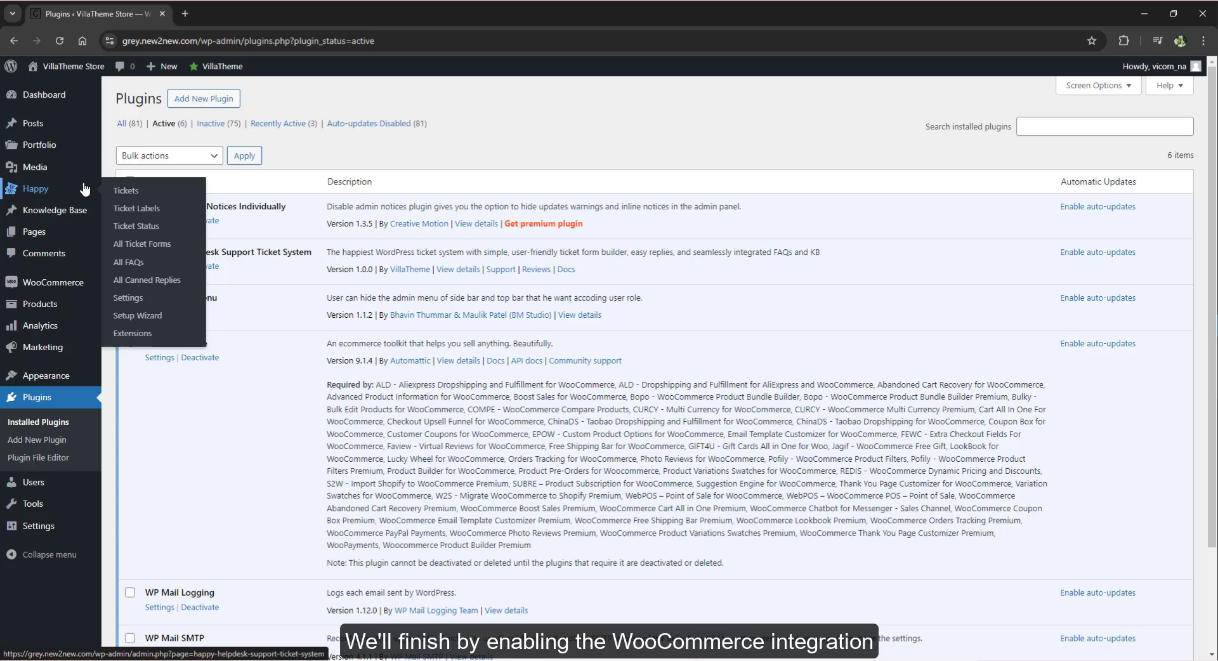
pyautogui.click(127, 298)
pyautogui.click(771, 136)
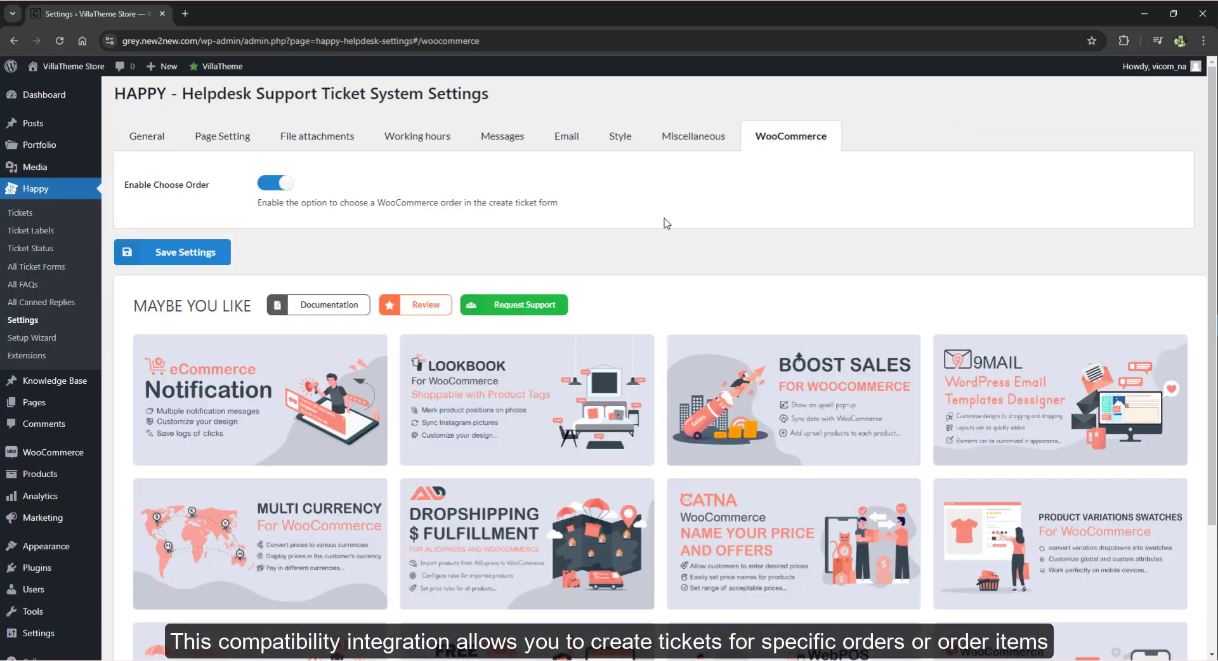
pyautogui.click(327, 305)
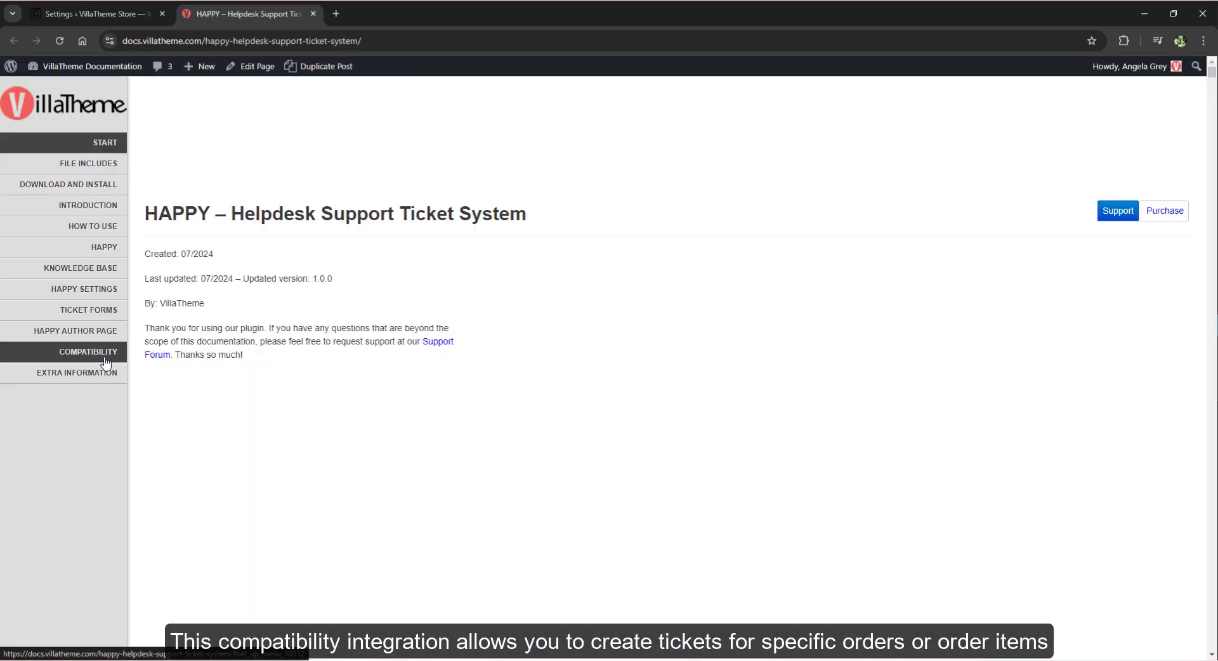
pyautogui.click(106, 353)
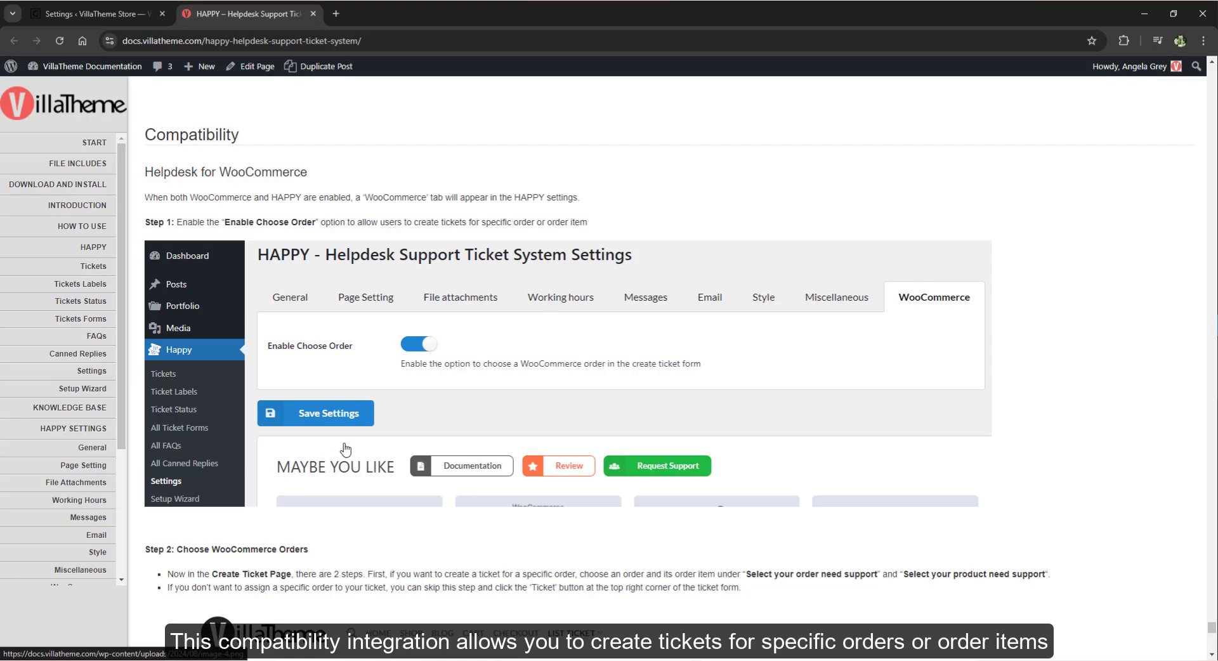
pyautogui.scroll(-15, 346, 449)
pyautogui.scroll(3, 346, 449)
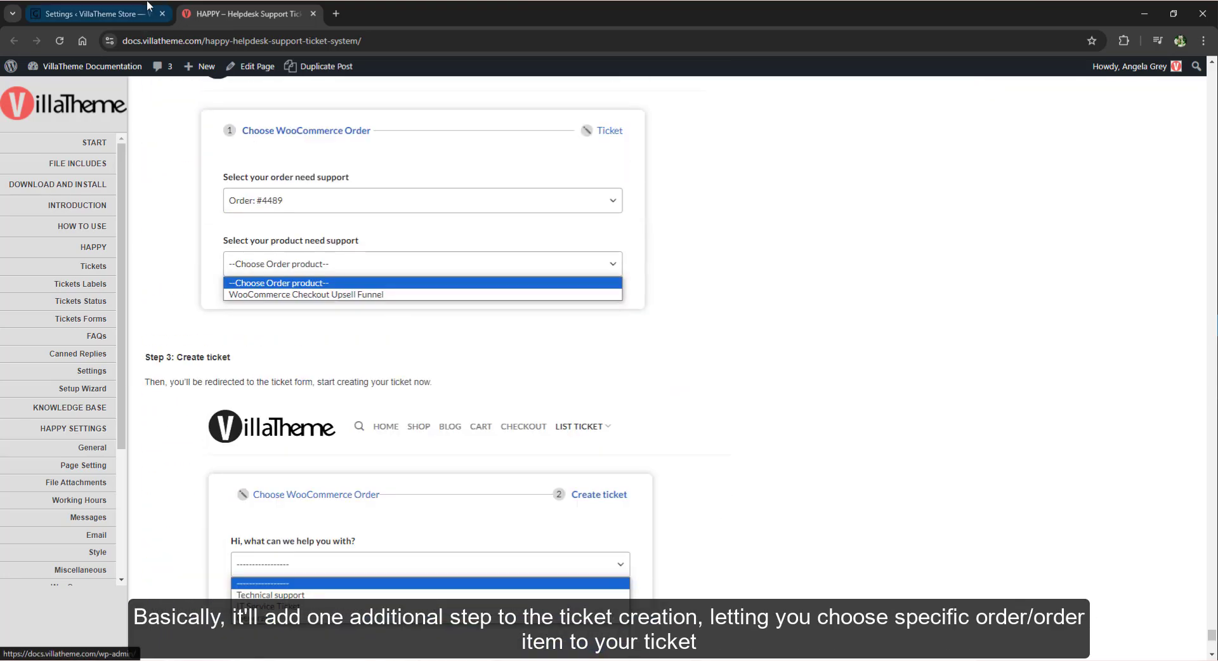
pyautogui.click(147, 5)
pyautogui.click(164, 252)
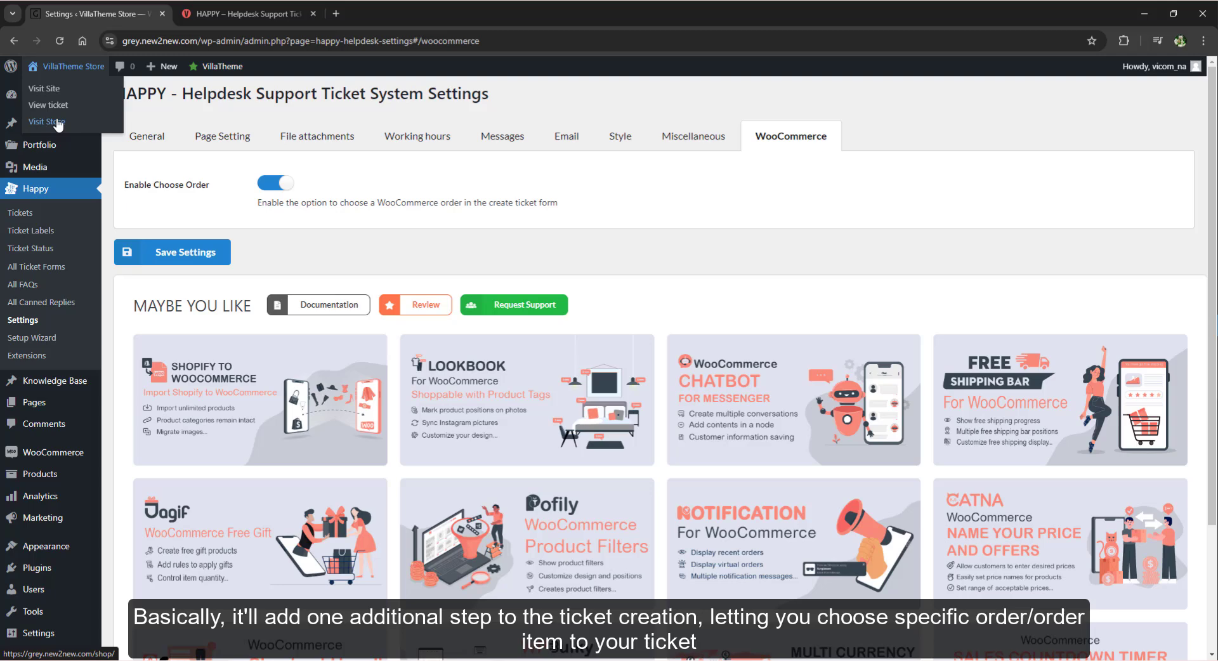
# Start a new ticket on the site's Tickets page, choosing an order and its product
pyautogui.middleClick(58, 123)
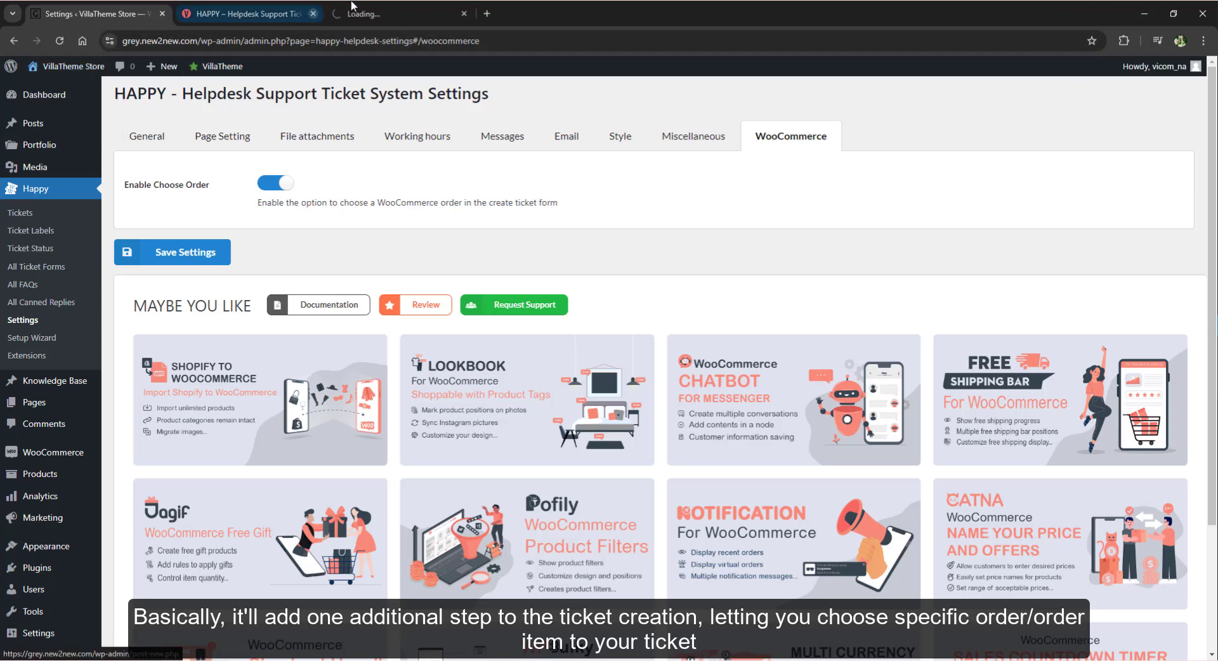
pyautogui.click(351, 6)
pyautogui.click(1144, 173)
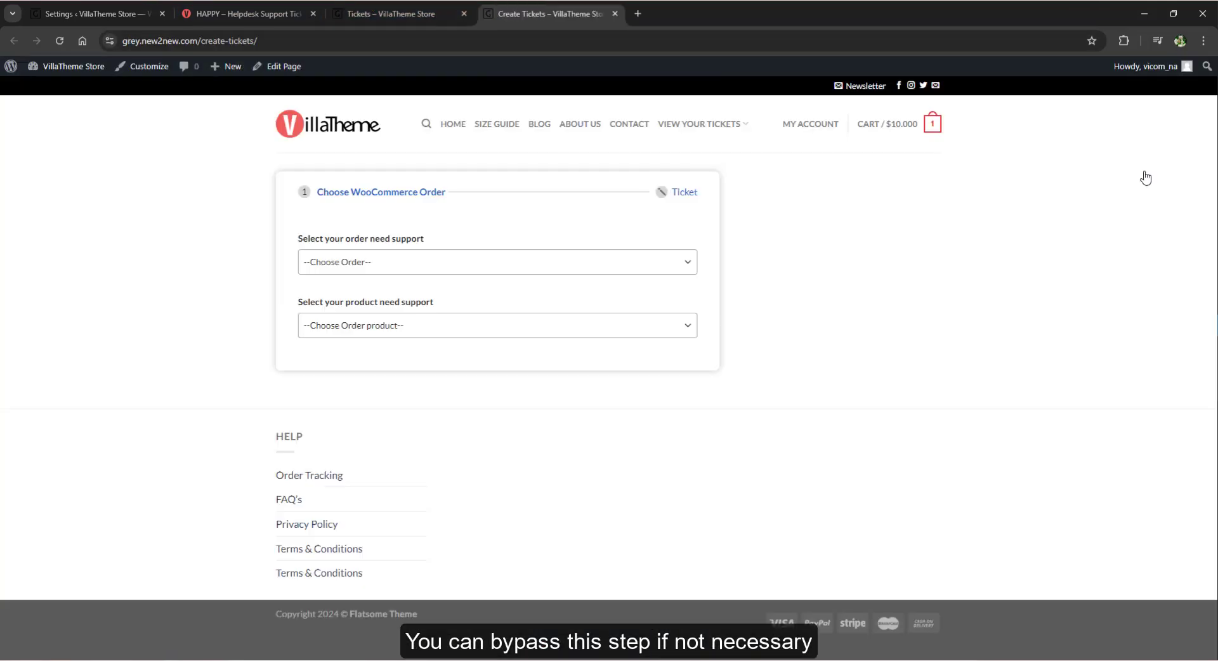
pyautogui.click(492, 262)
pyautogui.click(468, 295)
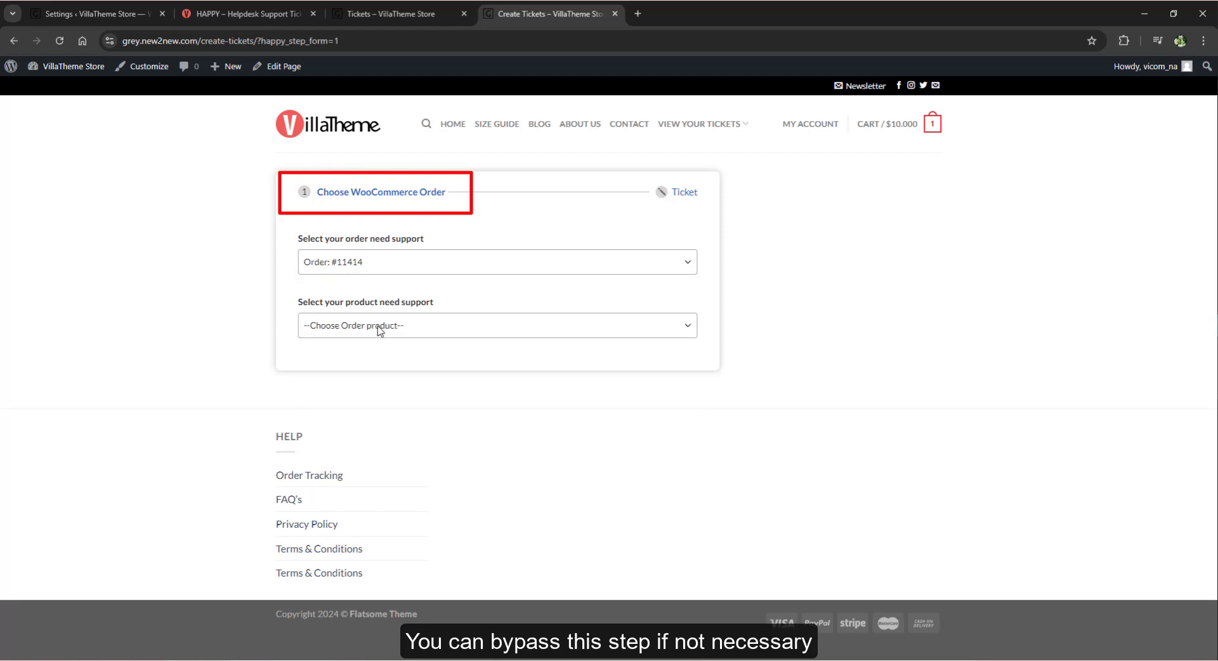
pyautogui.click(379, 330)
pyautogui.click(365, 352)
pyautogui.click(686, 190)
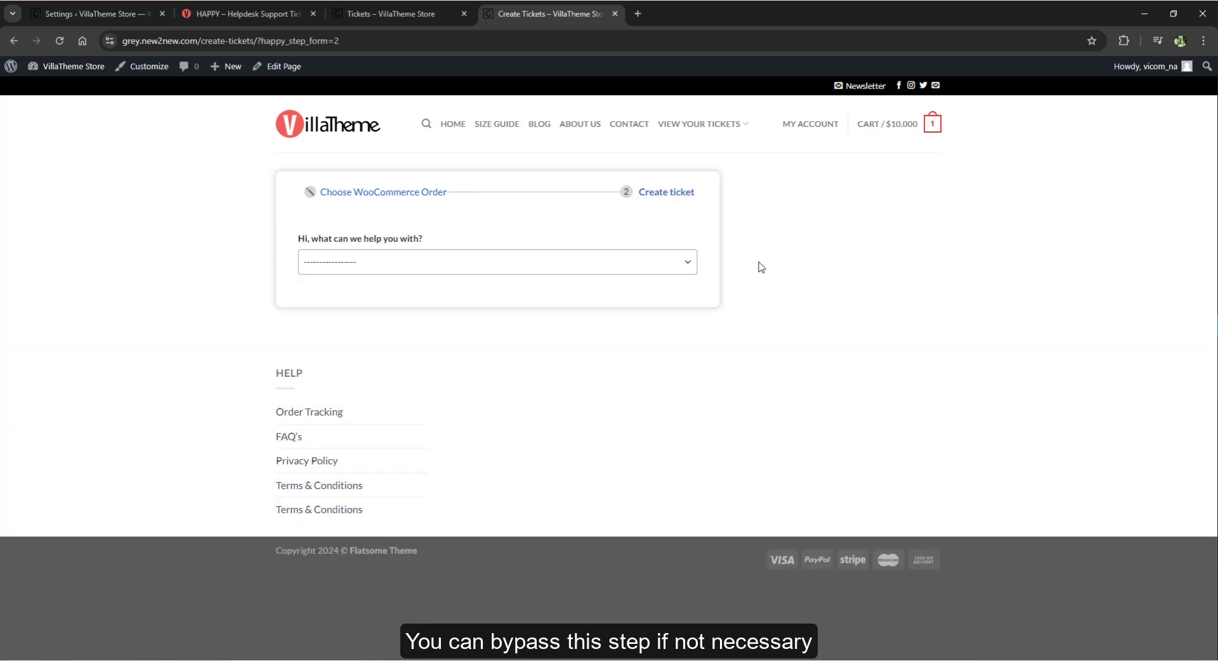
# Pick Support Inquiry as the ticket type, then switch to Basic Form
pyautogui.click(552, 264)
pyautogui.click(533, 292)
pyautogui.click(617, 270)
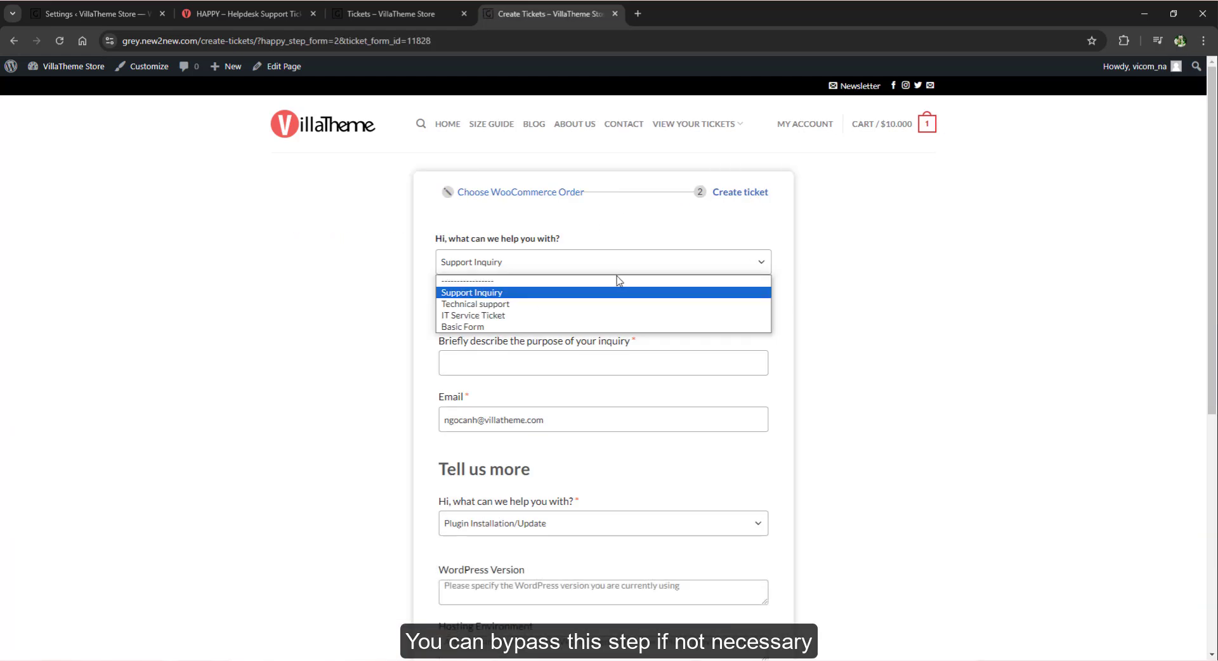
pyautogui.click(576, 327)
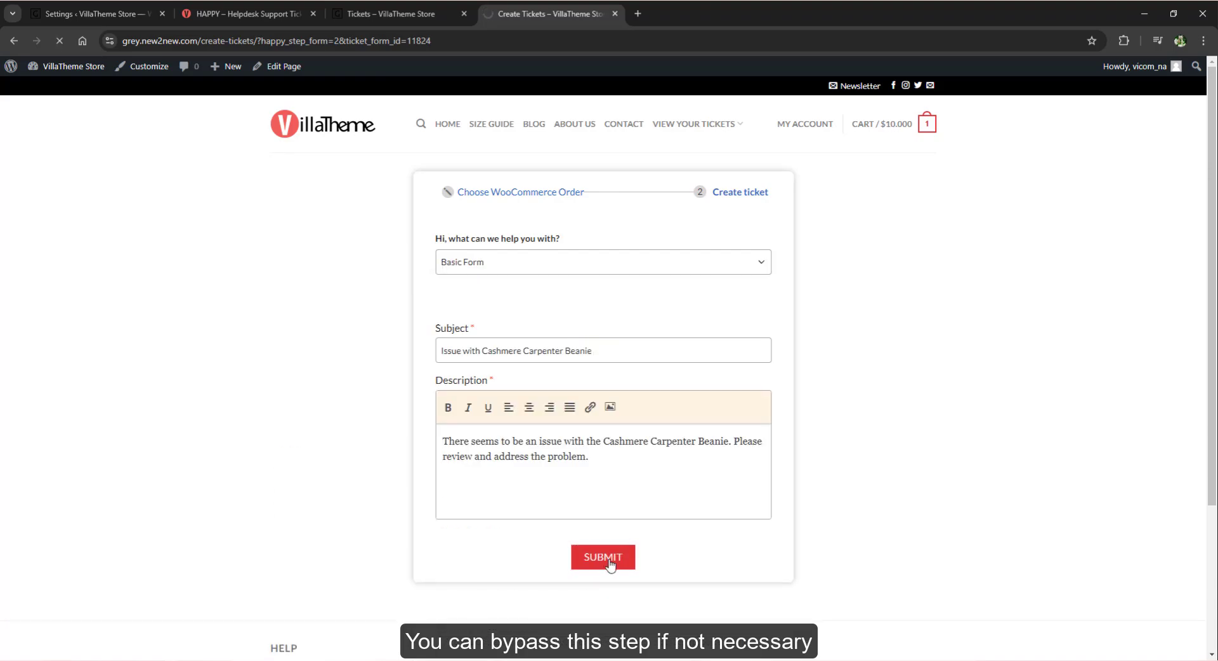